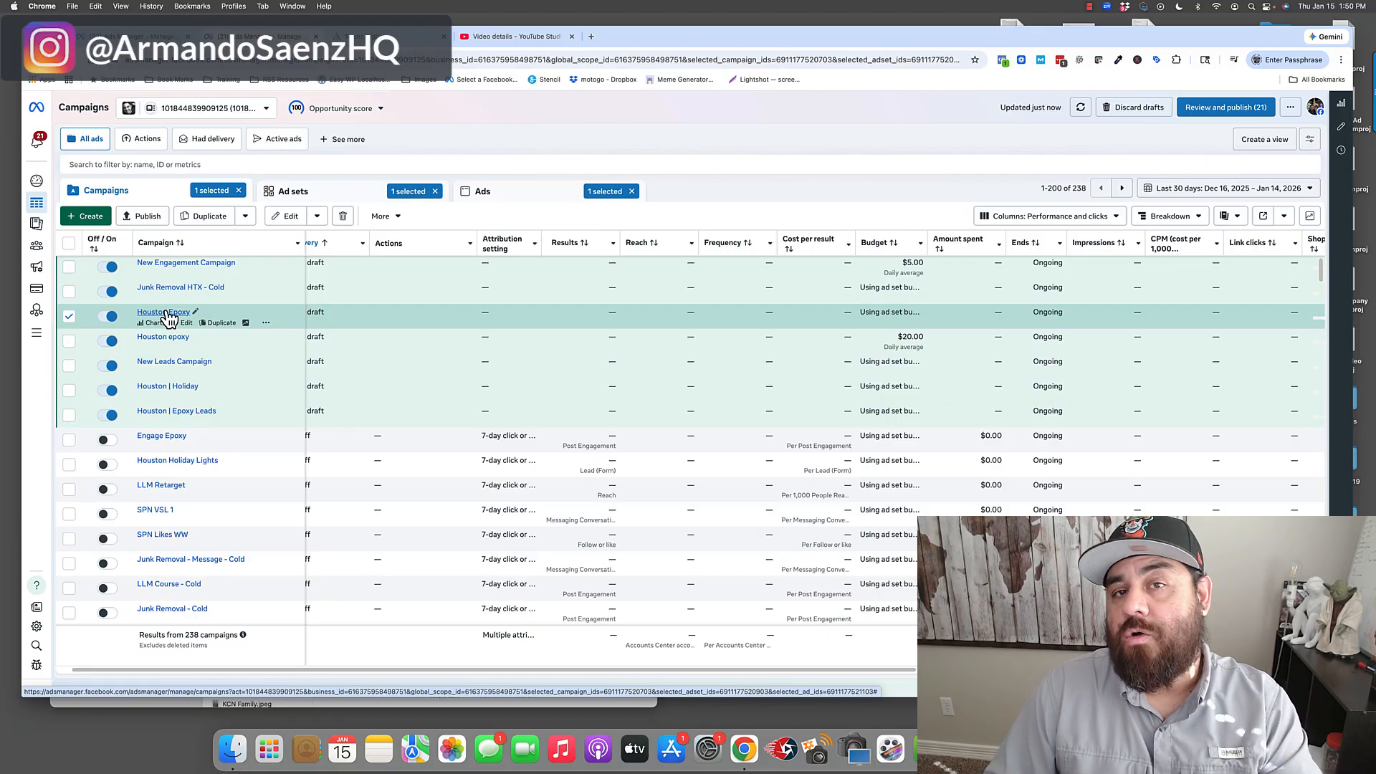
- Switch to the Saenz Digital CRM and open the Integrations page in its settings
left_click(380, 36)
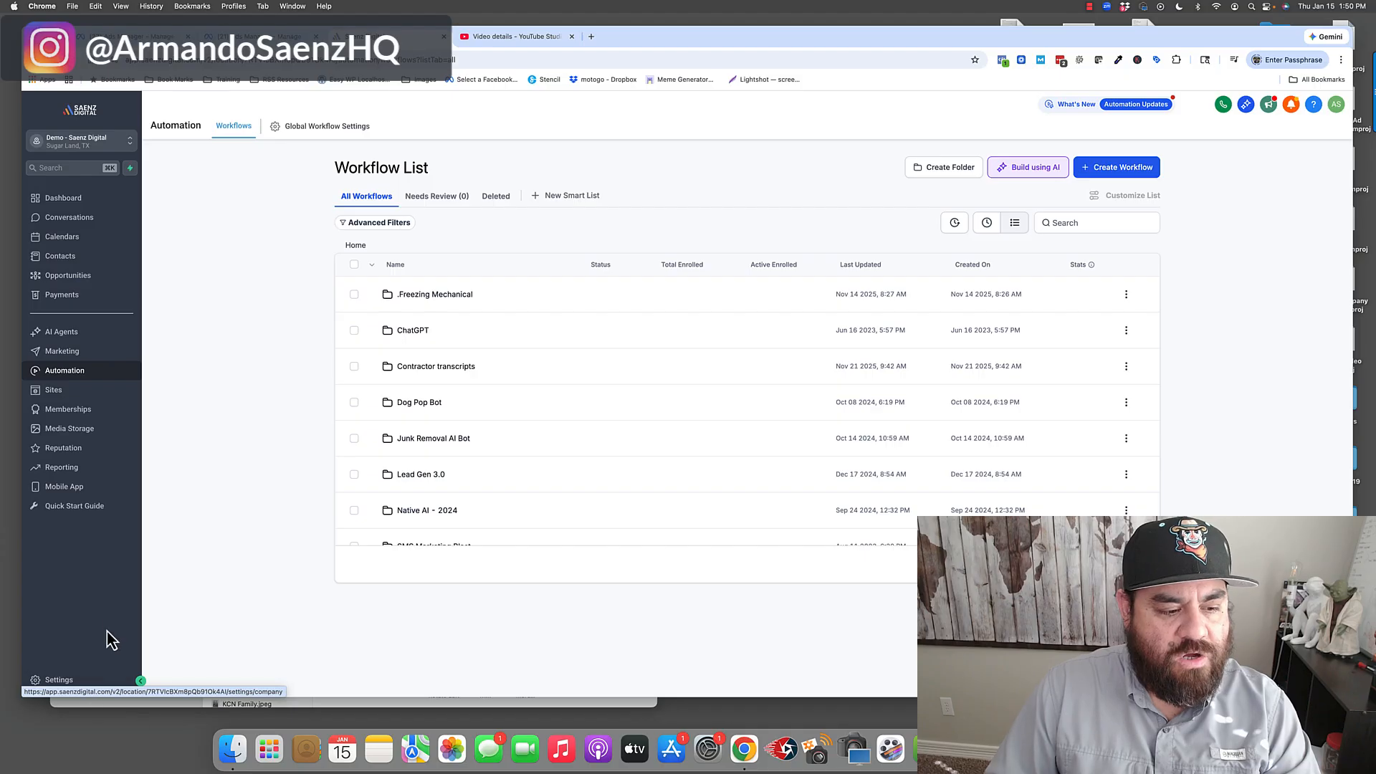
left_click(57, 681)
left_click(50, 586)
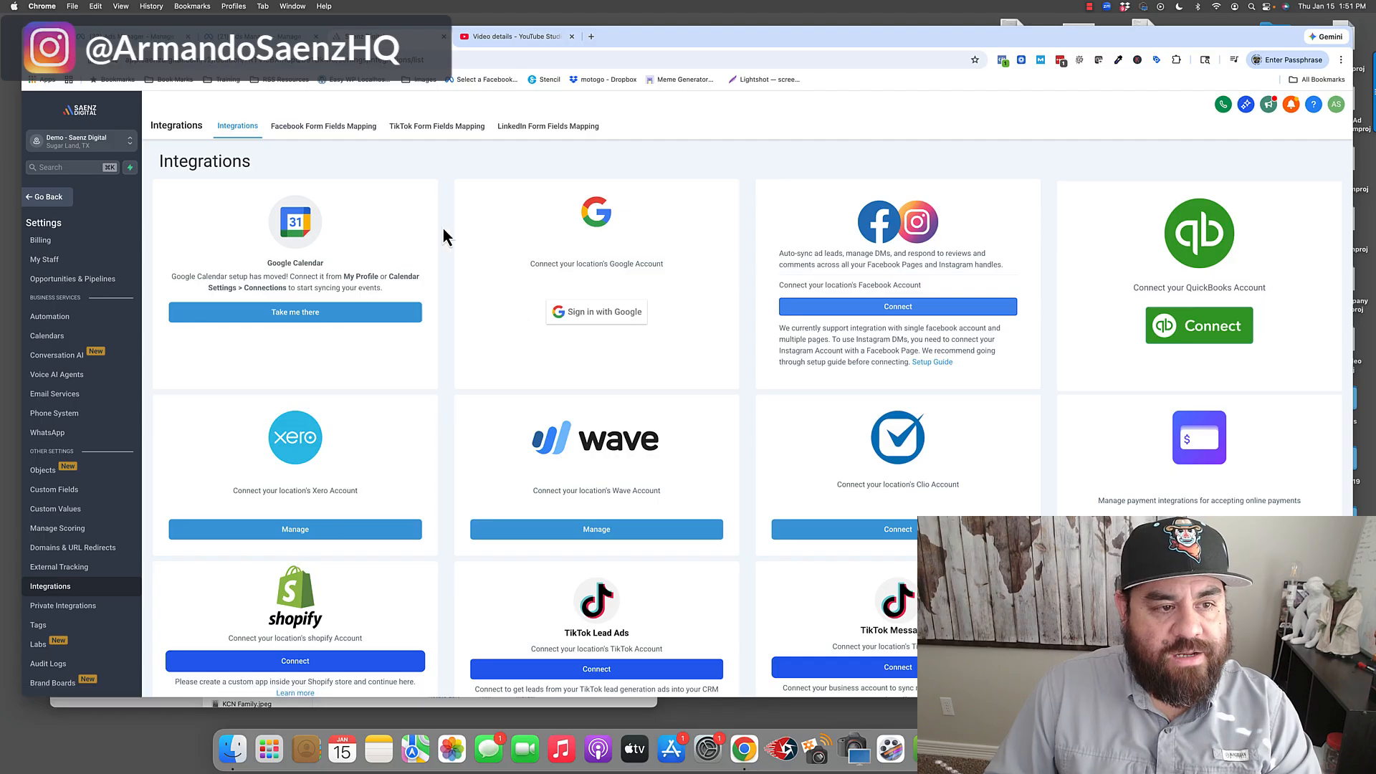
- Review the integrations available to connect, from Google and Facebook through to Typeform and Asana
left_click_drag(160, 159, 670, 342)
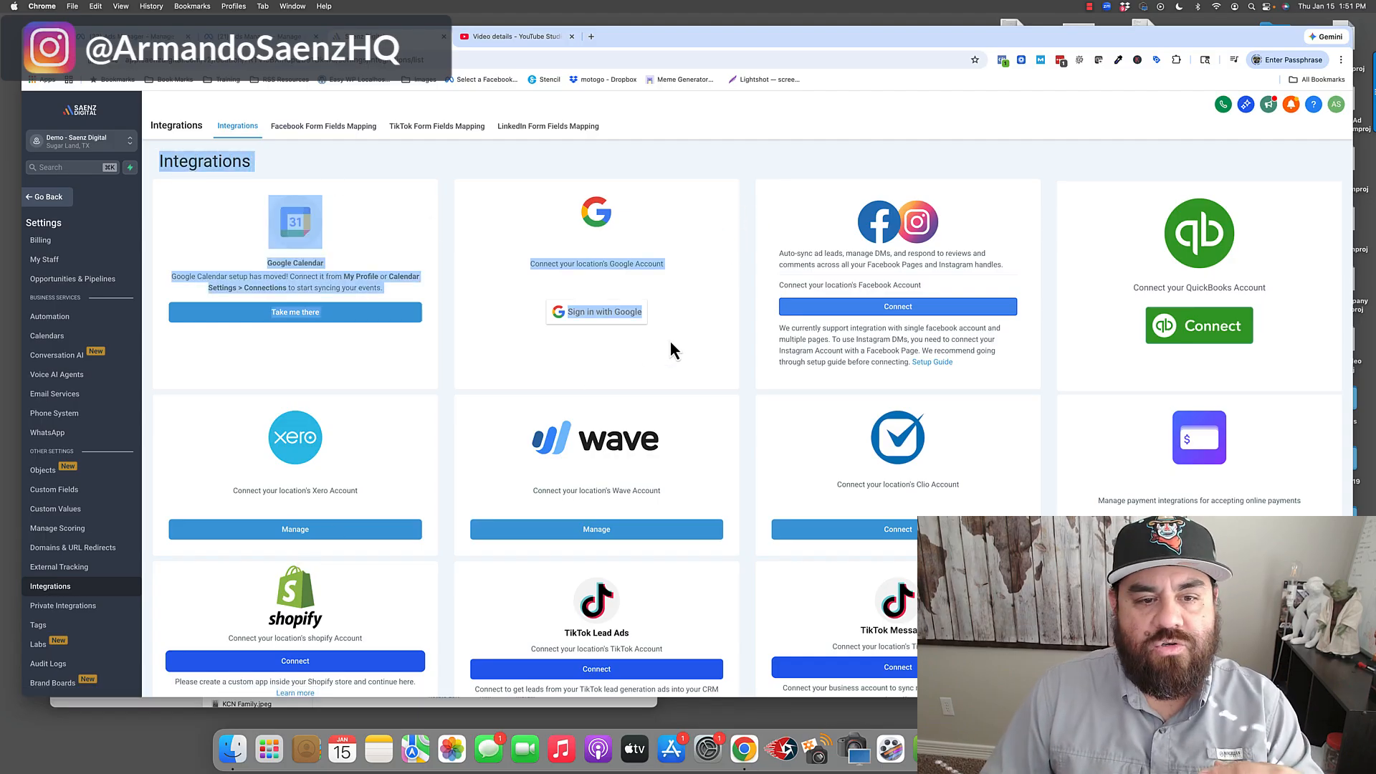
left_click(671, 342)
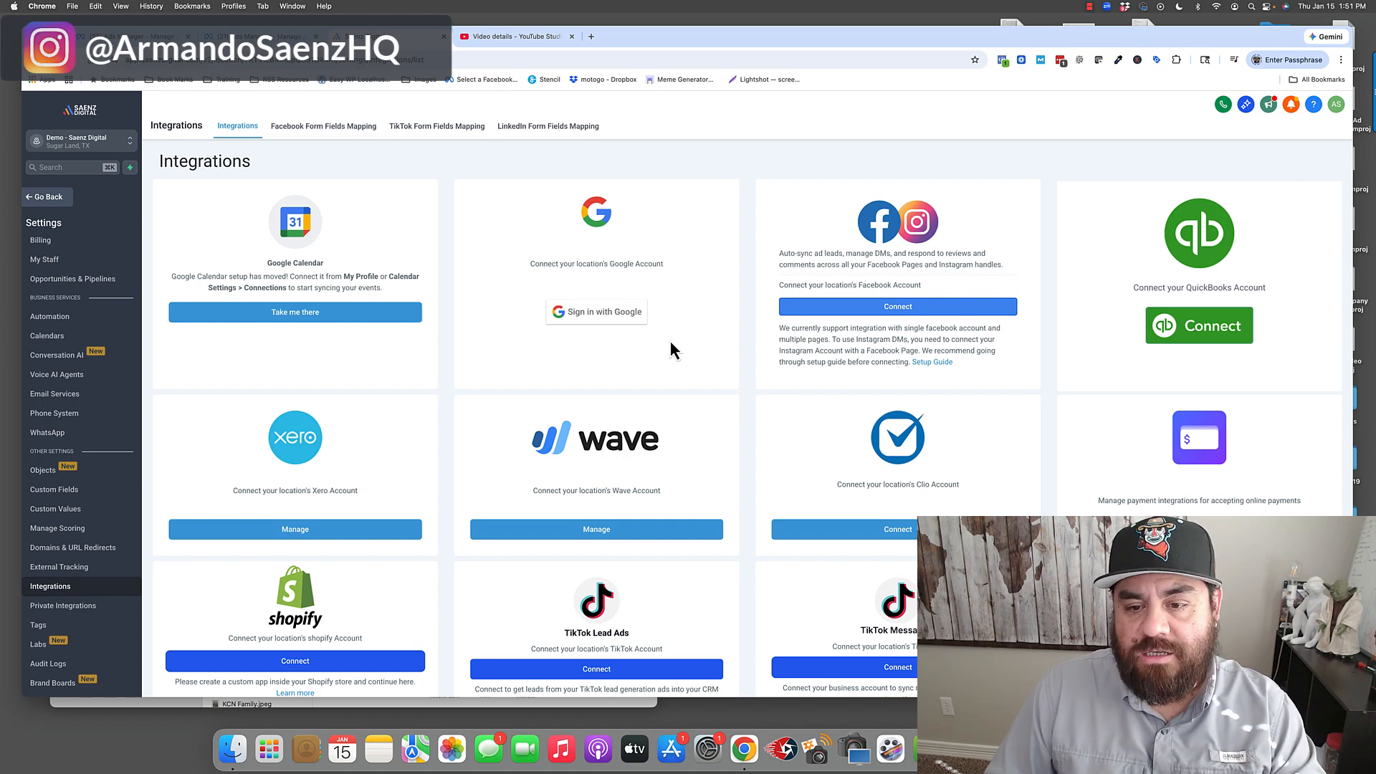
scroll(620, 556, "down", 3)
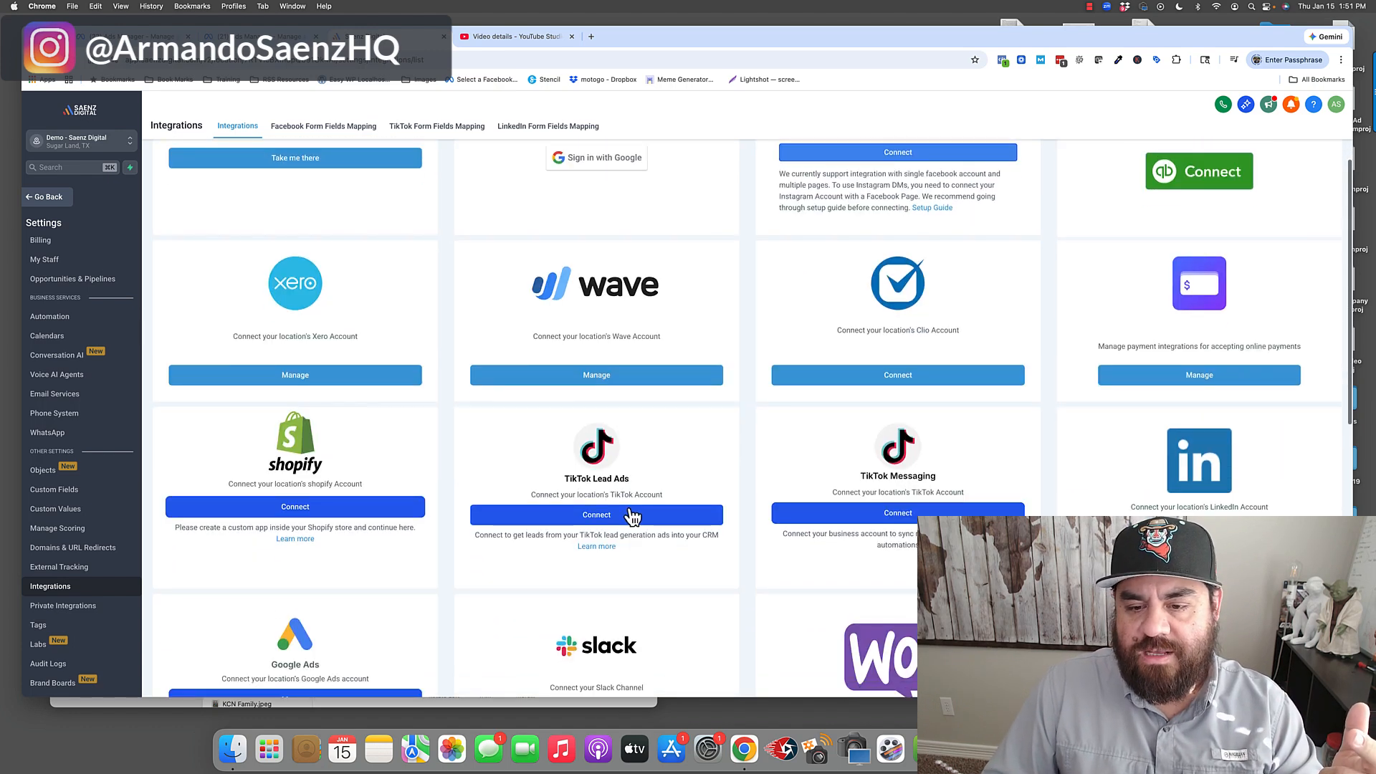
scroll(791, 503, "down", 8)
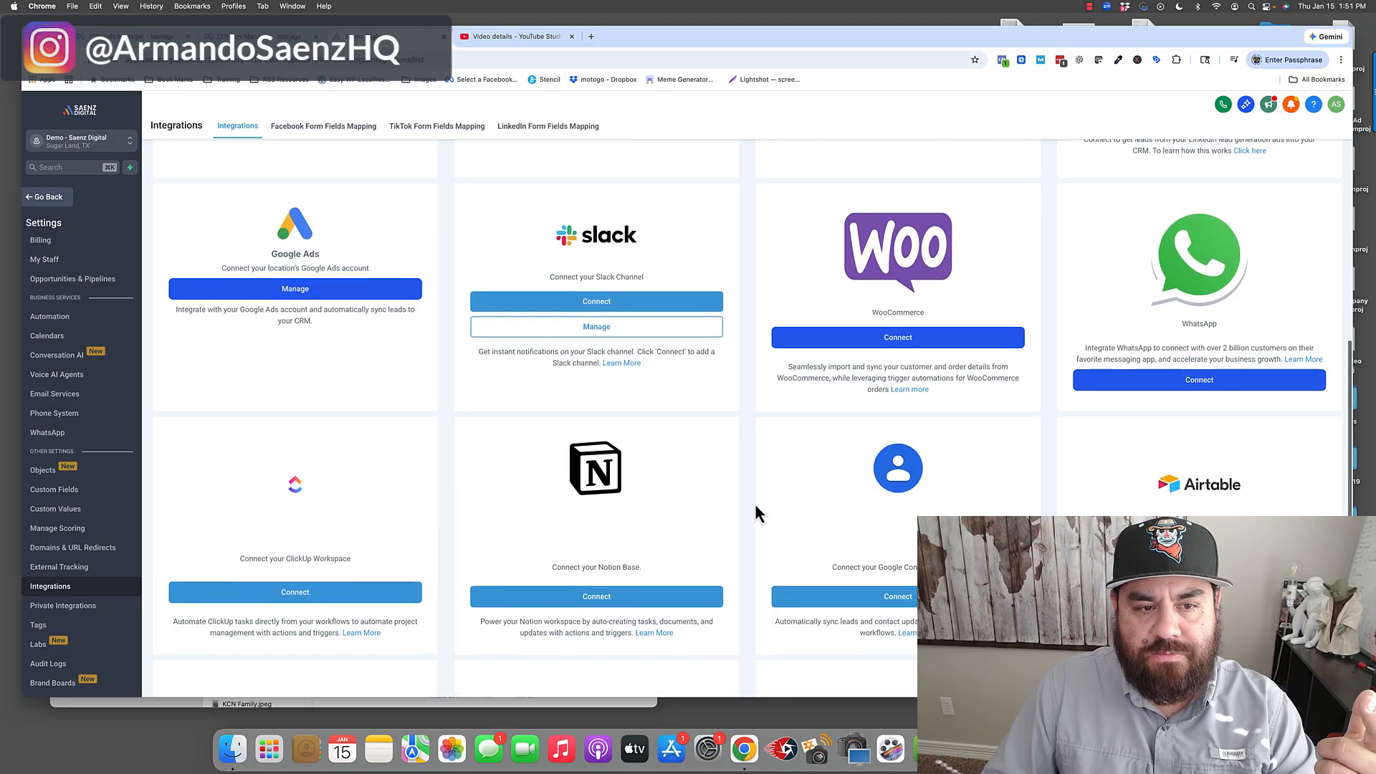
scroll(751, 499, "down", 4)
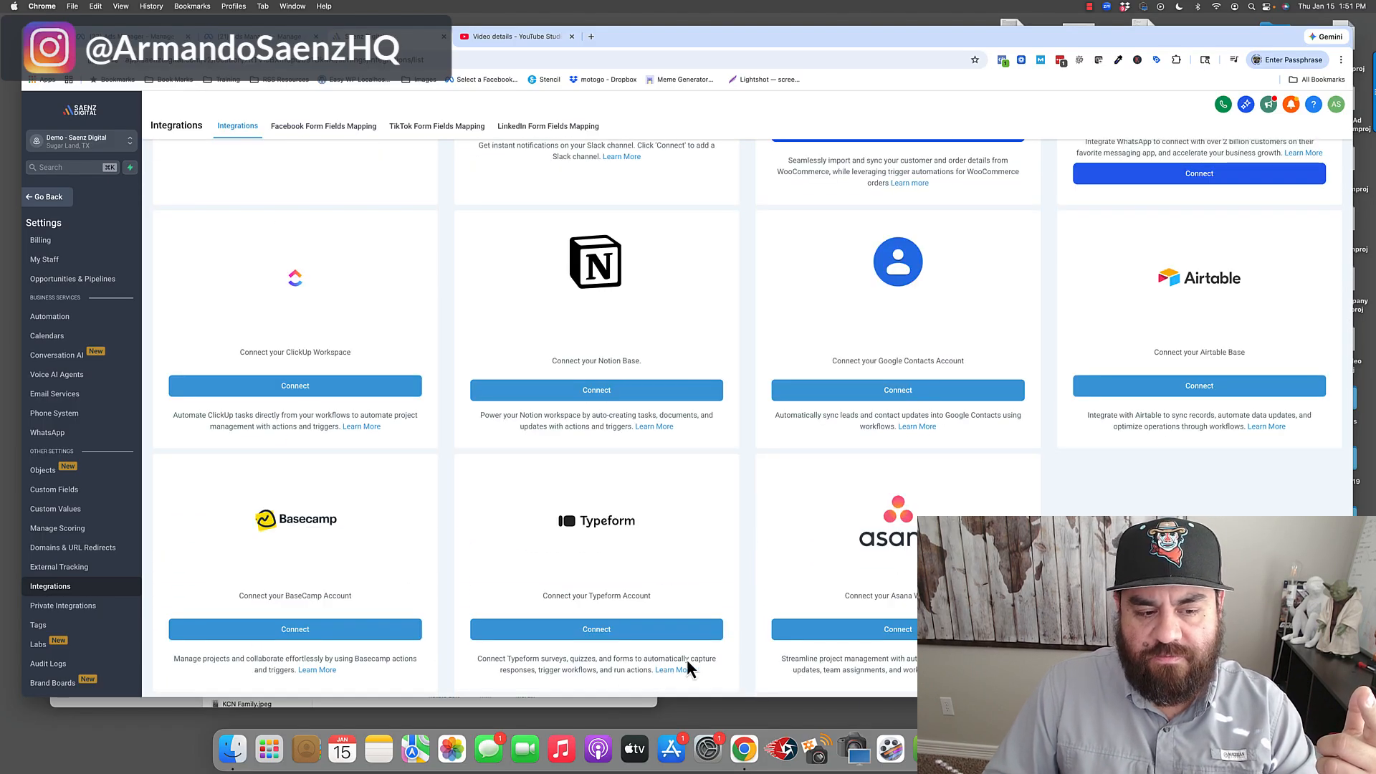
scroll(761, 566, "up", 15)
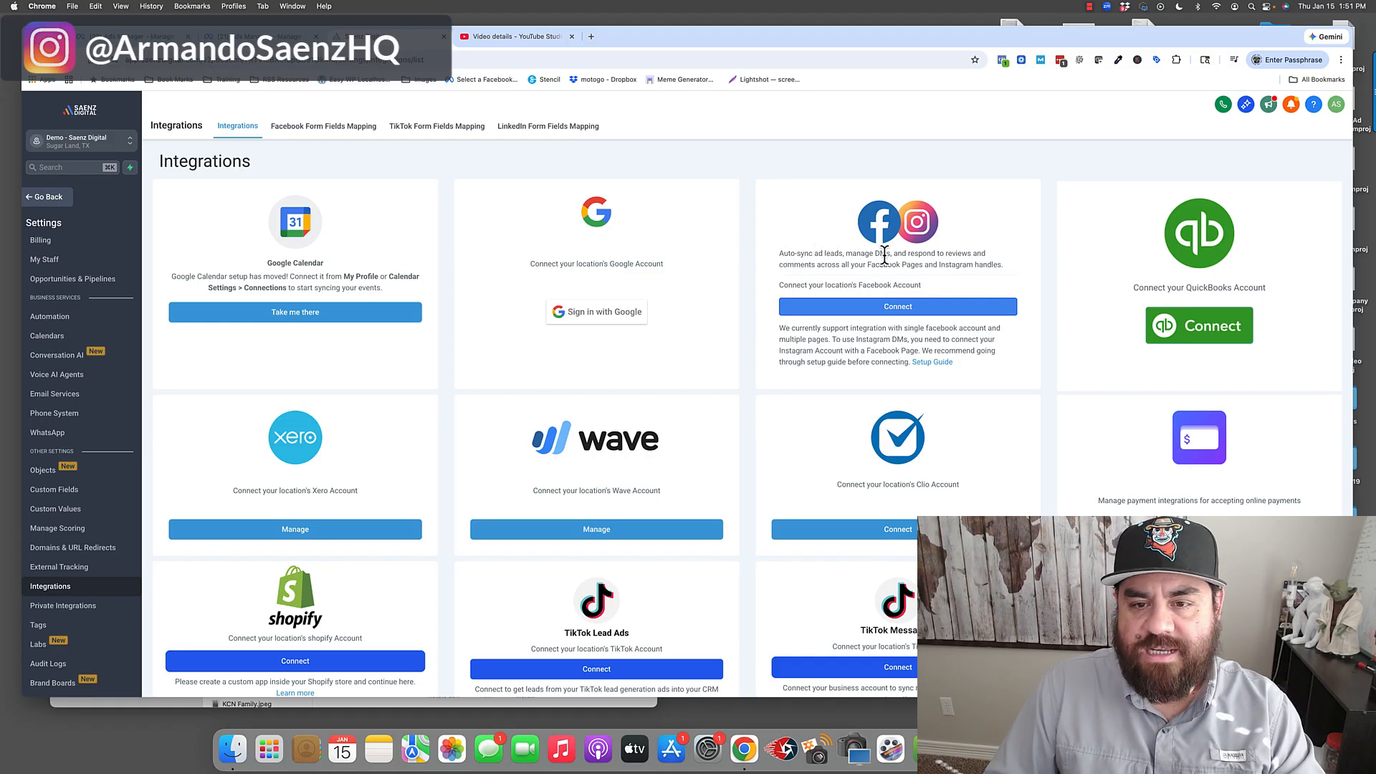
scroll(883, 227, "down", 1)
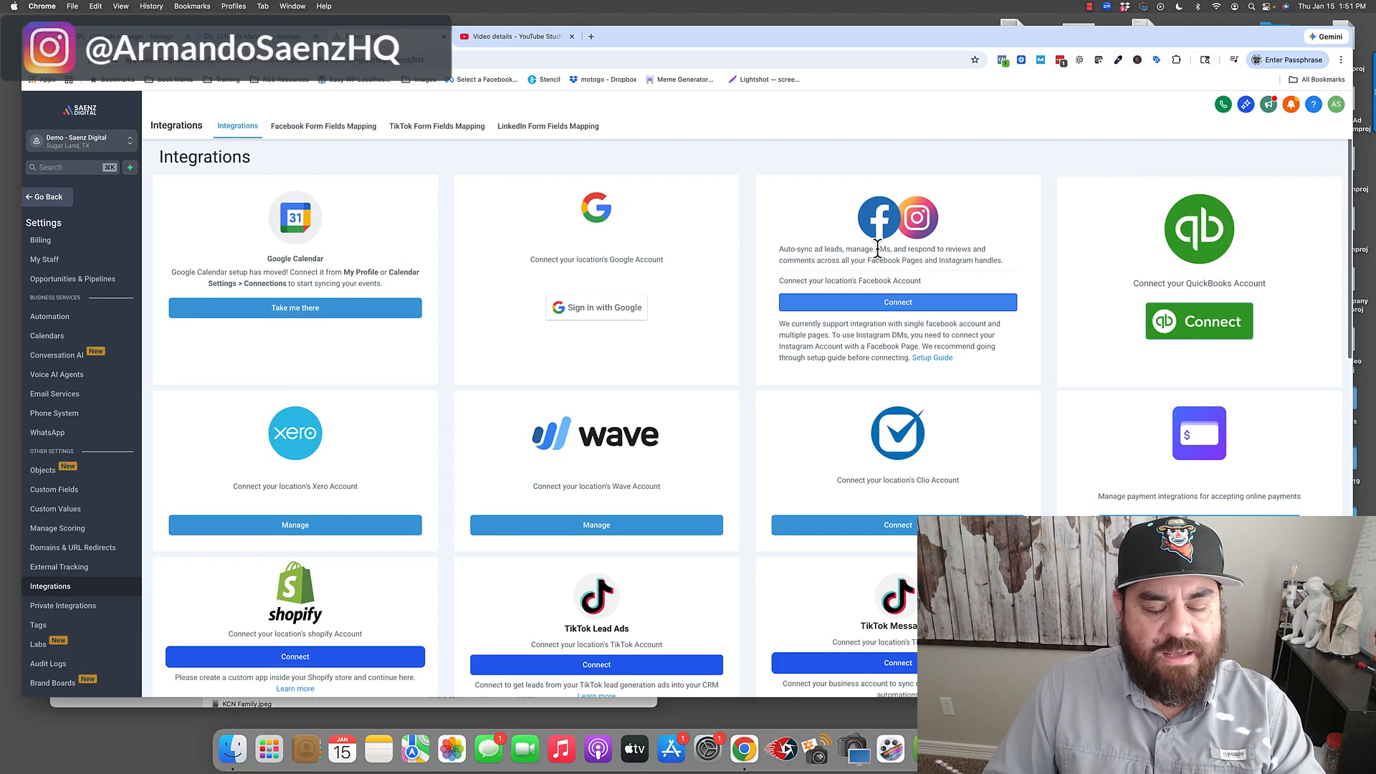
- Connect the Facebook & Instagram integration to Demo Page with New Leads sync, postponing the form field mapping
left_click(894, 307)
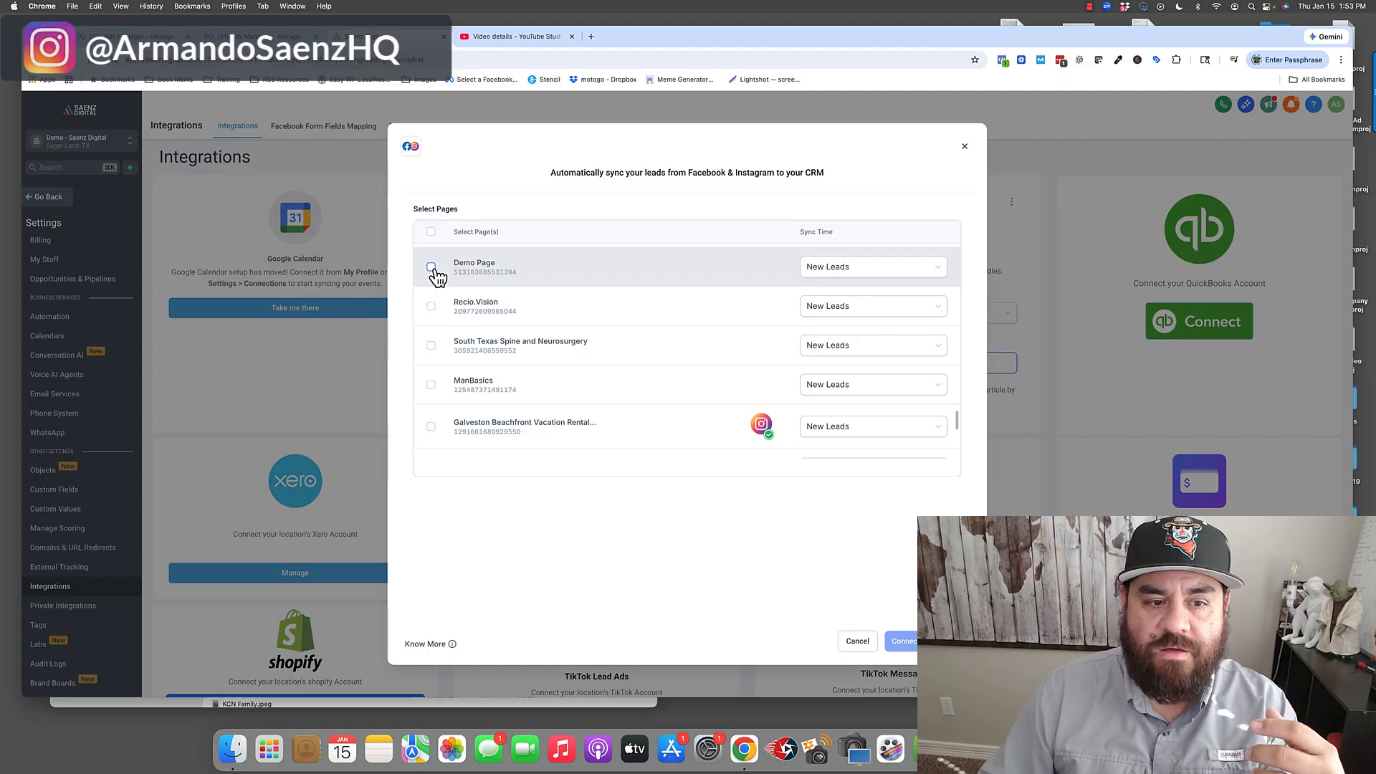
left_click(431, 267)
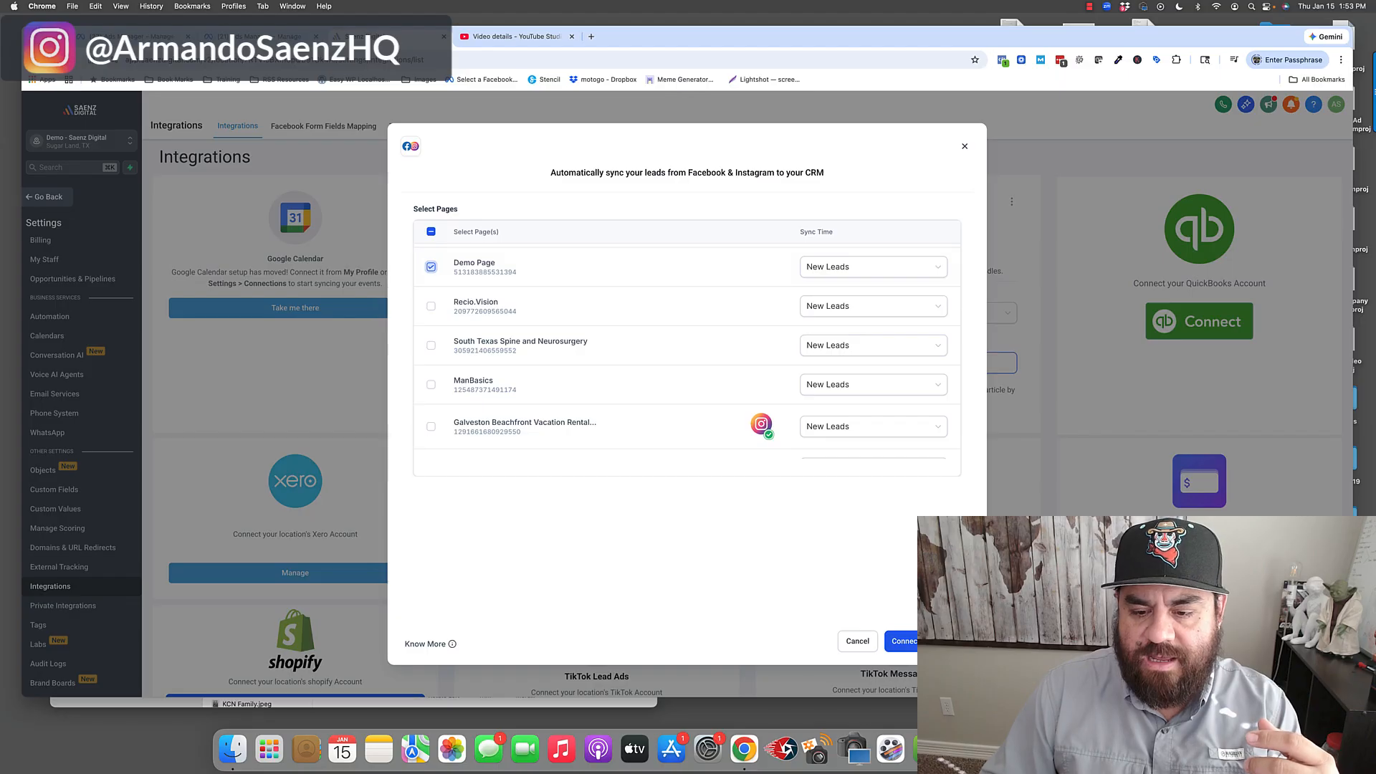
left_click(904, 643)
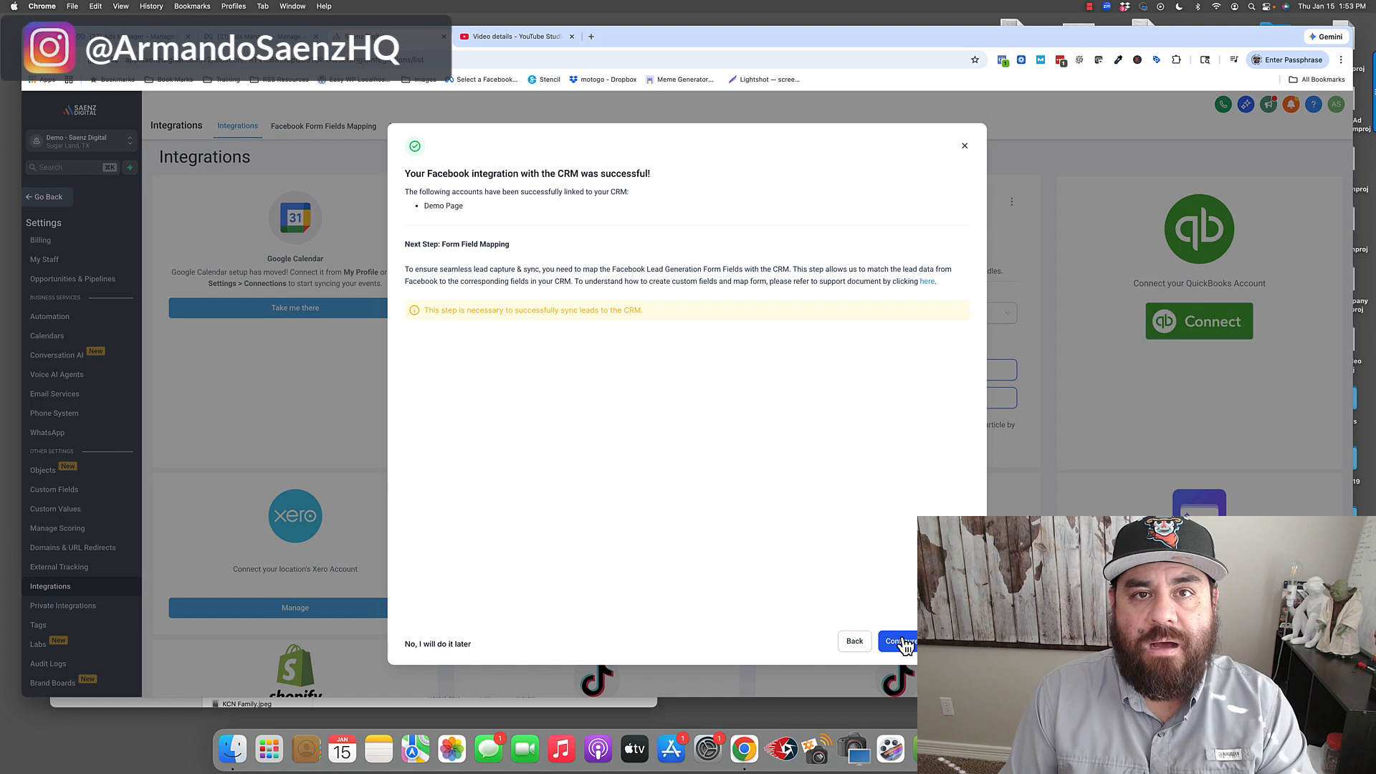
left_click(453, 655)
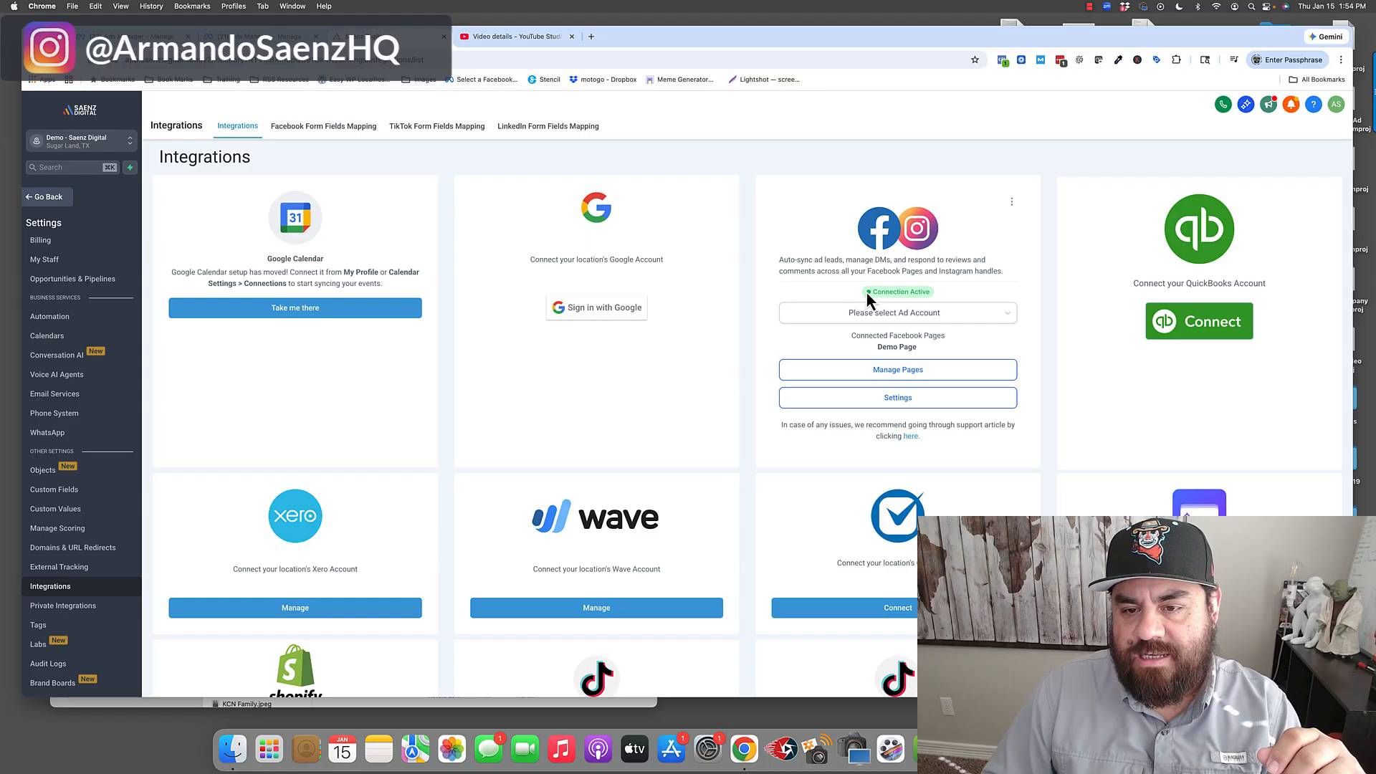
- Check the connected Facebook page and select the ad account for the Facebook & Instagram integration
left_click_drag(877, 348, 917, 348)
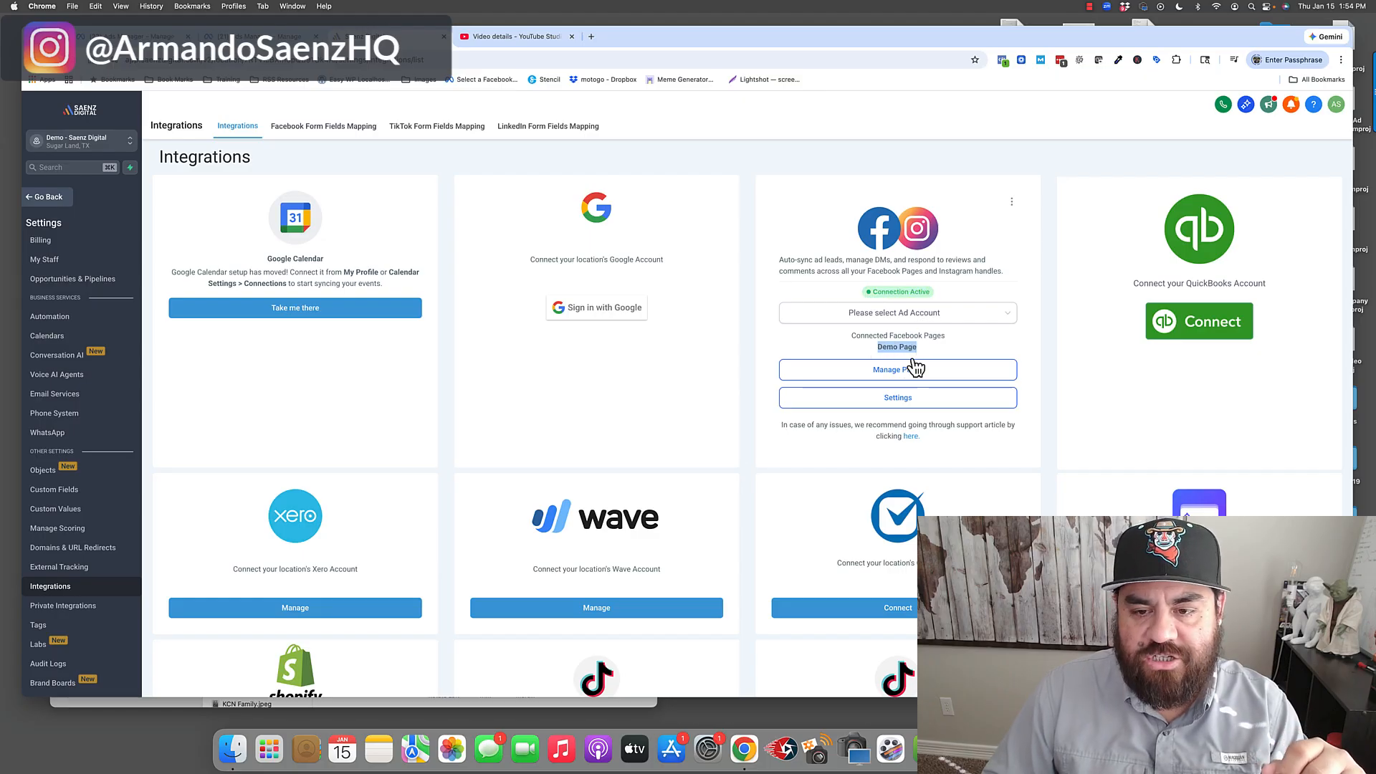
left_click(953, 344)
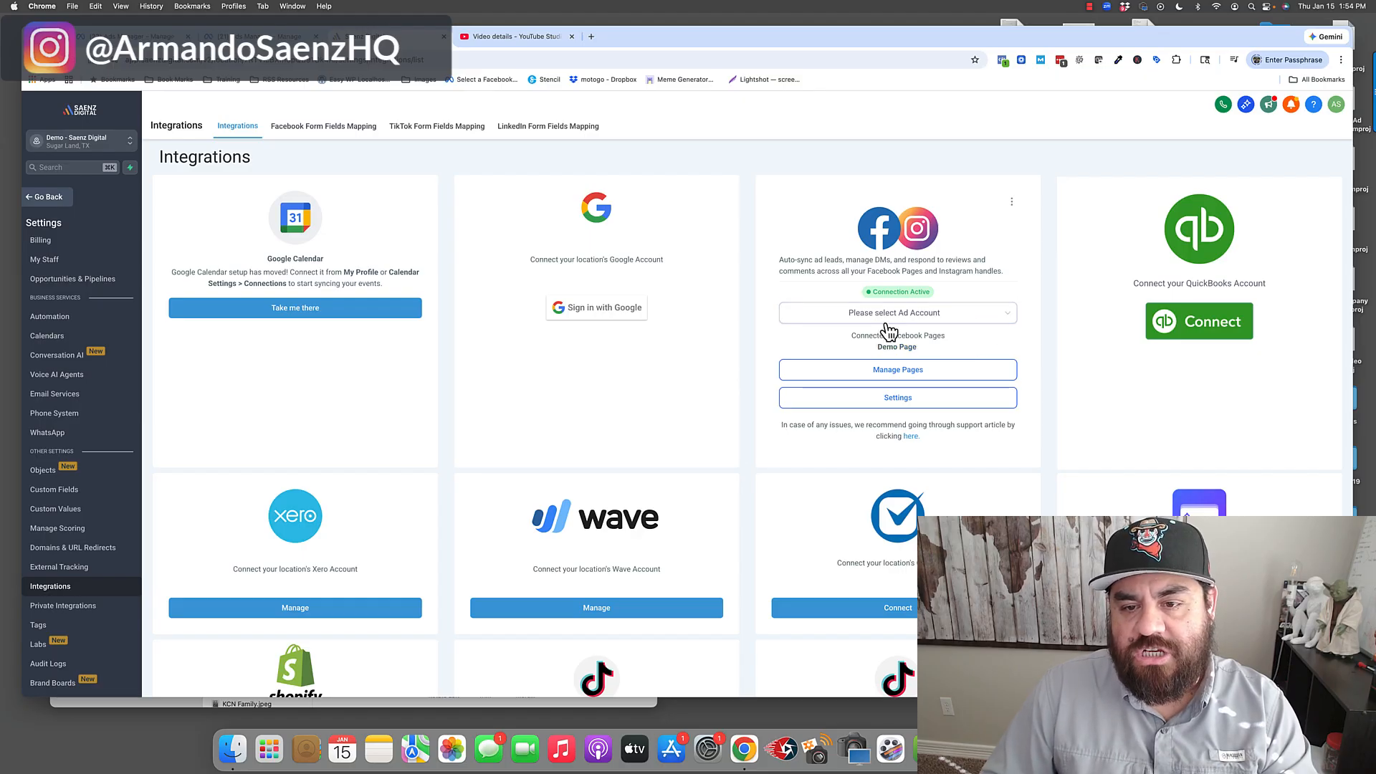
left_click(1008, 319)
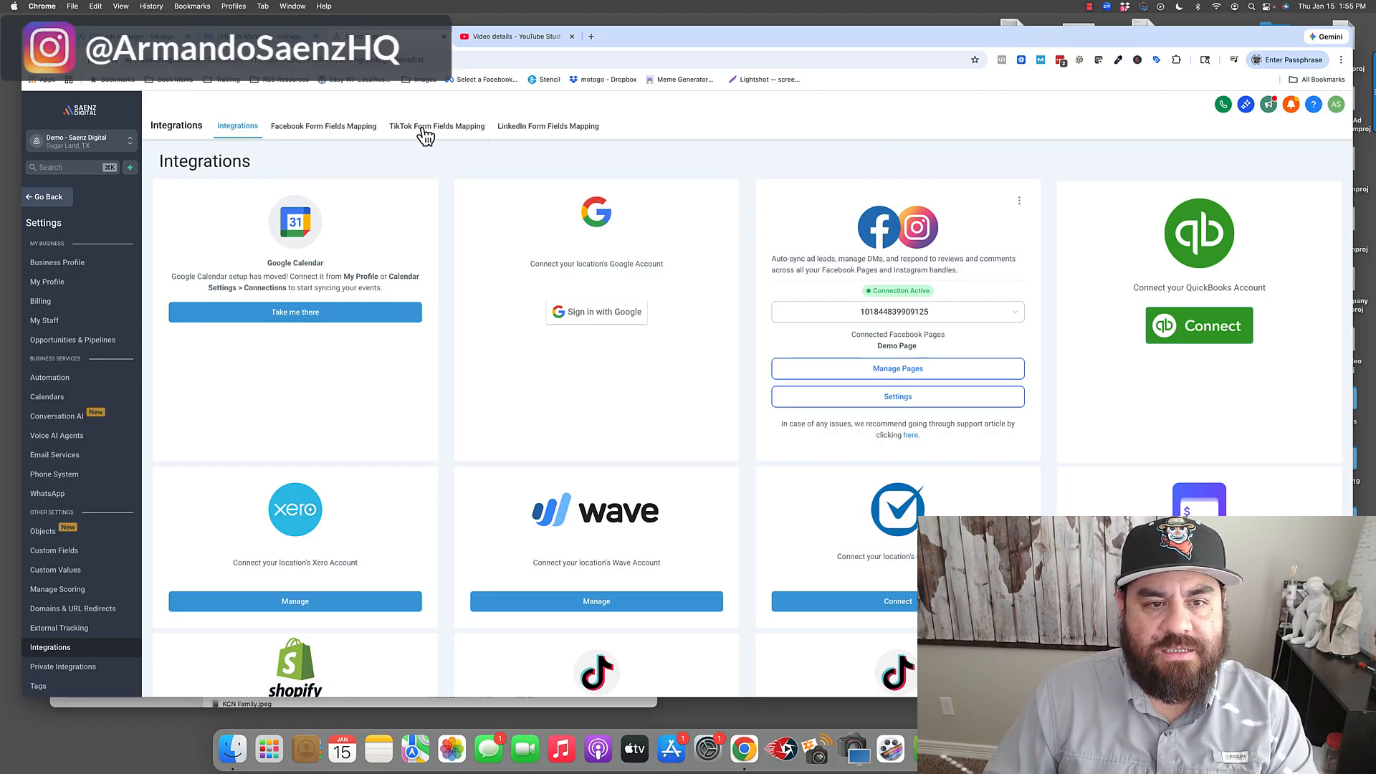
- Open the Facebook form fields mapping and start mapping the Junk1 form of Demo Page
left_click(331, 127)
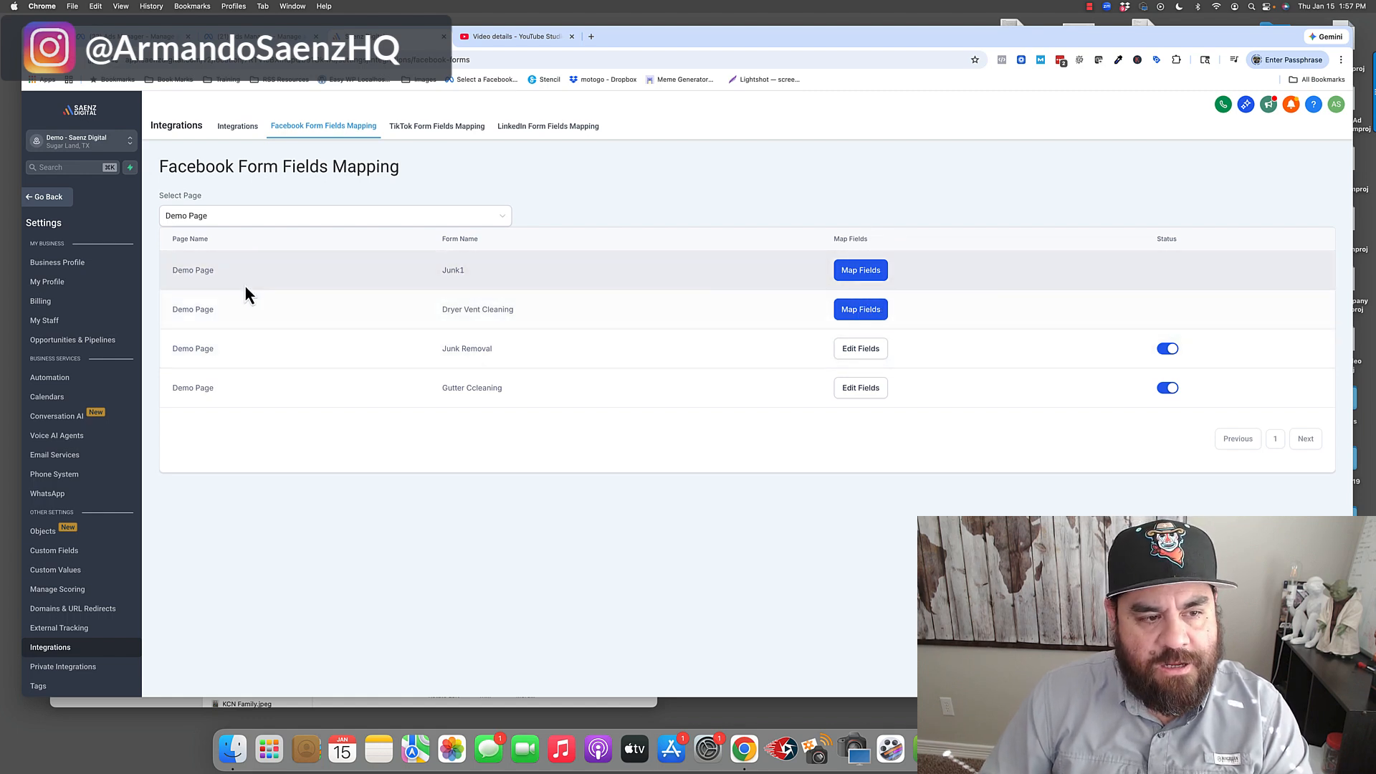
left_click_drag(173, 272, 352, 274)
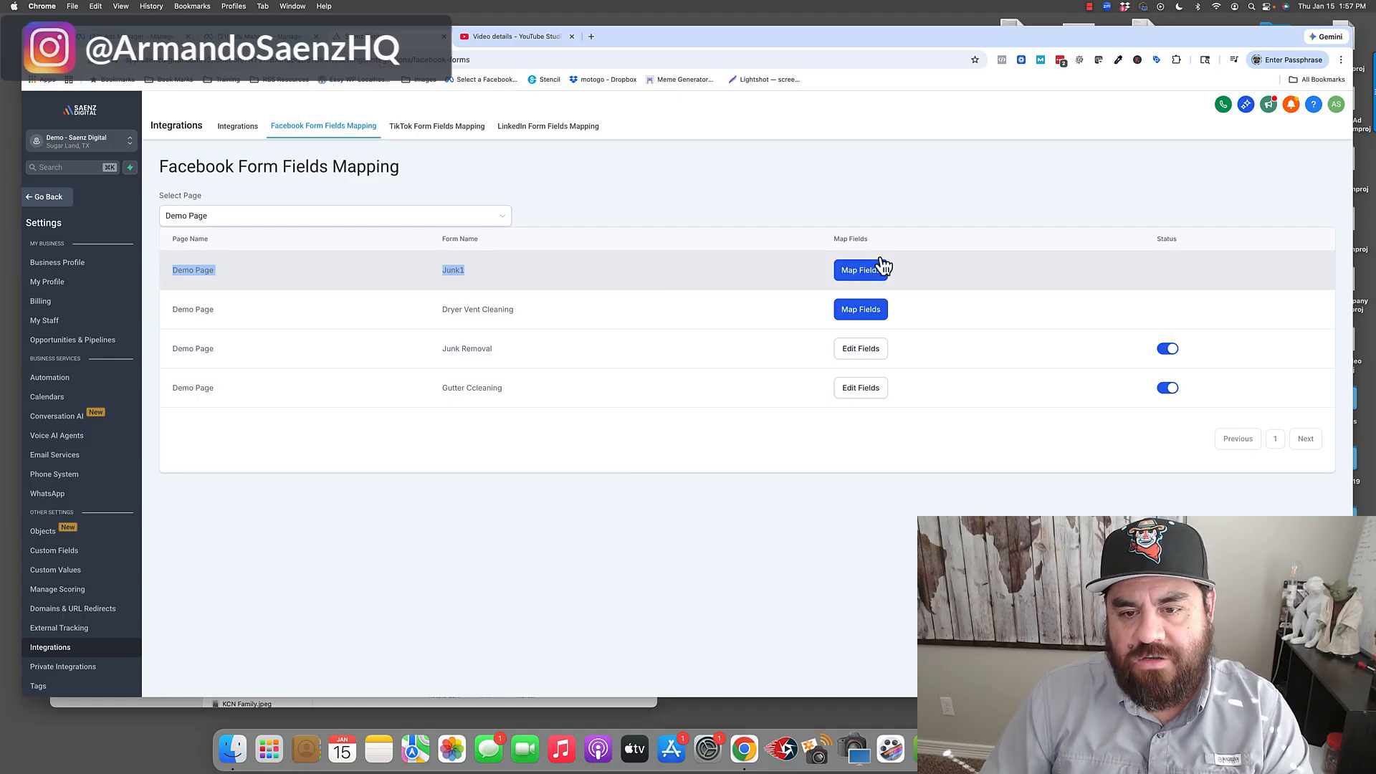
left_click(868, 273)
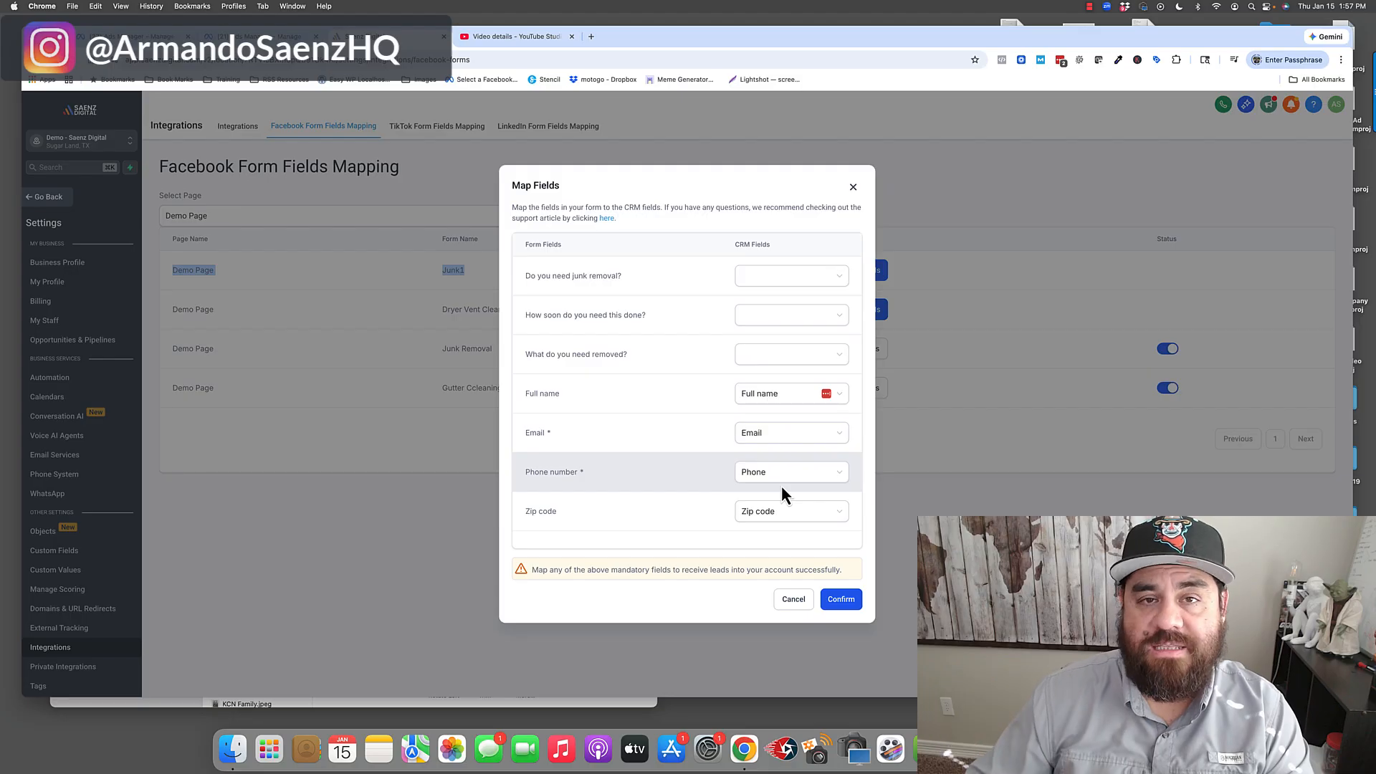
- Examine the Junk1 form's fields and the CRM field choices for Full name and Email, keeping their mappings
left_click_drag(523, 276, 618, 457)
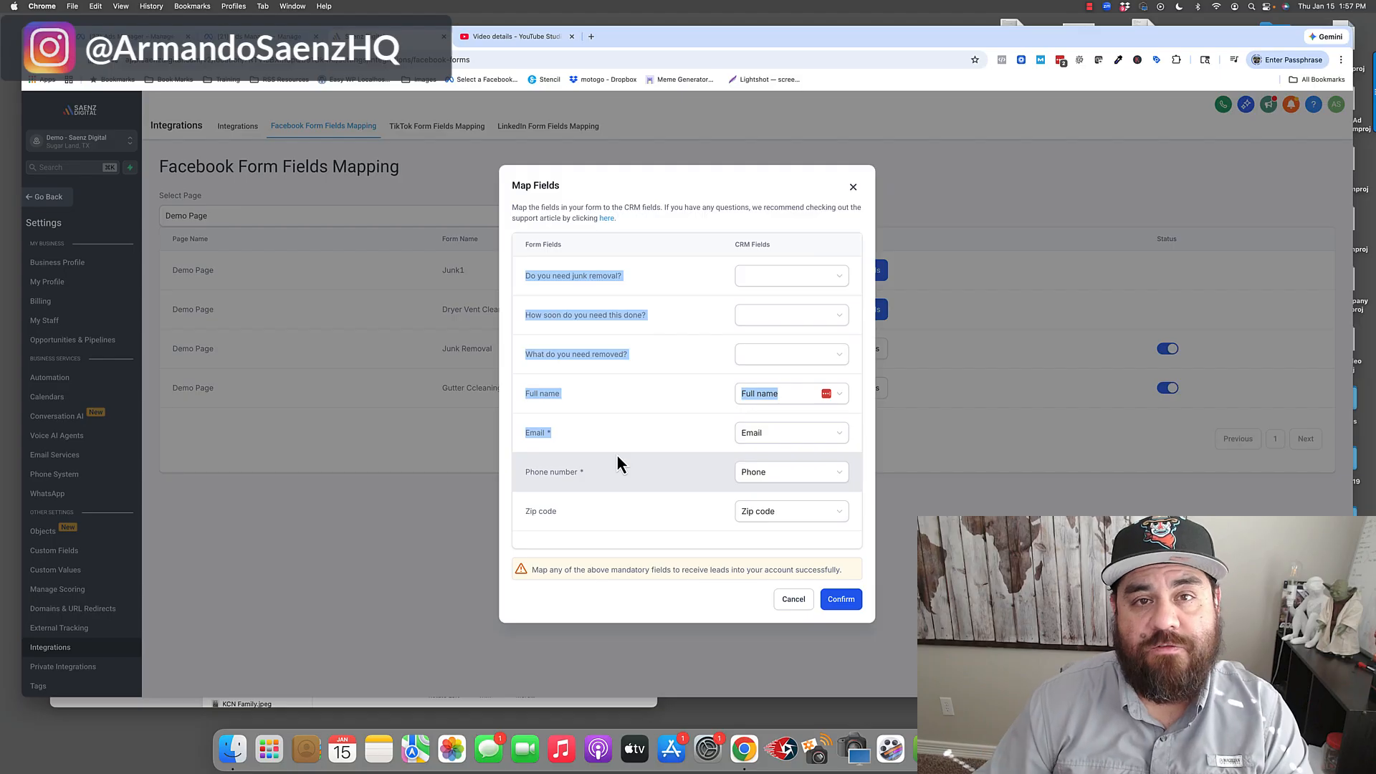
left_click(617, 457)
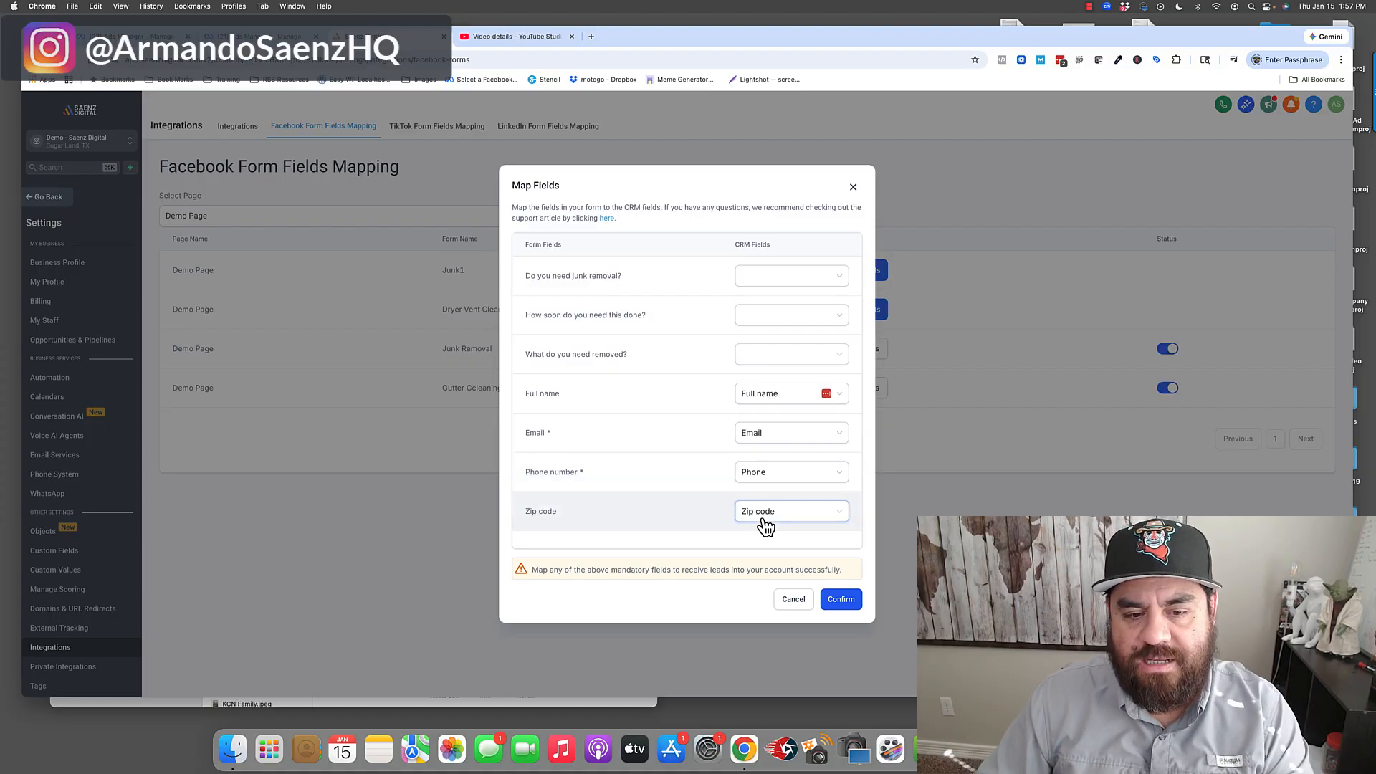
left_click_drag(546, 391, 611, 485)
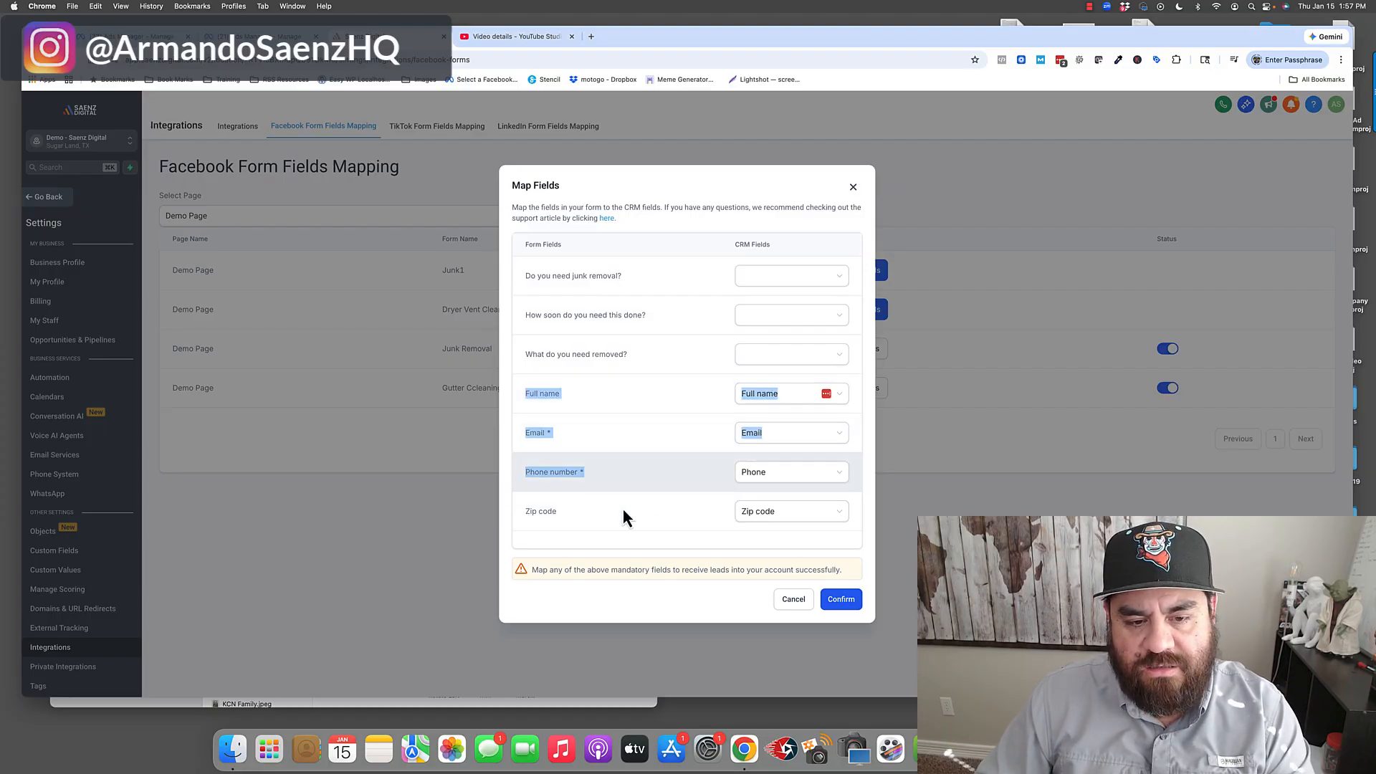
left_click(803, 399)
left_click(805, 399)
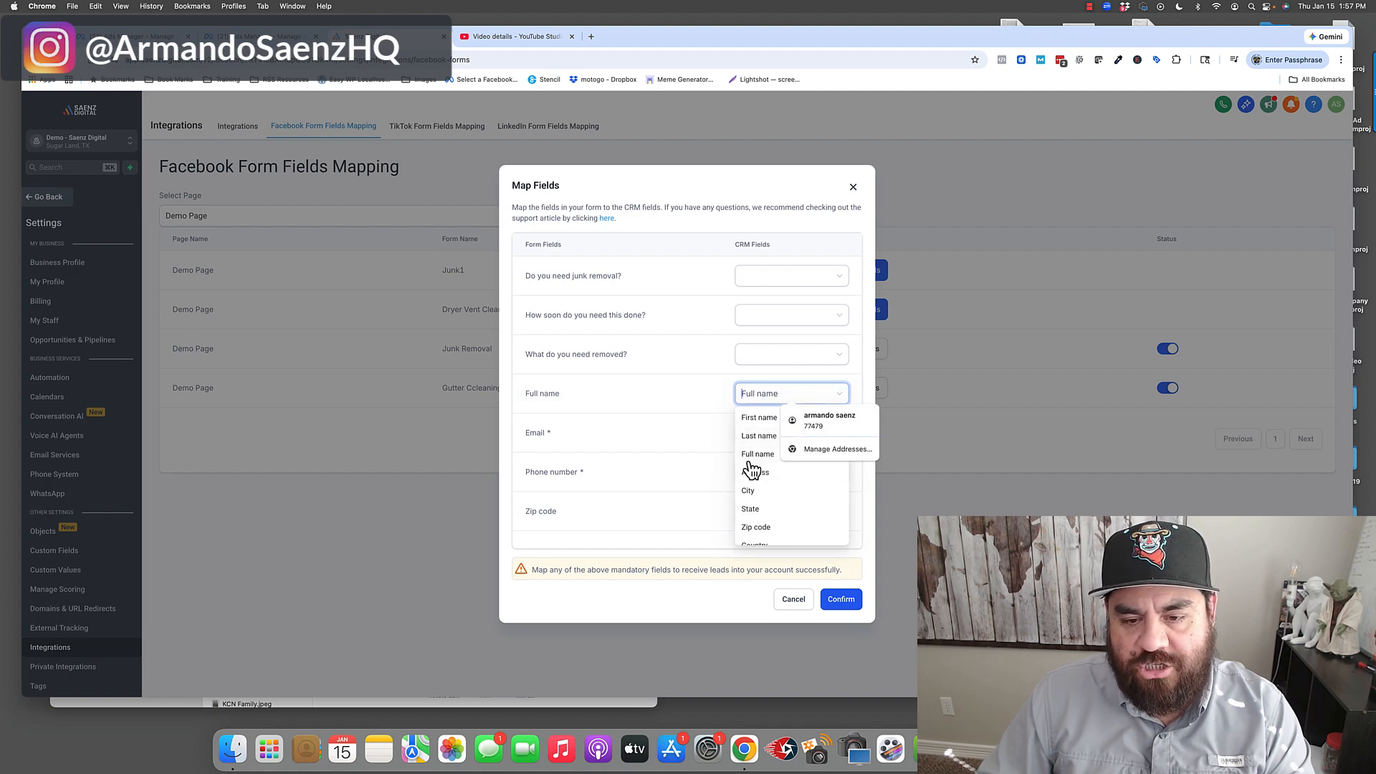
left_click(737, 399)
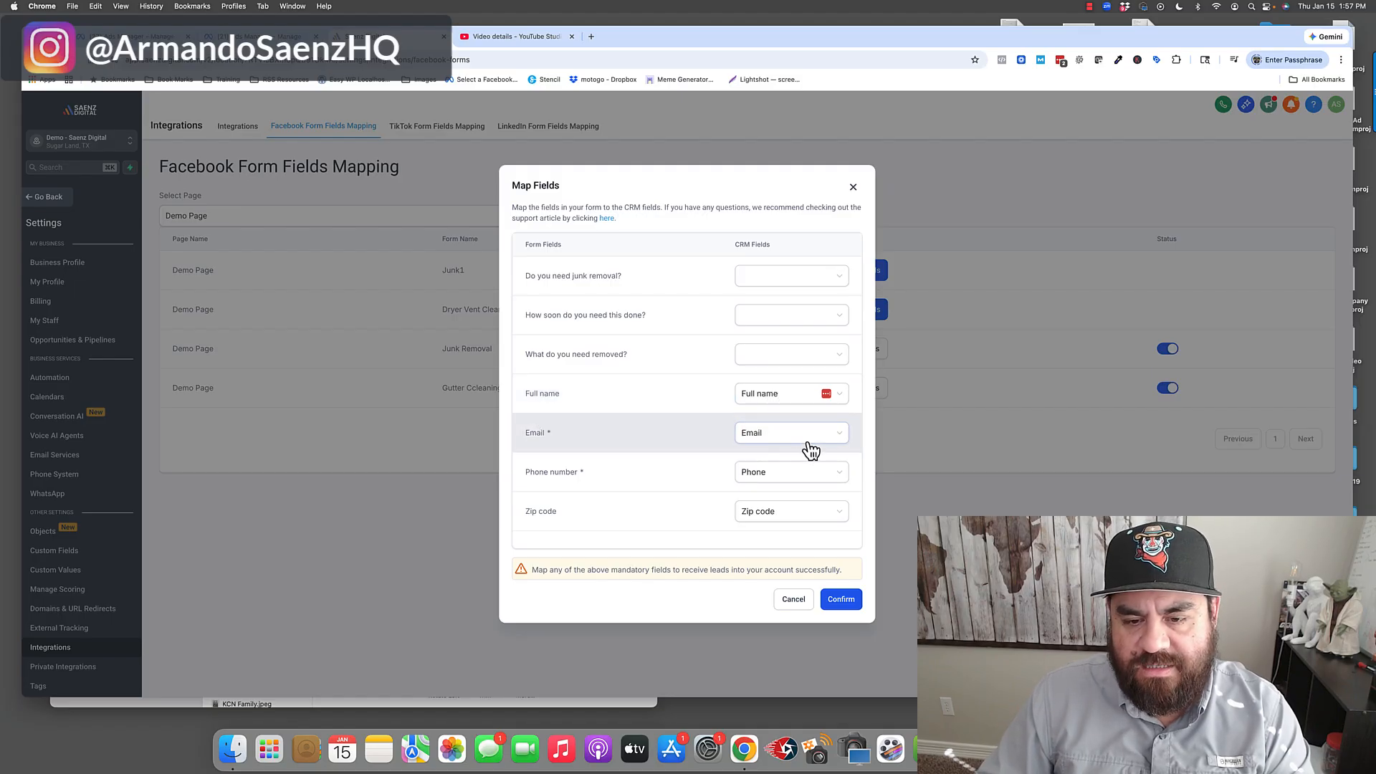
left_click(844, 437)
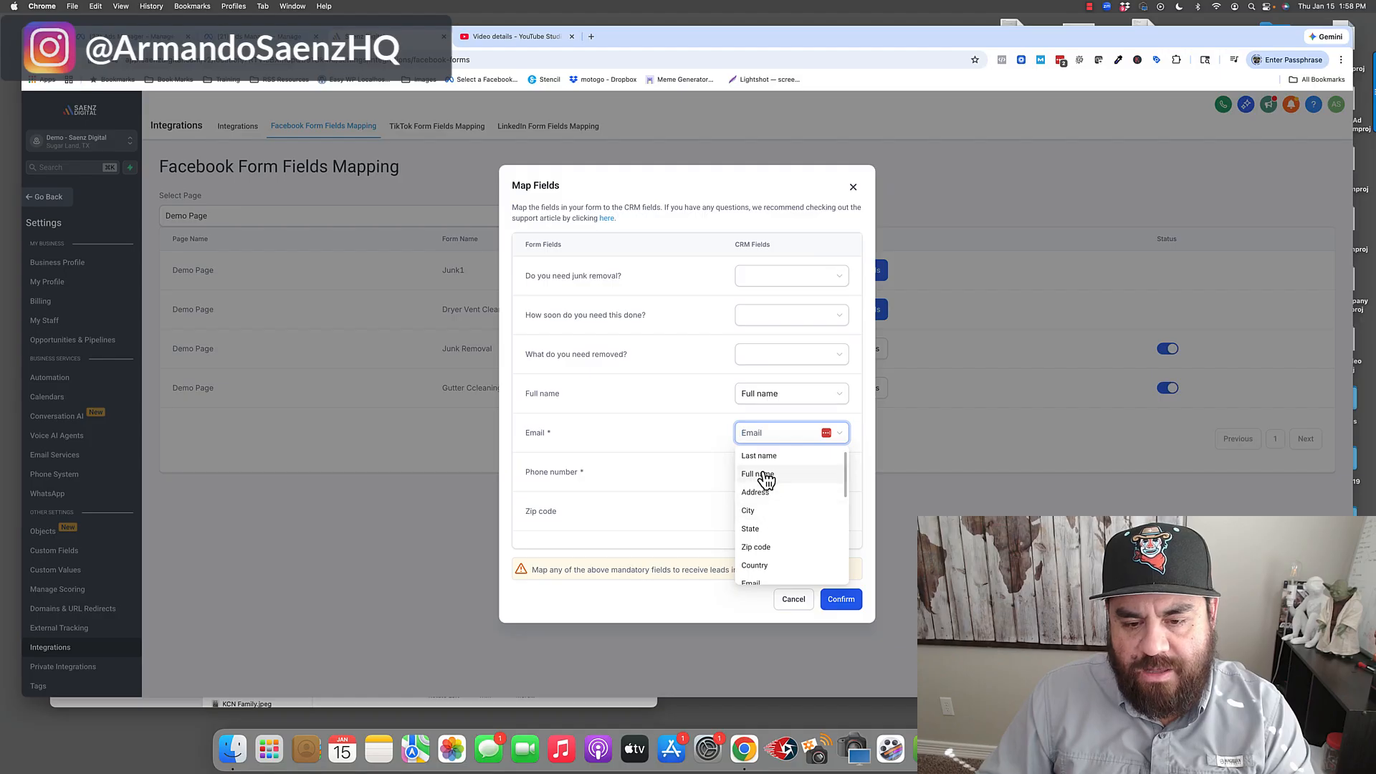
scroll(771, 502, "down", 2)
left_click(699, 467)
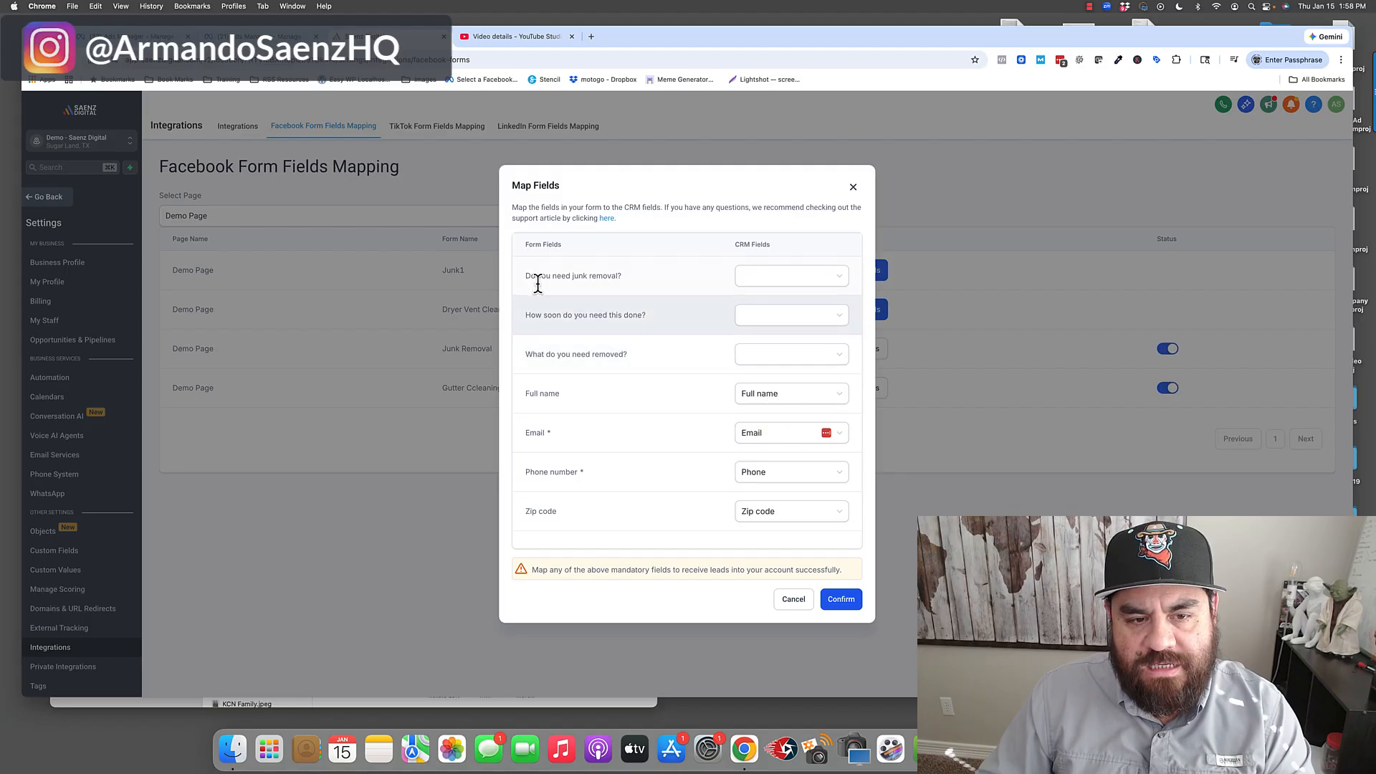
- Map the "Do you need junk removal?" question to the "What service are you looking for" CRM field
left_click_drag(527, 278, 617, 276)
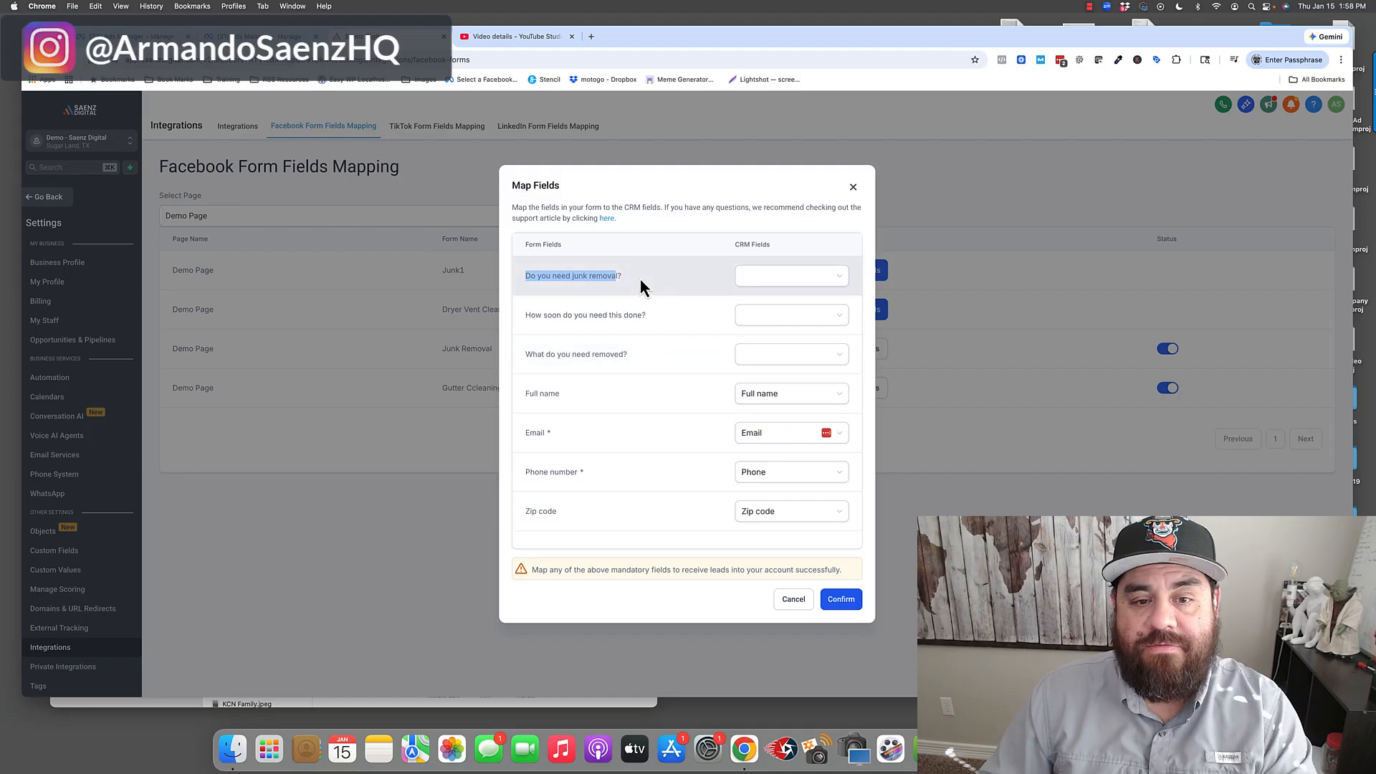
left_click_drag(623, 277, 518, 275)
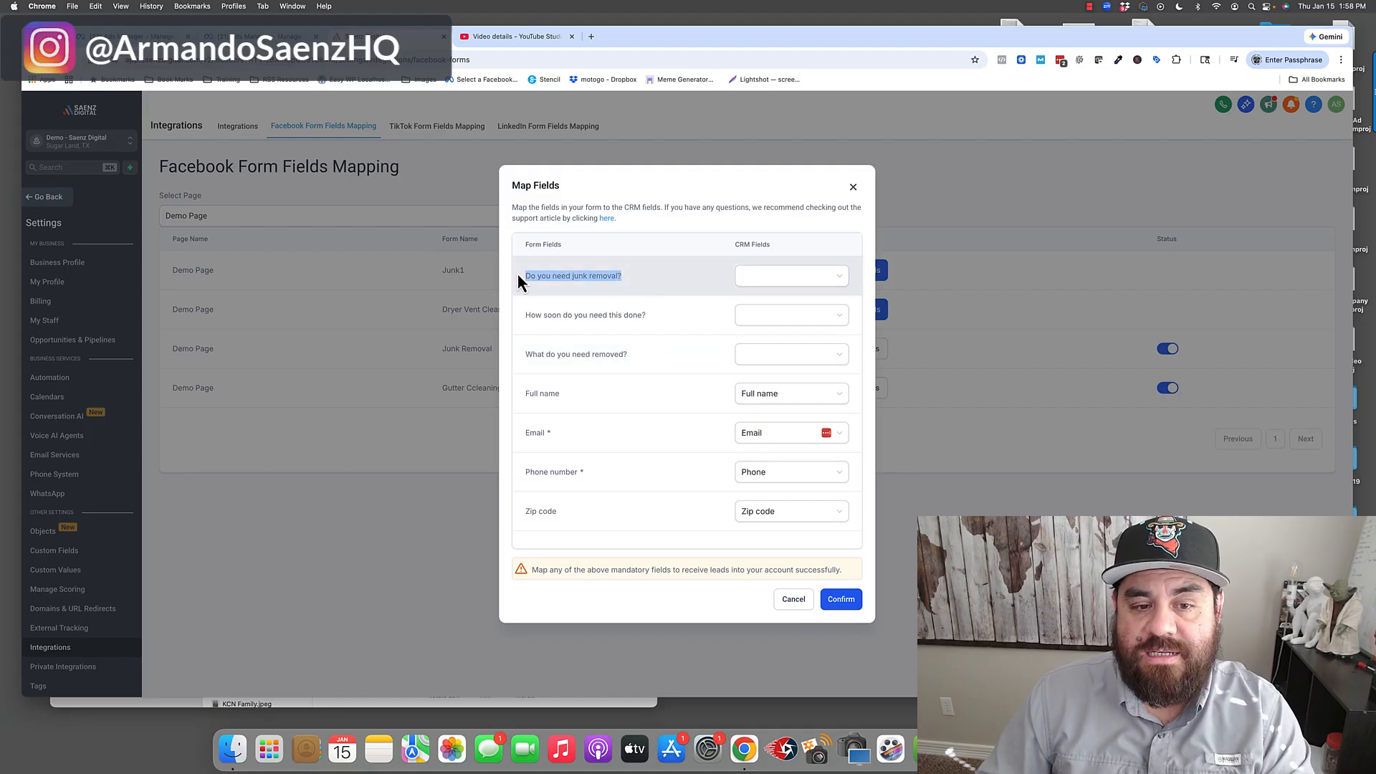
left_click(829, 281)
scroll(787, 401, "down", 8)
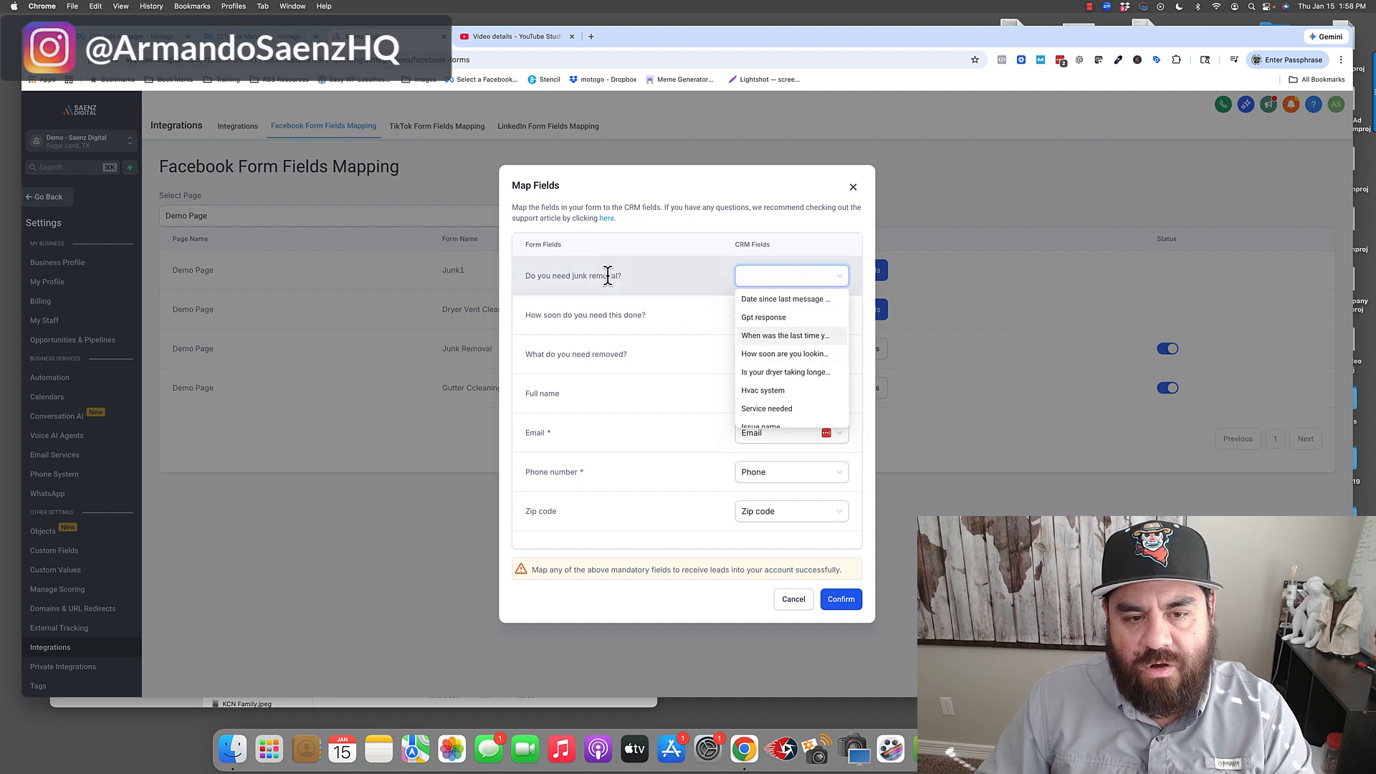
scroll(794, 380, "down", 3)
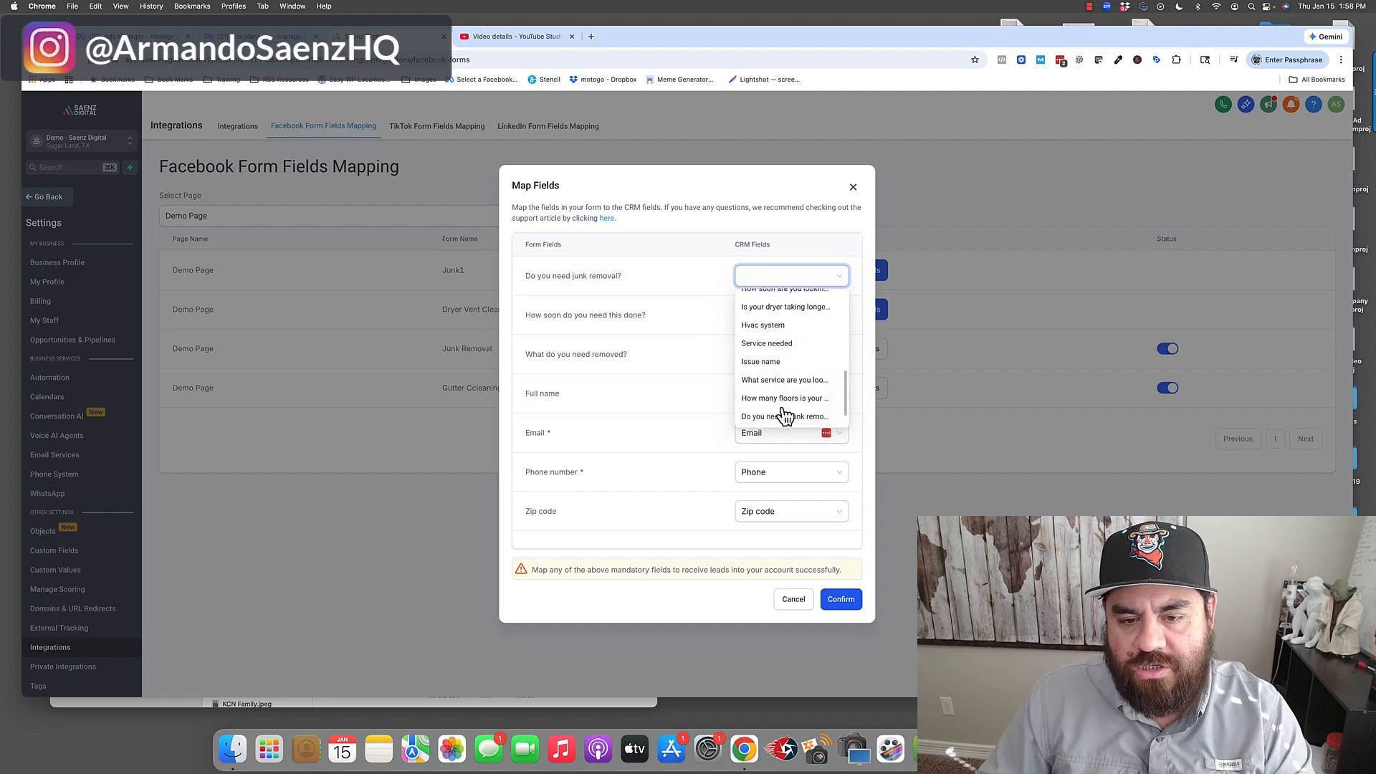
left_click(788, 381)
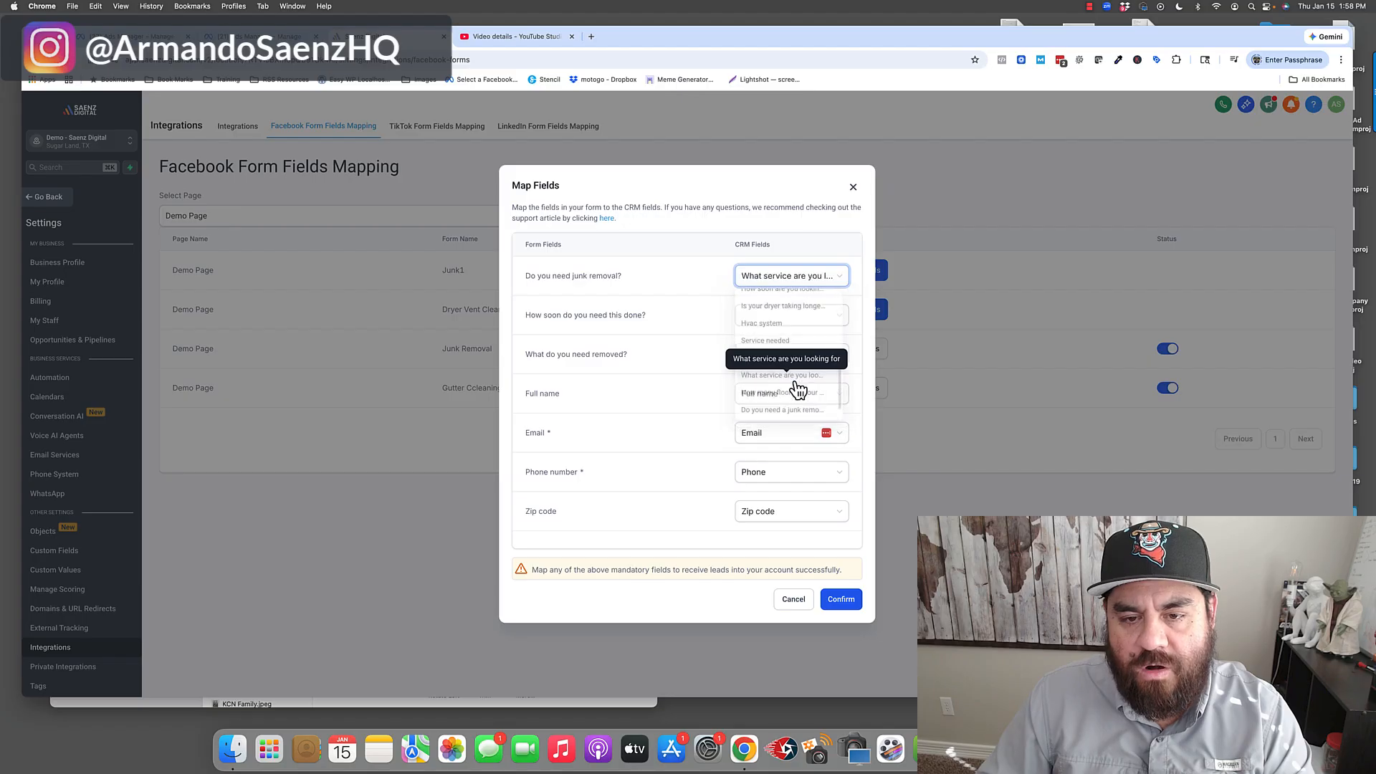
- Map "How soon do you need this done?" to the "How soon are you looking…" CRM field listed after the junk removal quote question
left_click(771, 313)
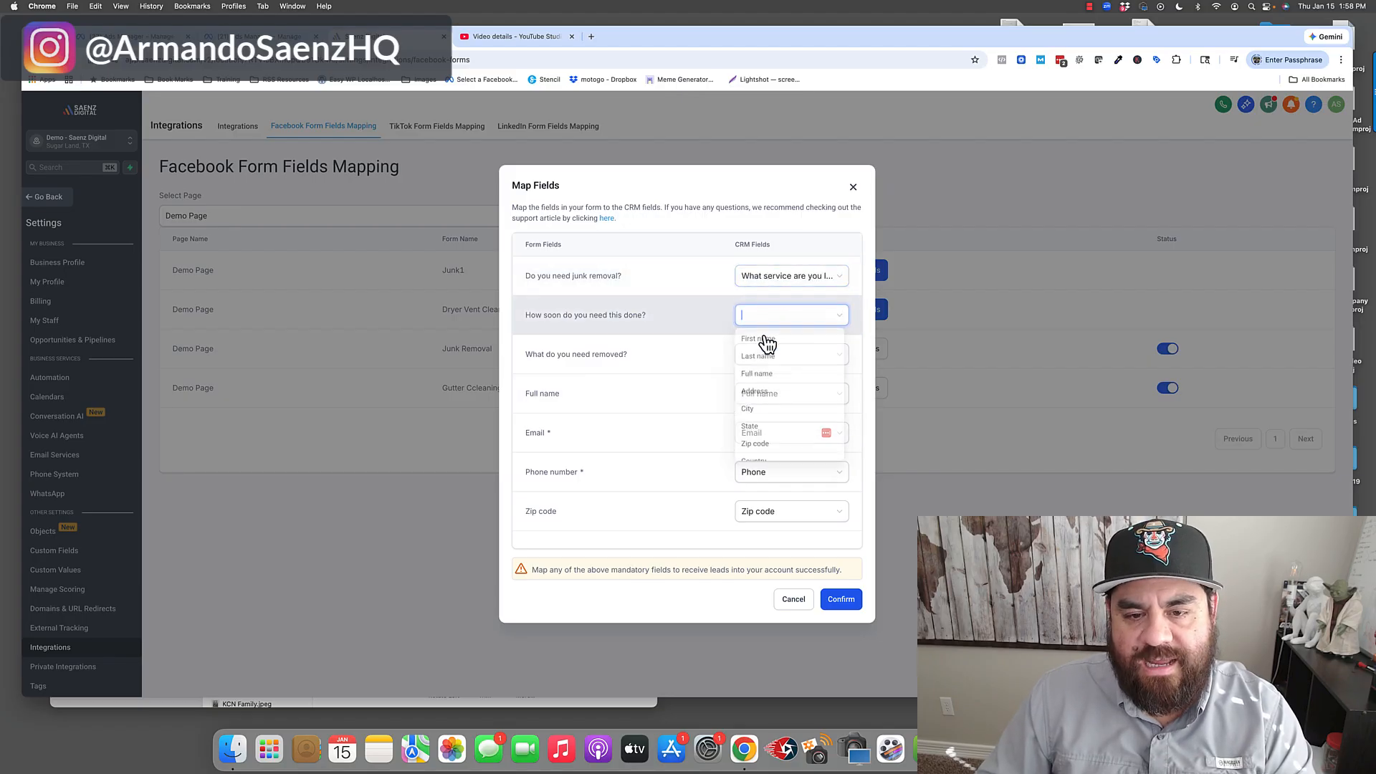
scroll(759, 421, "down", 1)
scroll(759, 422, "down", 10)
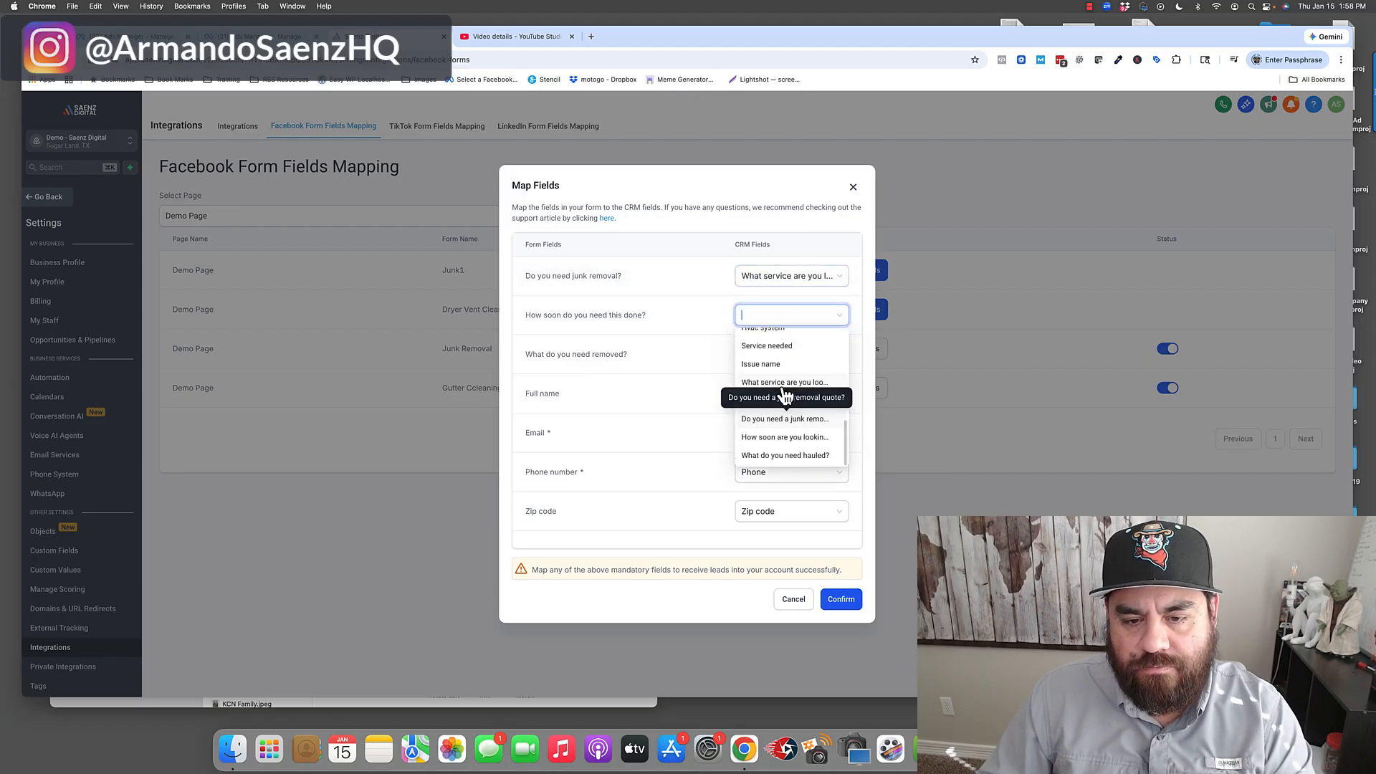
left_click(786, 437)
- Map "What do you need removed?" to the "What do you need hauled?" CRM field and confirm the Junk1 form's field mapping
left_click(802, 358)
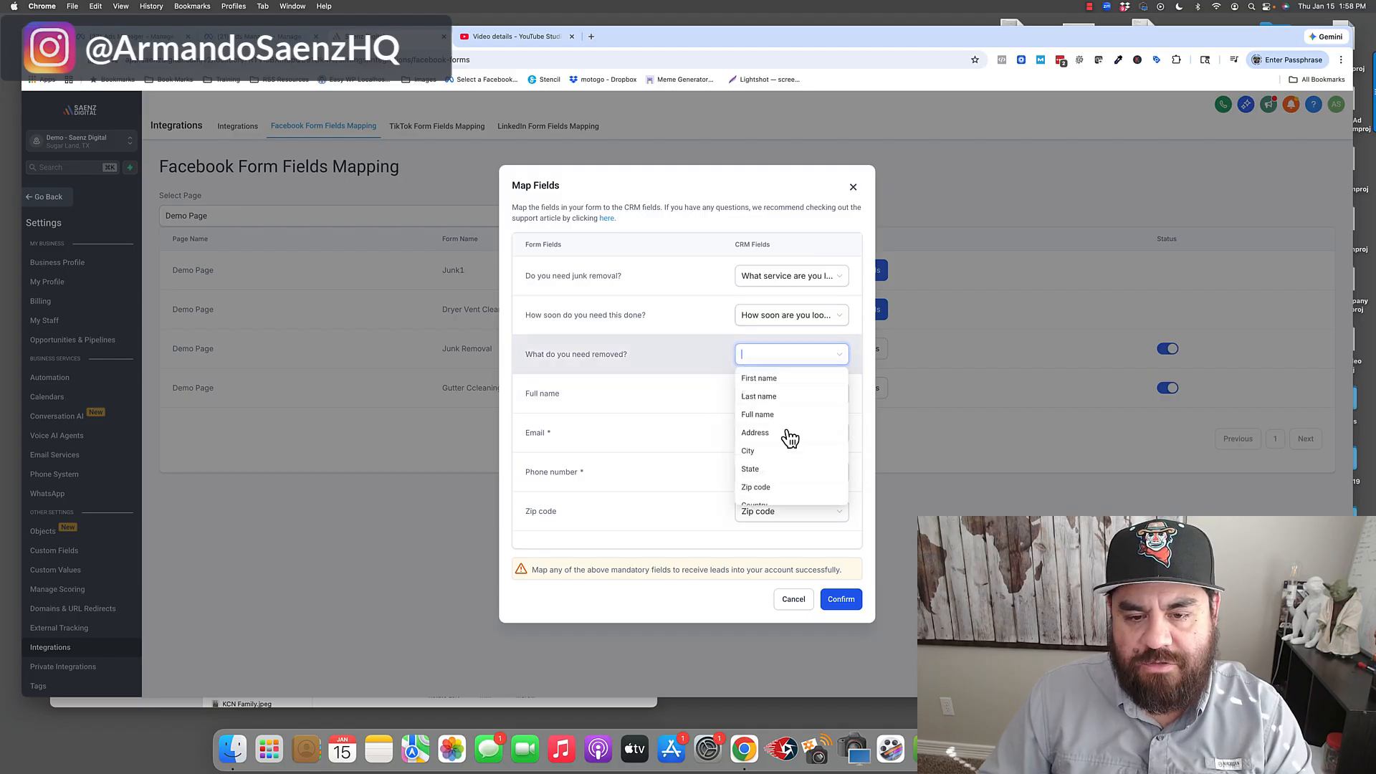
scroll(789, 436, "down", 10)
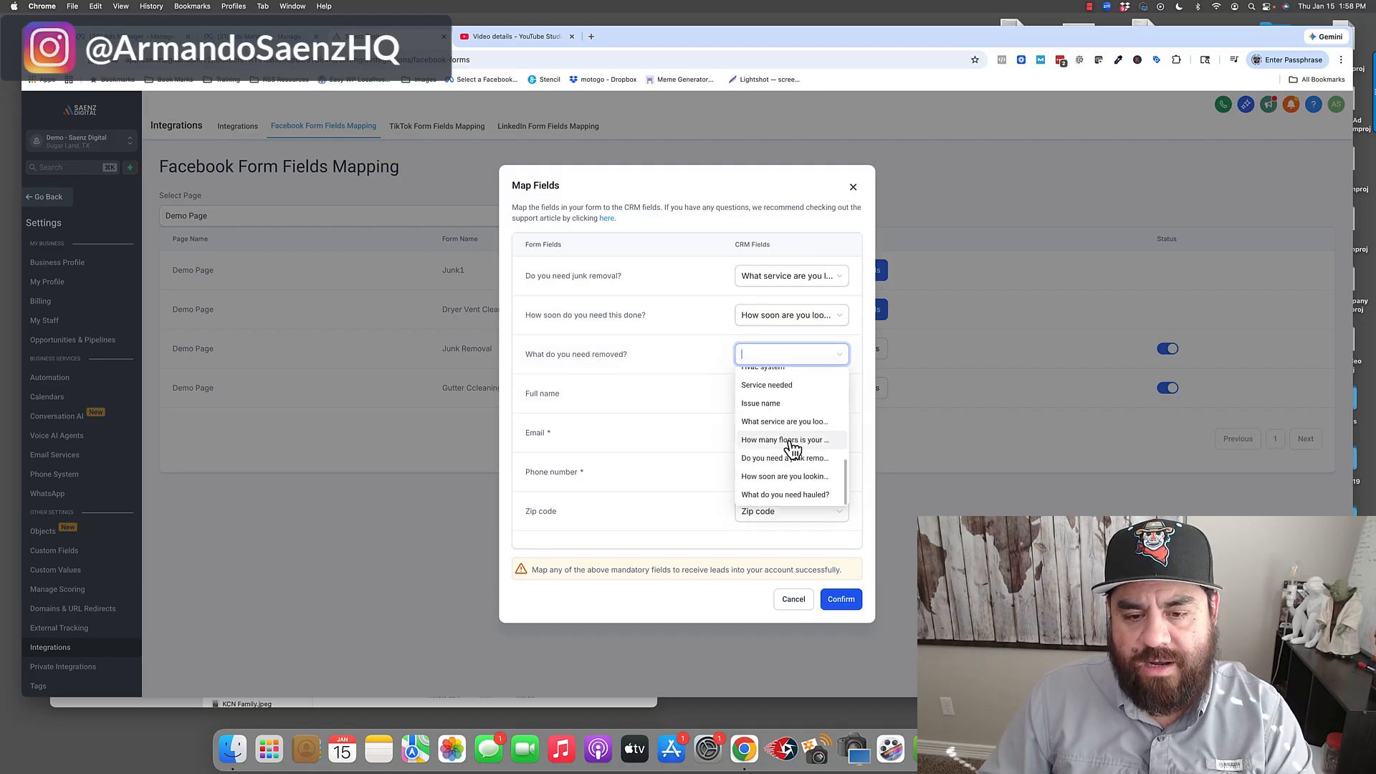
left_click(791, 494)
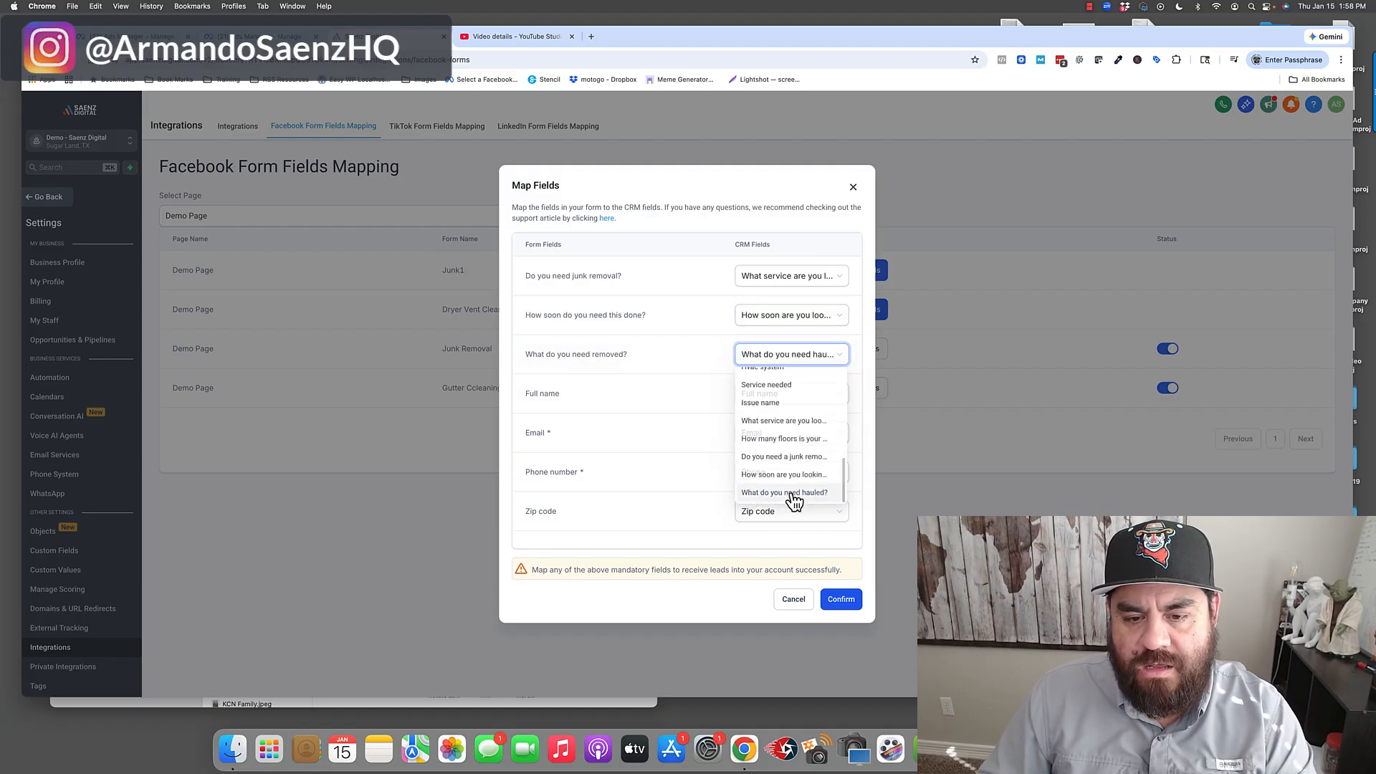
left_click(841, 600)
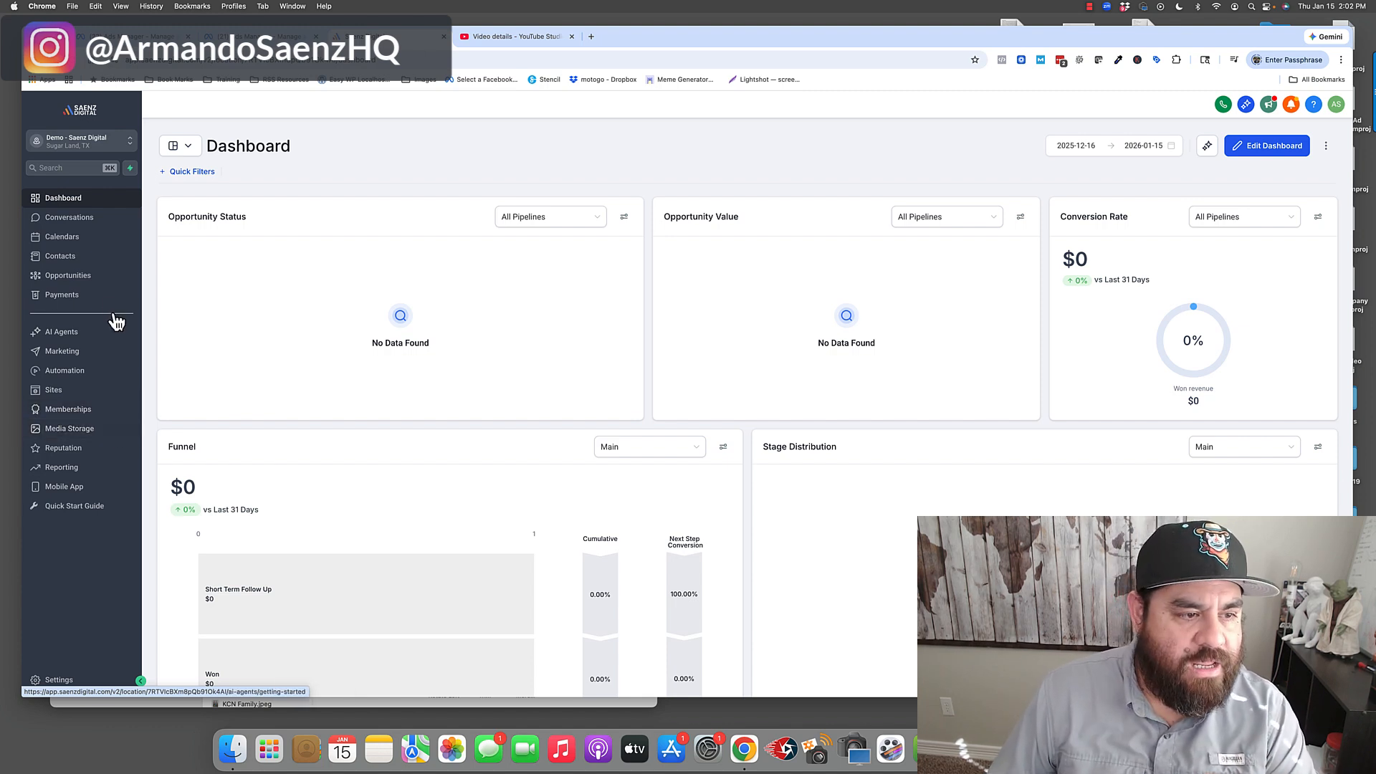
- Open the opportunities board and view the stages and leads of the Main pipeline
left_click(81, 285)
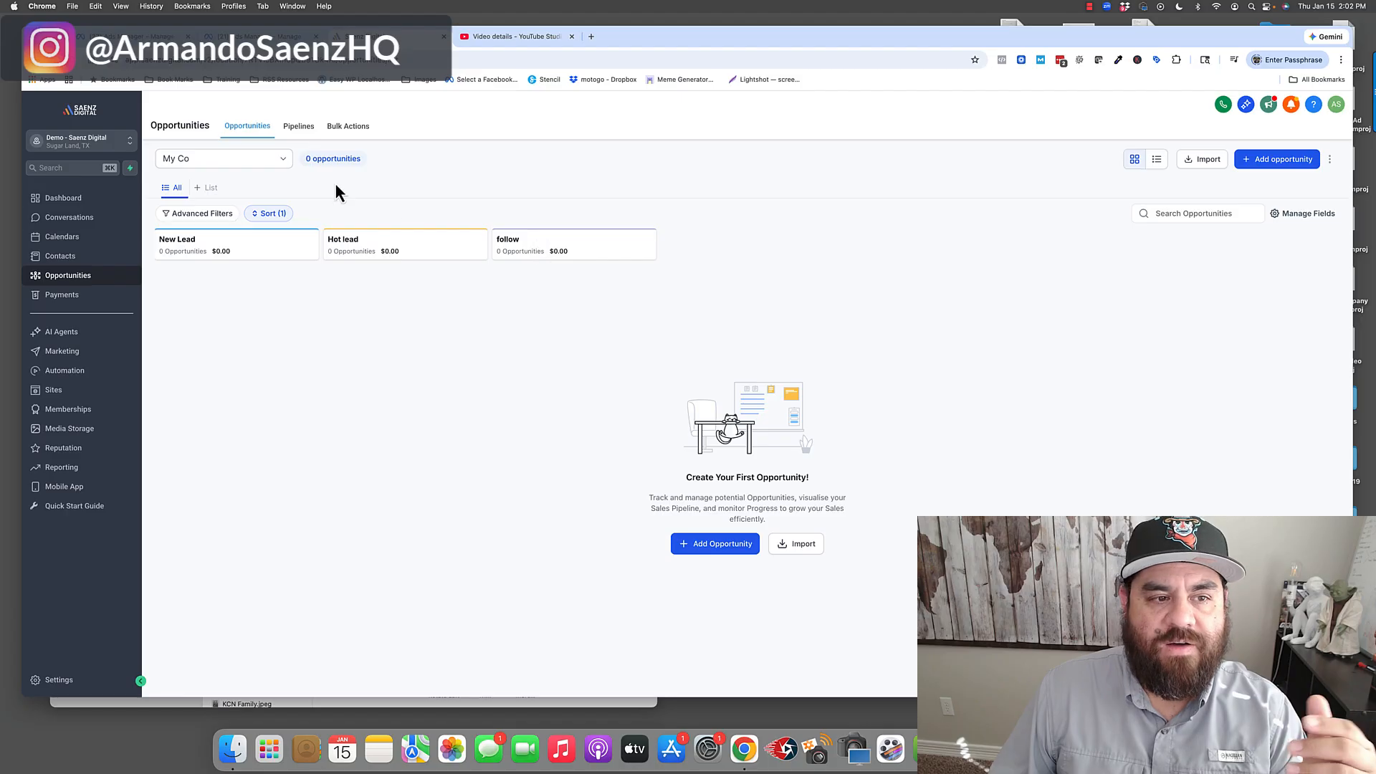
left_click(281, 167)
left_click(200, 187)
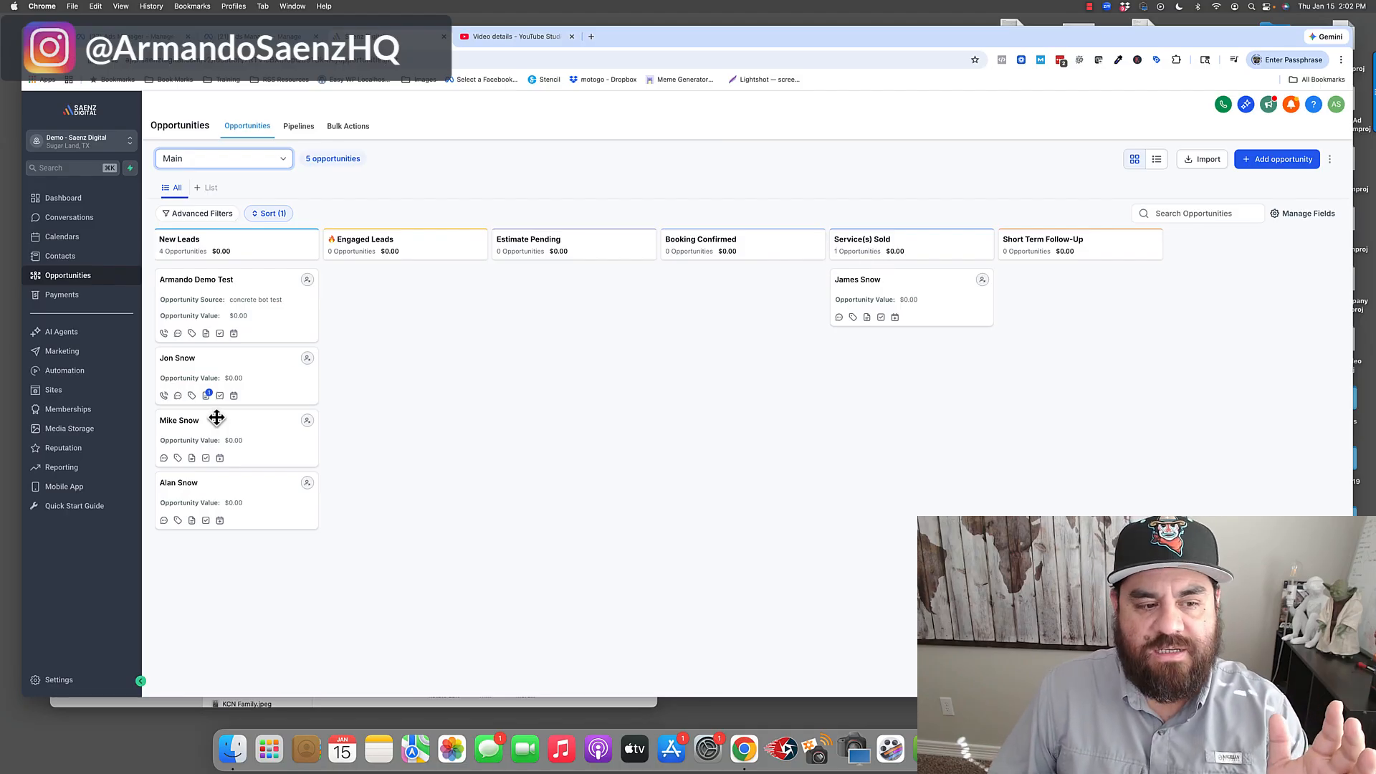
left_click(74, 279)
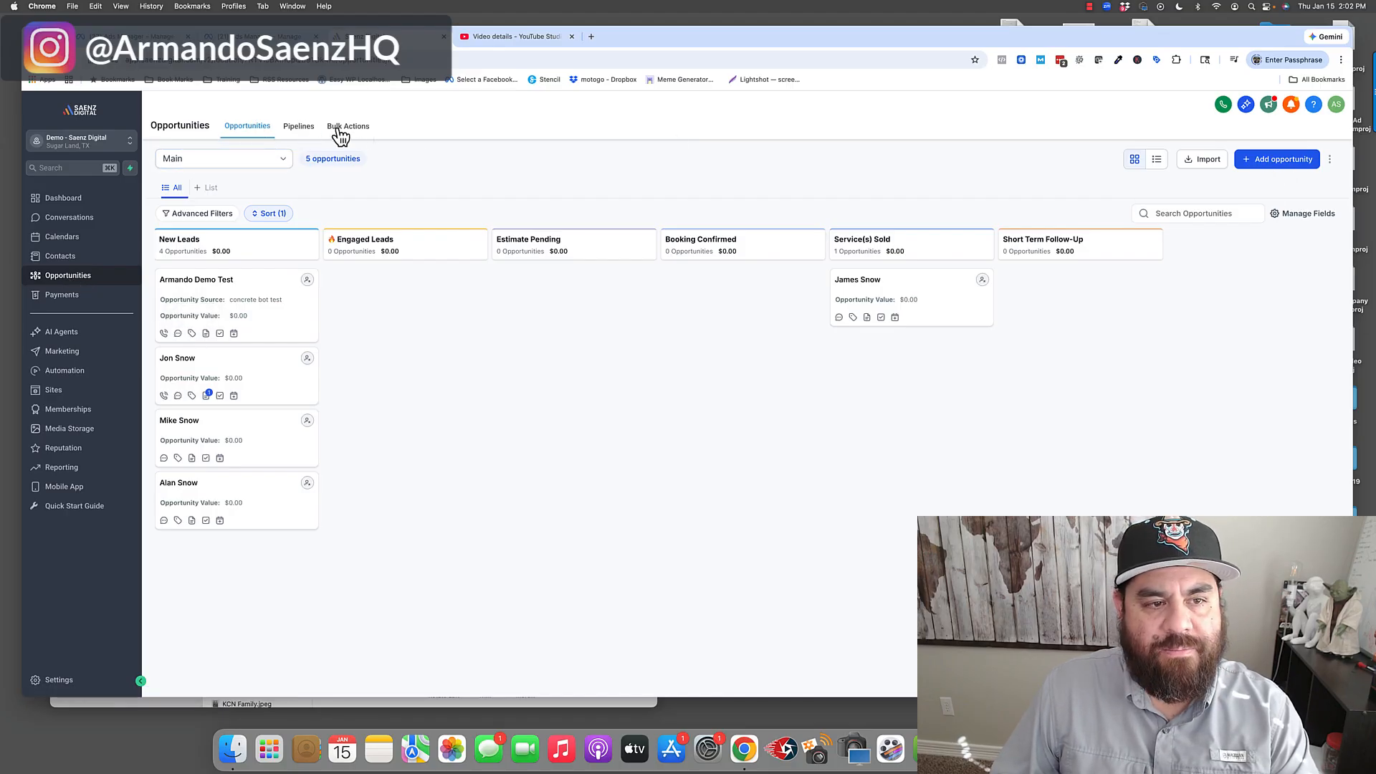
- Start creating an opportunity pipeline with the name New Pipeline
left_click(299, 127)
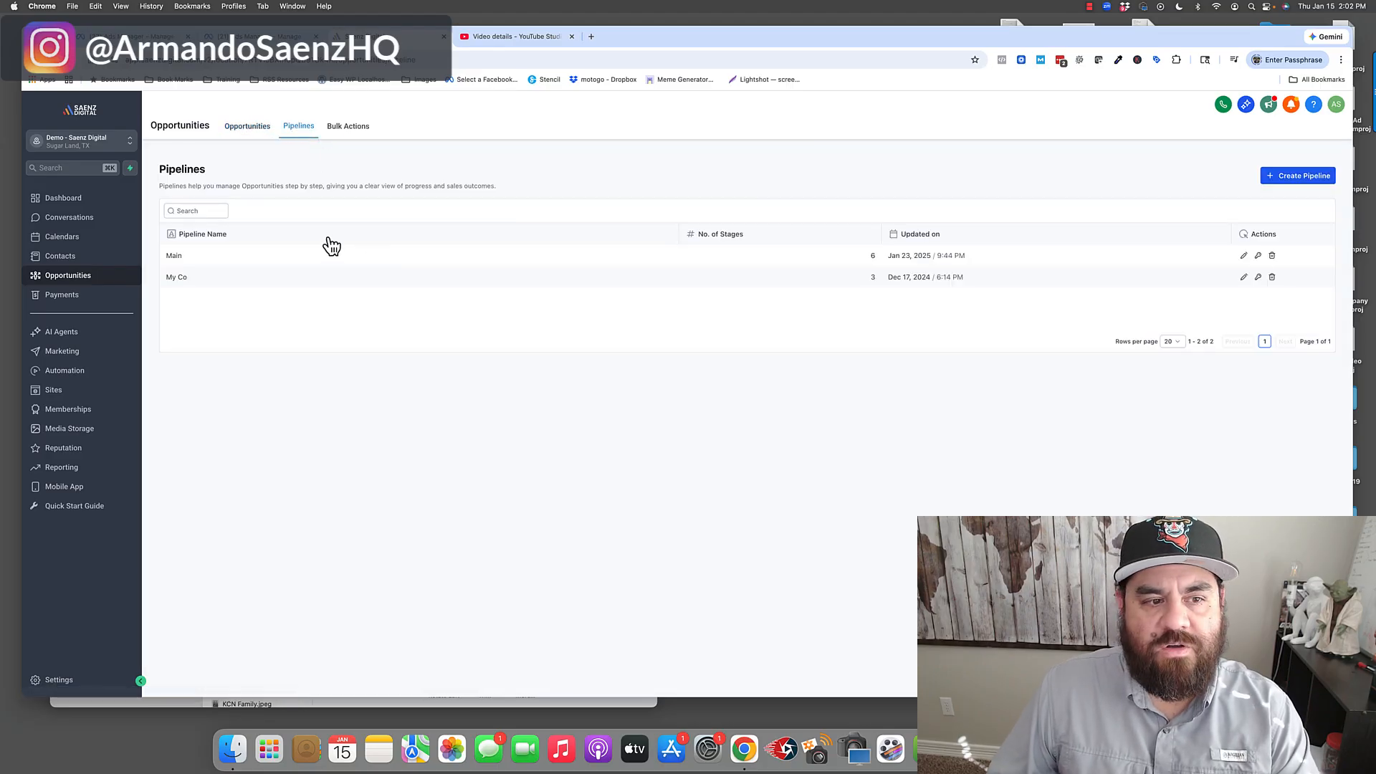
left_click(1274, 181)
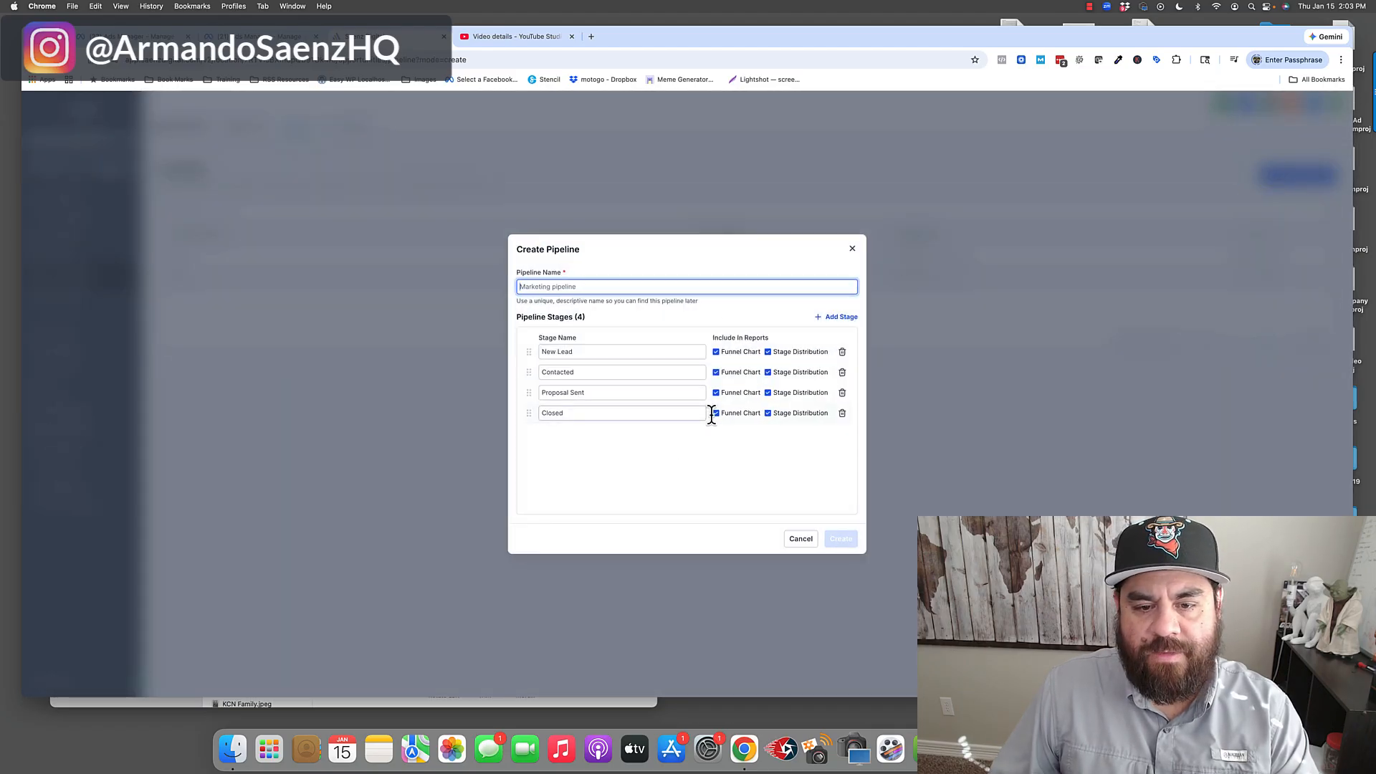
left_click(633, 351)
left_click(586, 287)
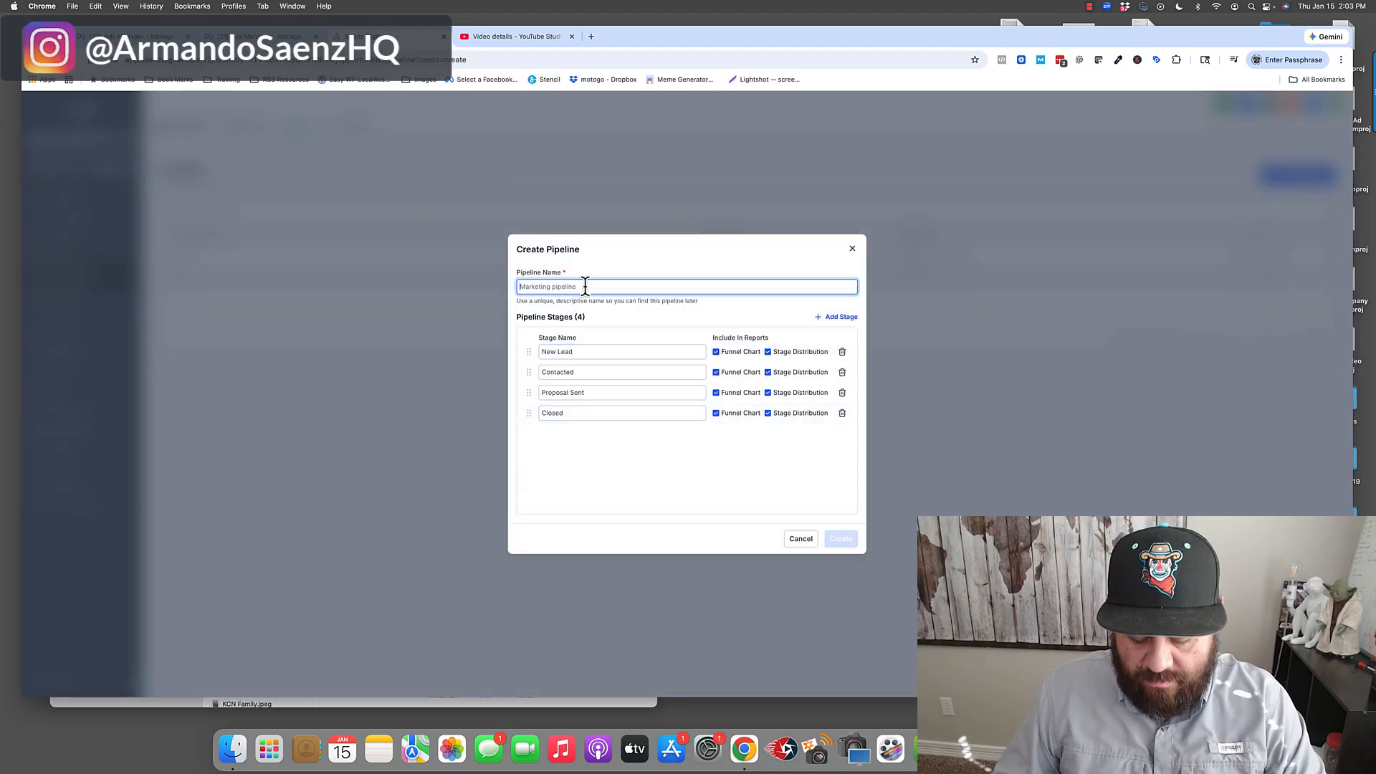
type("New Pipe")
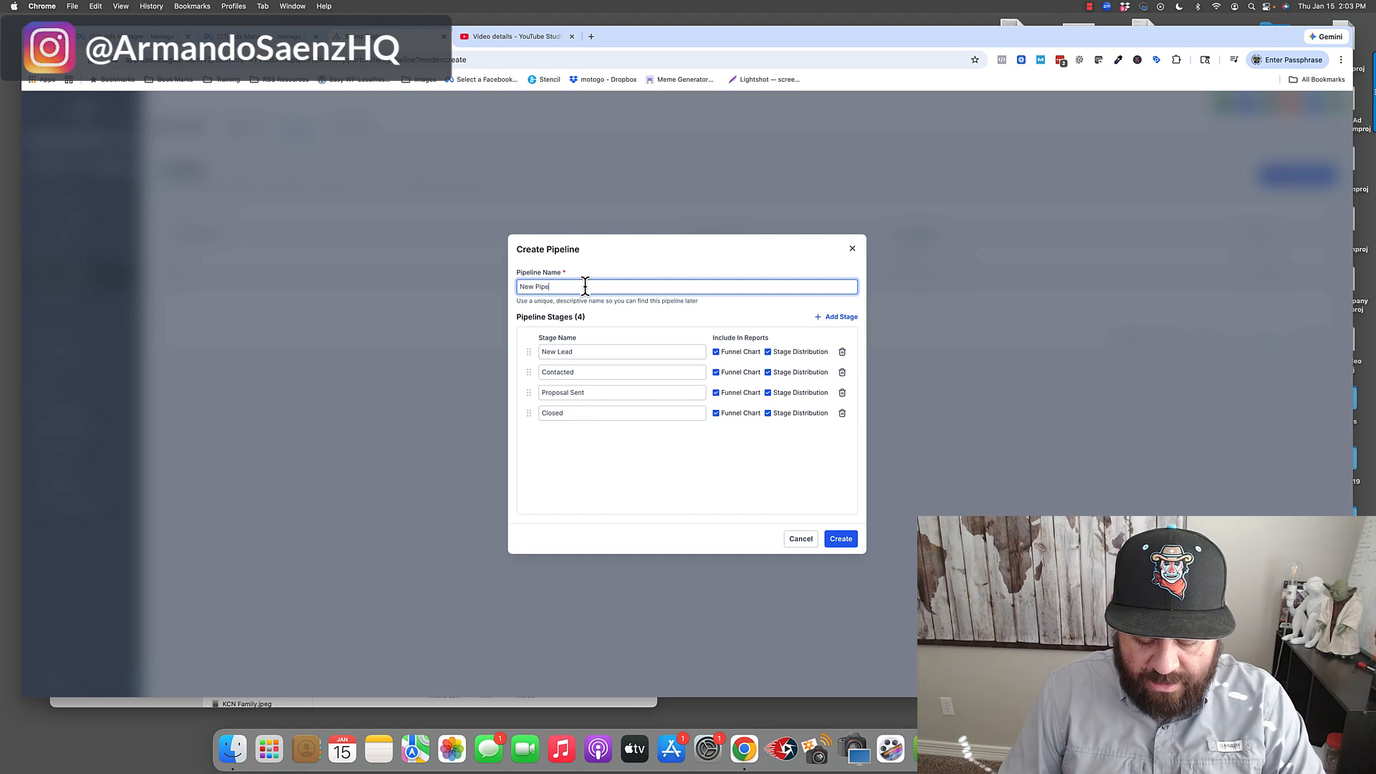
type("line")
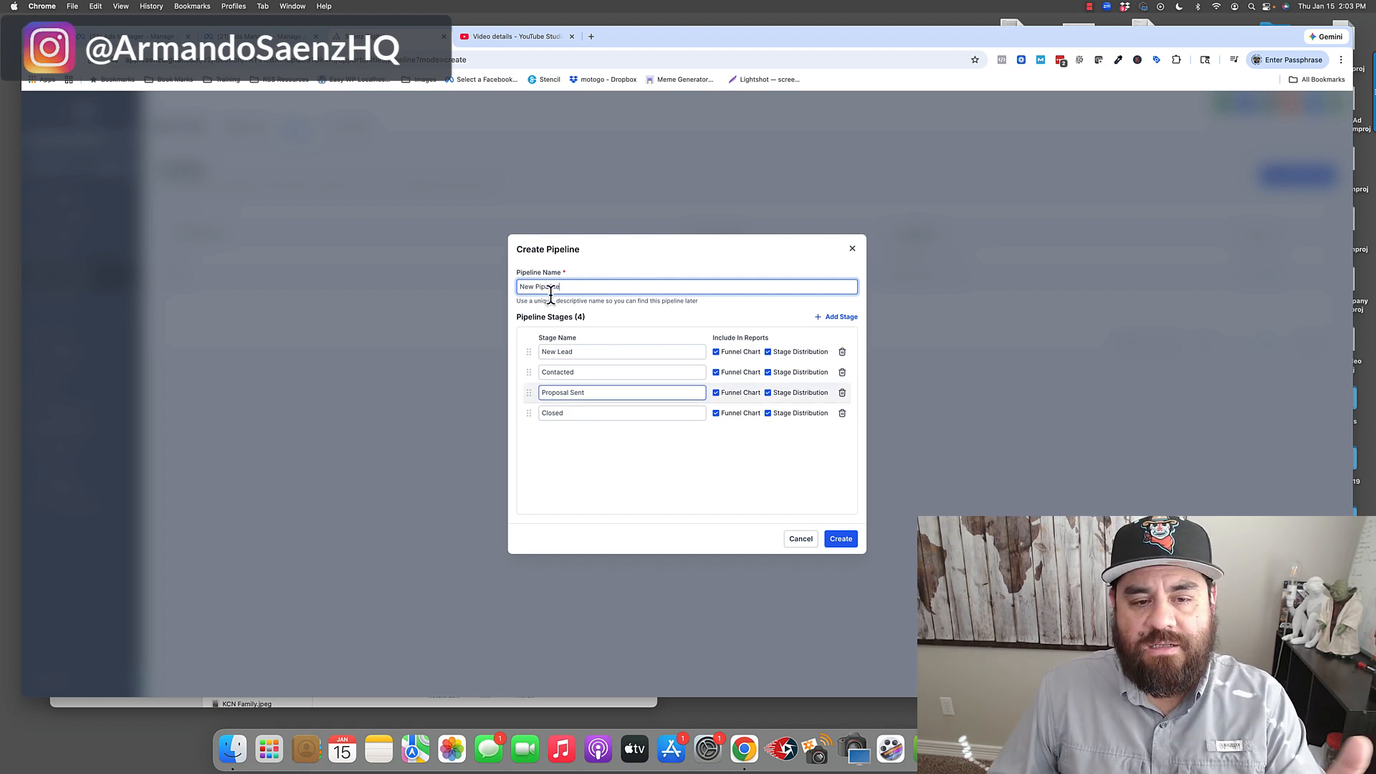
- Rename the Proposal Sent stage to Estimate Sent, keep the other default stages, and create the pipeline
triple_click(580, 355)
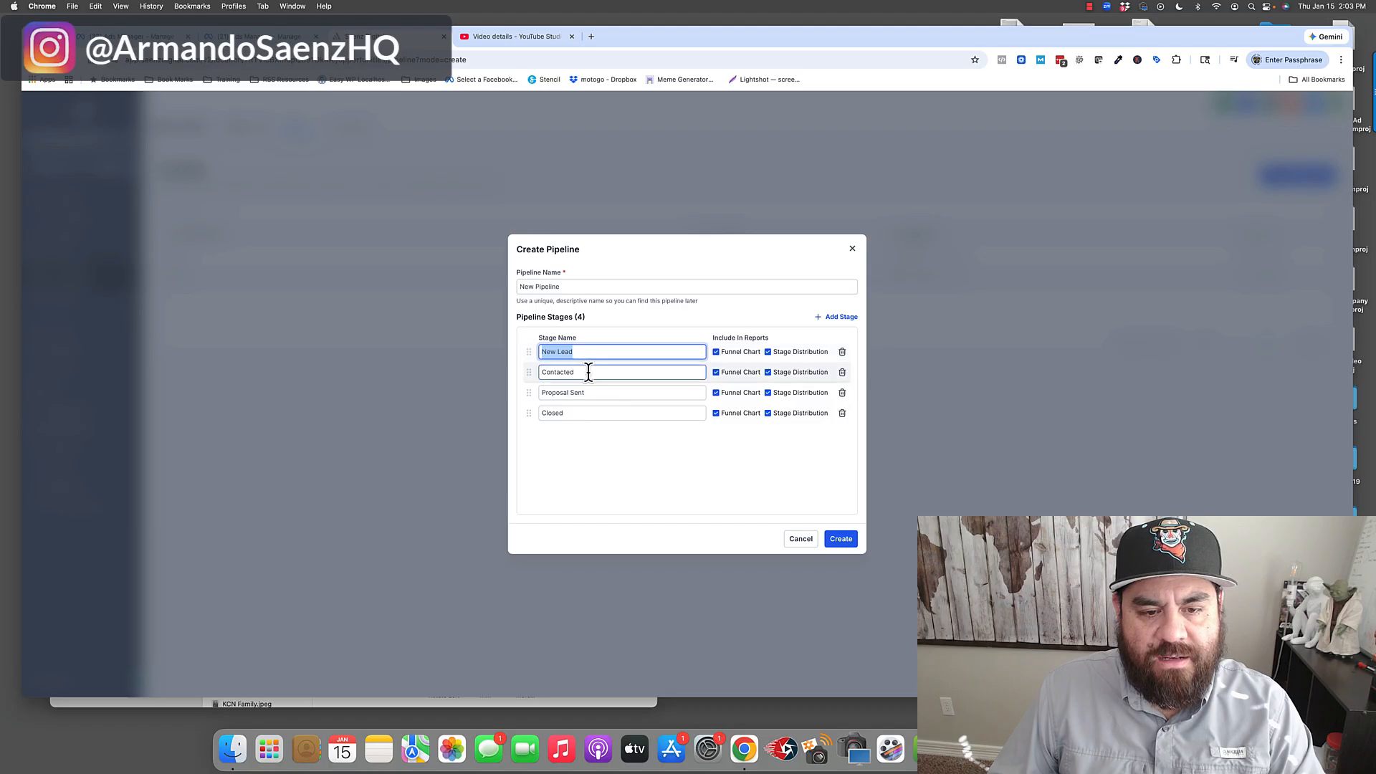
triple_click(588, 371)
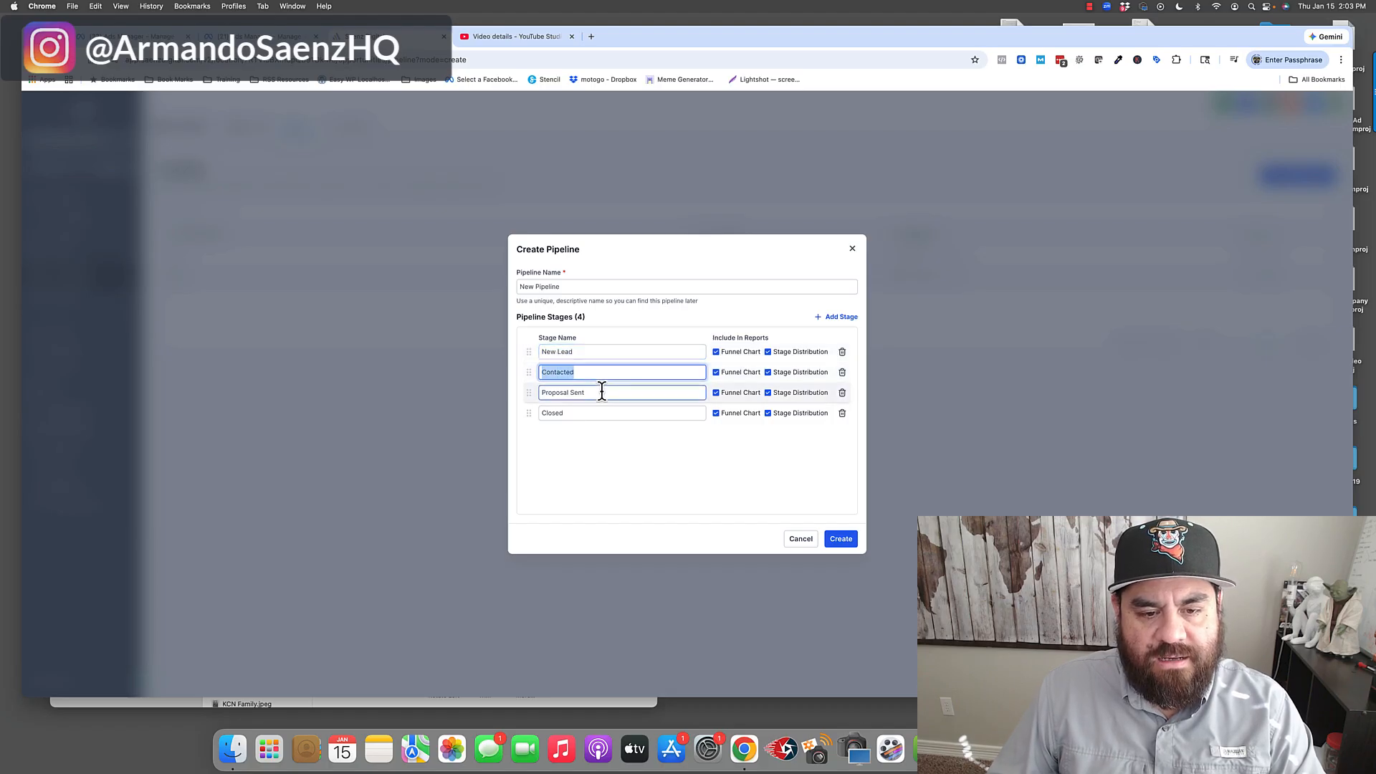
left_click_drag(602, 392, 541, 391)
left_click(564, 392)
key("BackSpace")
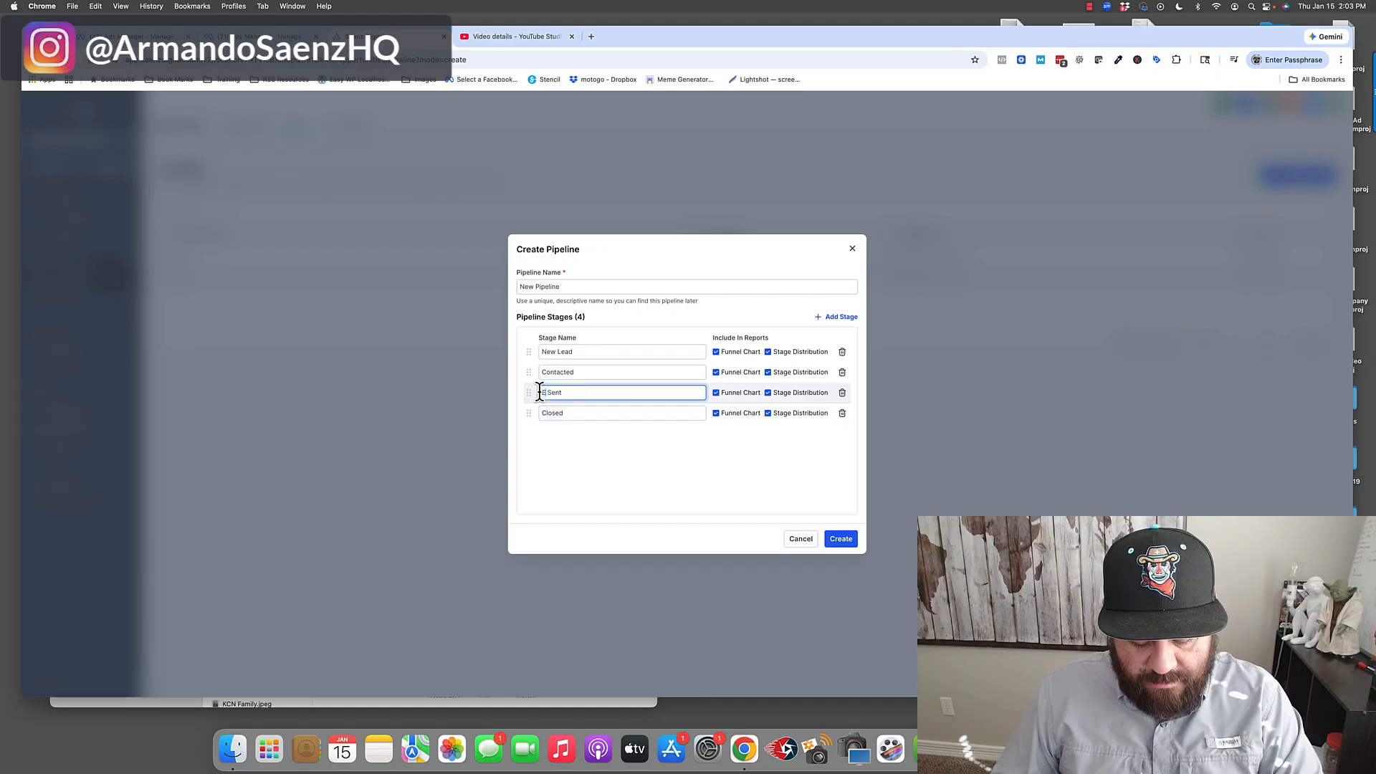
type("Estiamte")
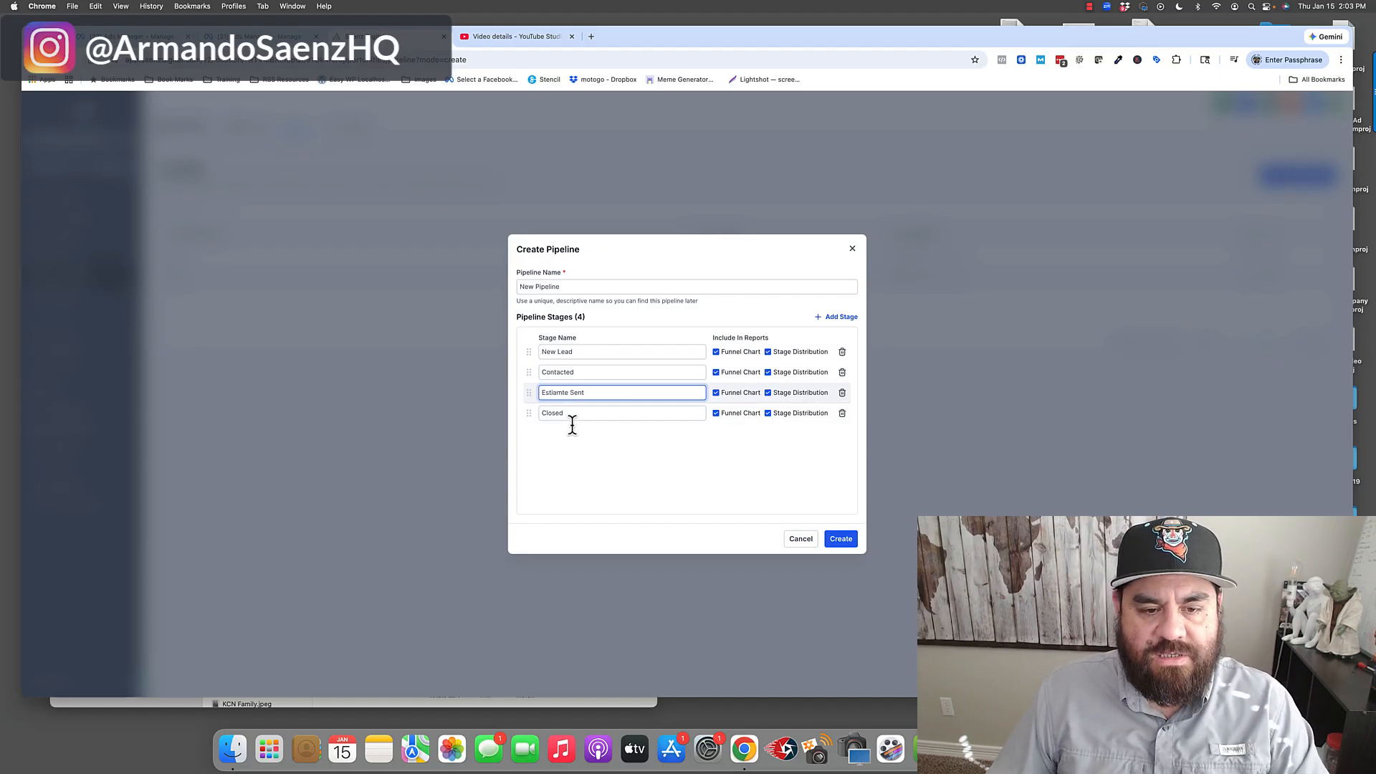
left_click(558, 396)
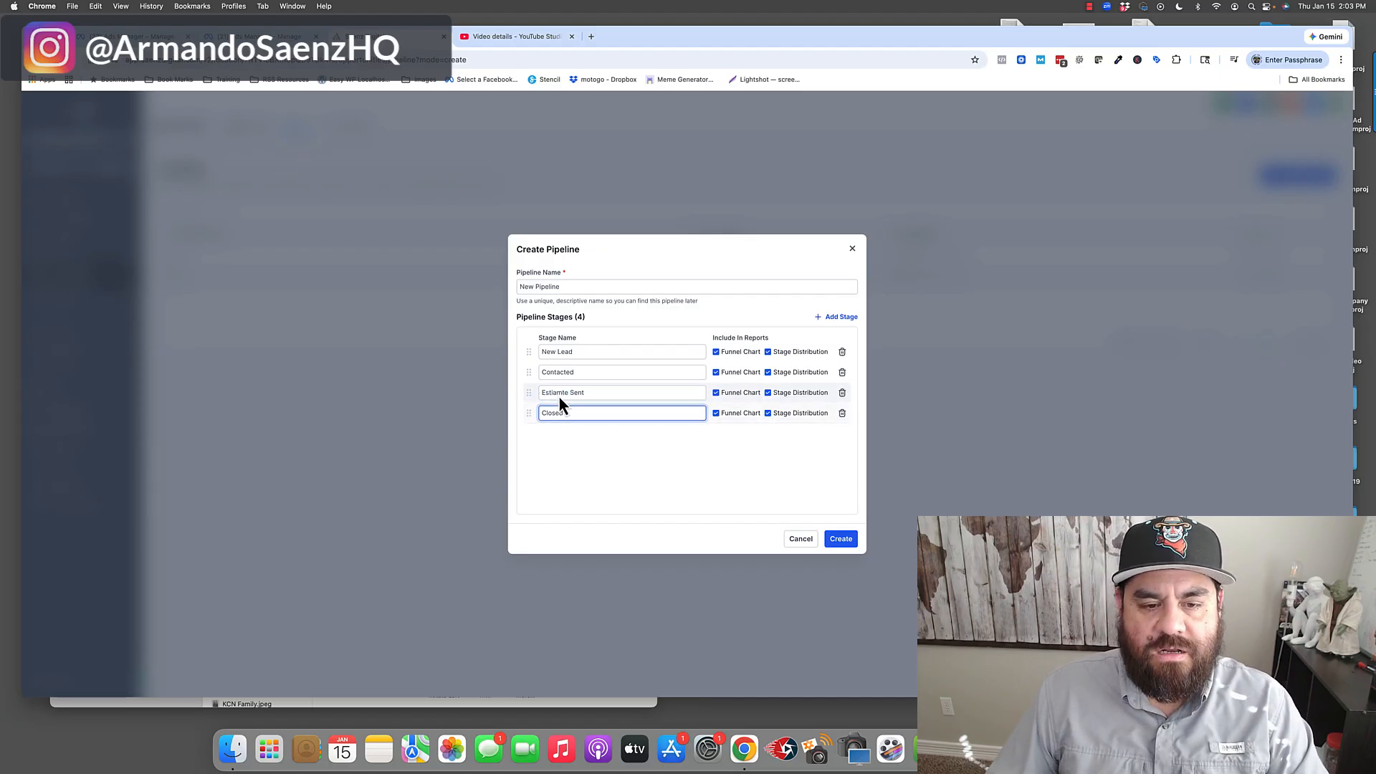
right_click(557, 396)
key("Escape")
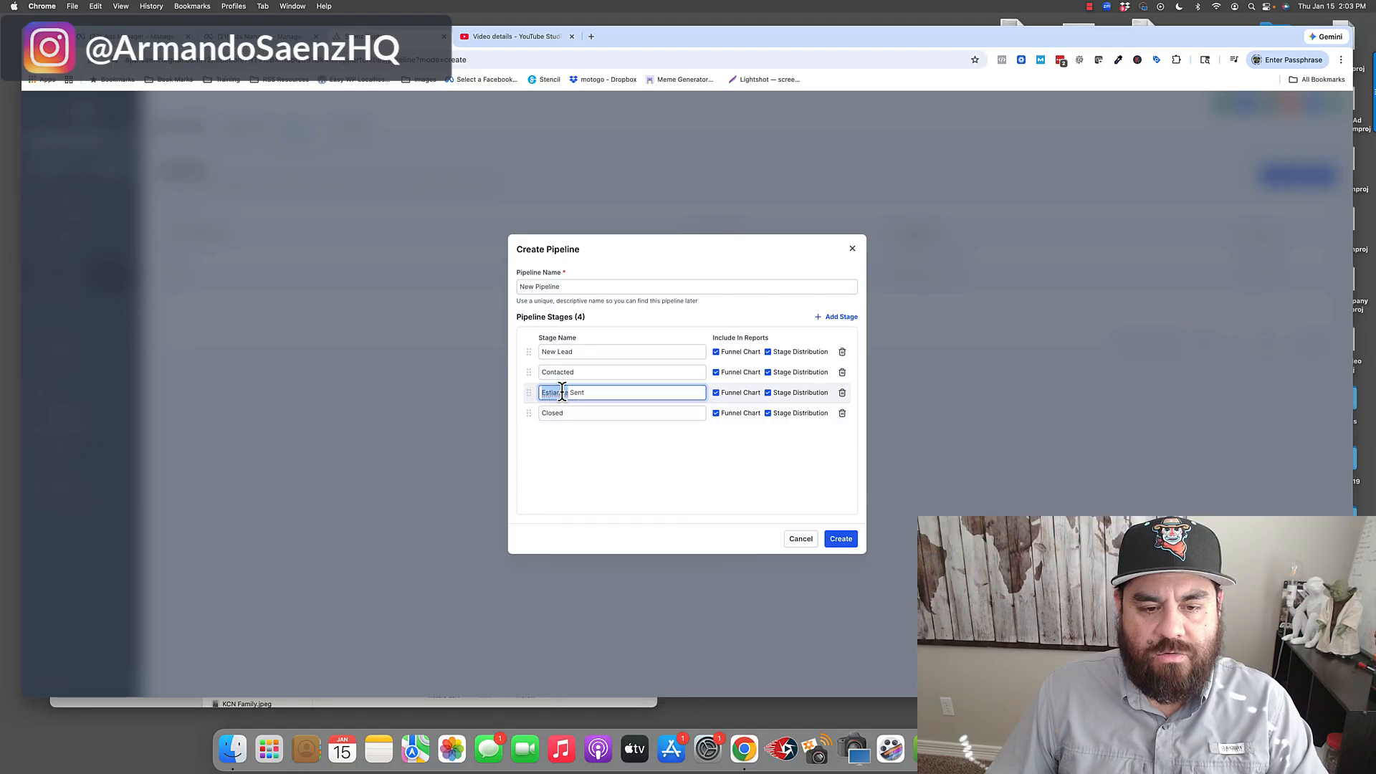
type("E")
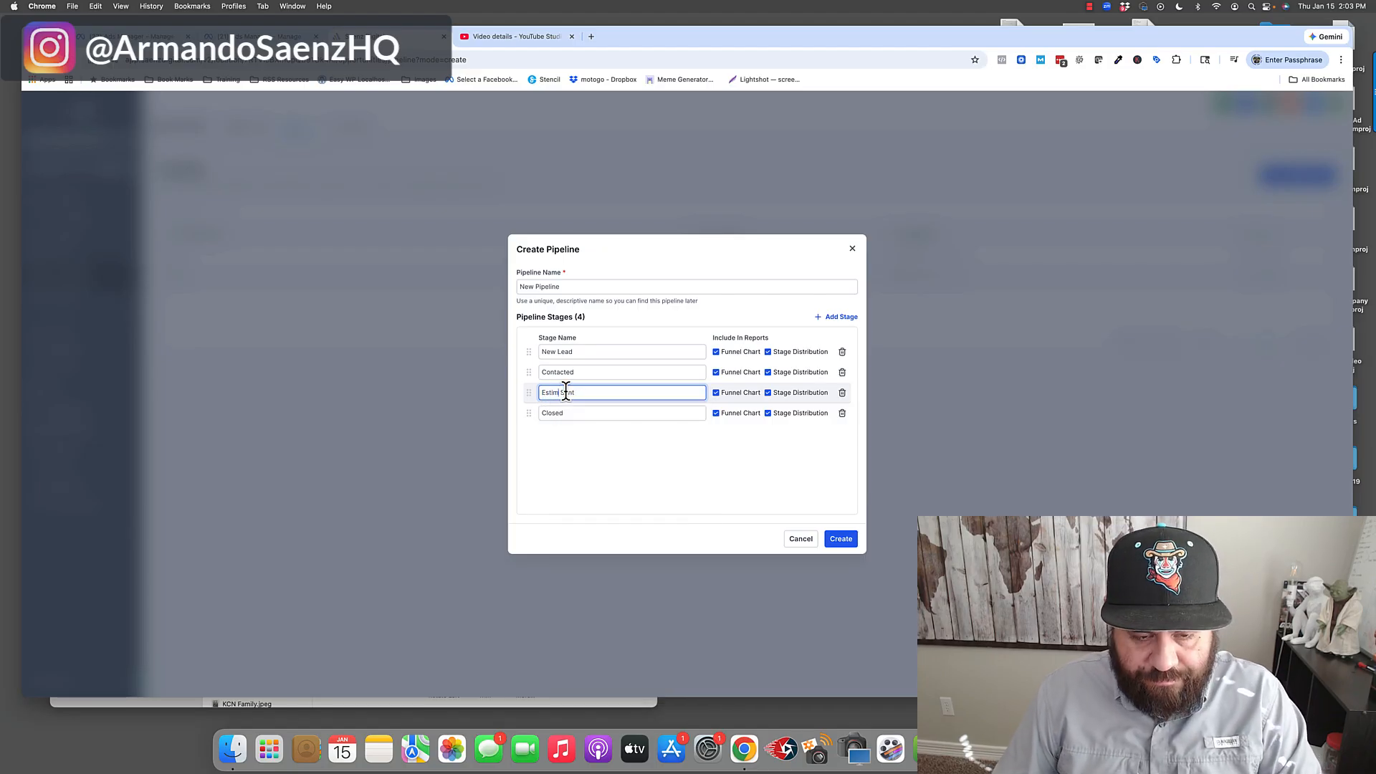
type("stimate")
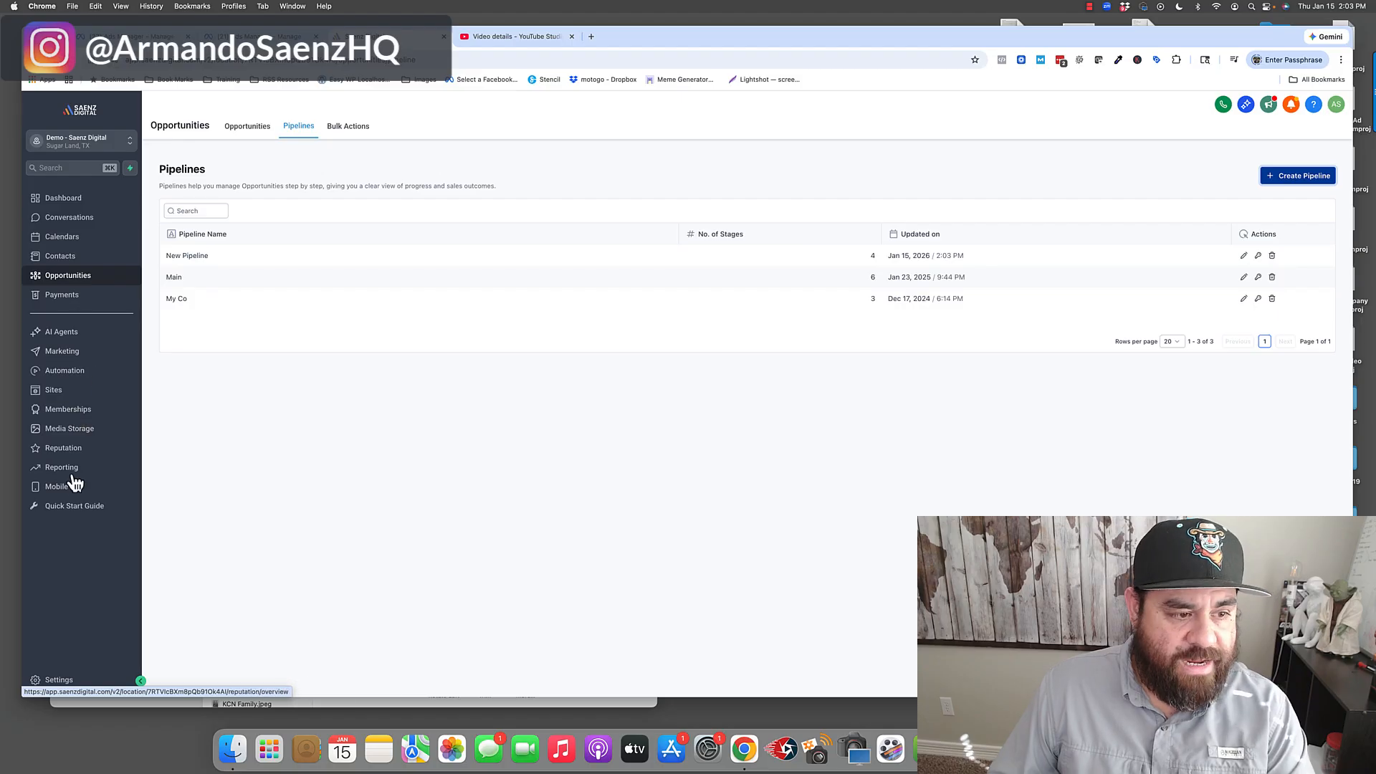
- Open the automation workflow list and create a new workflow from scratch
left_click(70, 380)
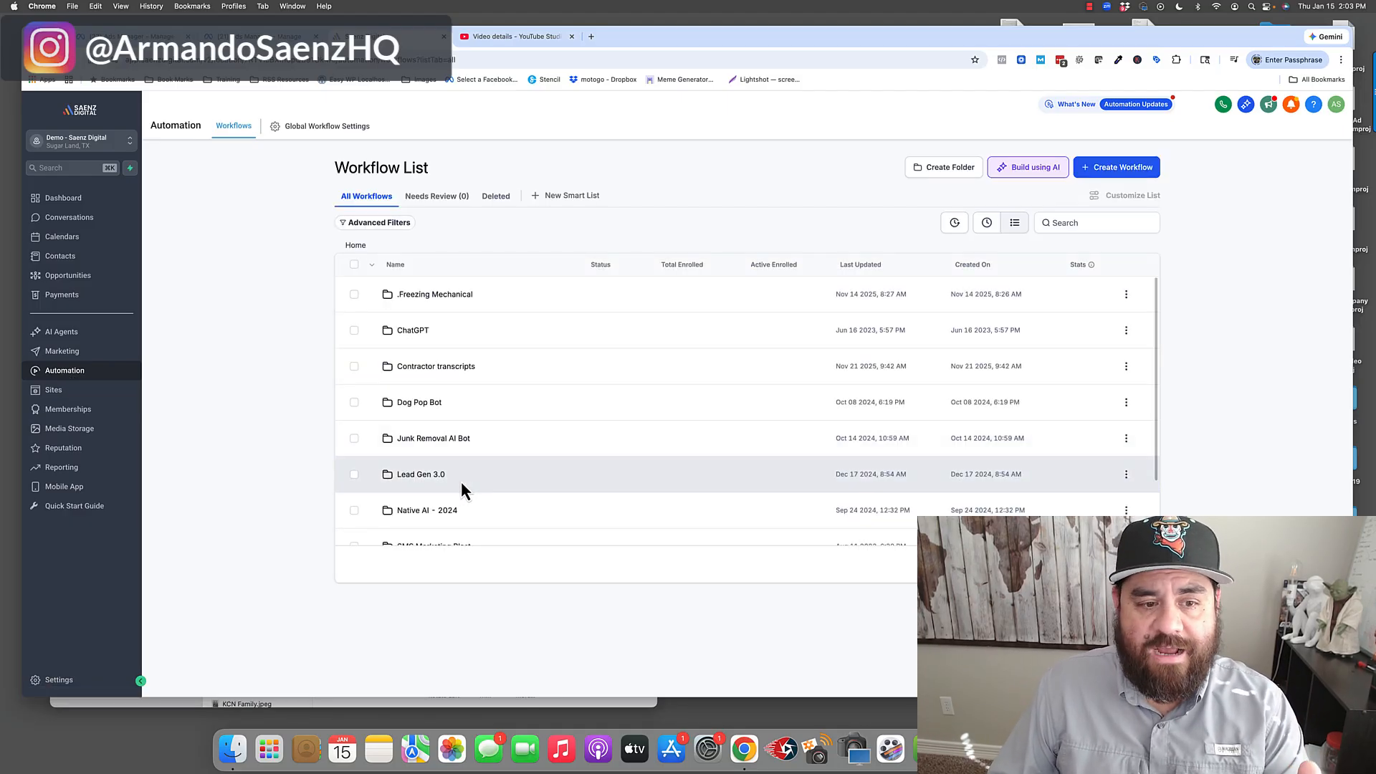
scroll(461, 480, "down", 3)
scroll(450, 343, "up", 3)
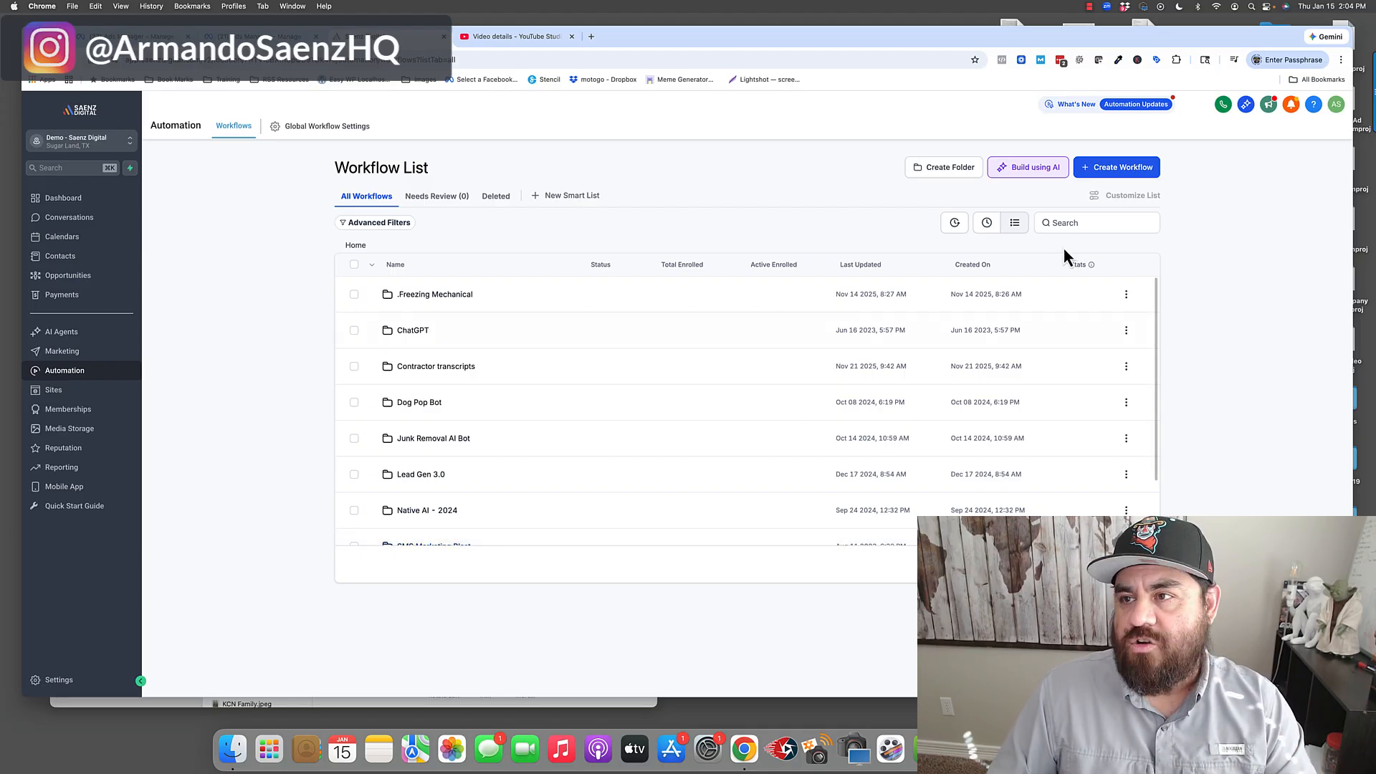
left_click(1119, 172)
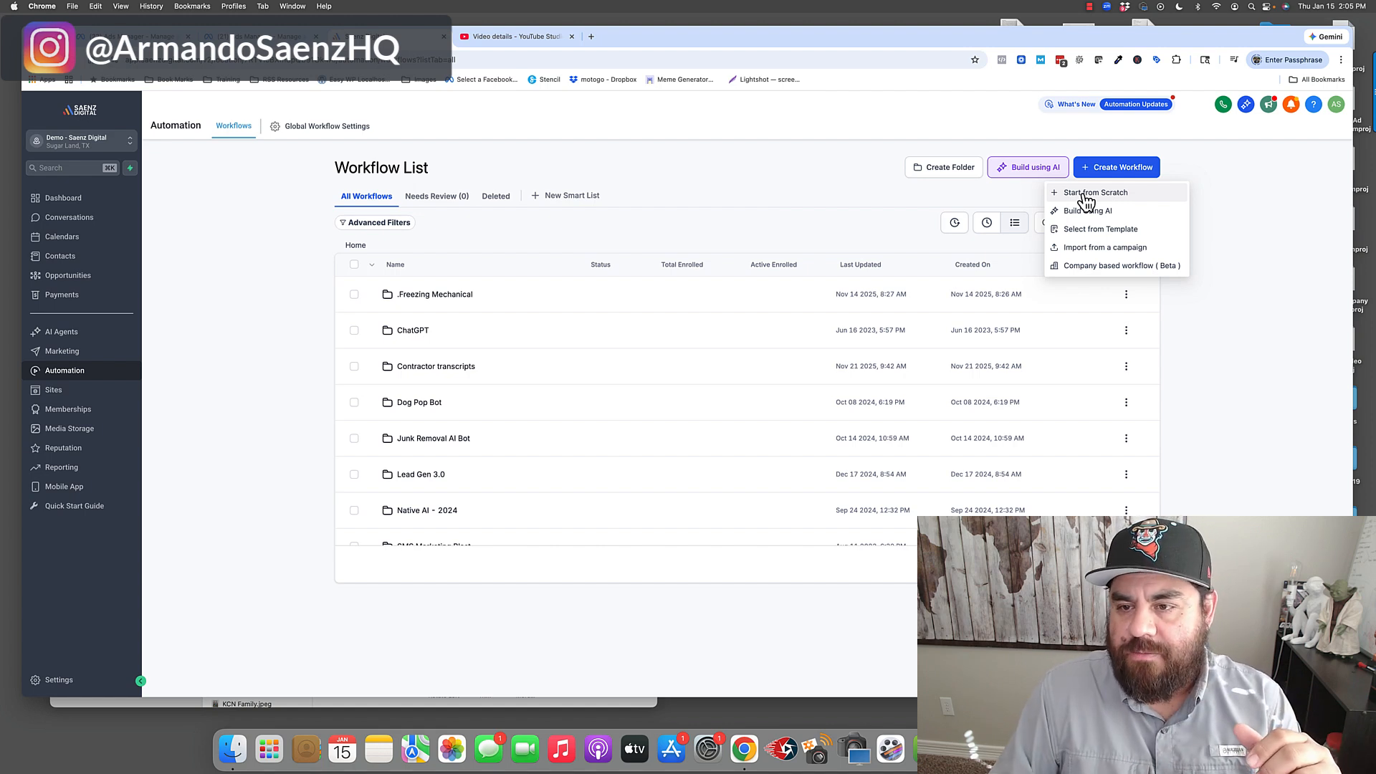
left_click(1084, 194)
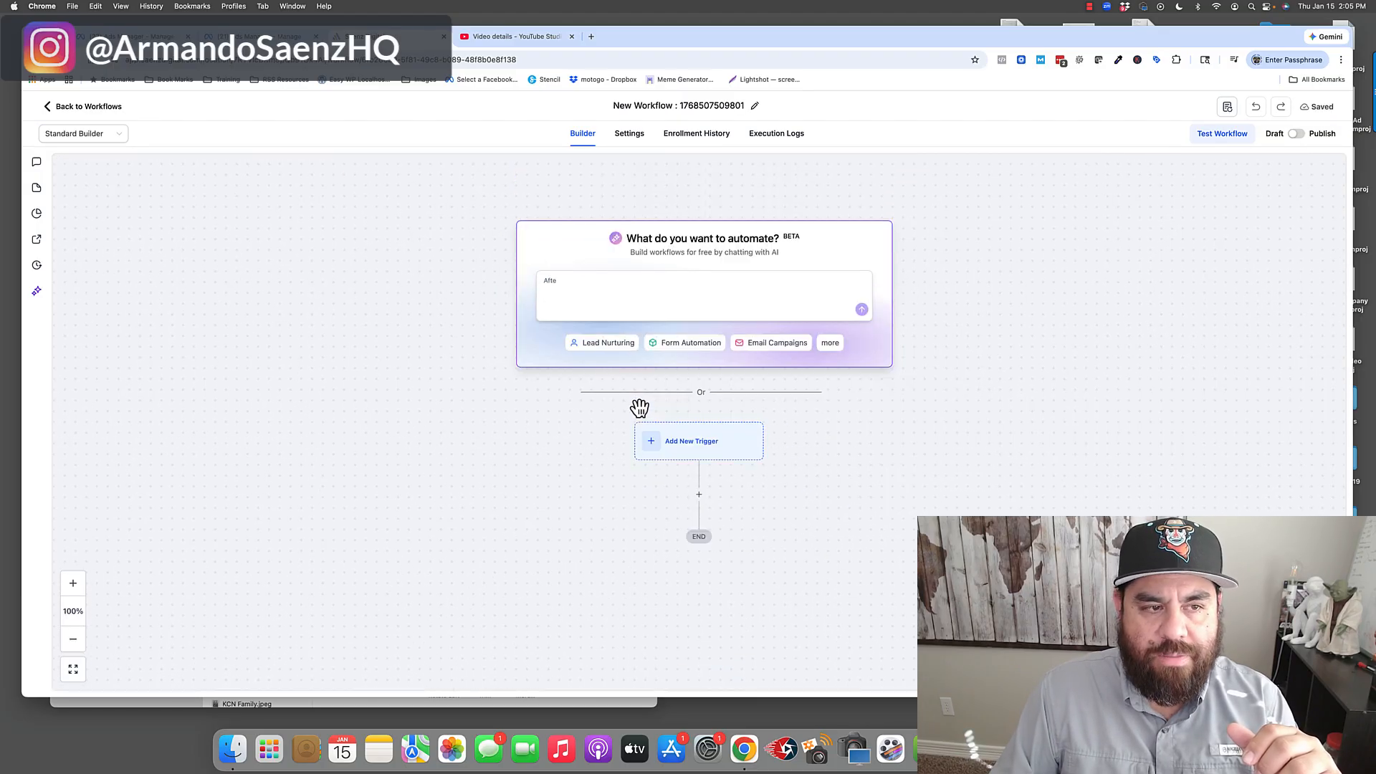
- Switch the new workflow to the Advanced Builder and name it "Facebook Lead - Epoxy"
left_click(108, 134)
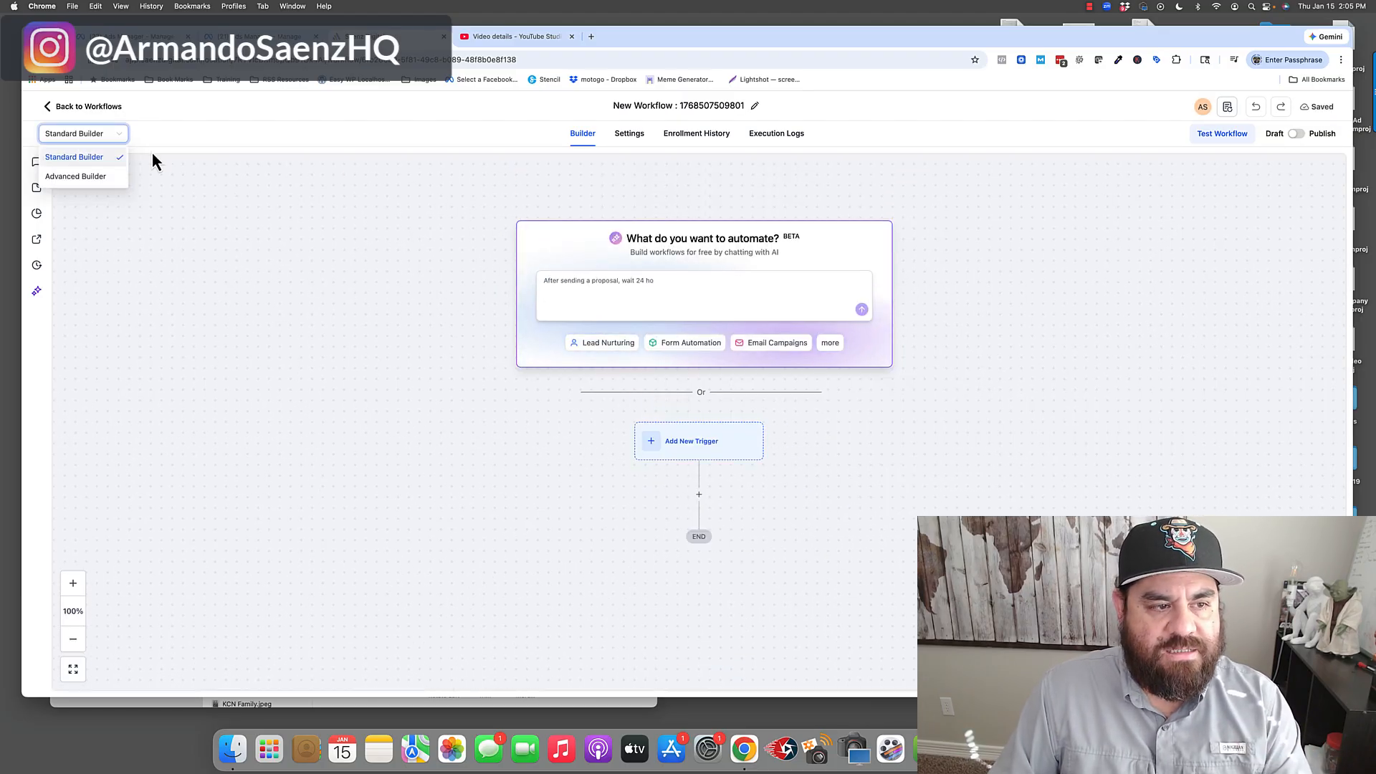
left_click(99, 177)
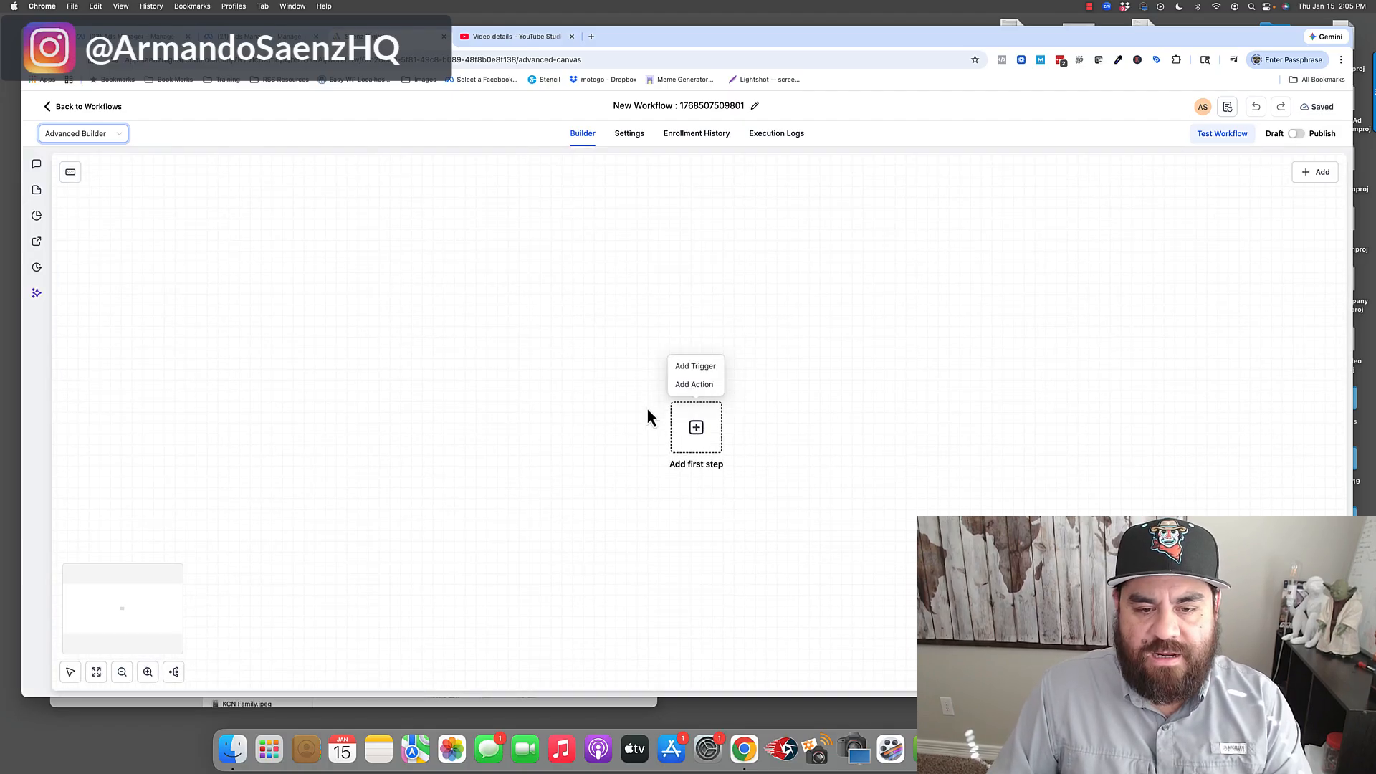
mouse_move(688, 437)
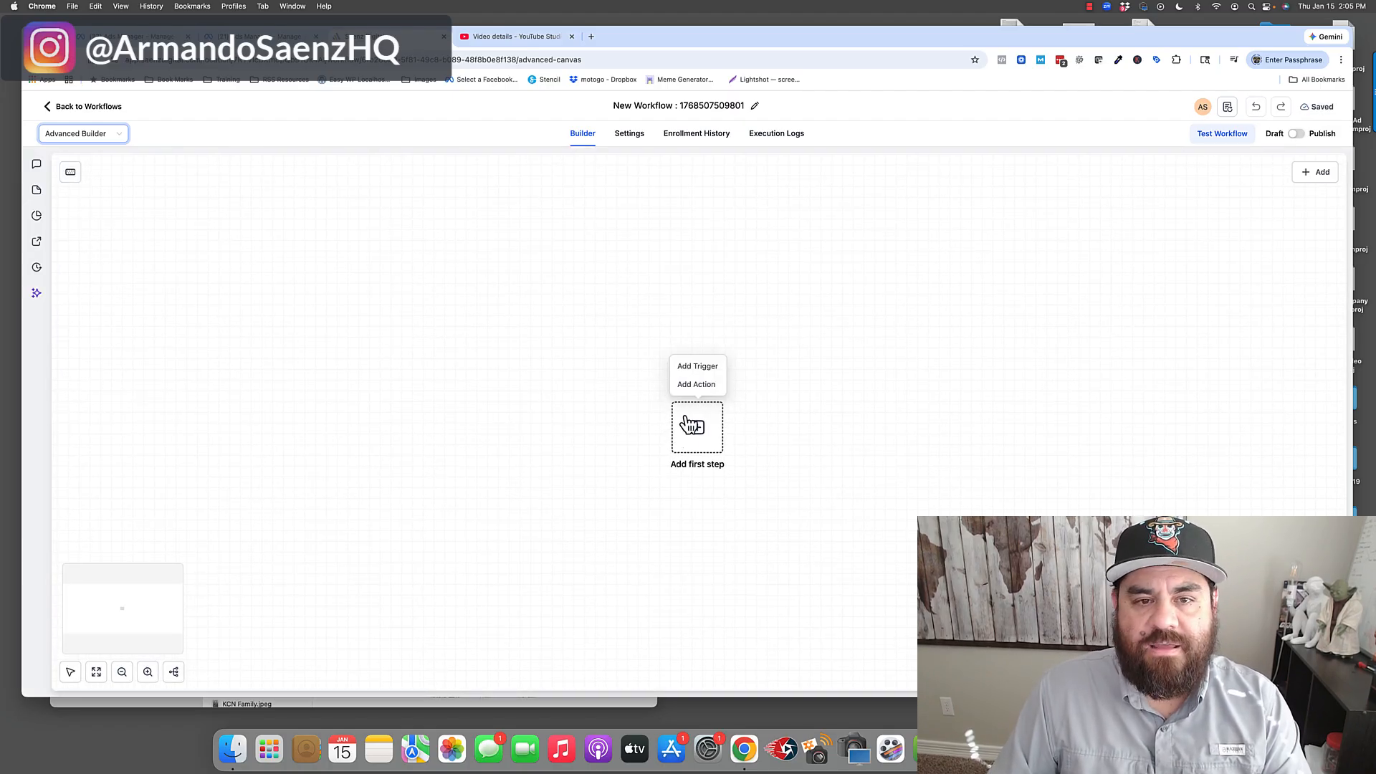
left_click(735, 109)
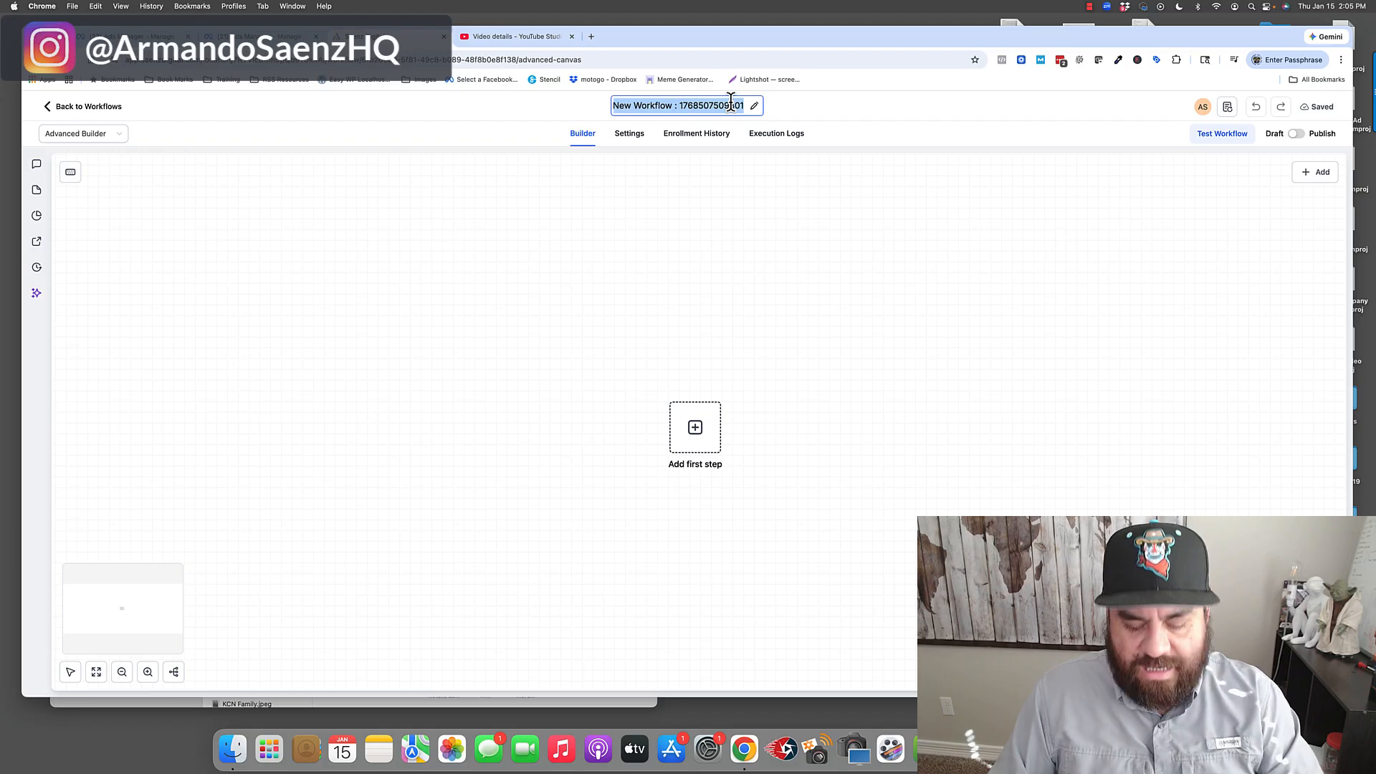
type("Facebook")
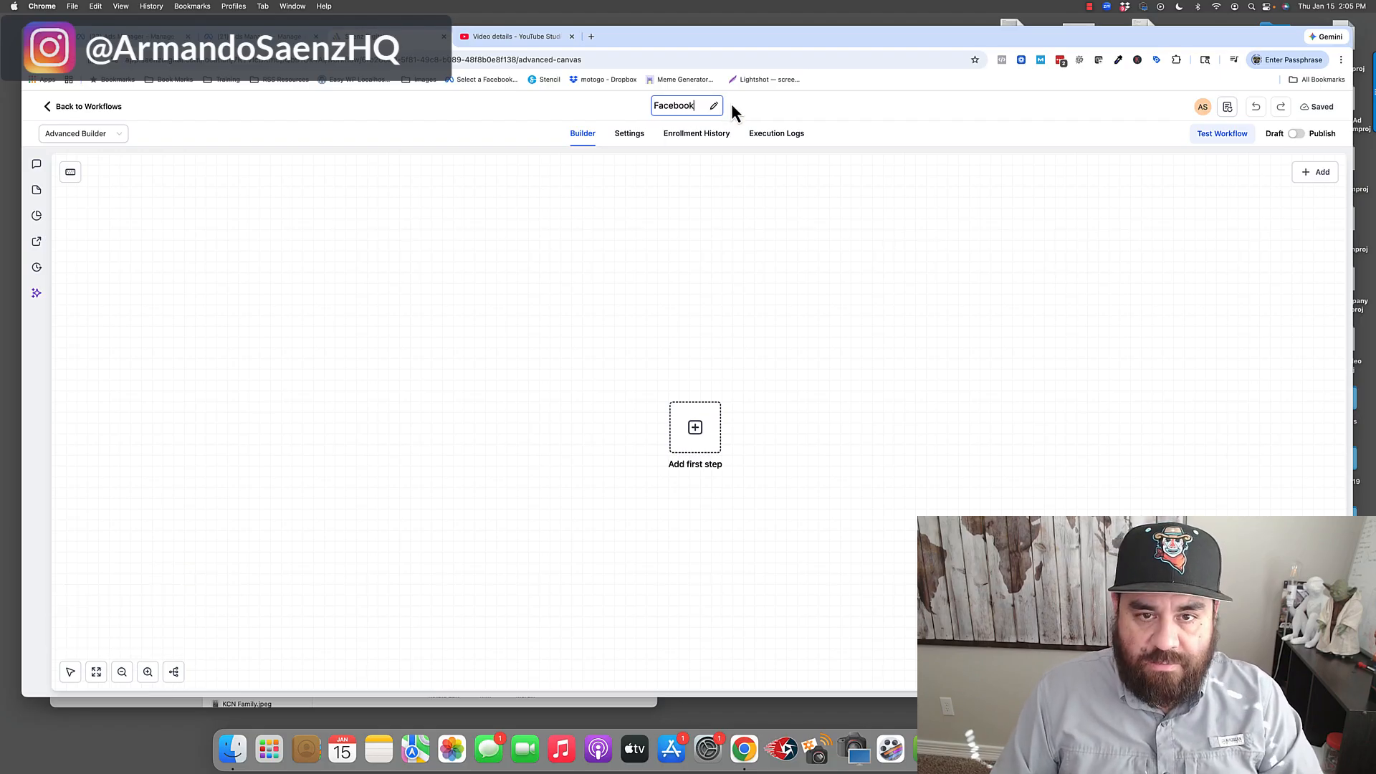
type(" Lead - ")
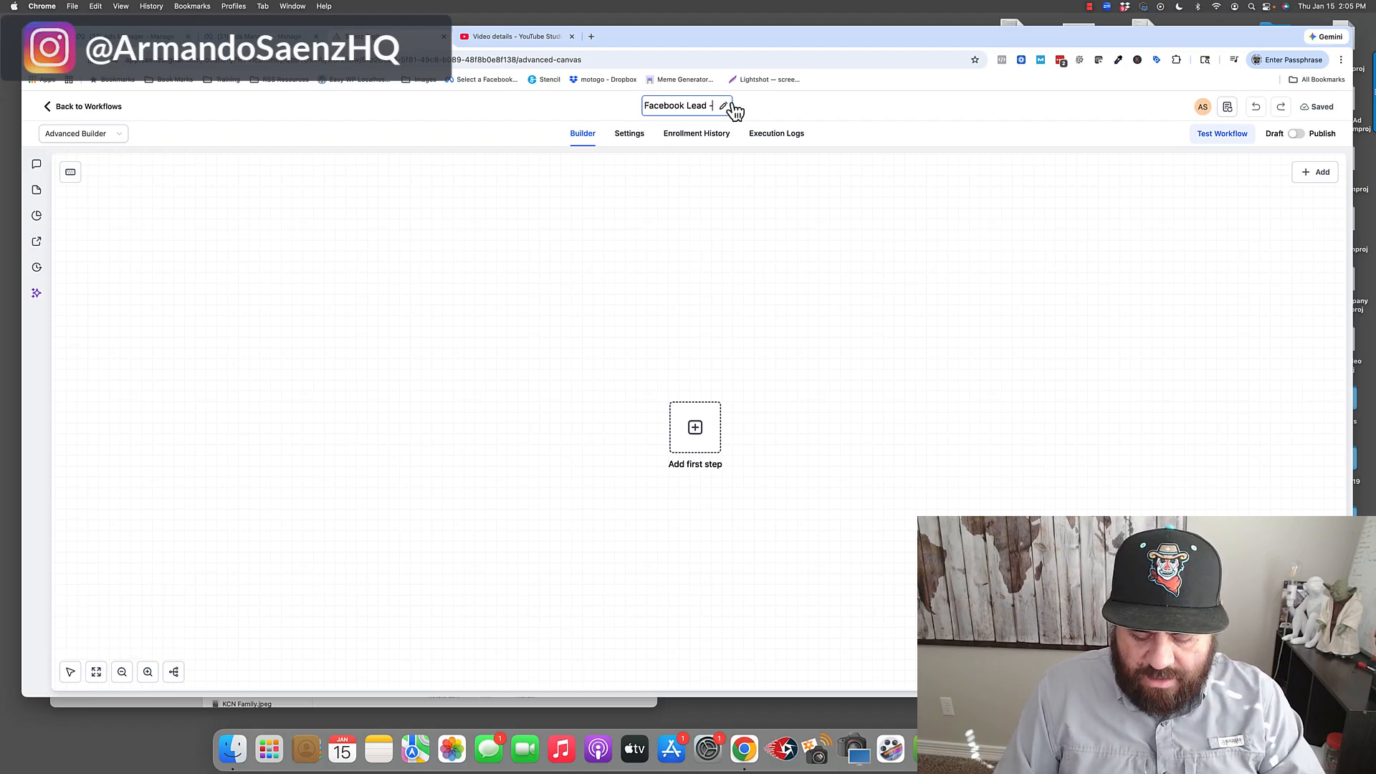
type("Epoxy")
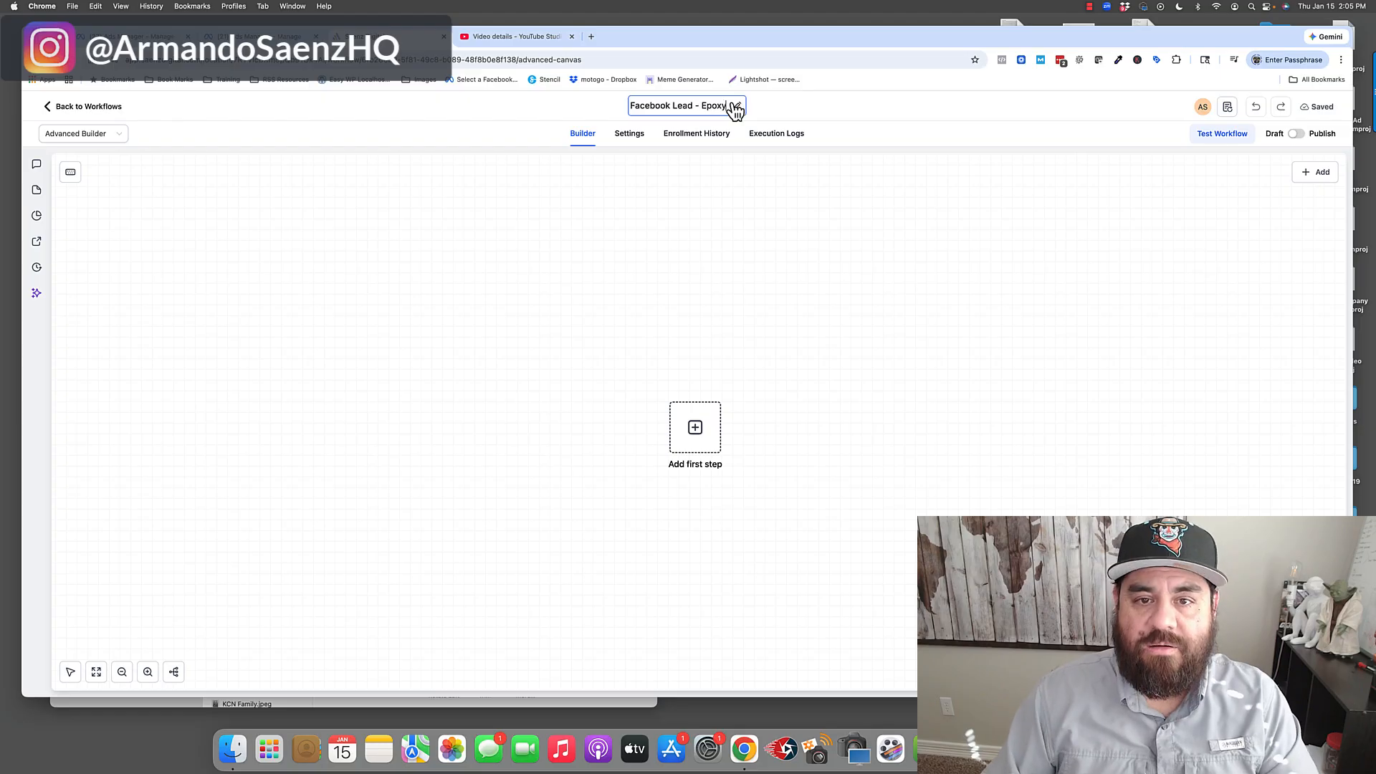
key("Return")
- Add a Facebook Lead Form Submitted trigger as the first step of the workflow
left_click(727, 414)
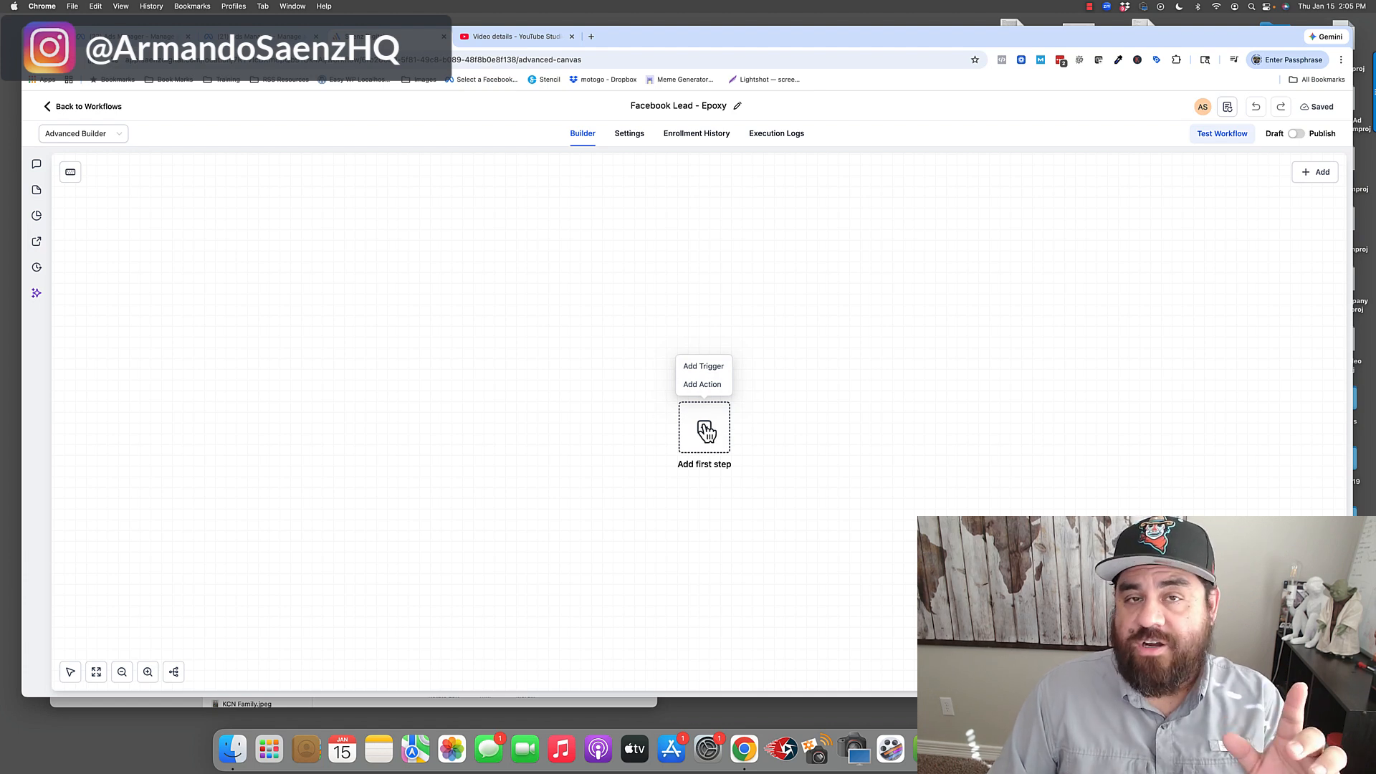
scroll(704, 430, "left", 1)
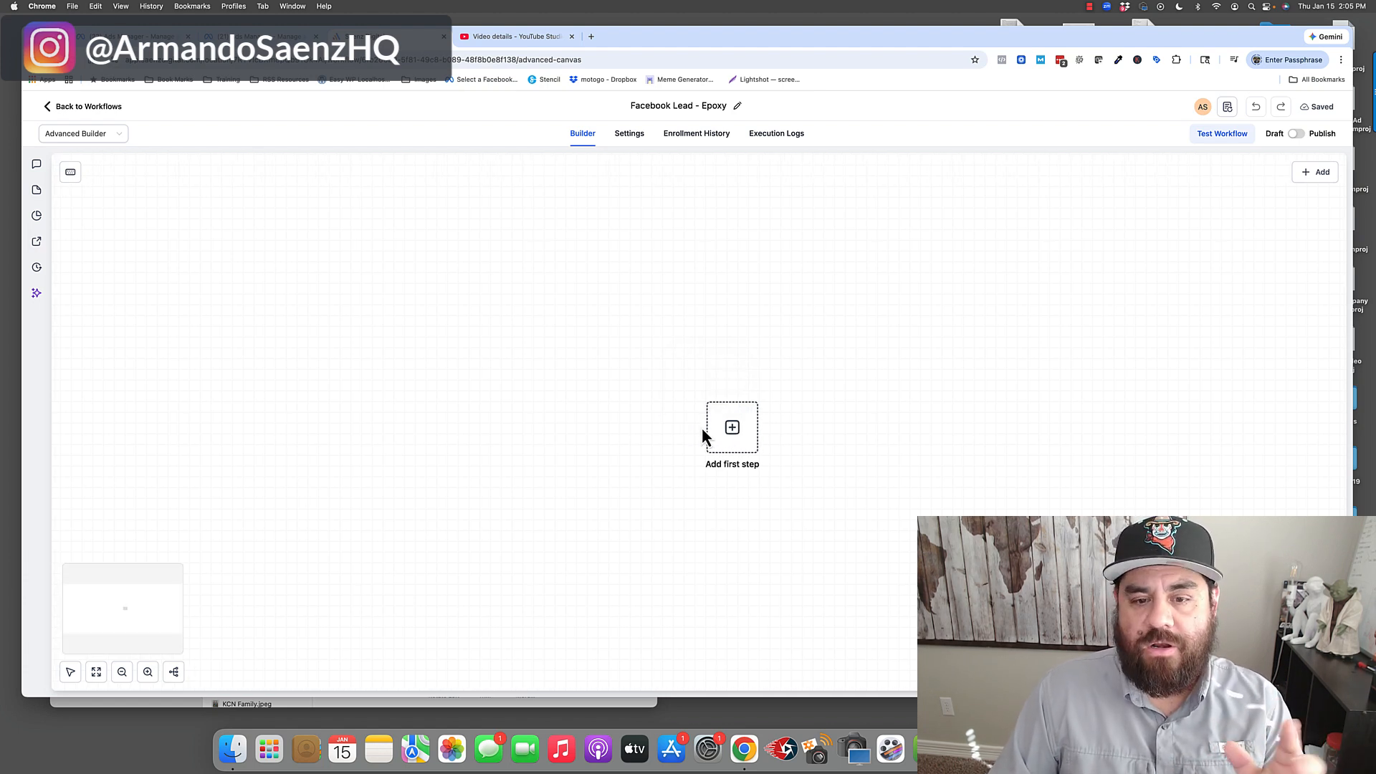
left_click(733, 433)
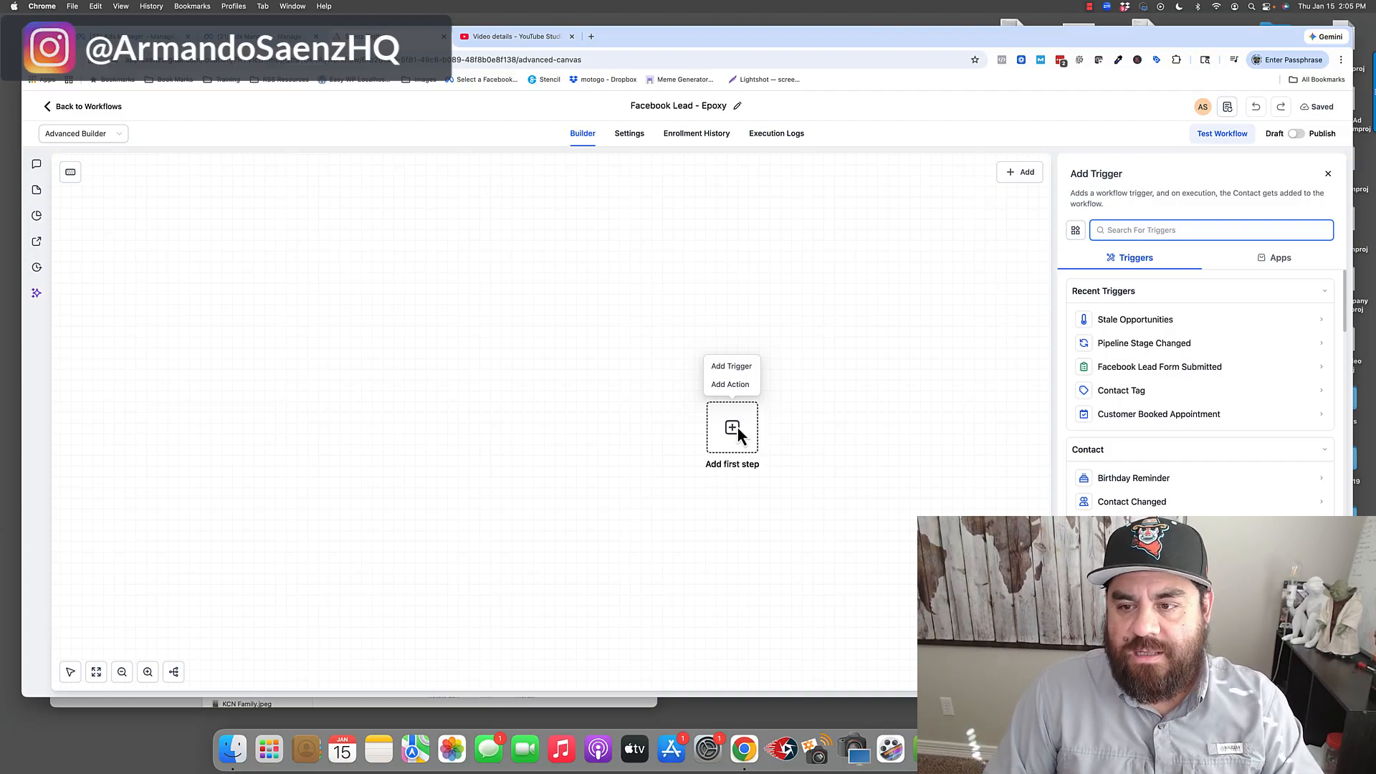
type("face")
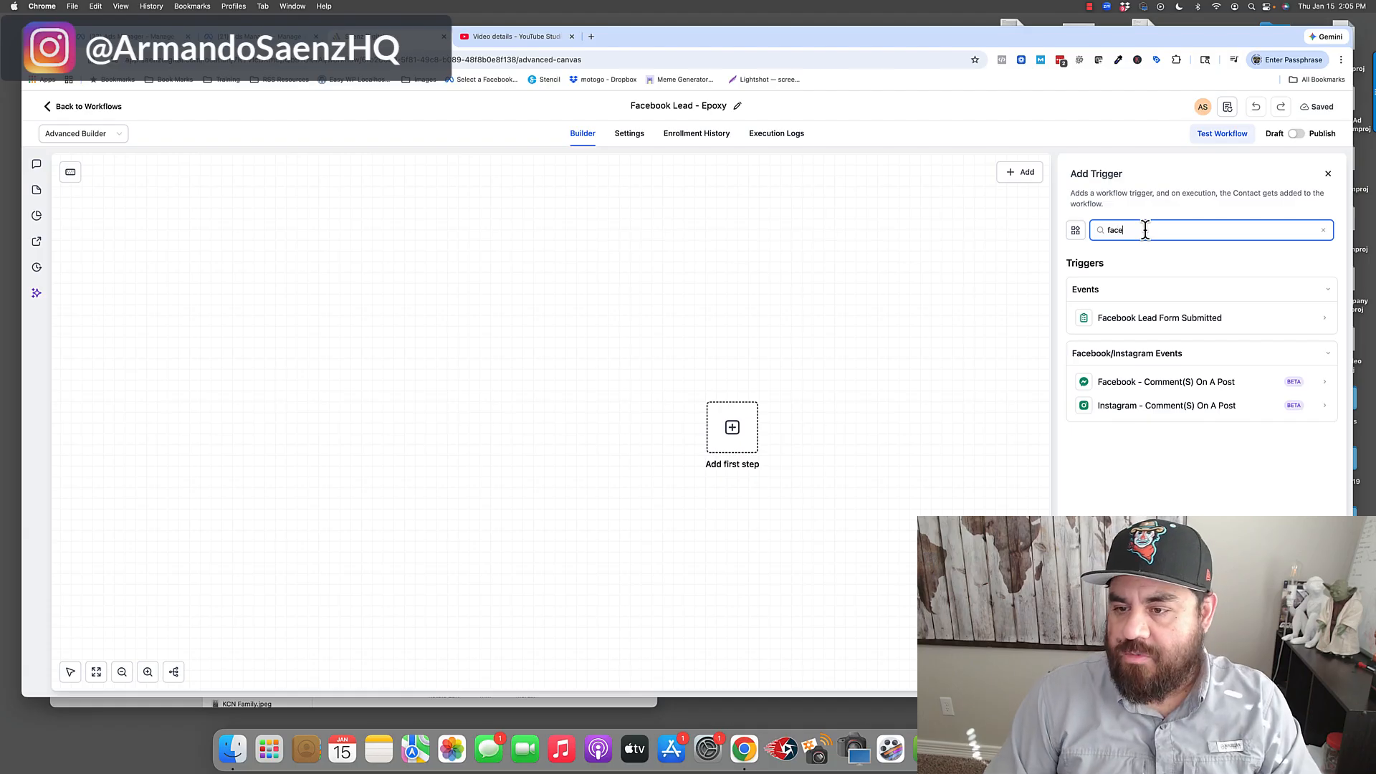
left_click(1173, 319)
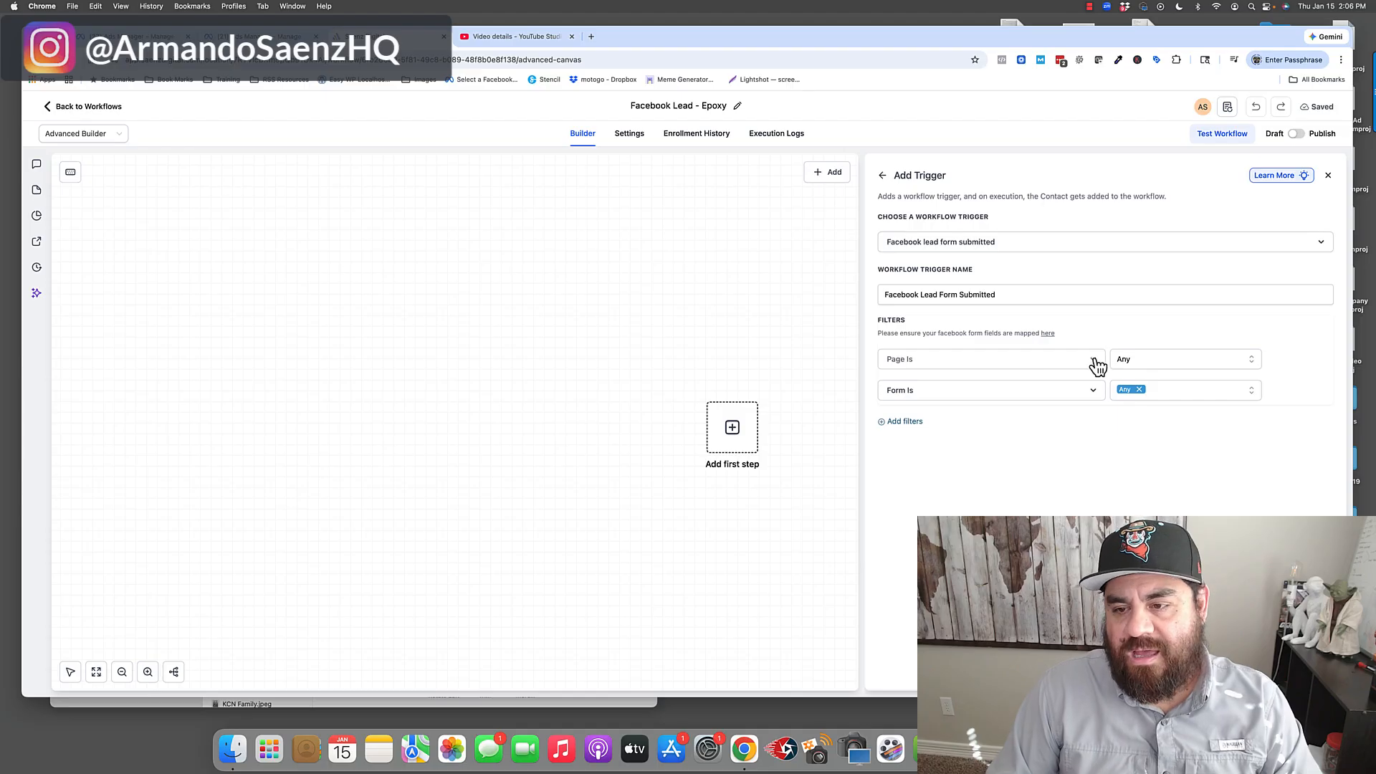
- Filter the trigger to the page Demo Page and the form Junk1, and save the trigger
left_click(1204, 358)
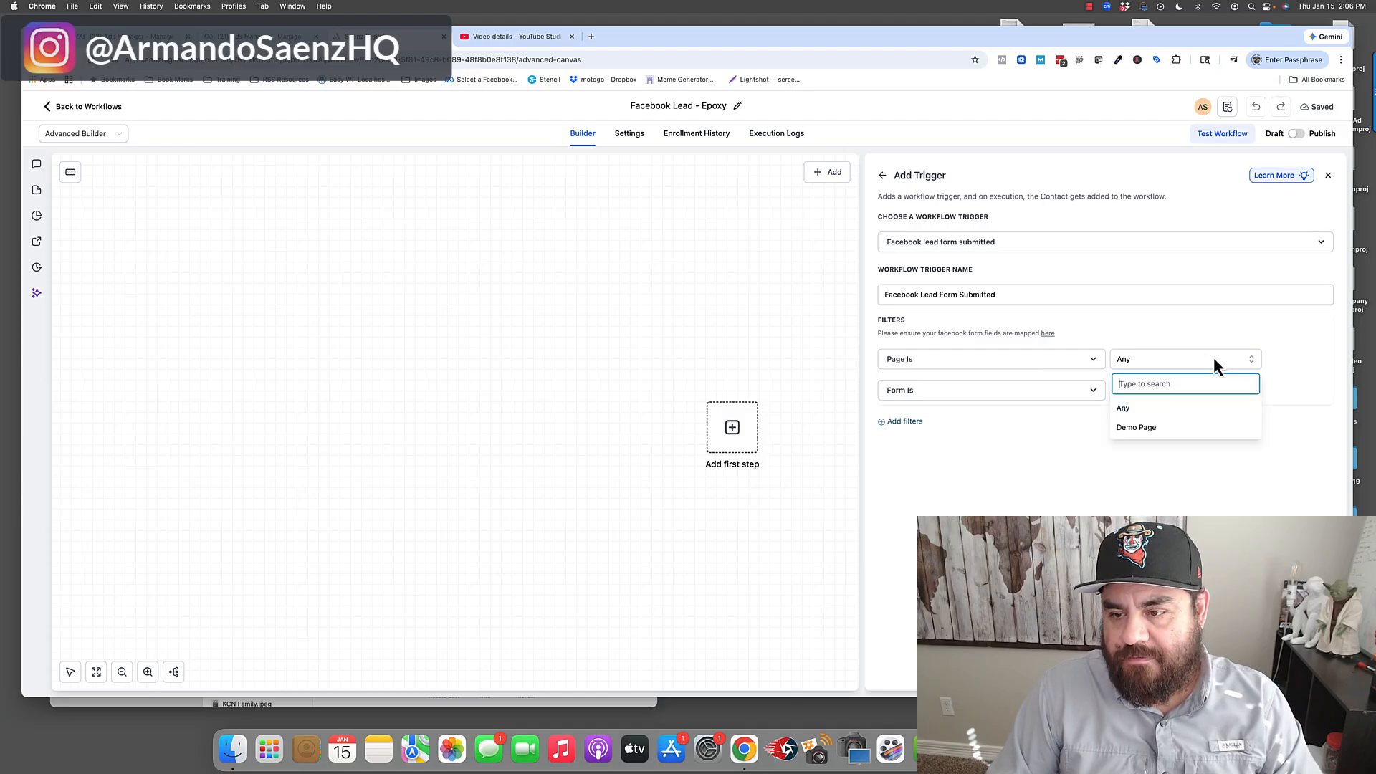
left_click(1142, 428)
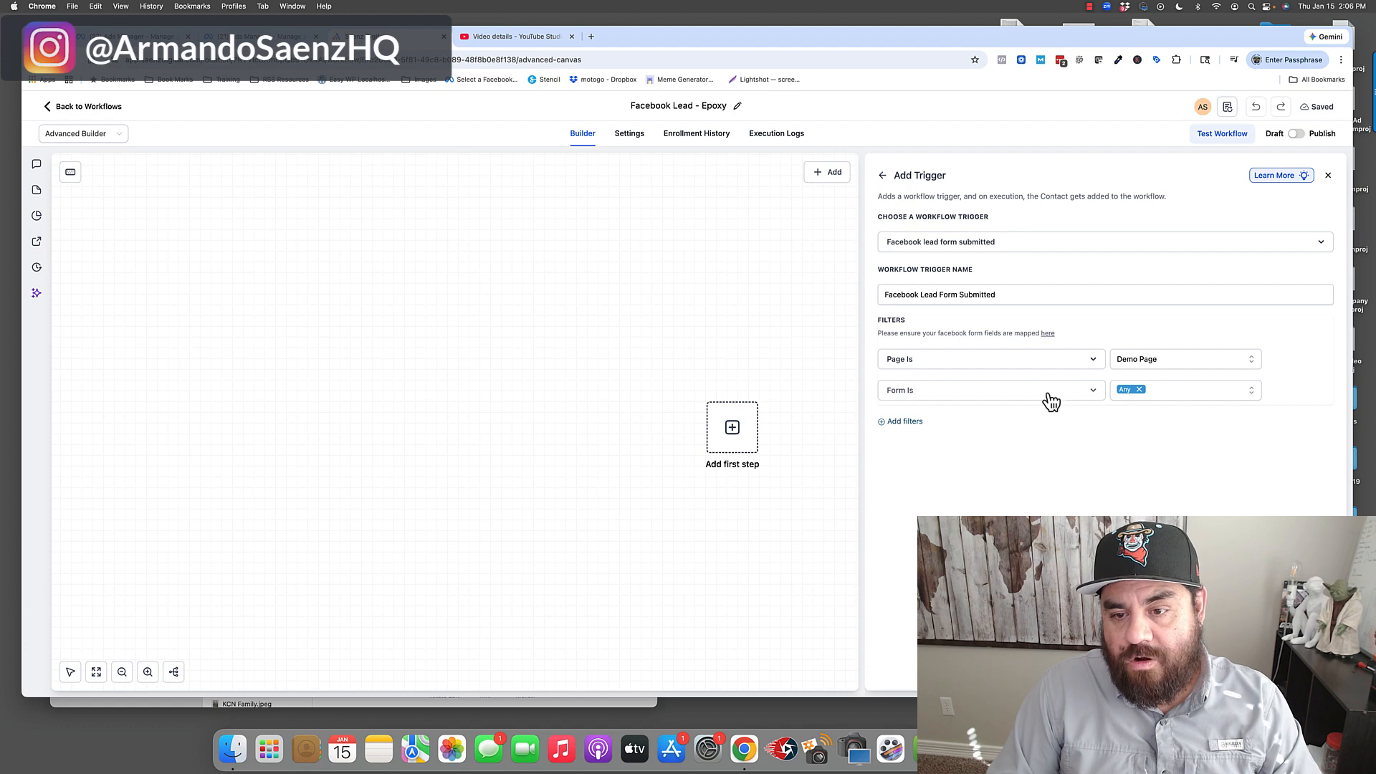
left_click(1240, 388)
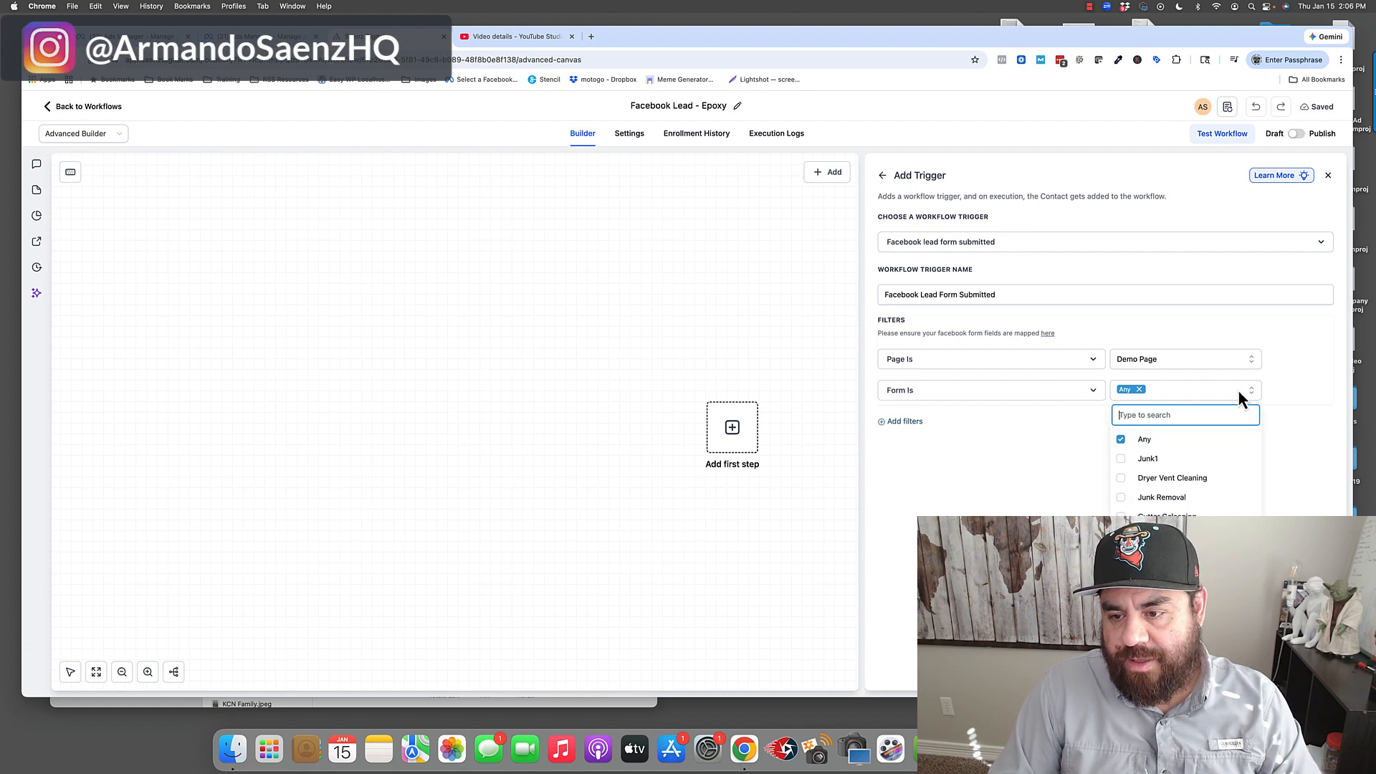
left_click(1123, 459)
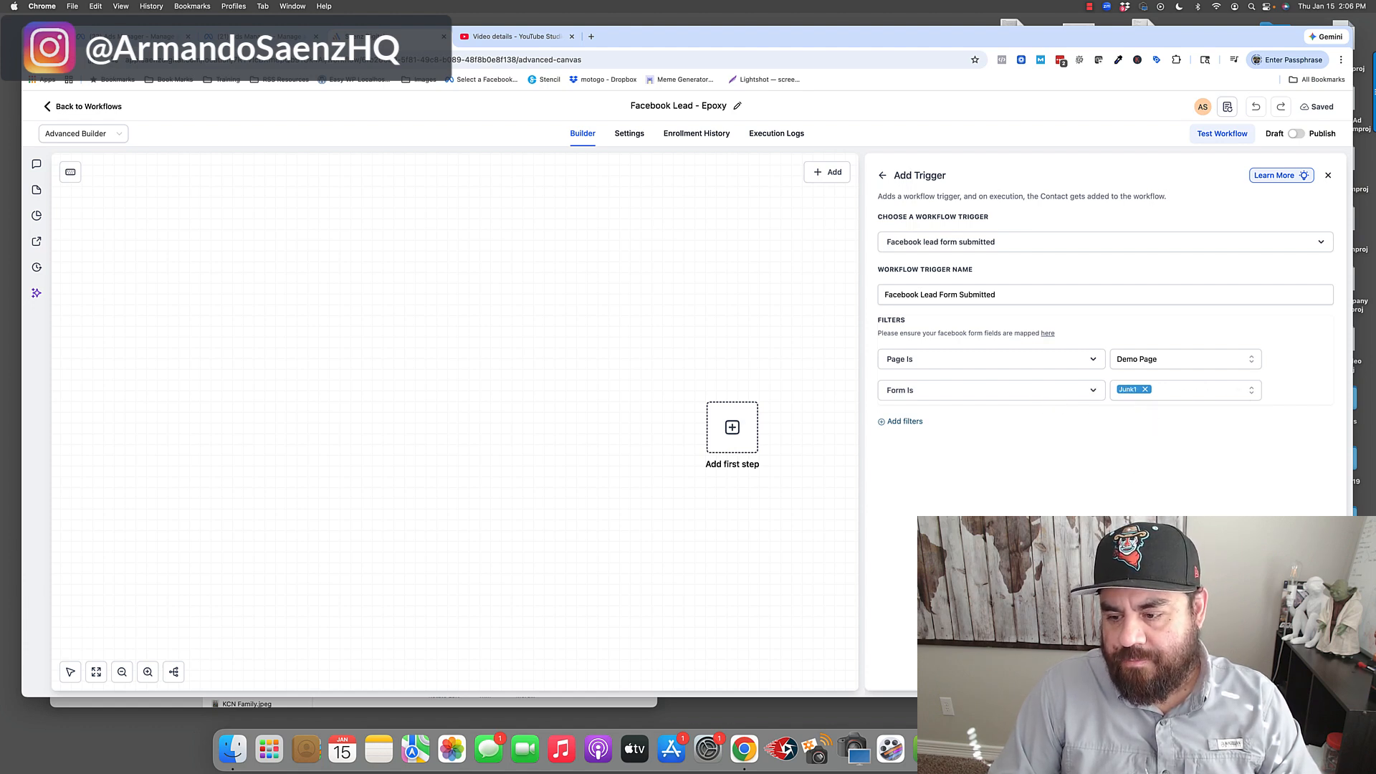
left_click(1298, 672)
- Add a Send SMS action greeting {{contact.first_name}} from ABC Epoxy, thanking them for the Facebook estimate request and asking "was this a 2 or 3 car garage?"
mouse_move(513, 418)
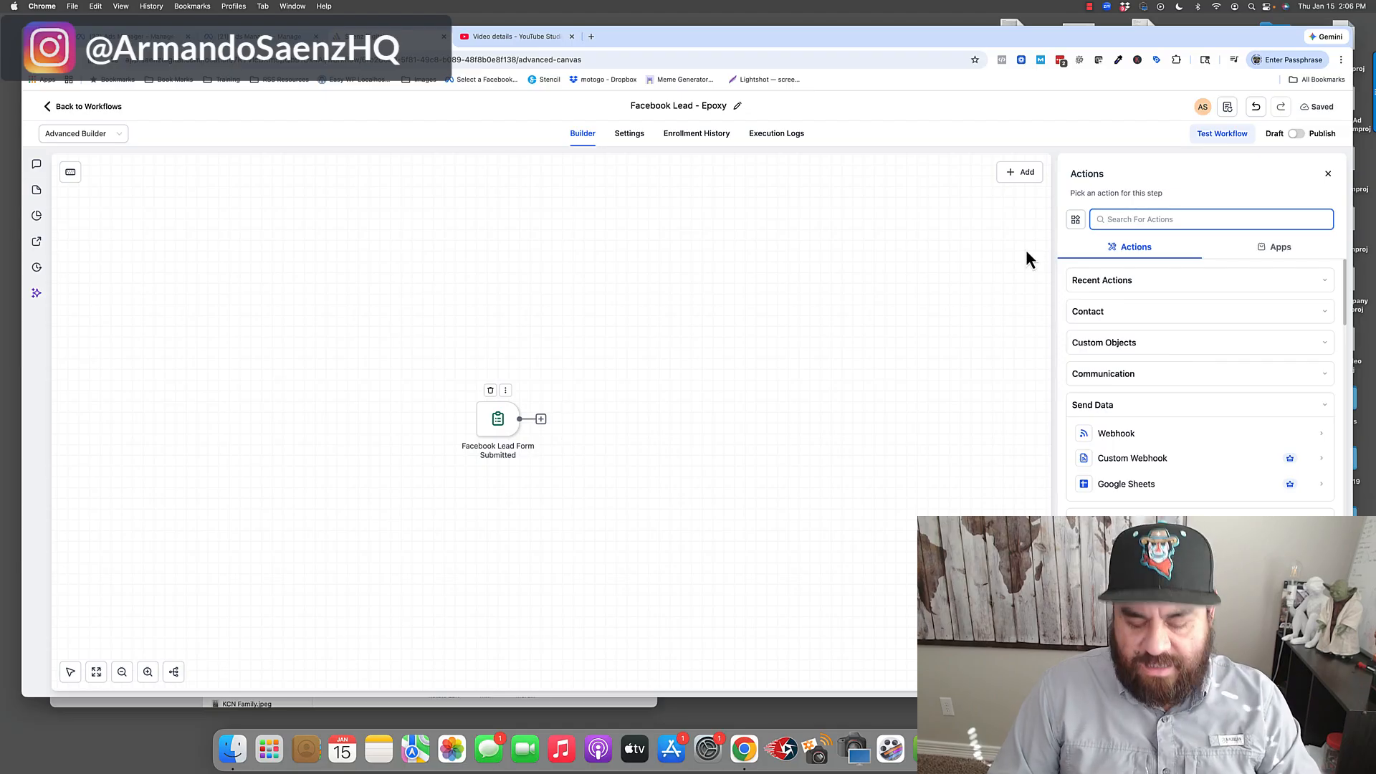
type("sms")
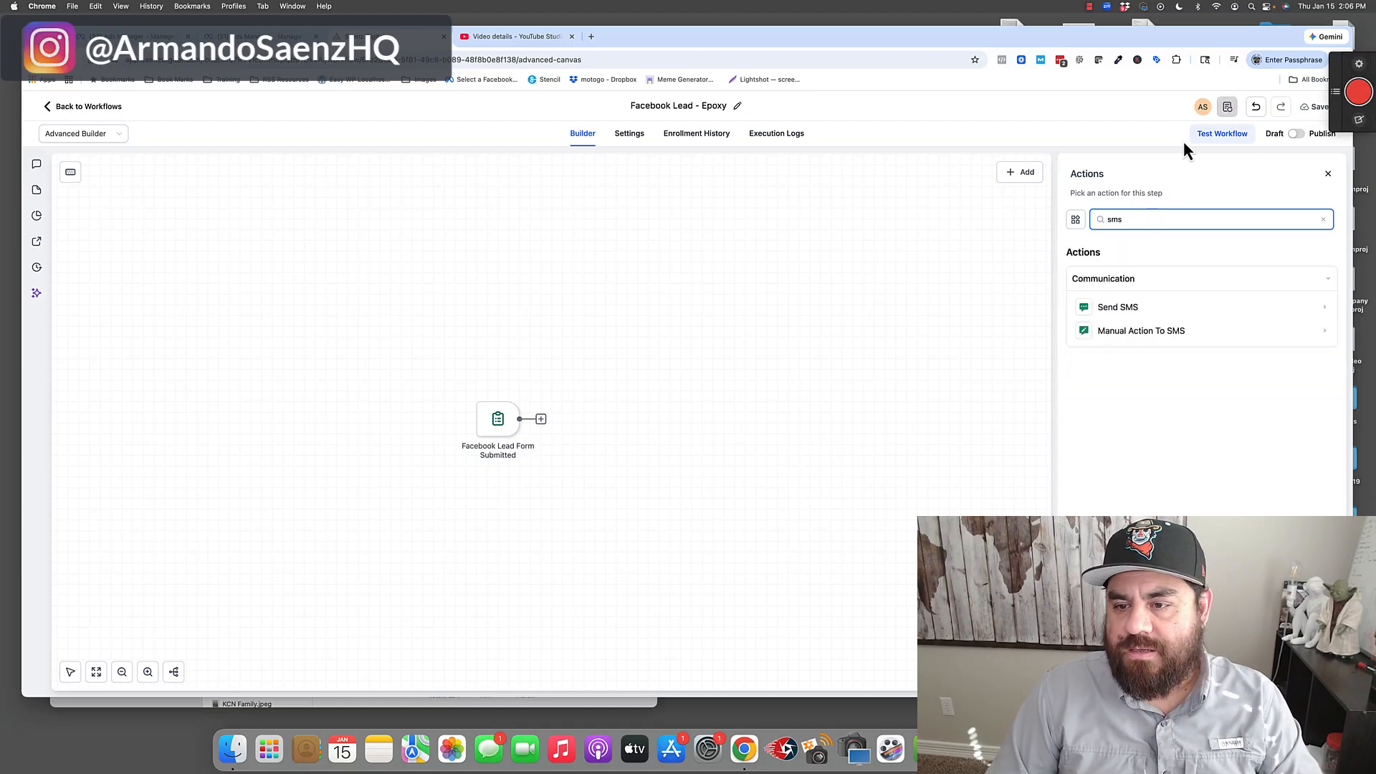
left_click(1118, 309)
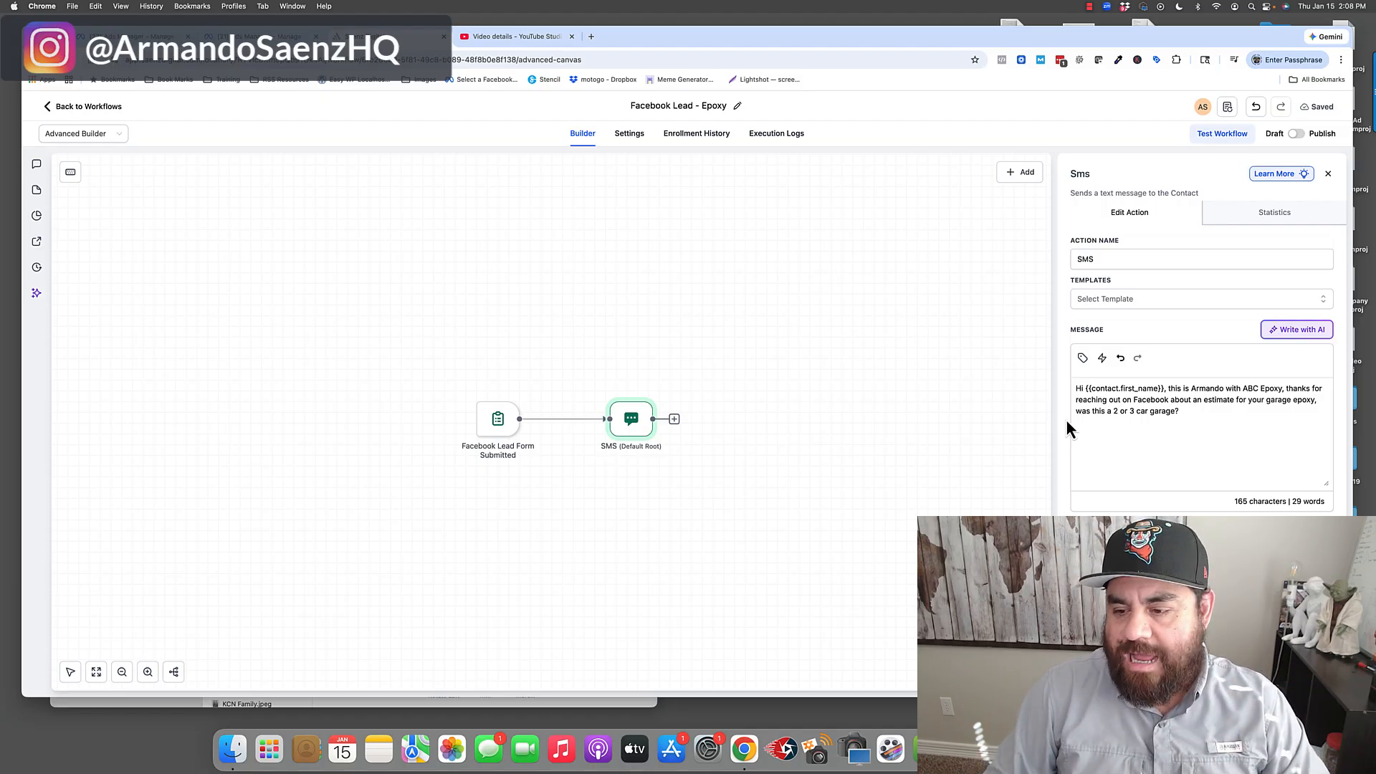
left_click(1299, 672)
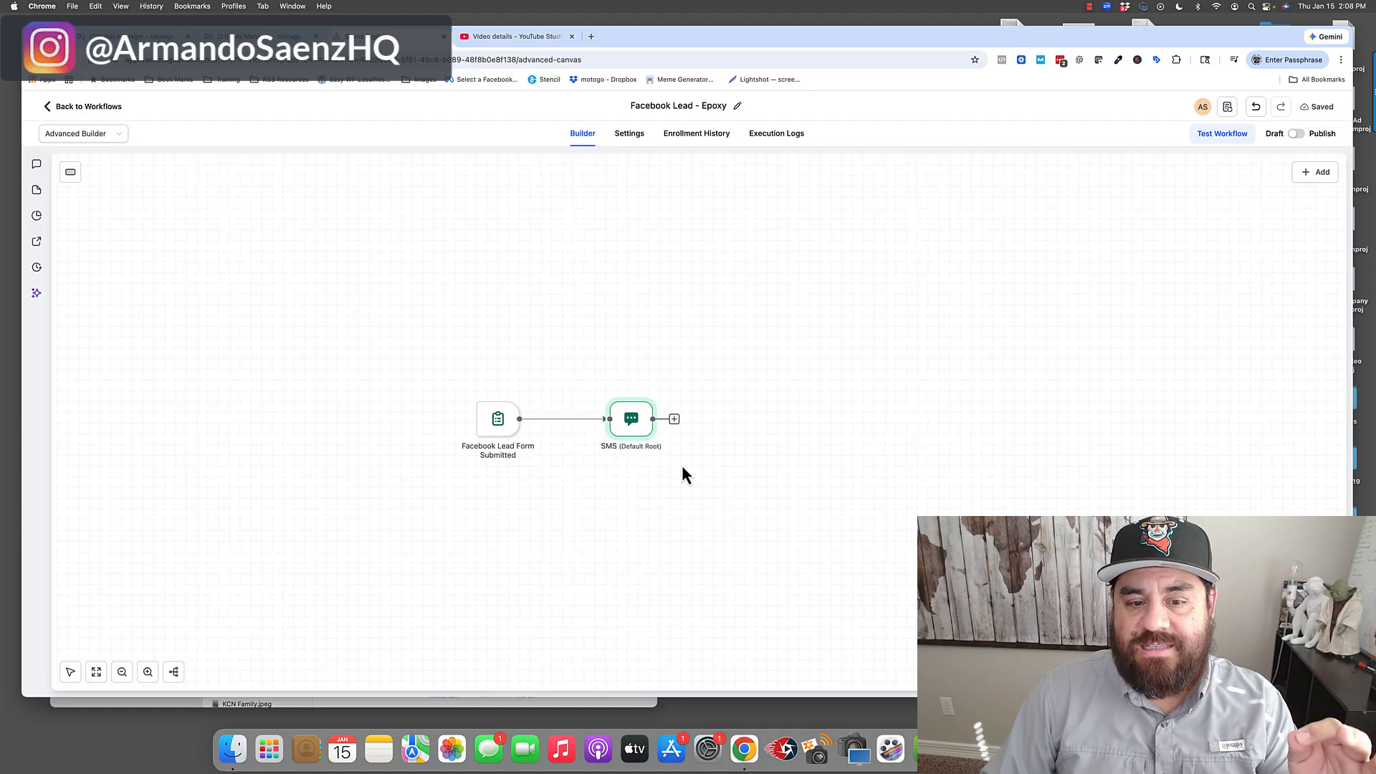
mouse_move(649, 445)
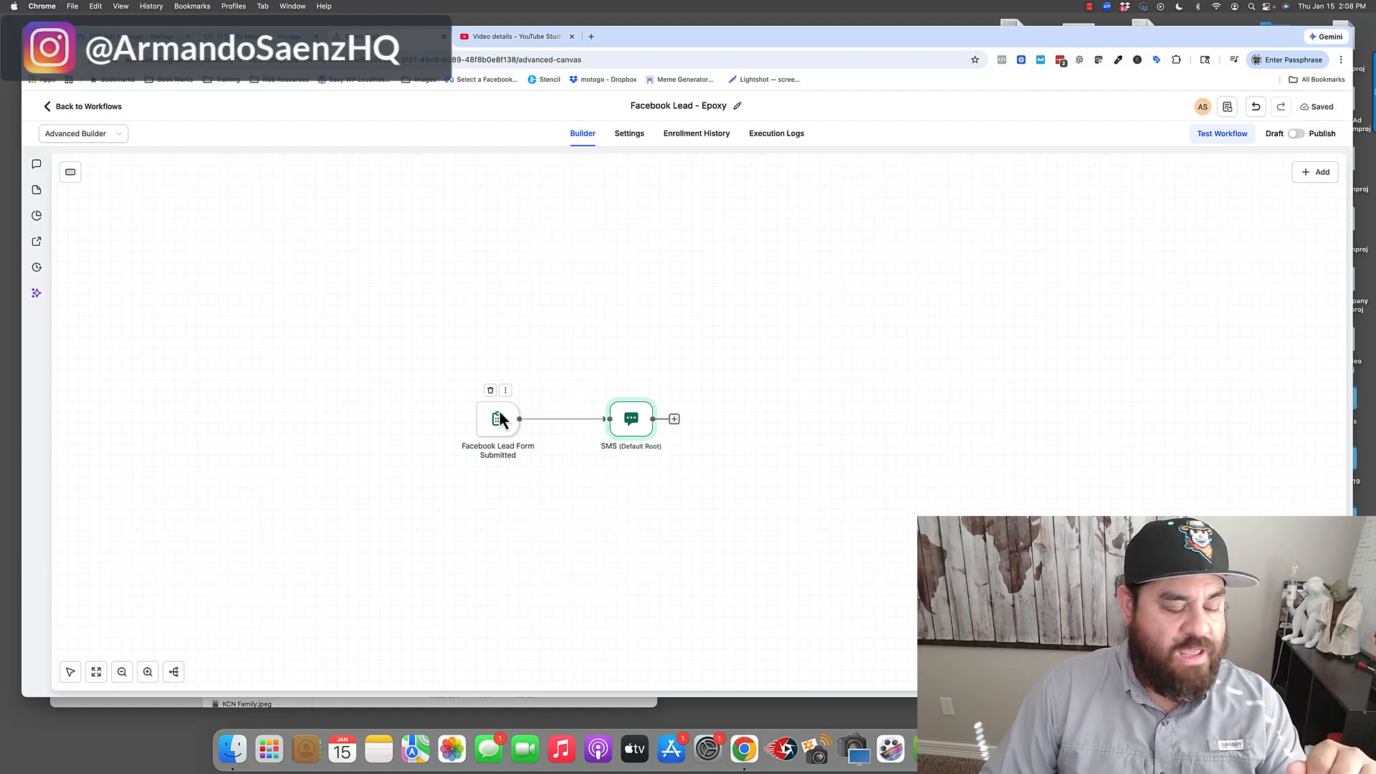
scroll(500, 419, "left", 1)
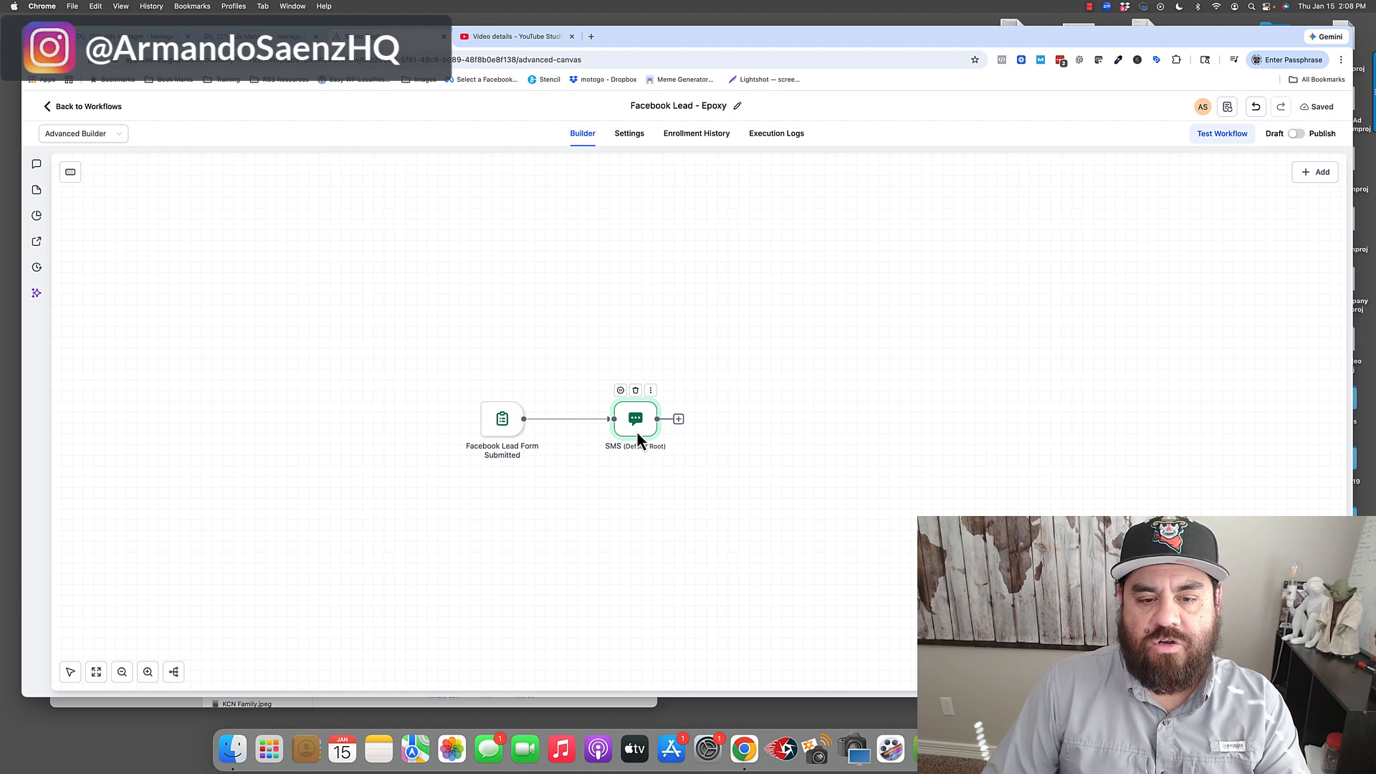
scroll(637, 430, "right", 1)
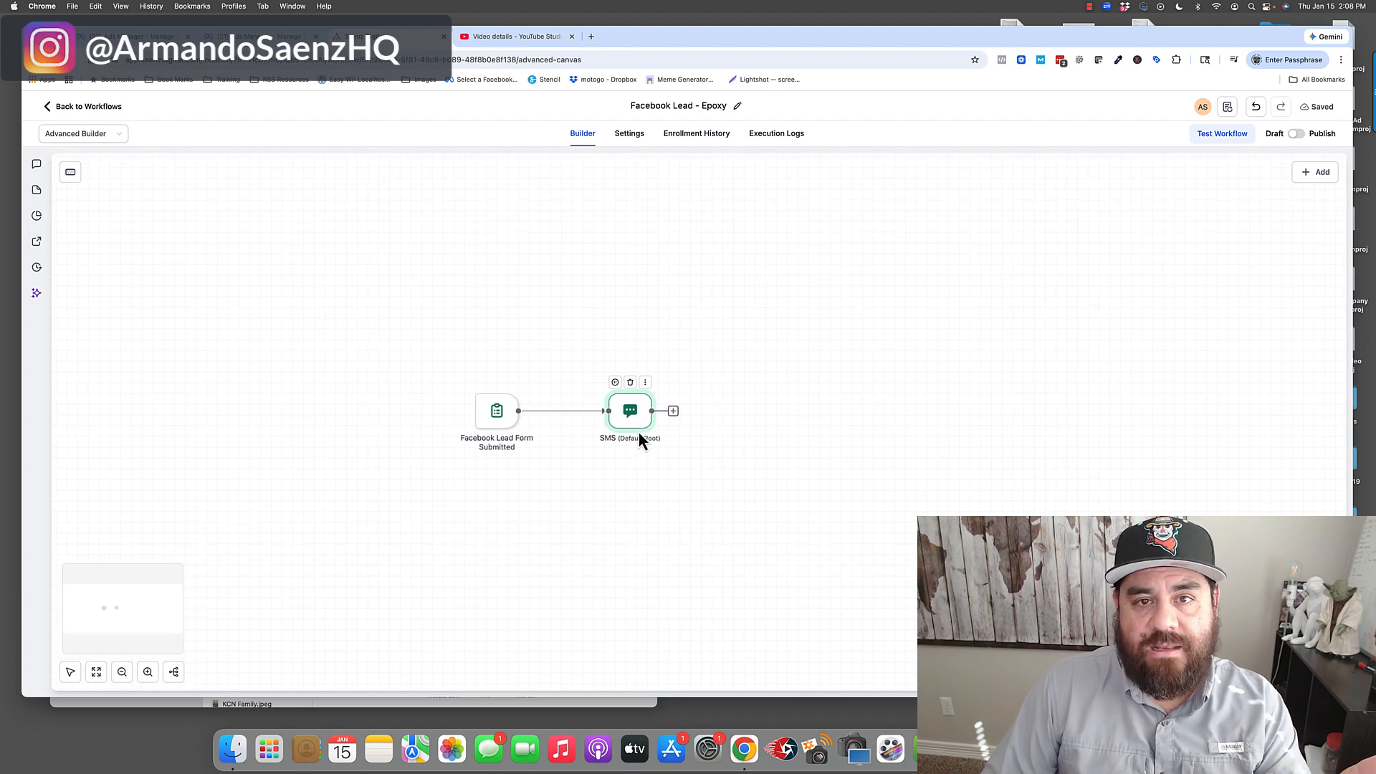
scroll(639, 430, "right", 1)
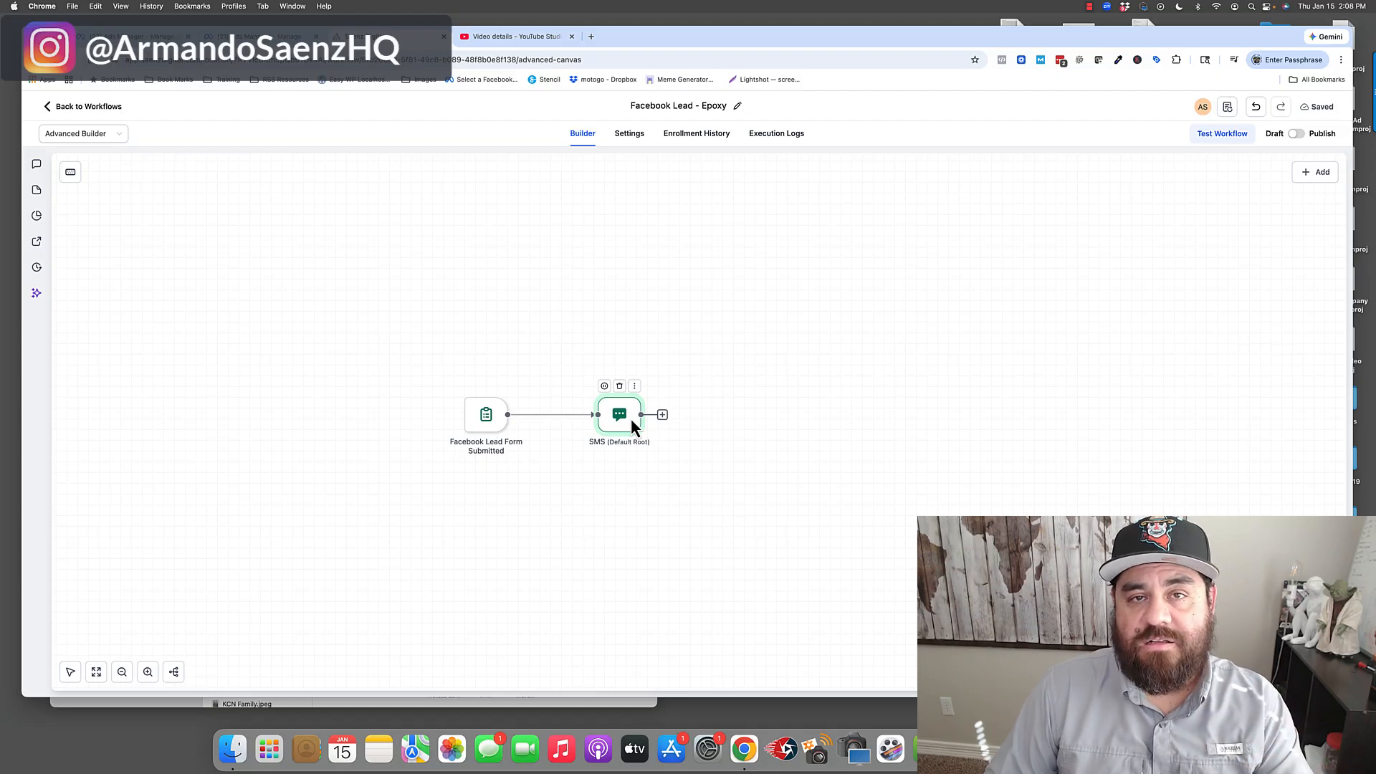
- Add a Send Internal Notification action after the SMS, with notification type SMS and user type All Users
left_click(662, 415)
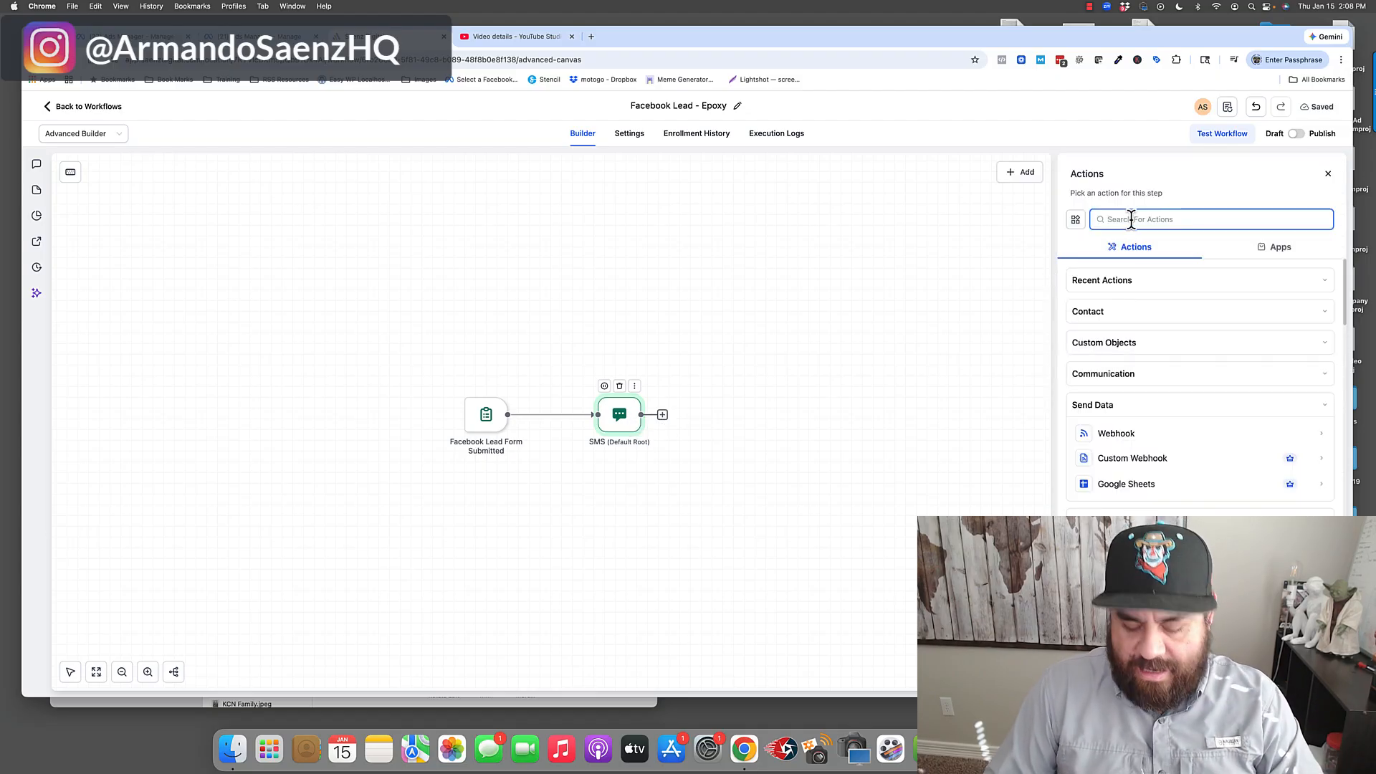
type("not")
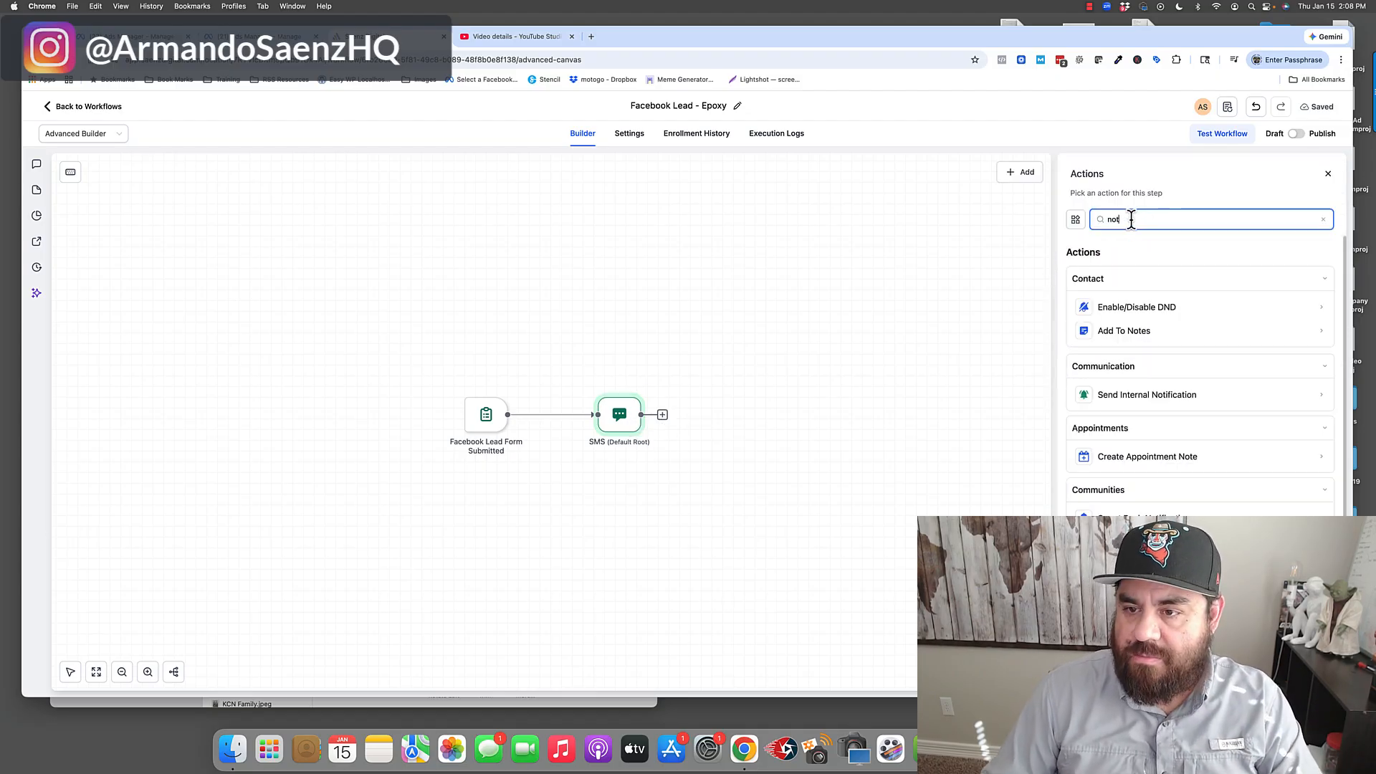
left_click(1146, 399)
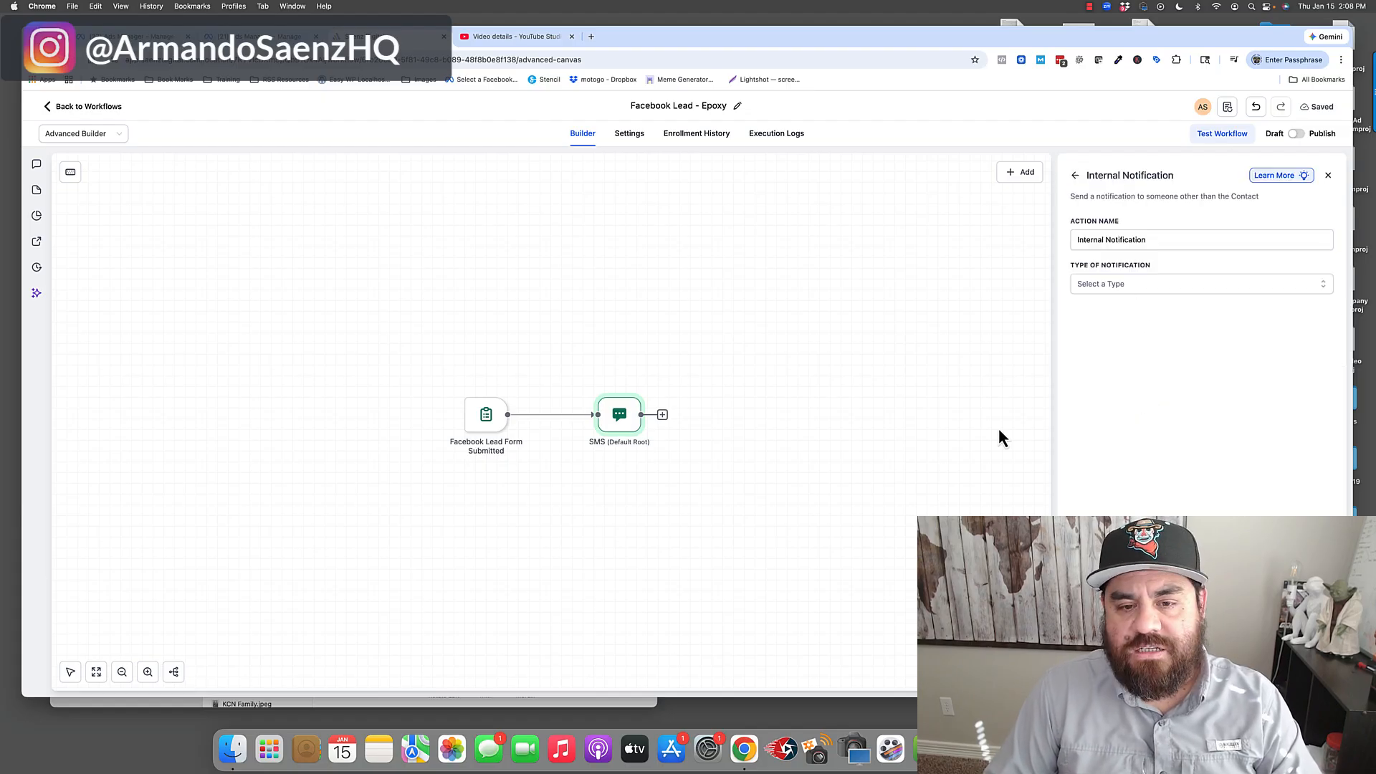
left_click(1179, 284)
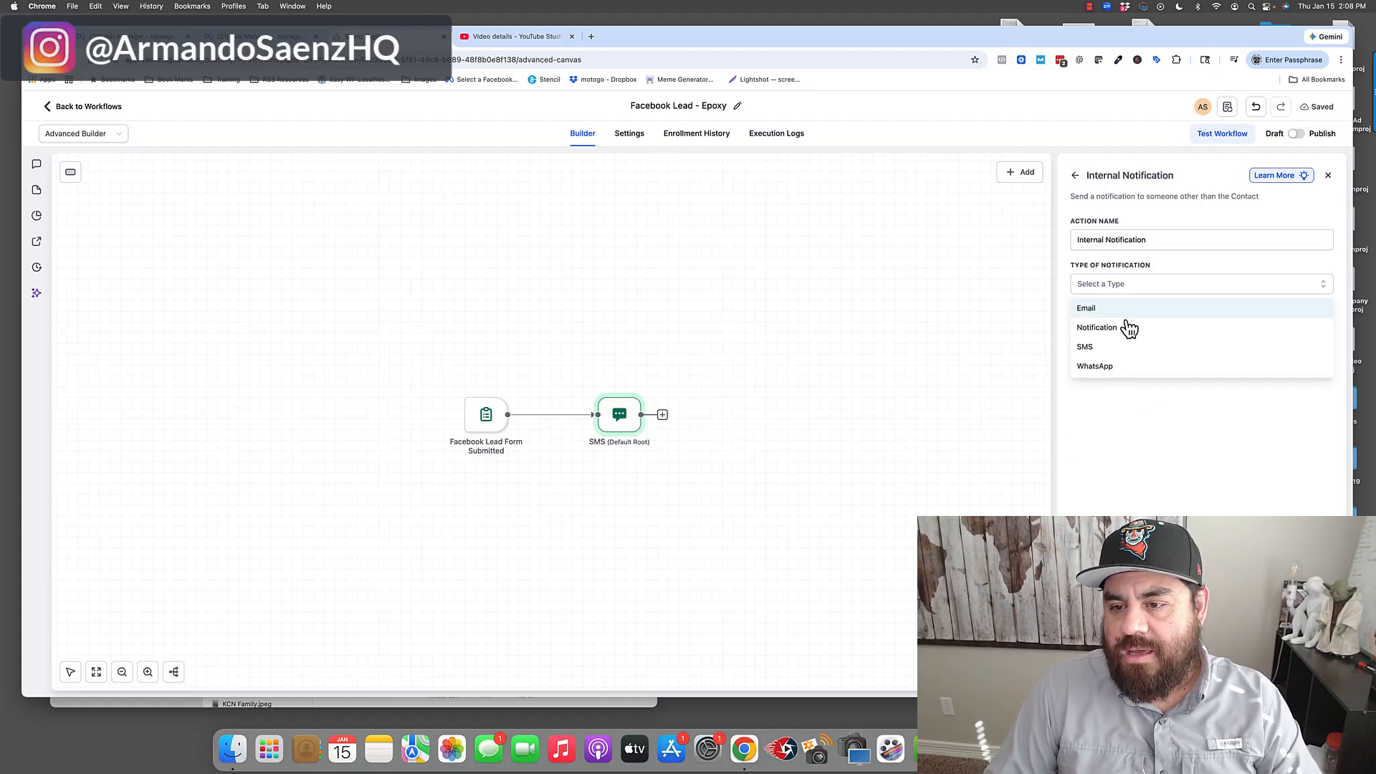
left_click(1095, 346)
left_click(1201, 331)
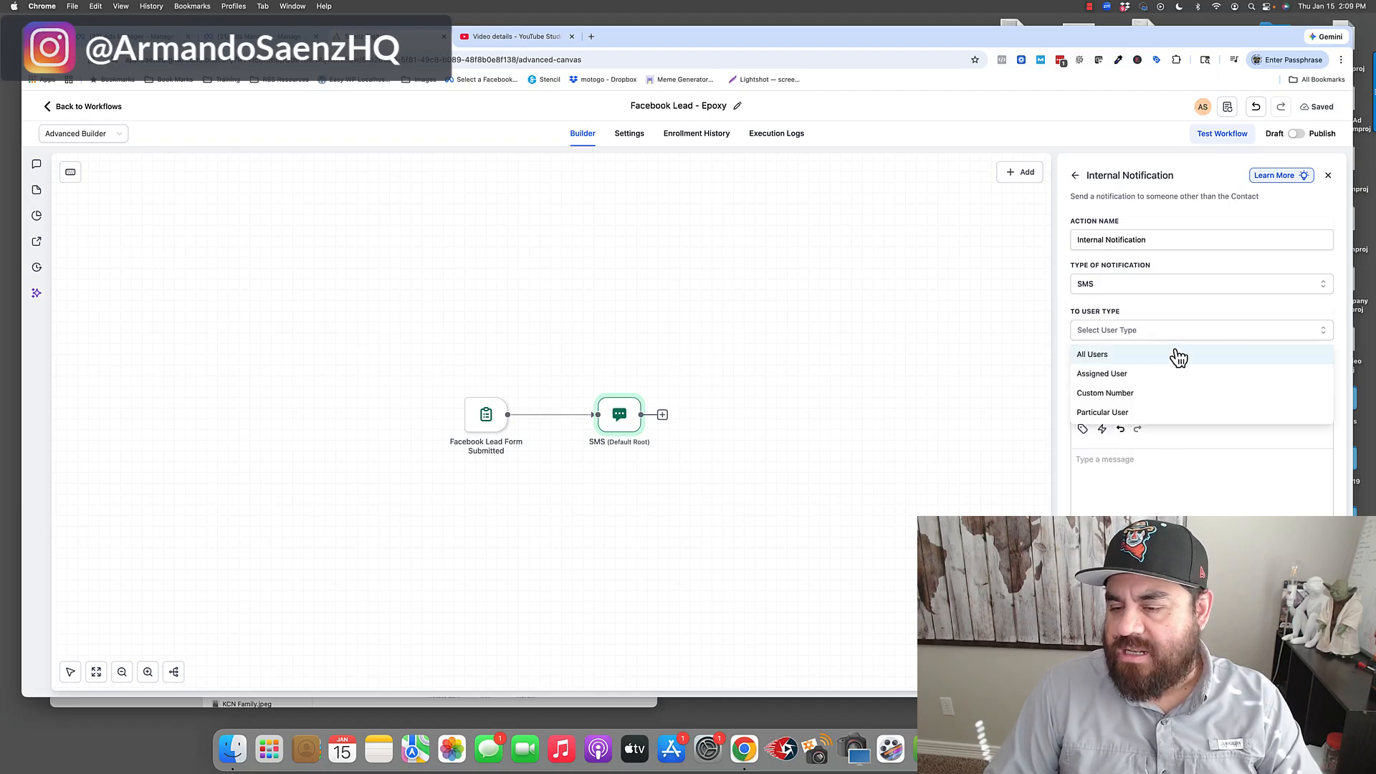
left_click(1095, 356)
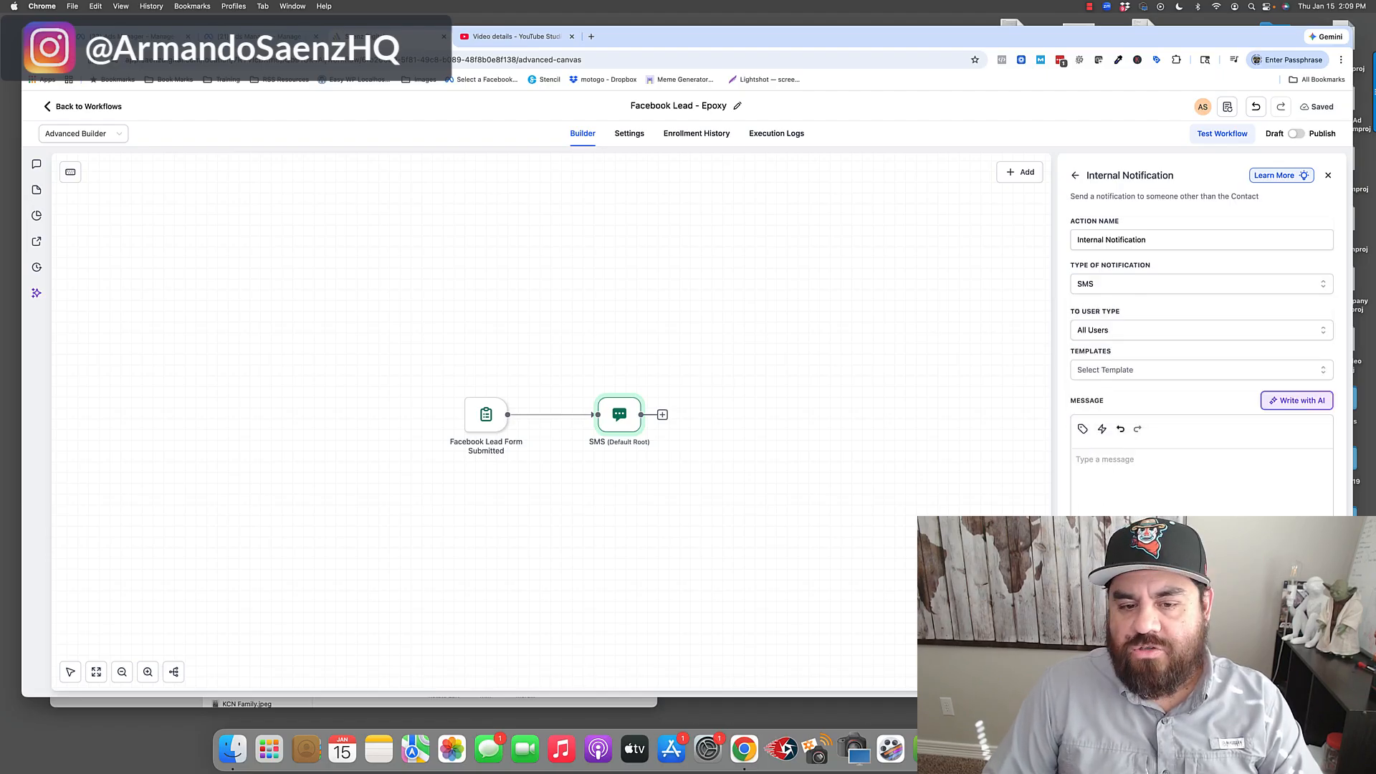
- Enter "Notification..." as the internal notification's message and save the action
scroll(601, 412, "right", 1)
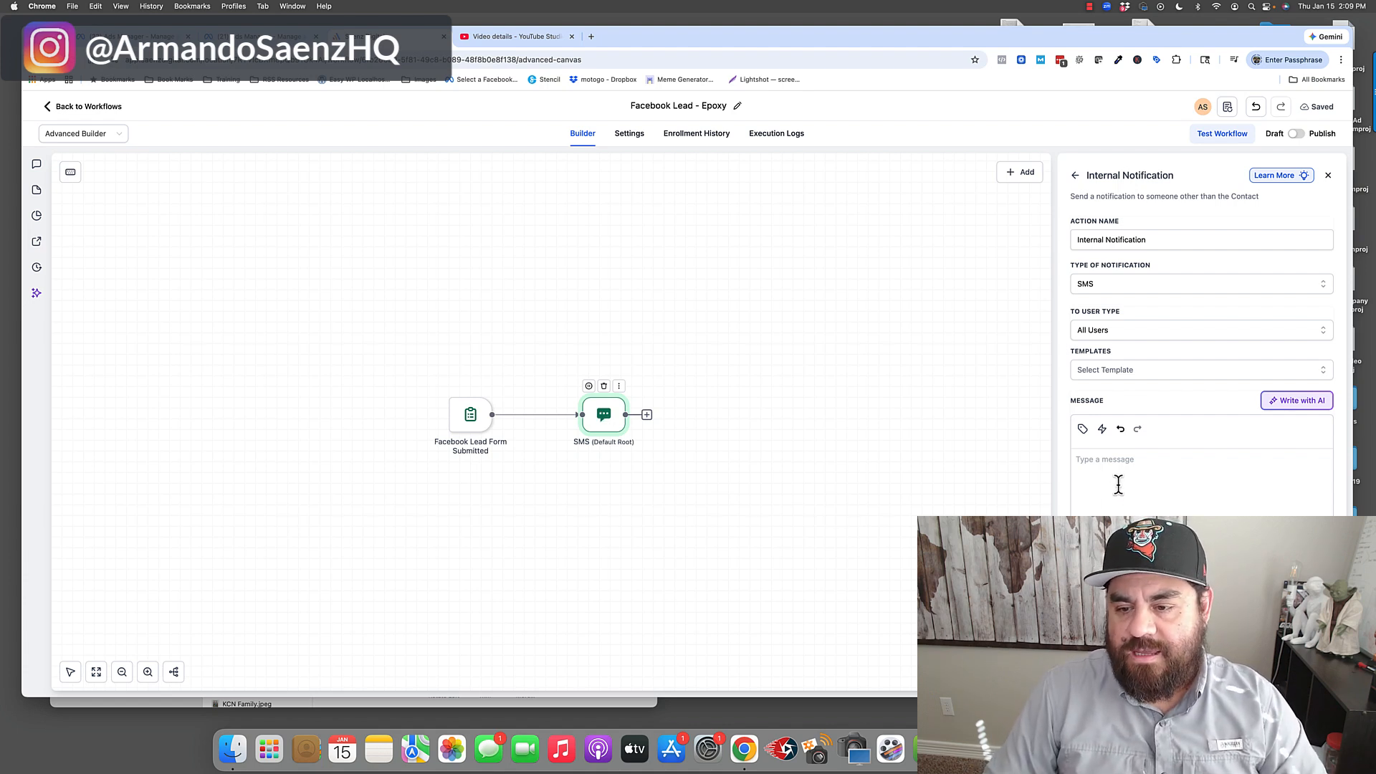
type("Noti")
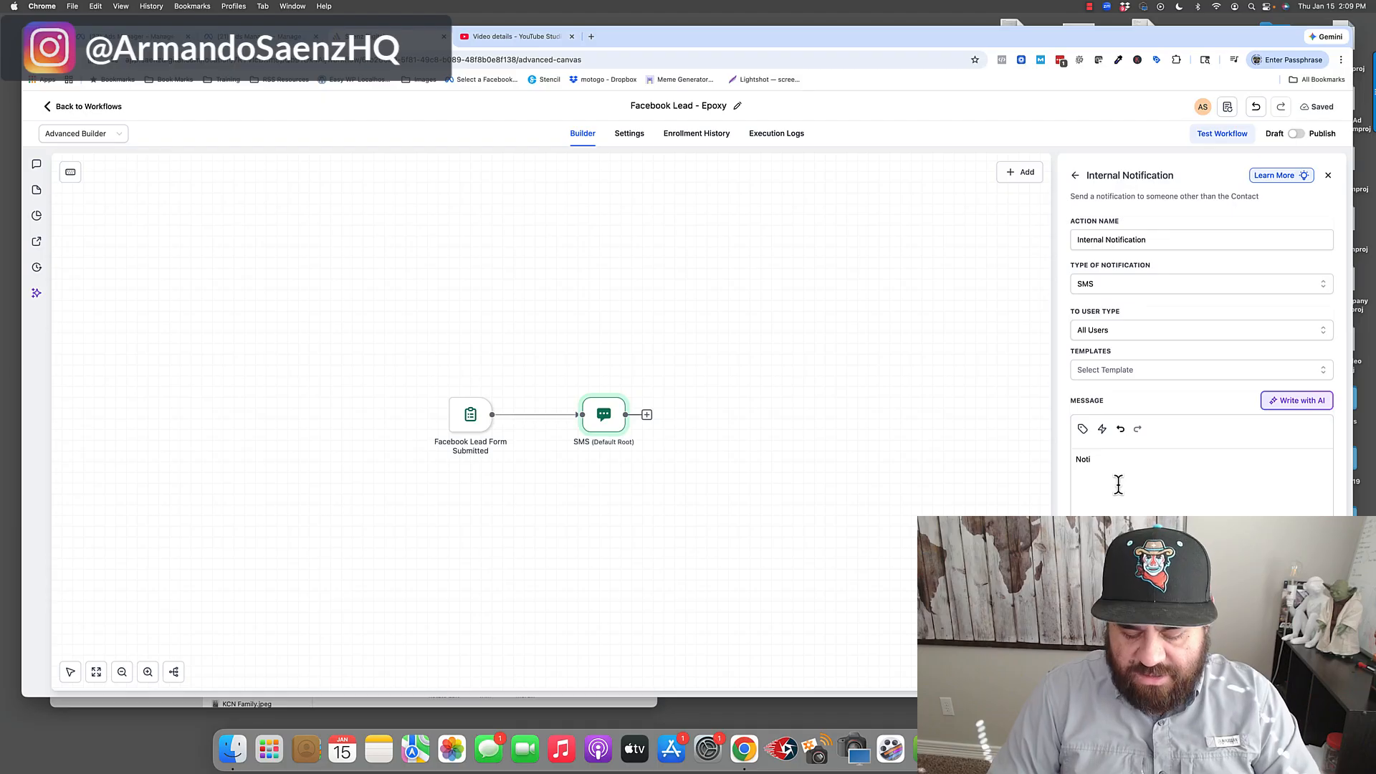
type("ti")
key("BackSpace")
key("BackSpace")
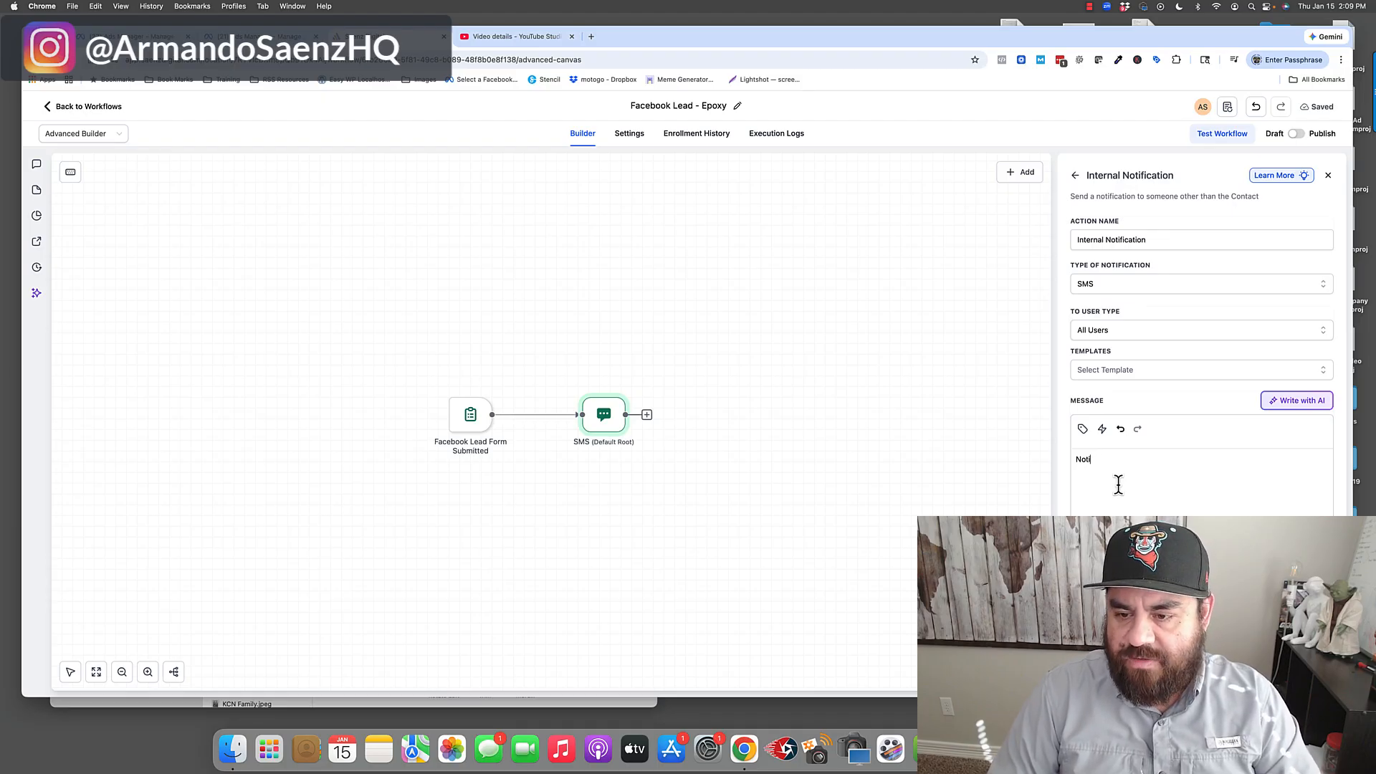
type("fication...")
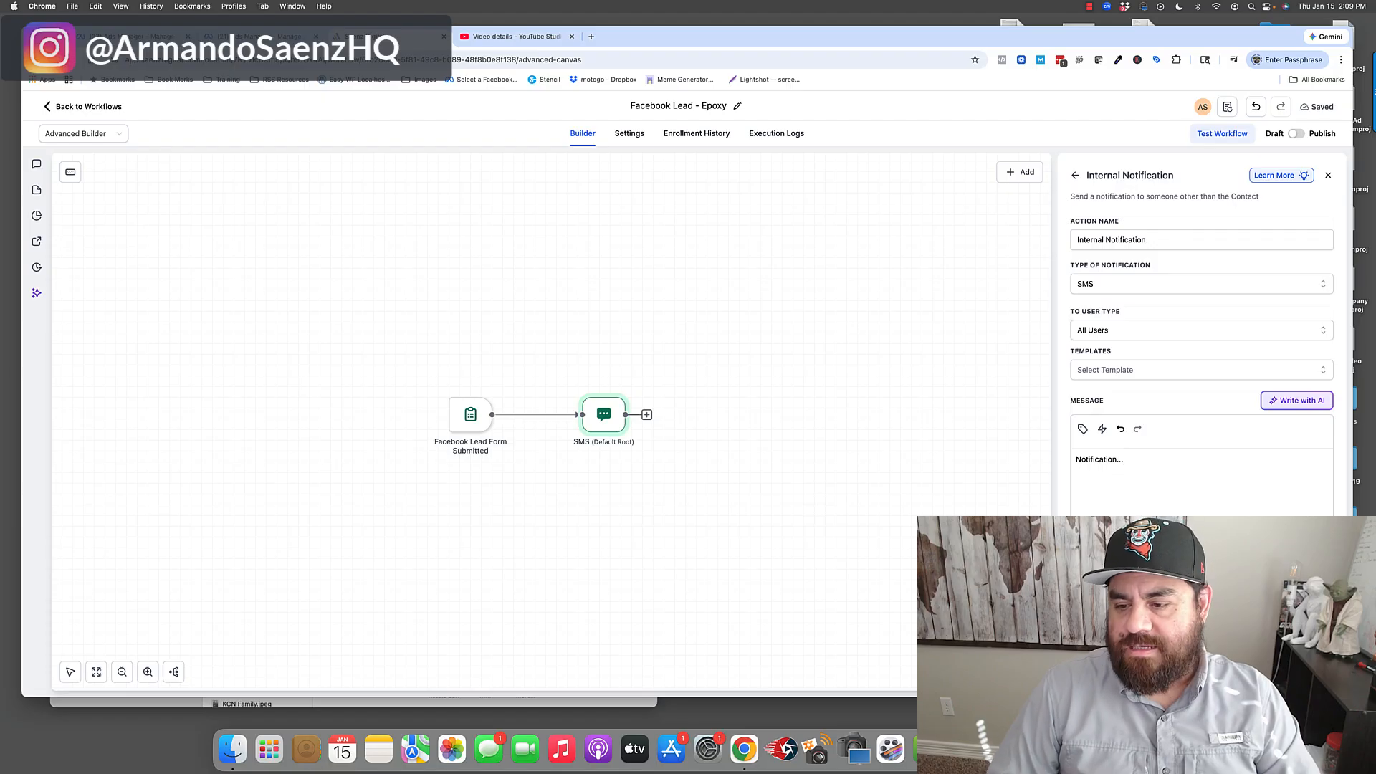
left_click(1301, 672)
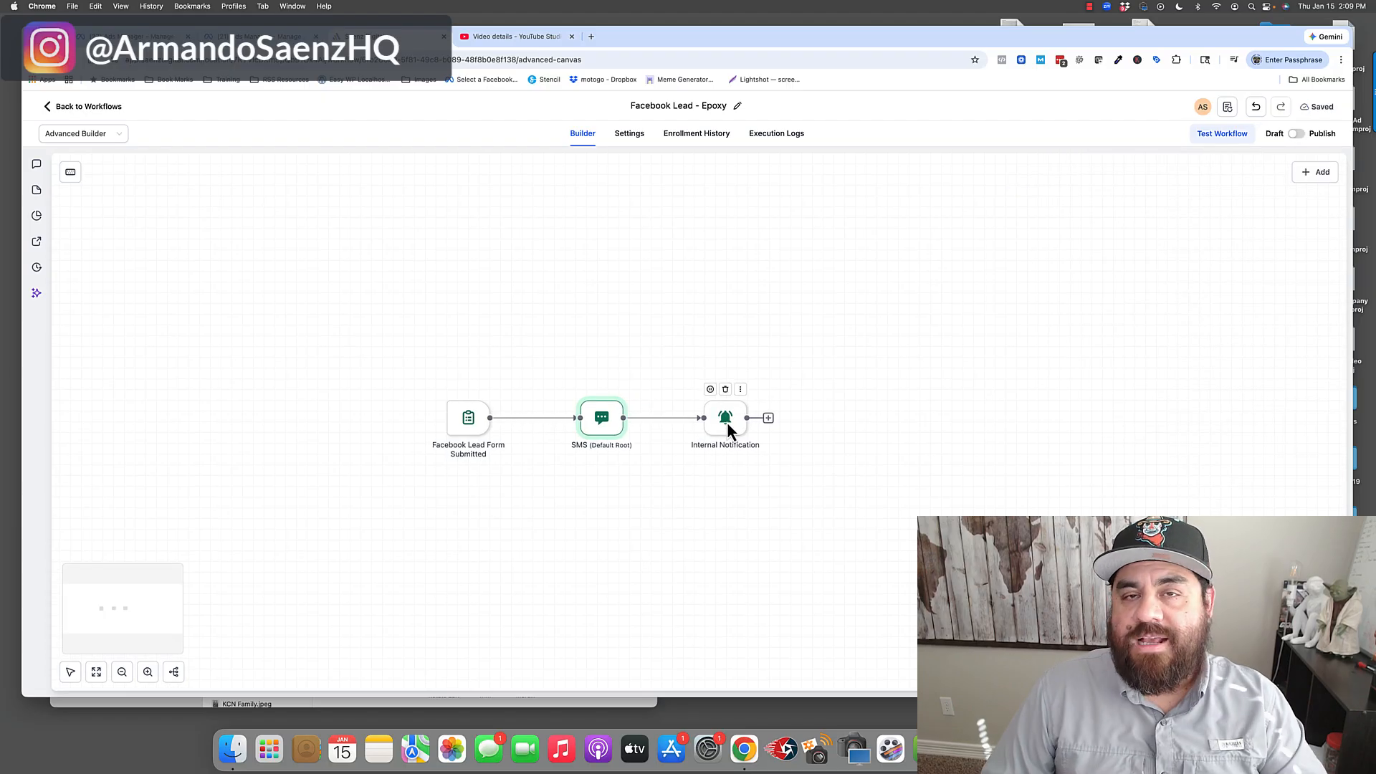
- Add a second Send Internal Notification action after the first one and set its notification type to SMS
left_click(770, 414)
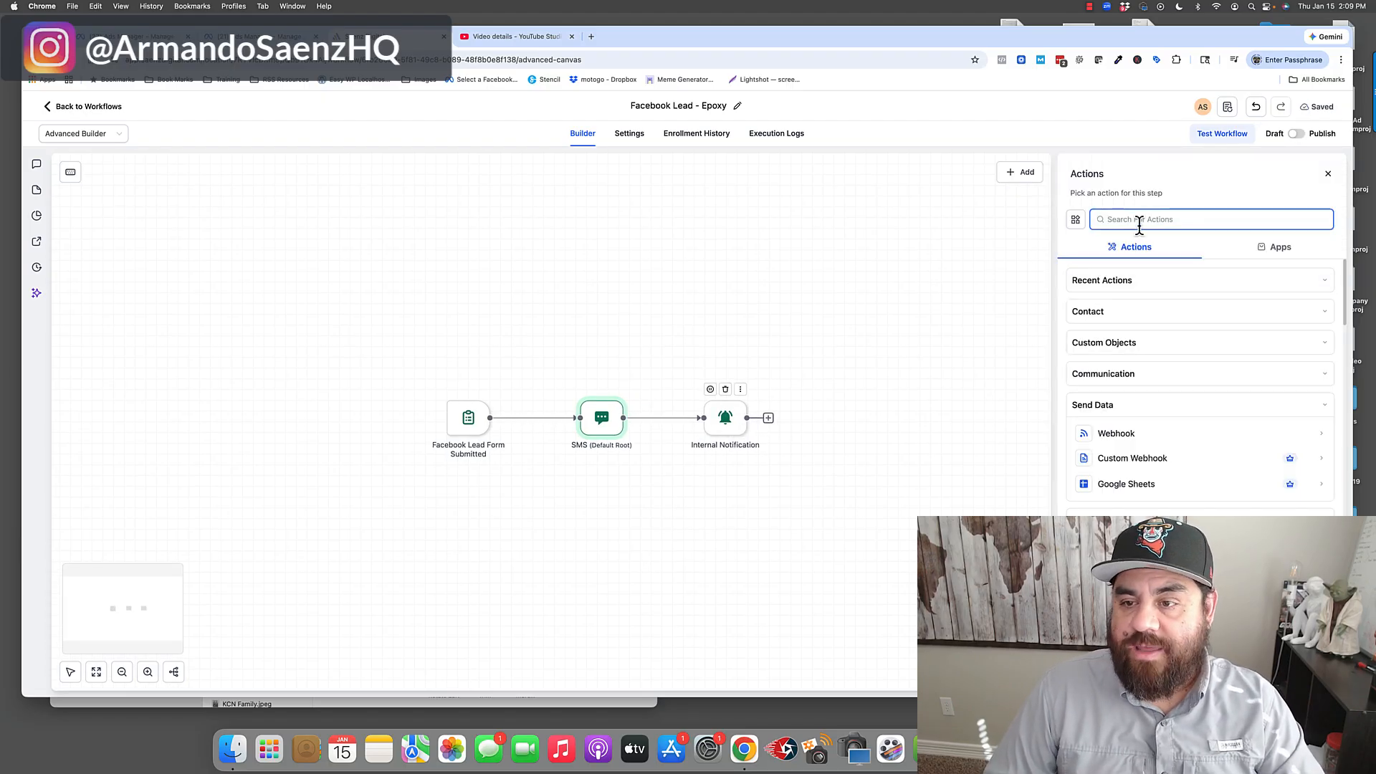
type("not")
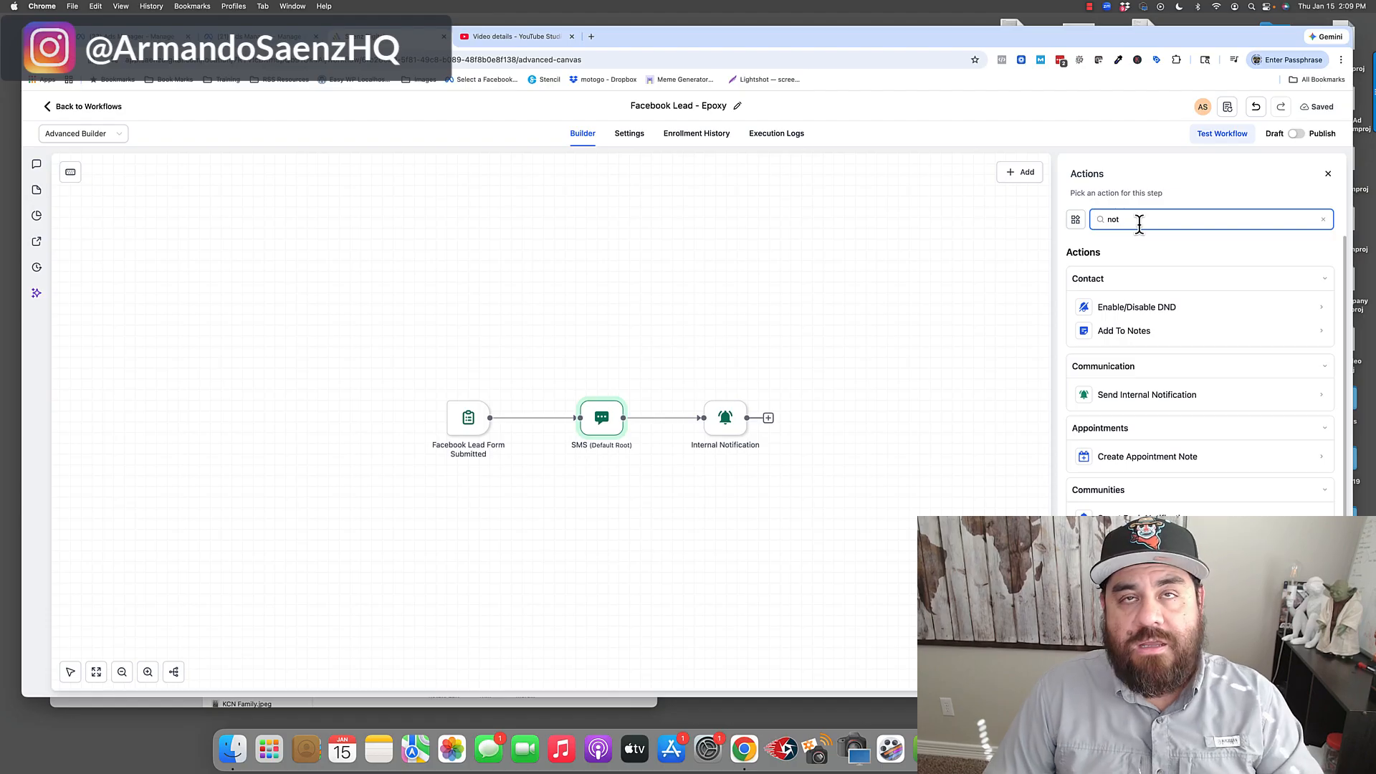
left_click(1123, 398)
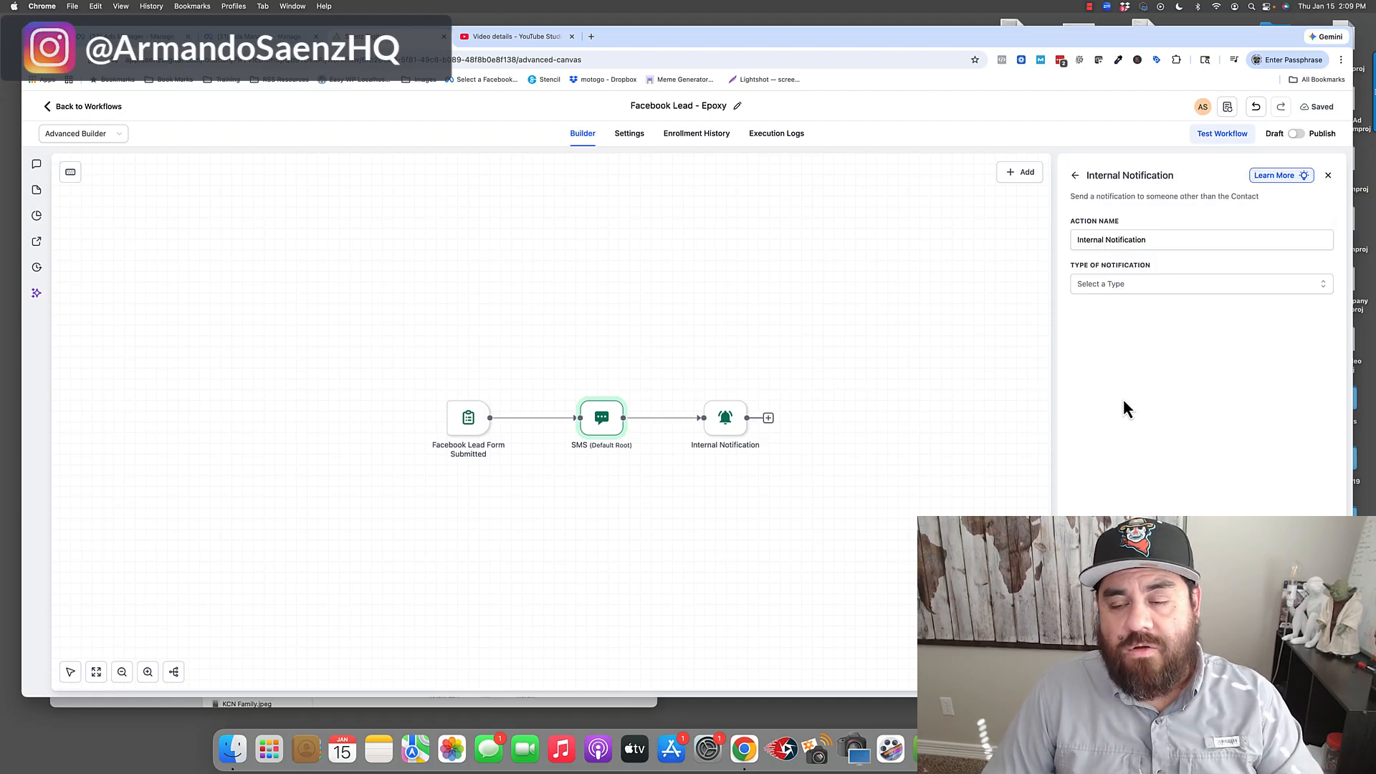
left_click(1142, 287)
left_click(1099, 349)
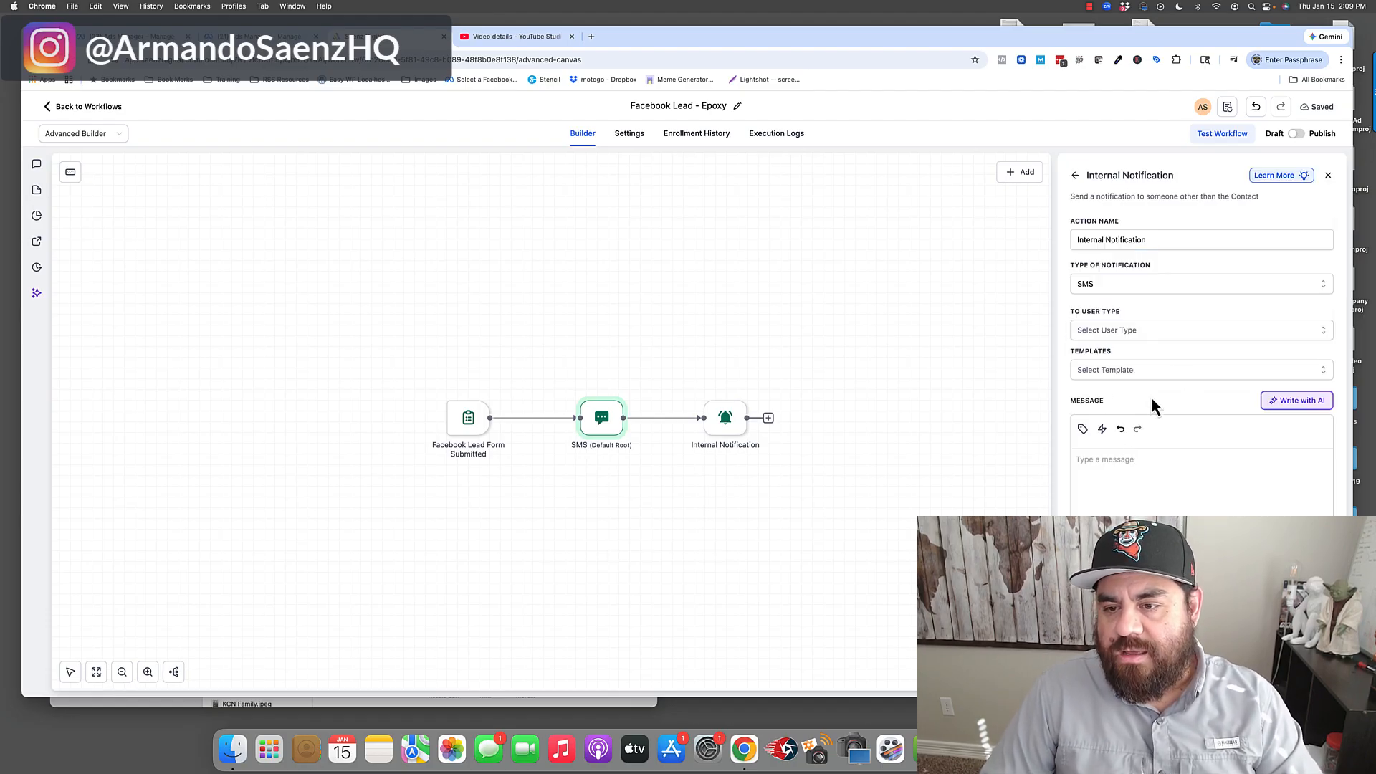
- Set the second internal notification's user type to Custom Number and enter the recipient's phone number
left_click(1220, 331)
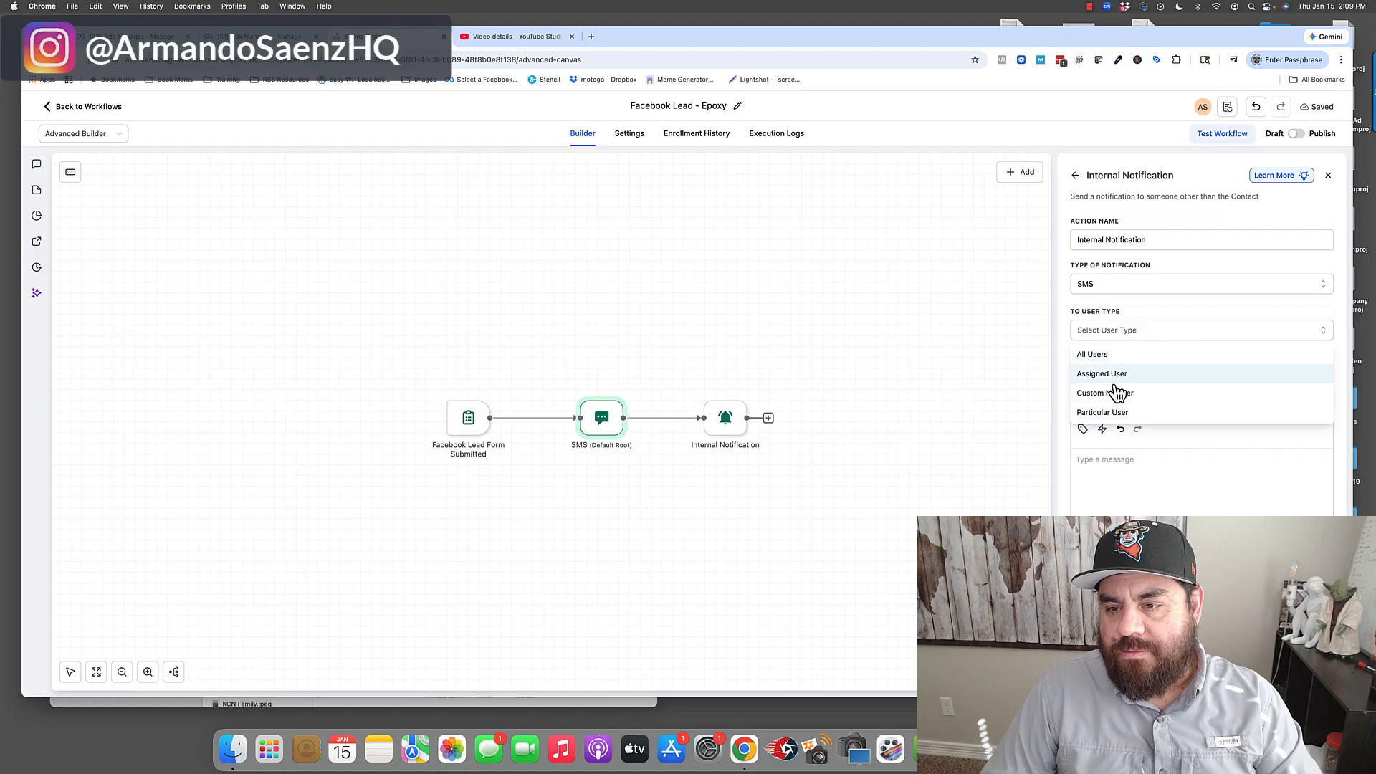
left_click(1165, 461)
left_click(1146, 371)
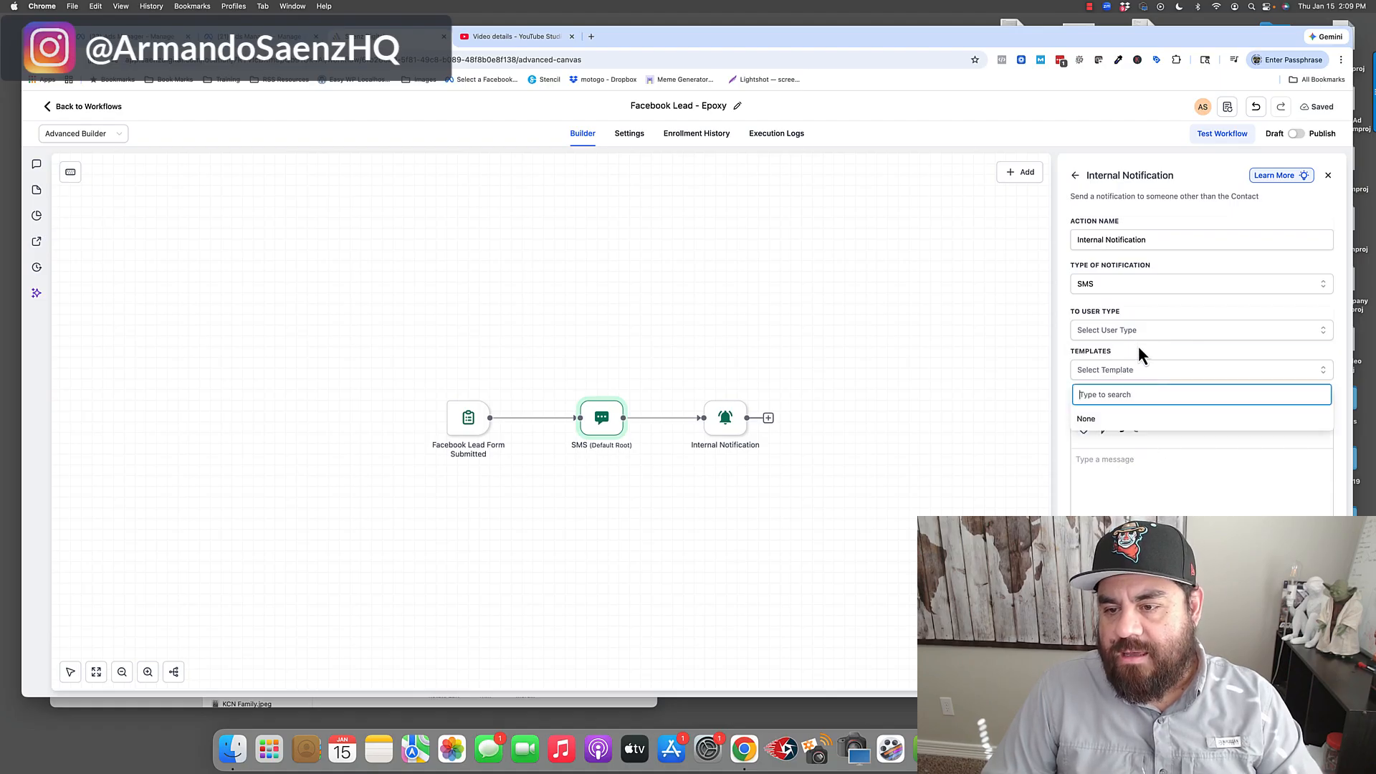
left_click(1137, 333)
left_click(1136, 332)
left_click(1136, 332)
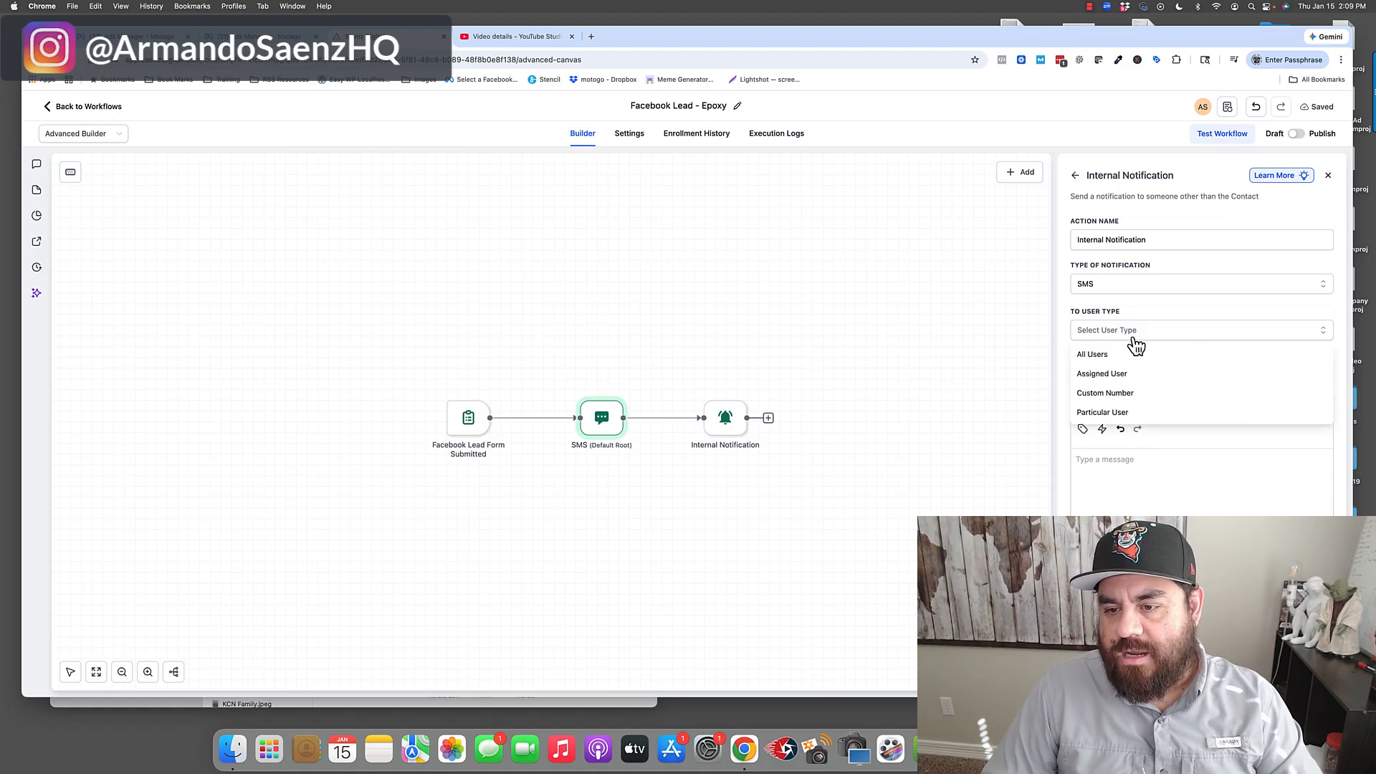
left_click(1107, 394)
left_click(1100, 371)
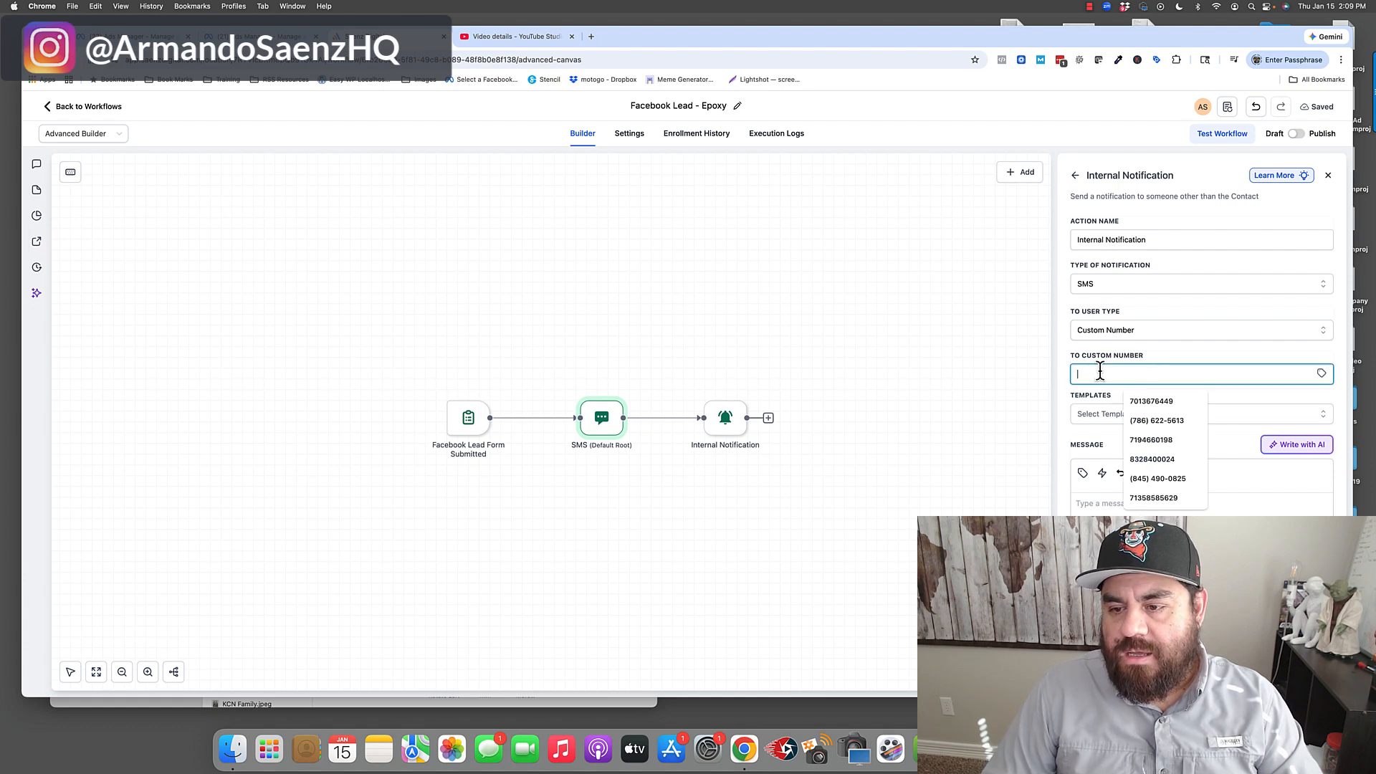
type("713555555")
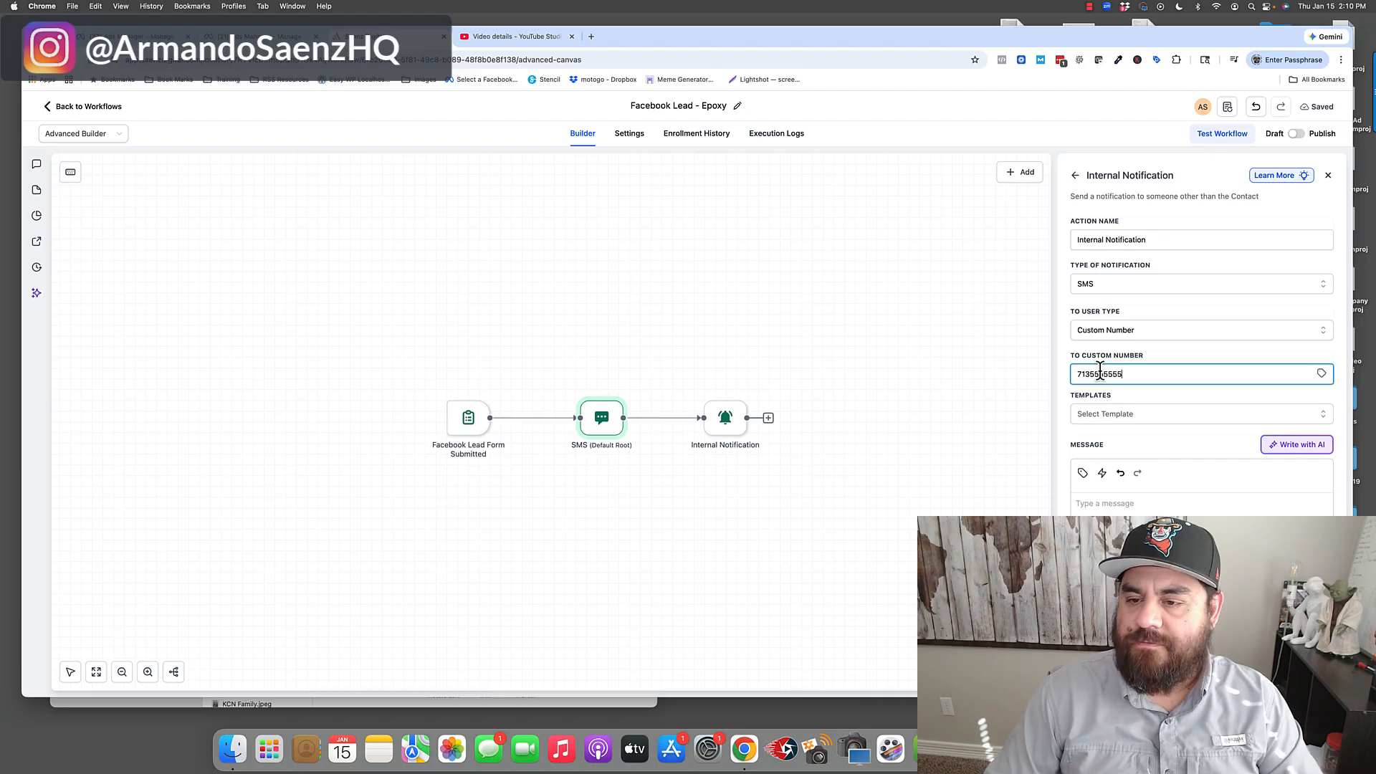
- Write the message "You have a new facebook lead:" followed by {{contact.name}}, {{contact.phone}} and {{contact.email}} on separate lines, and save the notification
left_click(1123, 566)
type("You have a new facebook lead: {{contact.name}} {{contact.phone}} {{contact.email}}")
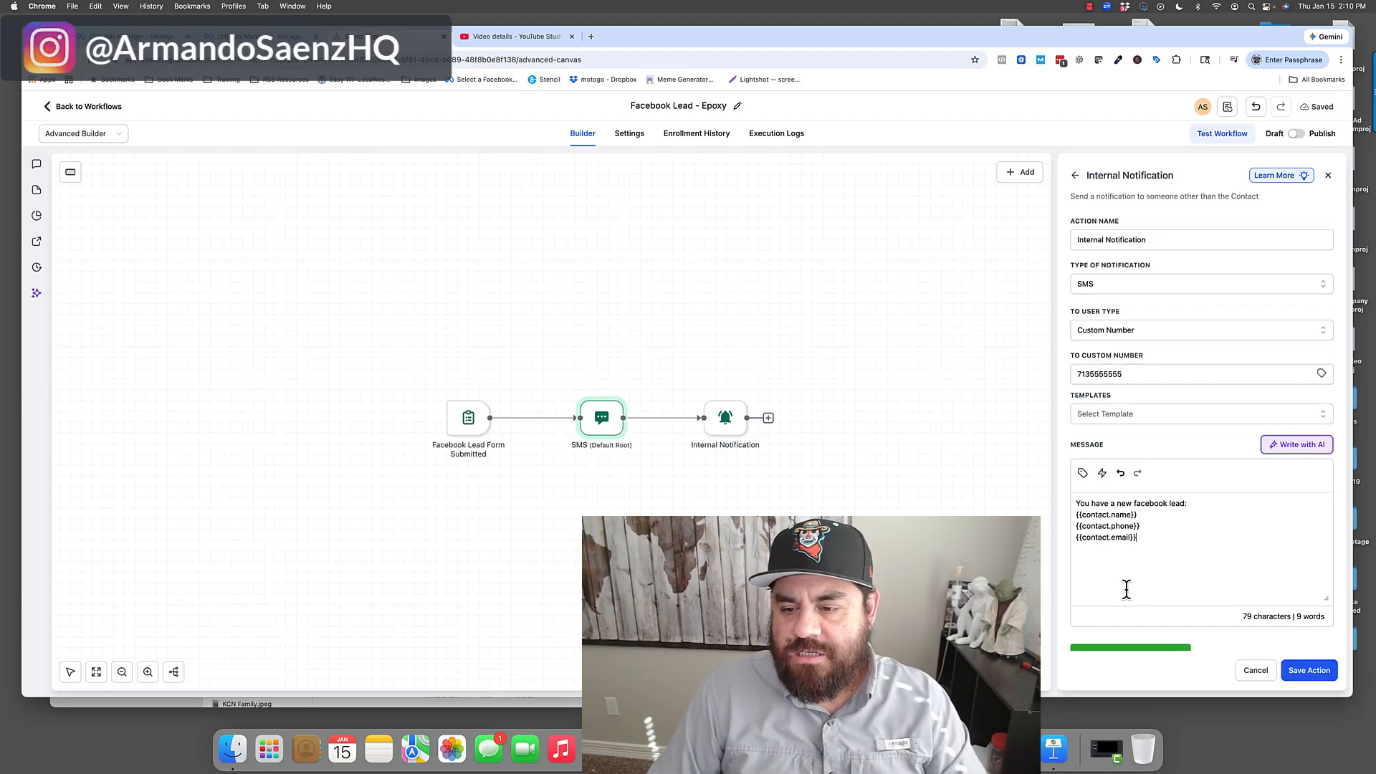
left_click_drag(1139, 515, 1107, 537)
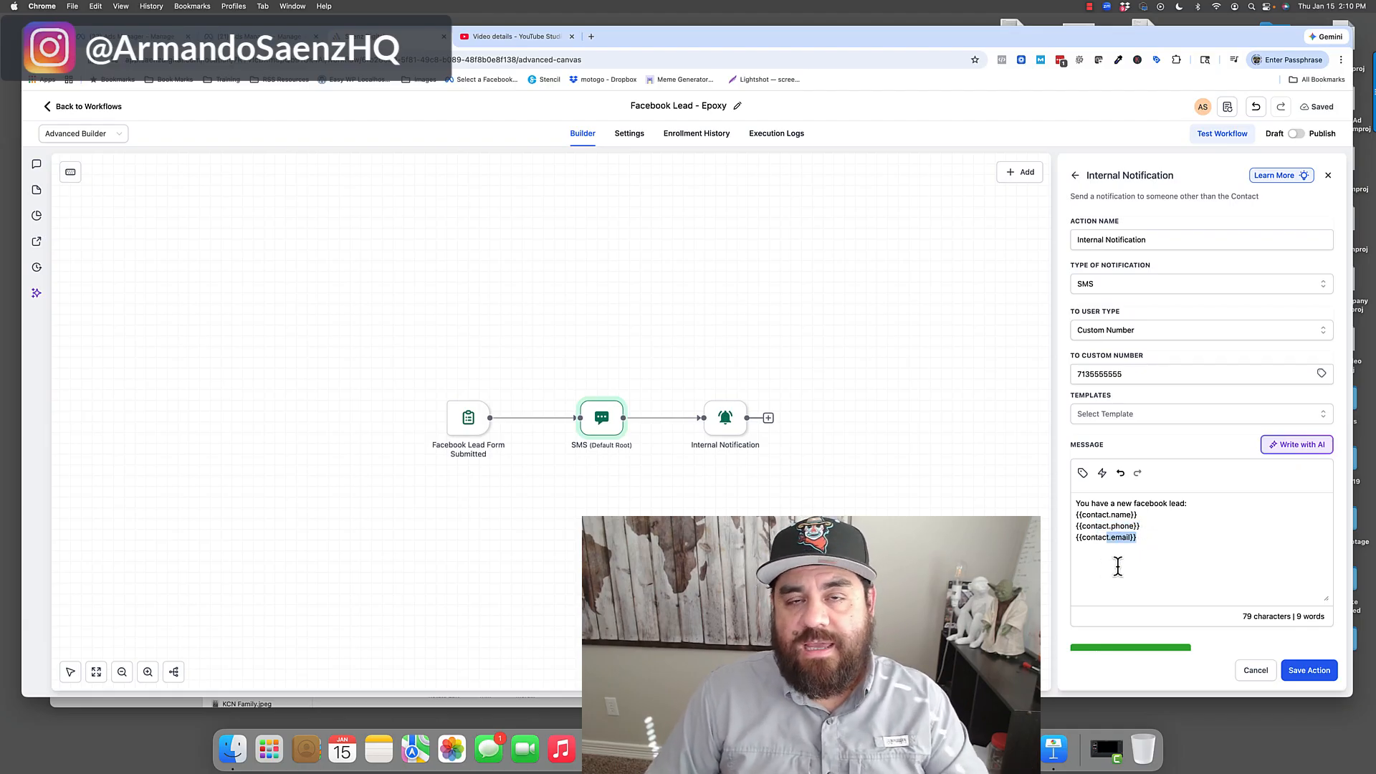
left_click(1307, 670)
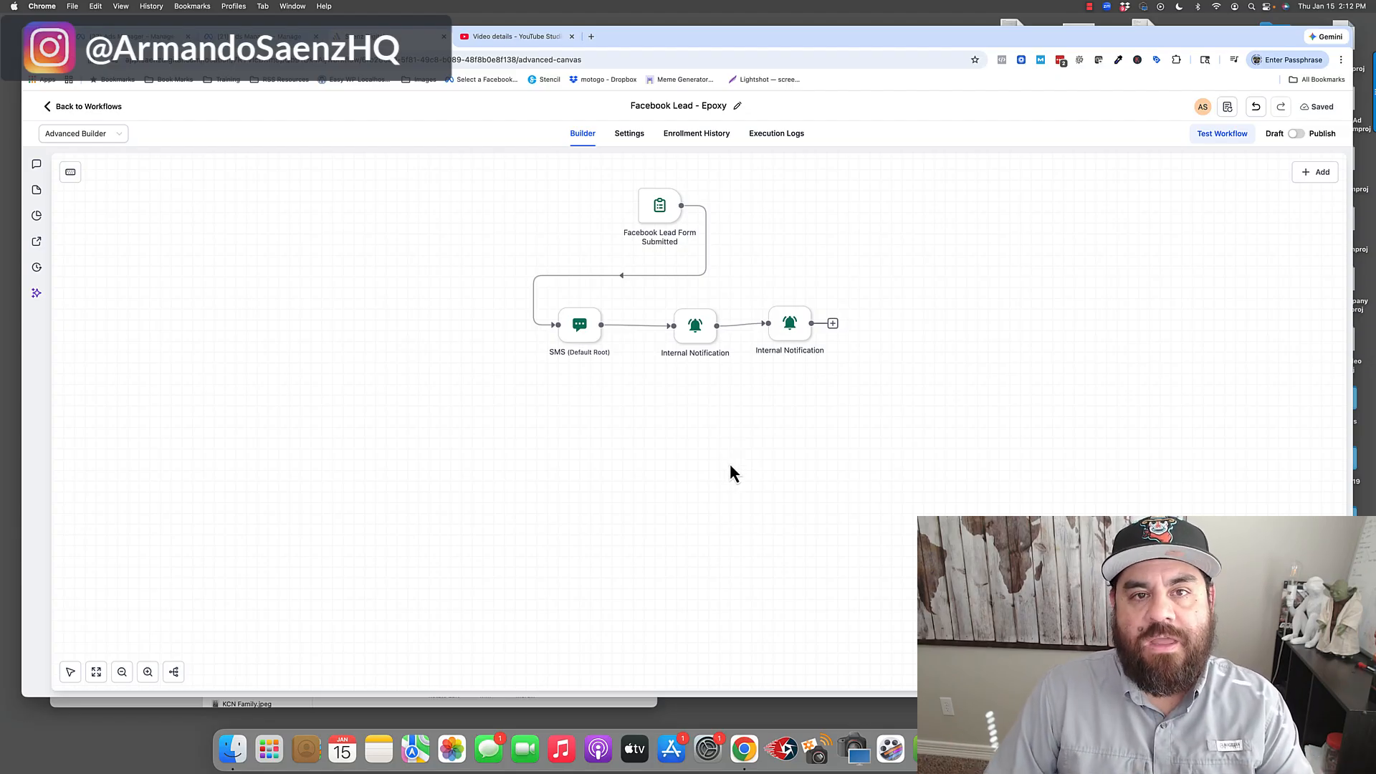
- Add a Create Opportunity action after the second internal notification and set its pipeline to New Pipeline
left_click(833, 323)
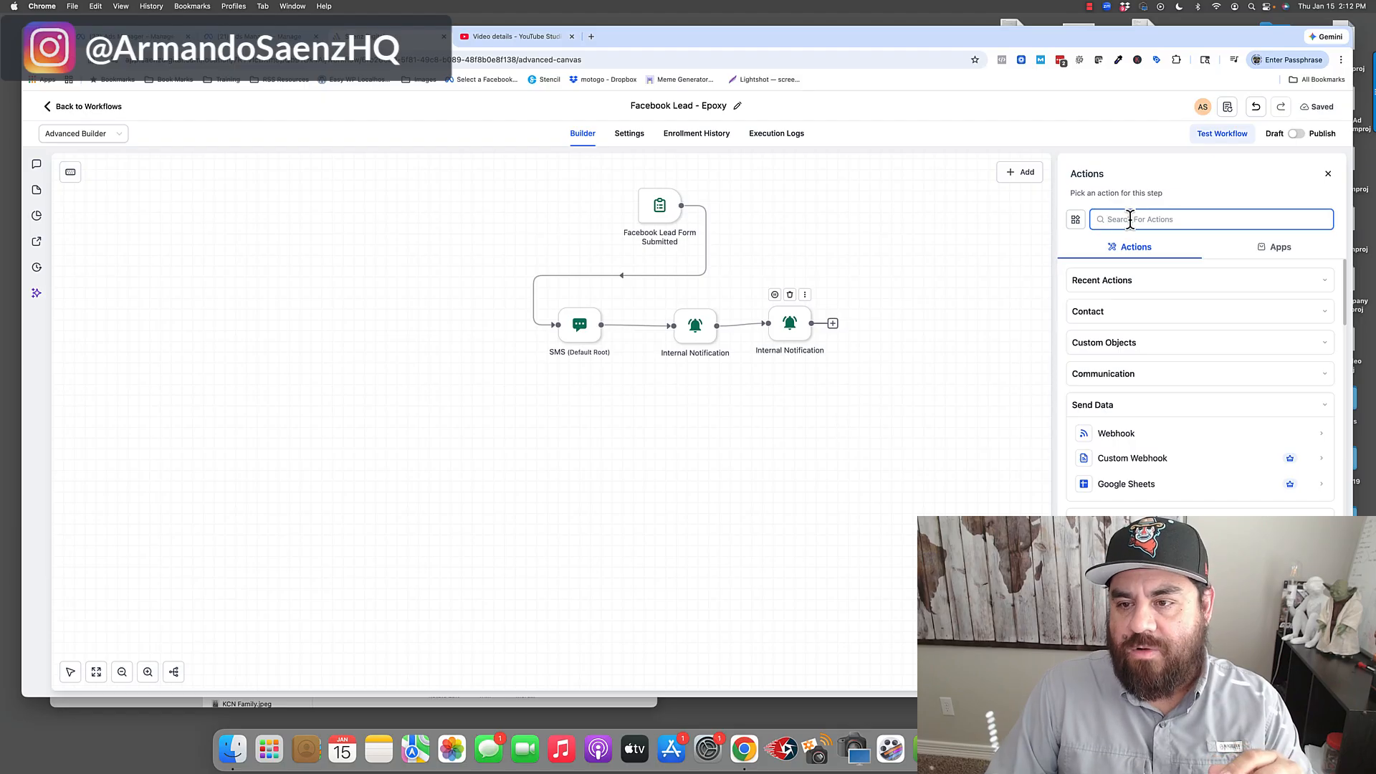
type("opp")
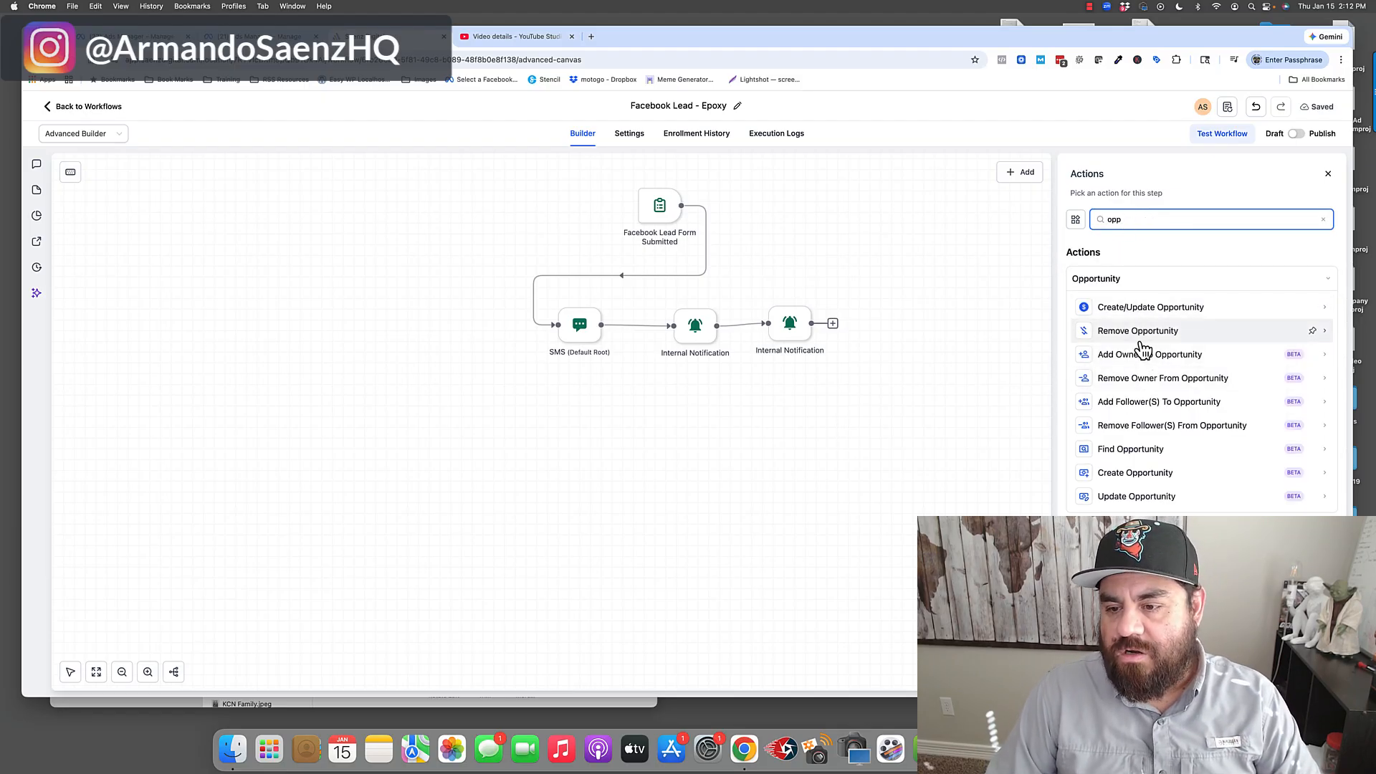
left_click(1136, 472)
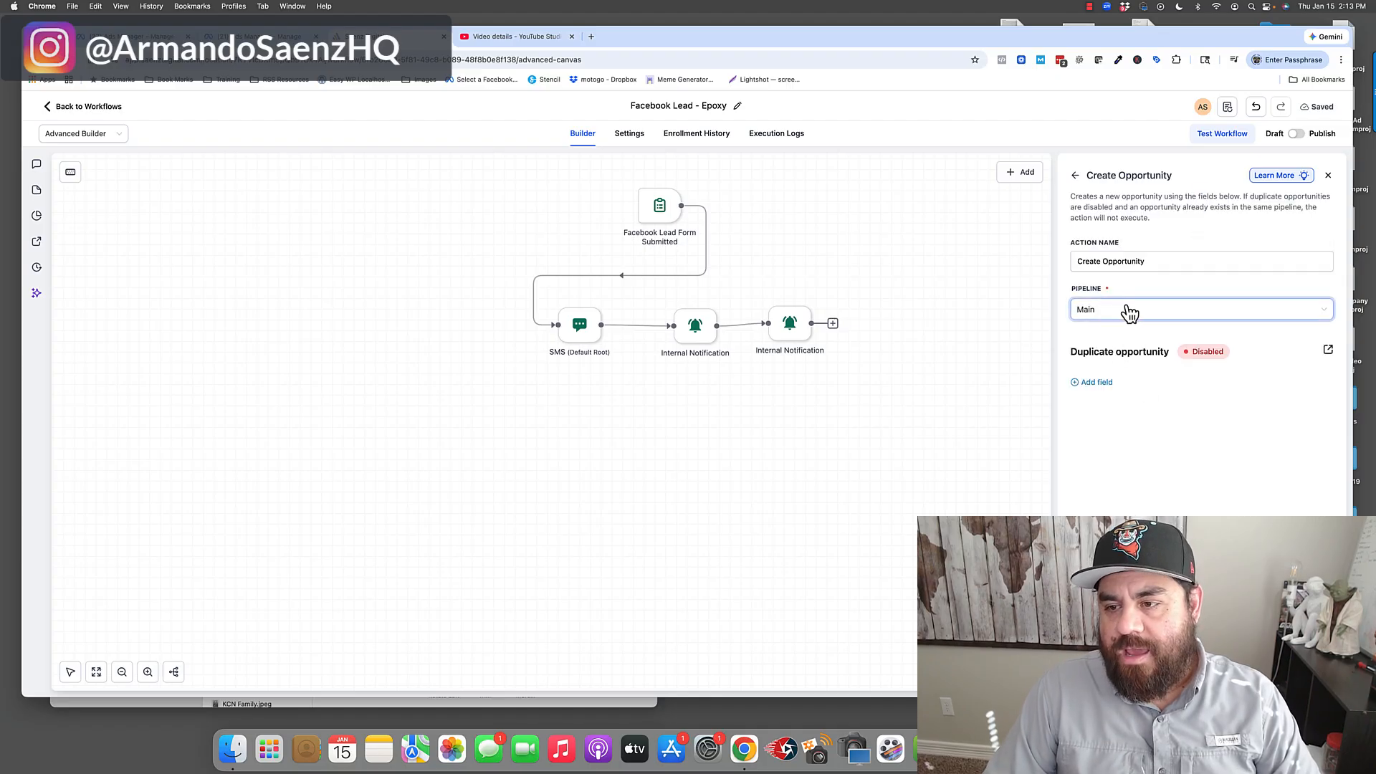
left_click(1137, 312)
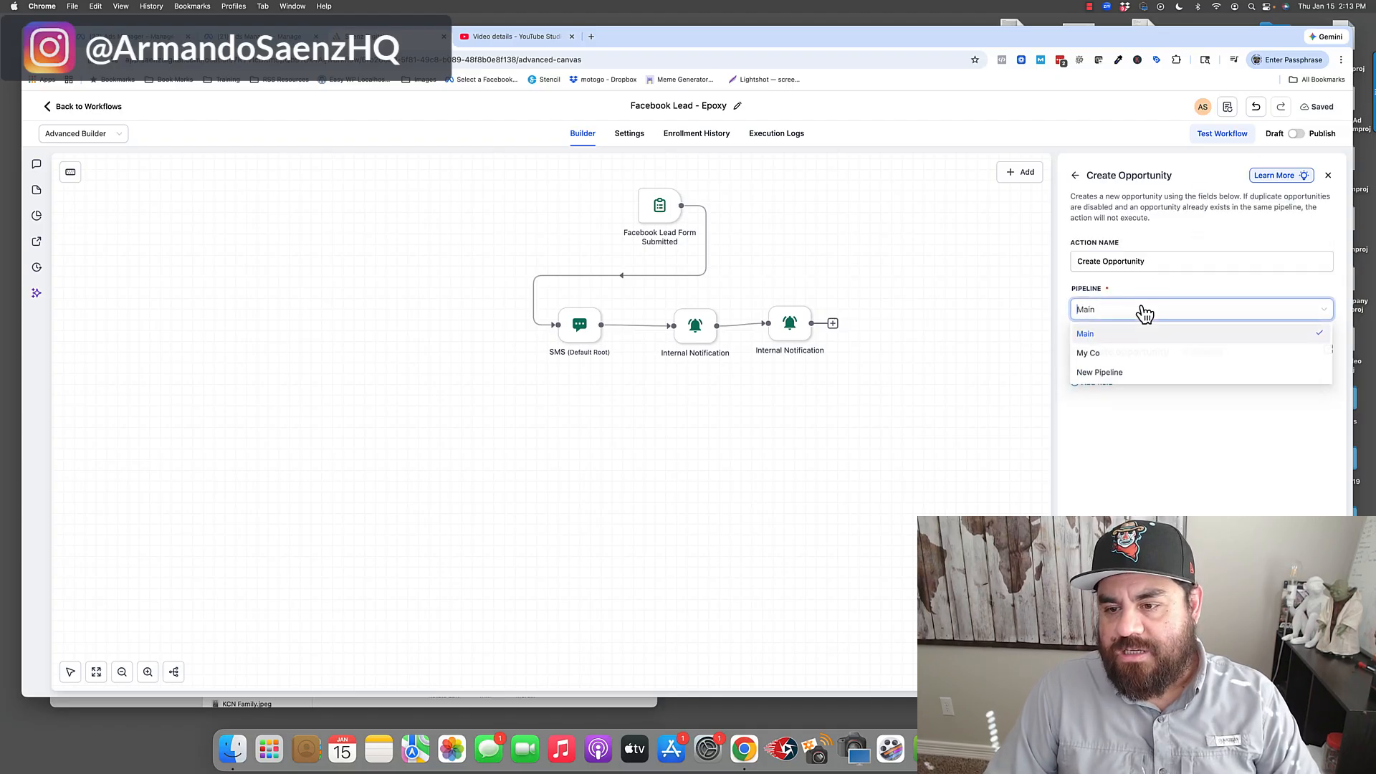
left_click(1116, 373)
- Add an Opportunity Name field to the opportunity and fill it with the contact's Full Name variable
left_click(1104, 382)
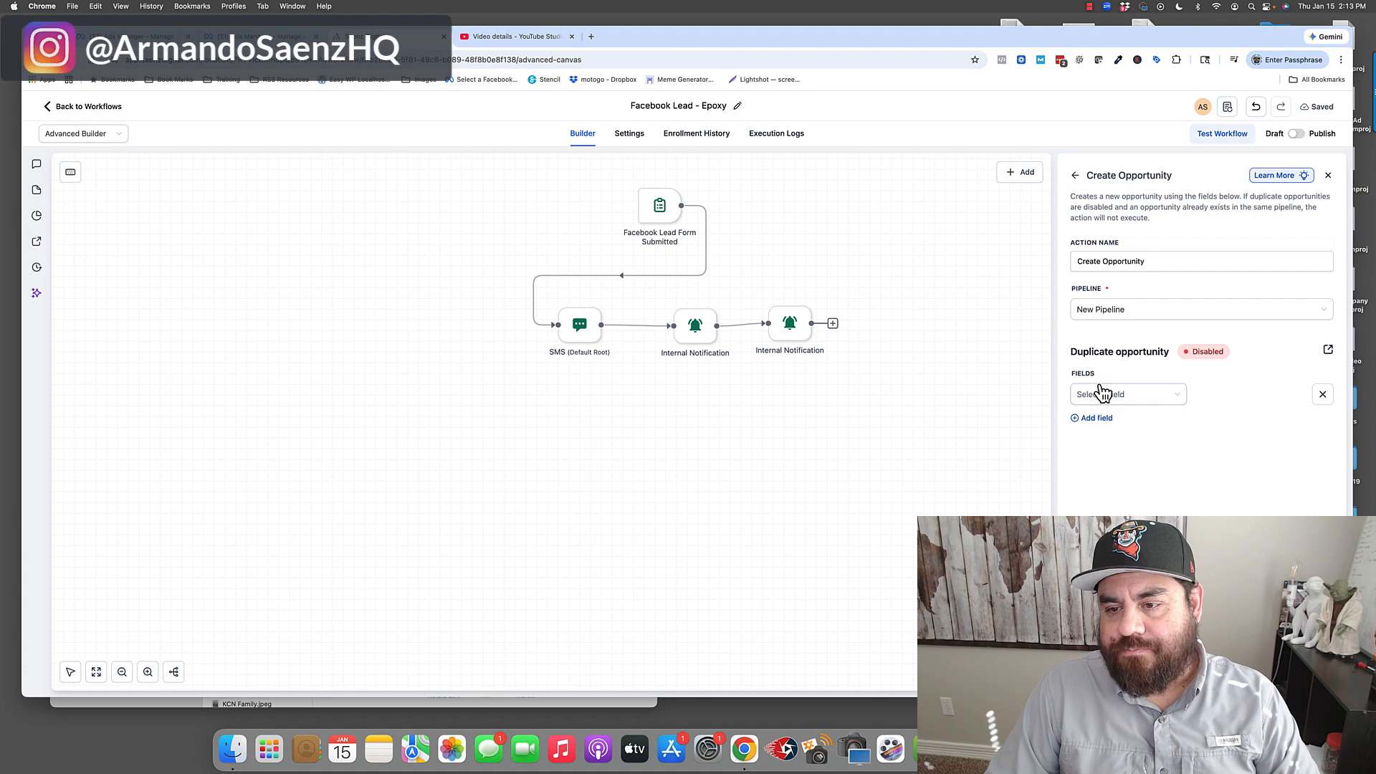
left_click(1119, 396)
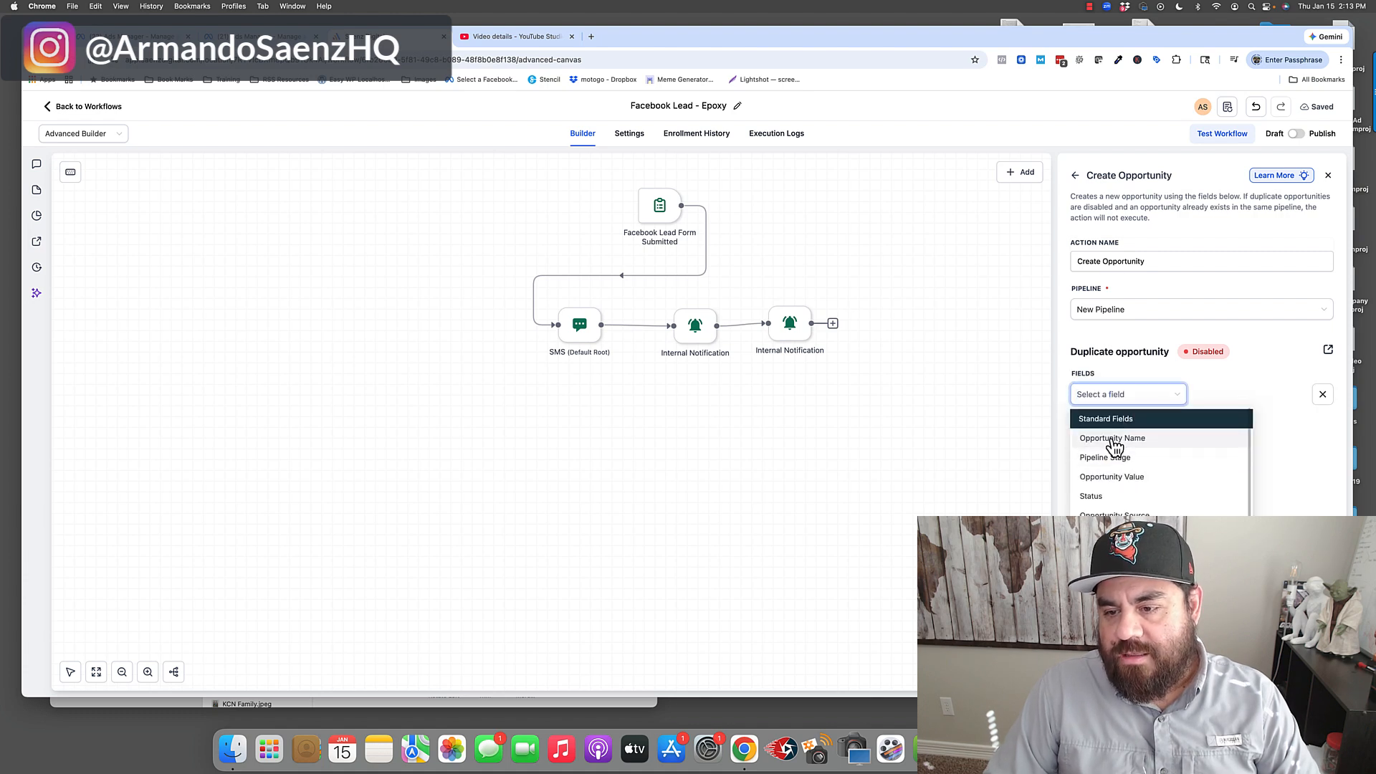
left_click(1112, 438)
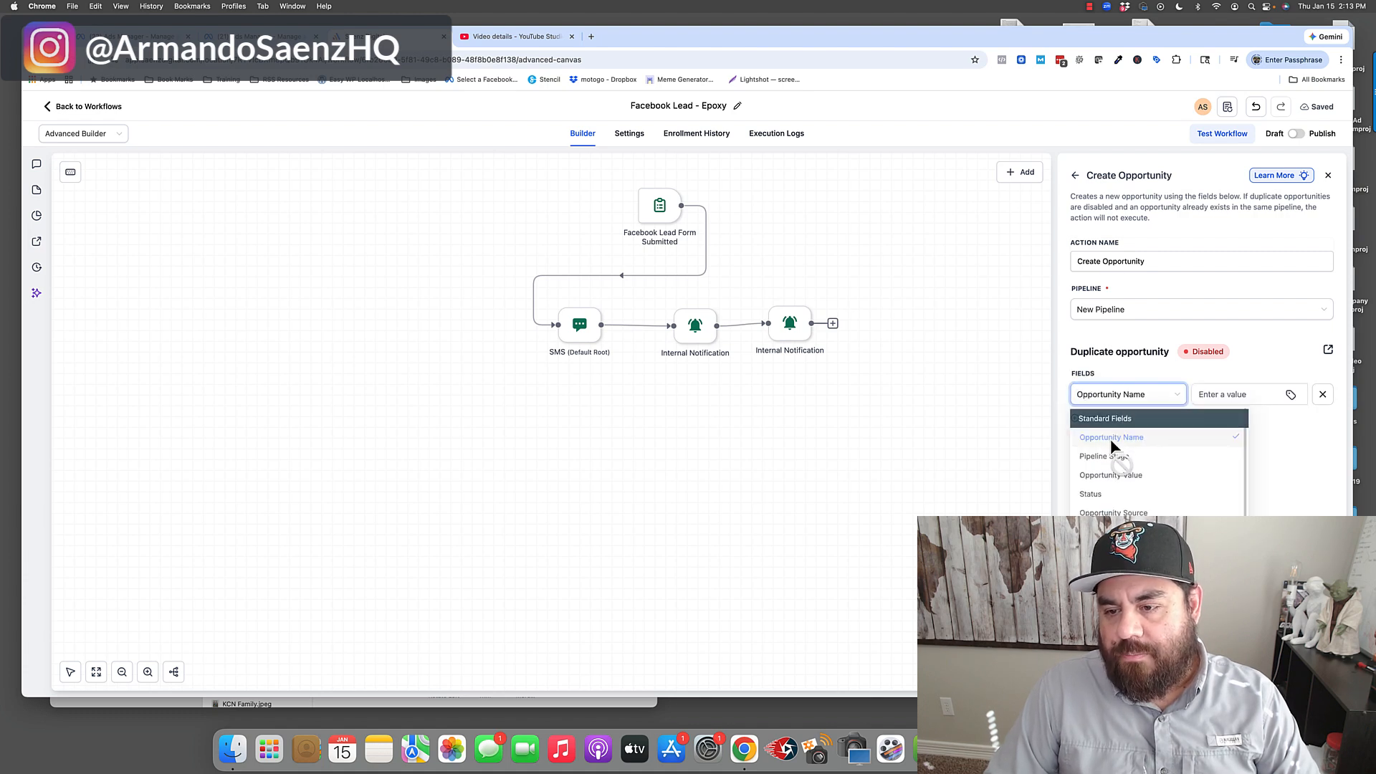
left_click(1290, 394)
left_click(1150, 301)
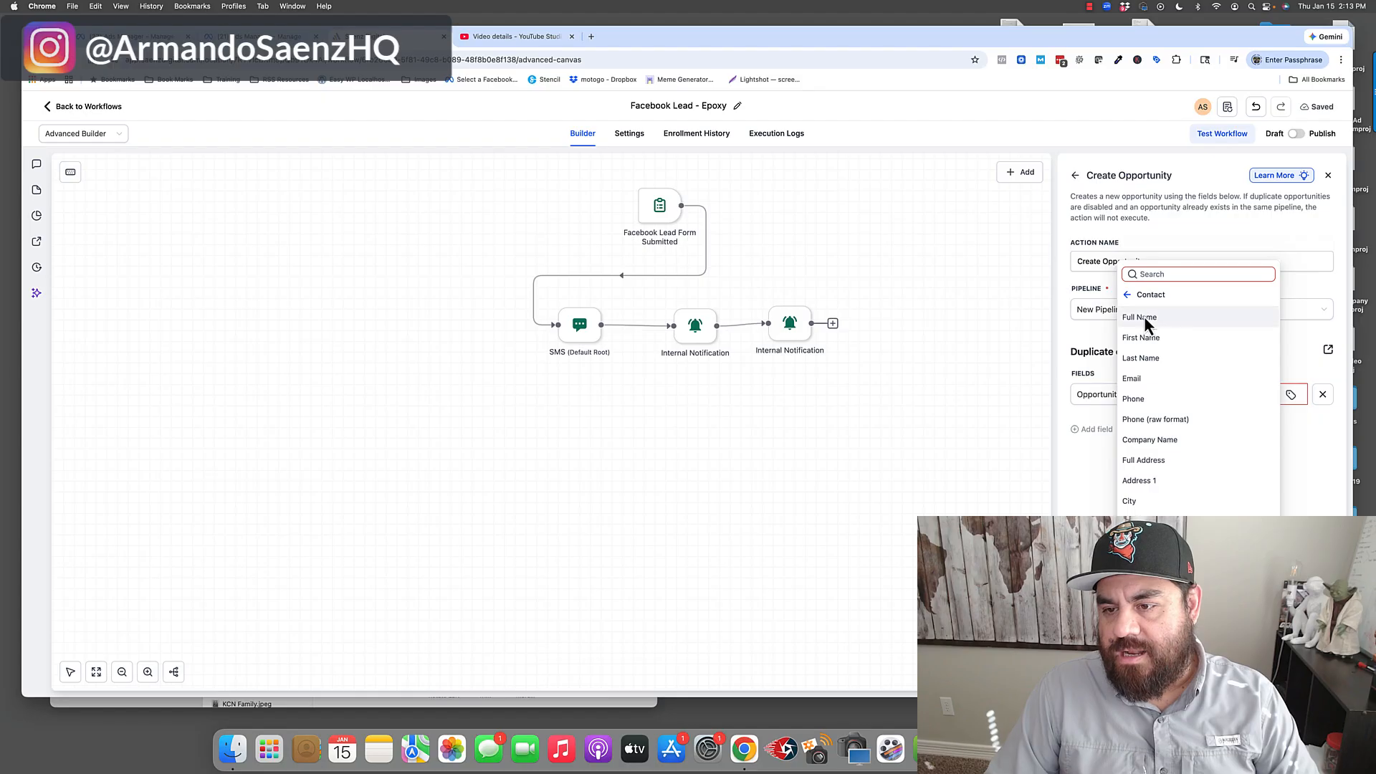
left_click(1143, 316)
- Add a Pipeline Stage field to the opportunity with the value New Lead
left_click(1096, 418)
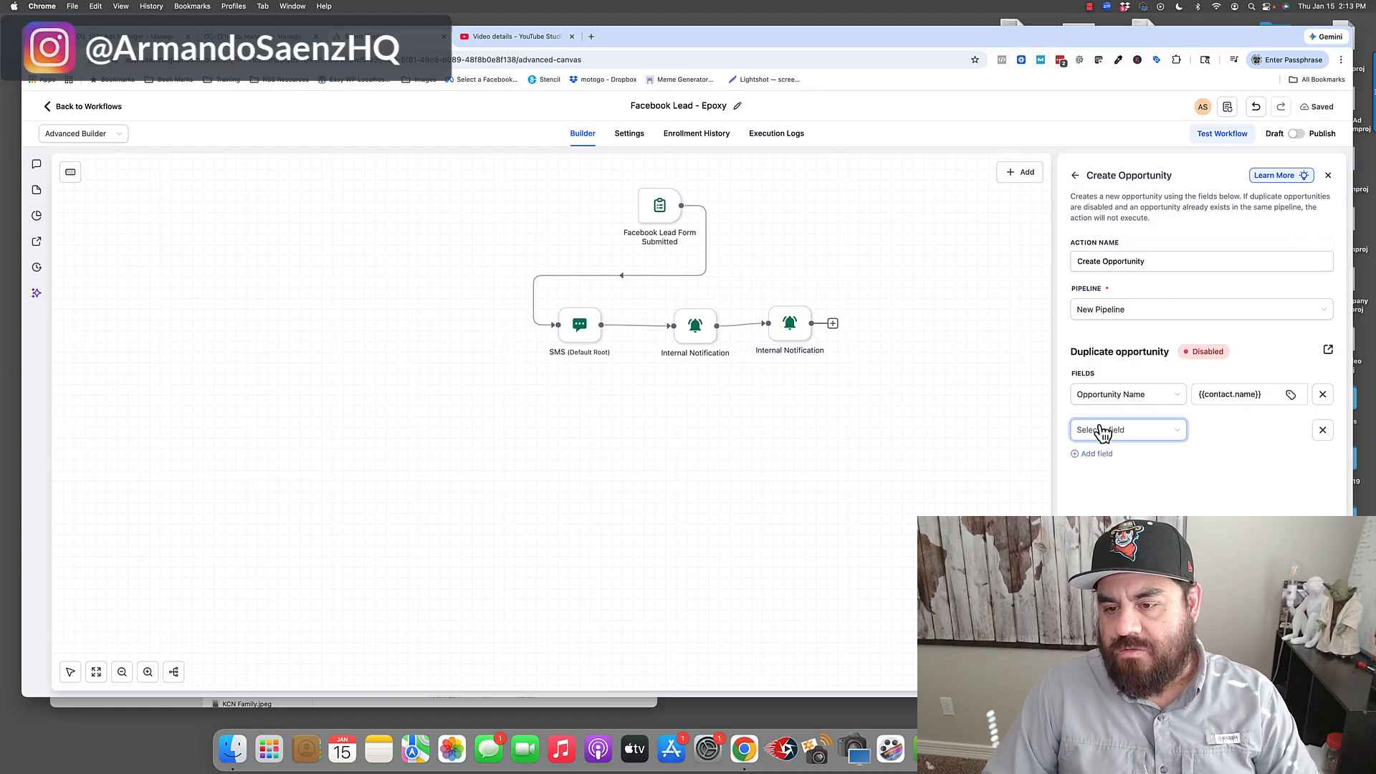
left_click(1107, 429)
scroll(1139, 490, "down", 1)
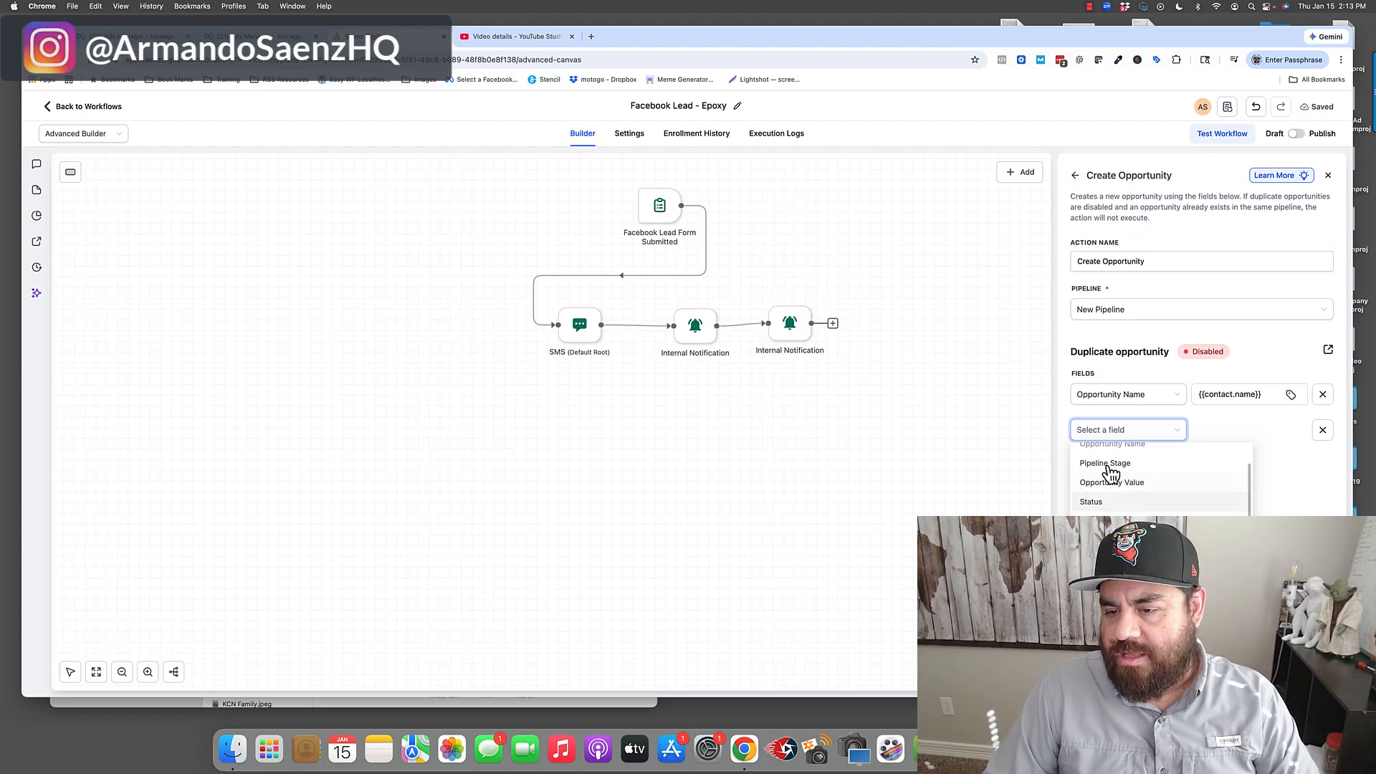
left_click(1100, 464)
left_click(1267, 438)
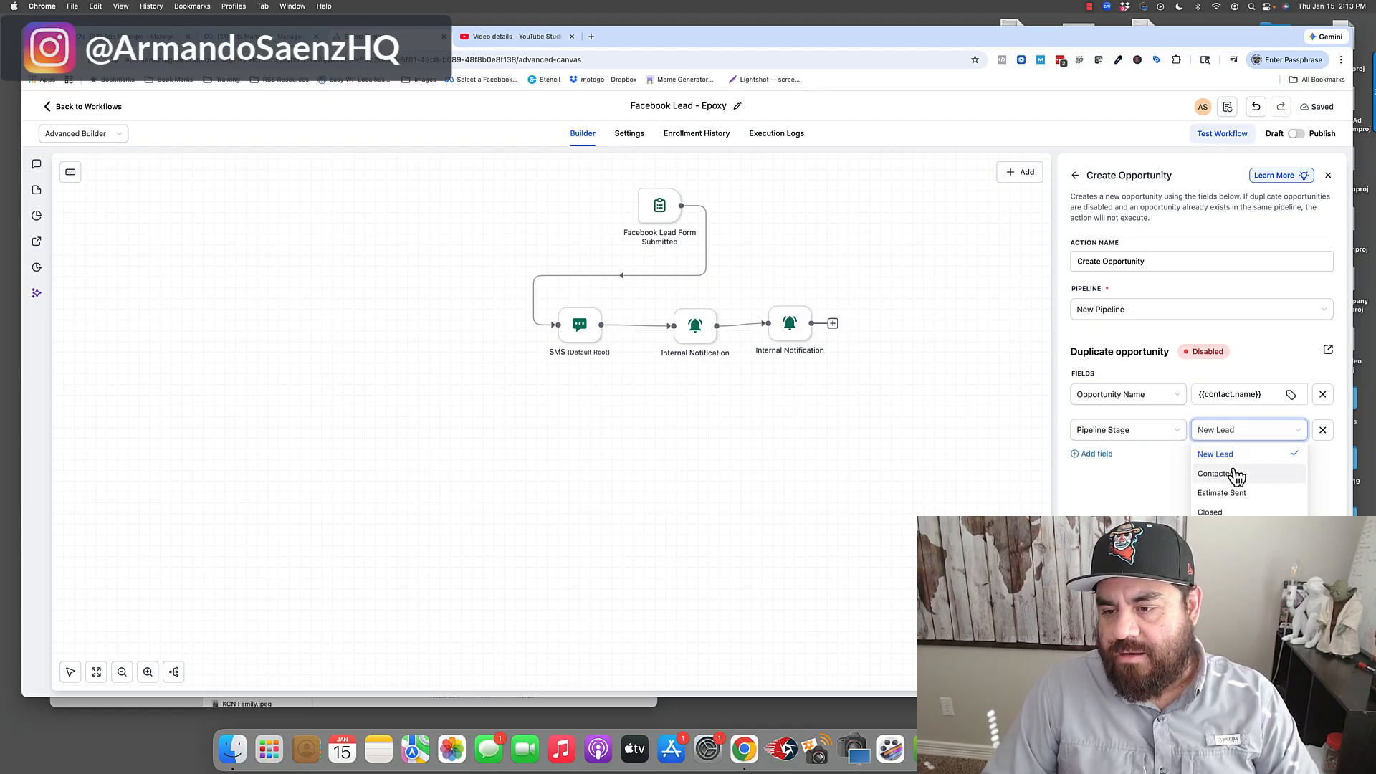
left_click(1200, 457)
- Add a Status field with the value Open to the opportunity and save the action
left_click(1093, 453)
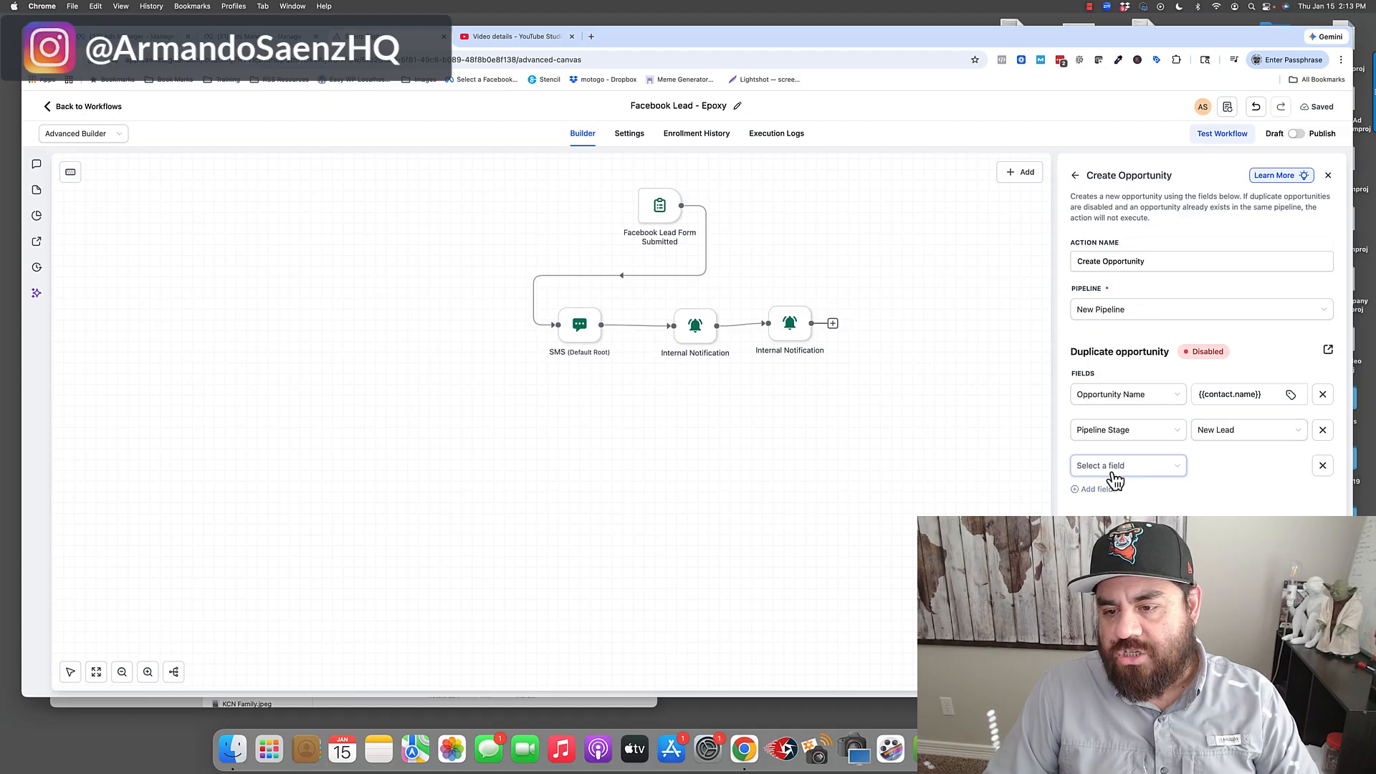
left_click(1116, 467)
scroll(1128, 545, "down", 1)
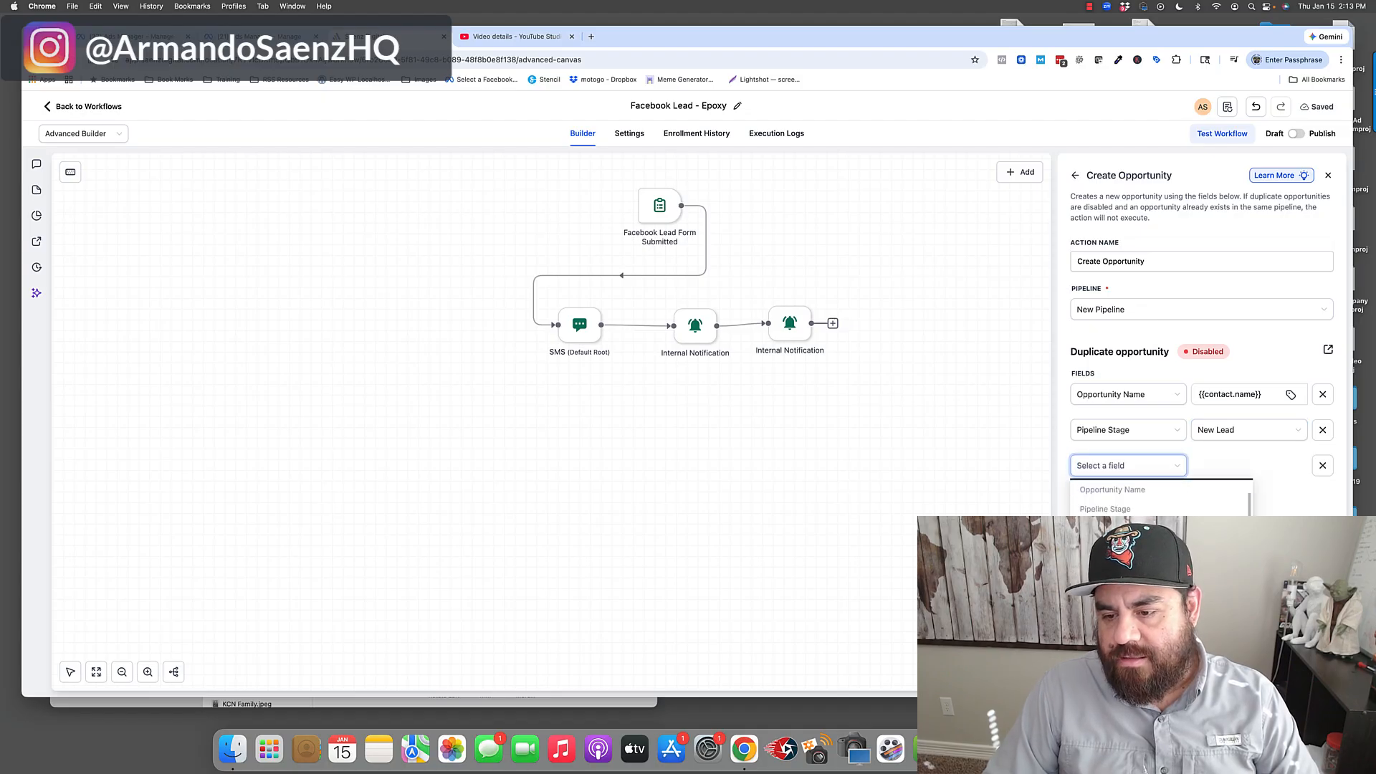
left_click(1118, 551)
left_click(1261, 468)
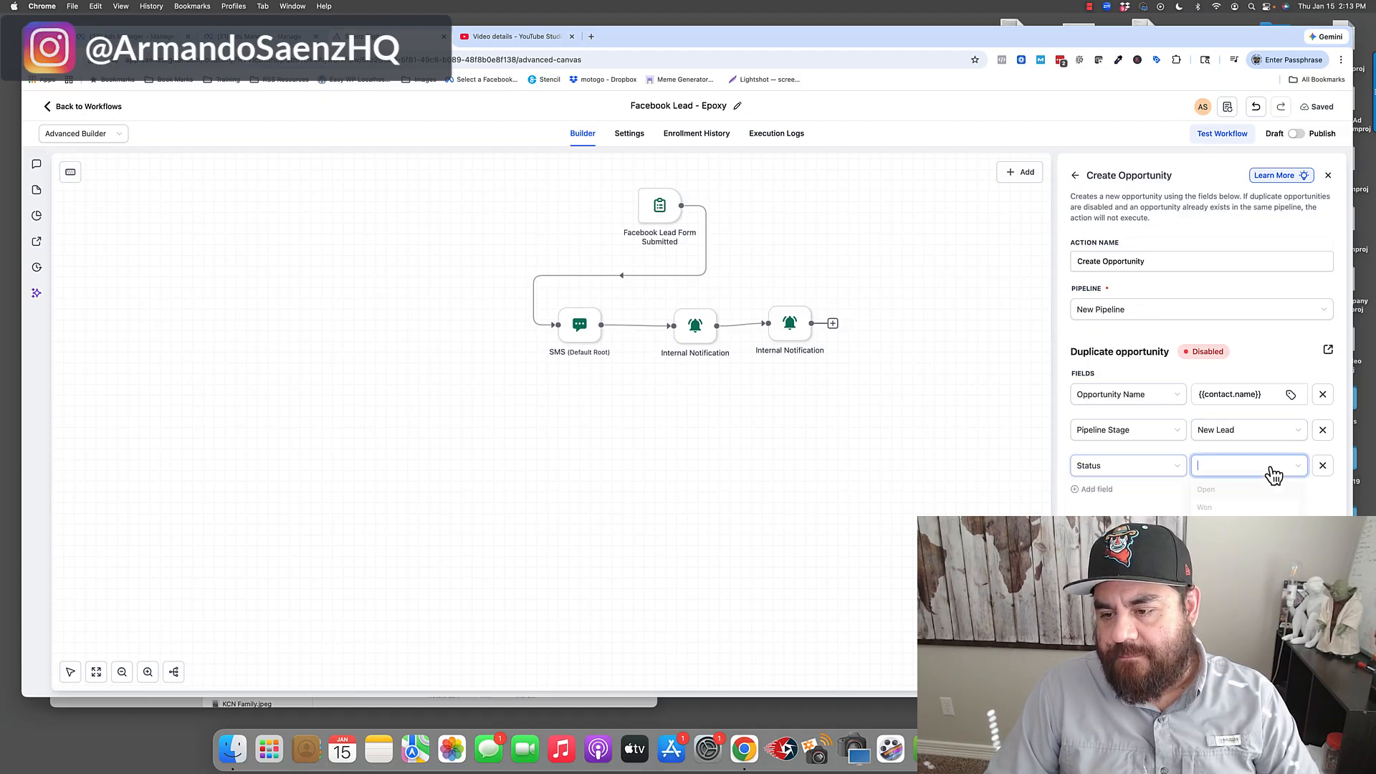
left_click(1215, 494)
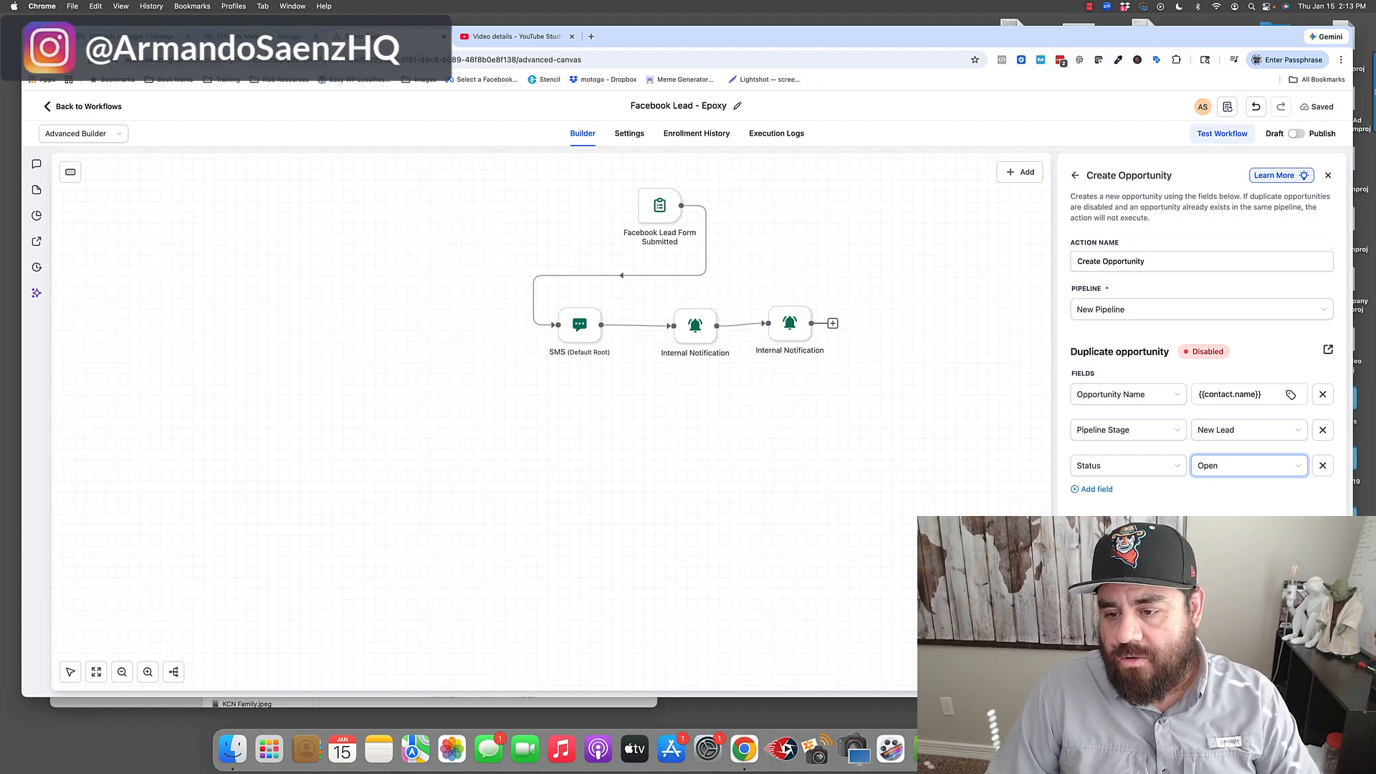
left_click(1298, 671)
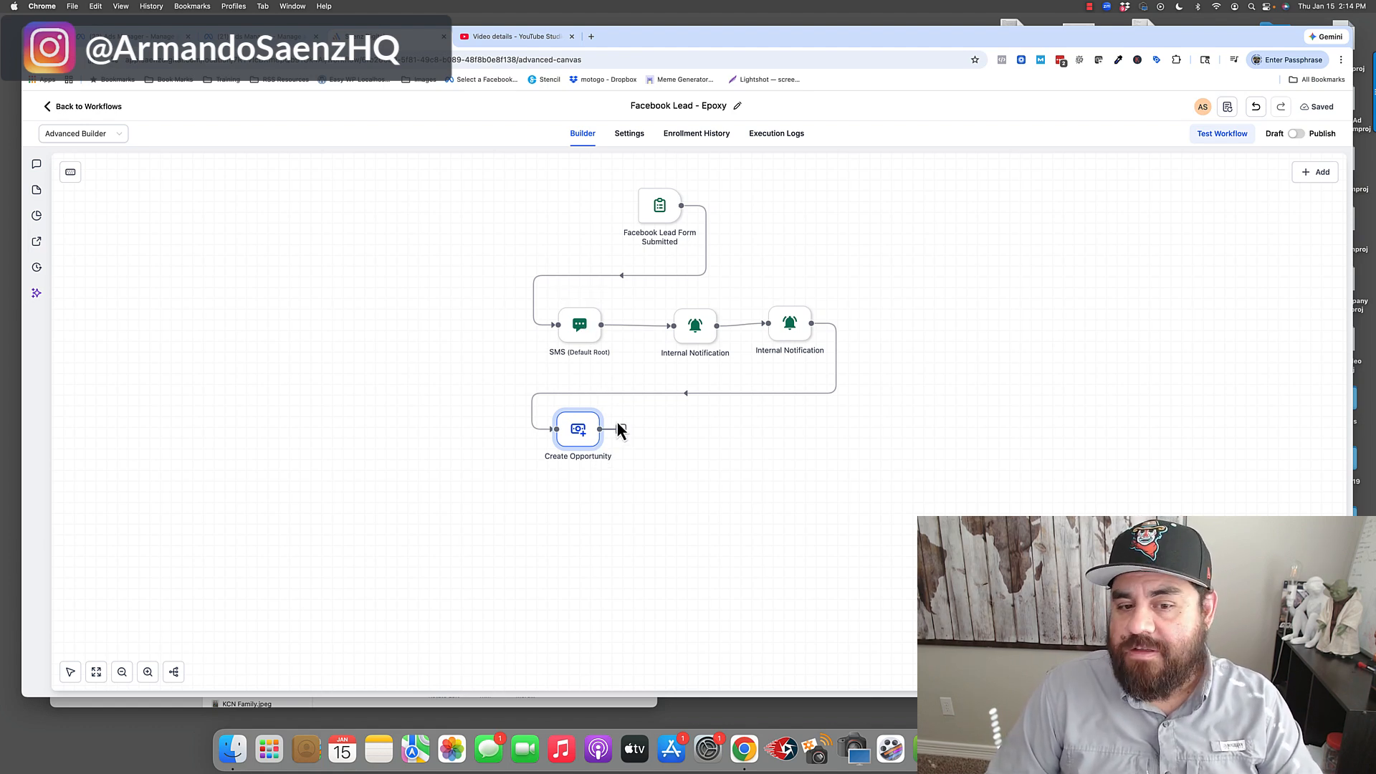
- Add a Wait action after Create Opportunity that waits for a Contact Reply to the SMS step
left_click(1315, 172)
left_click(1165, 218)
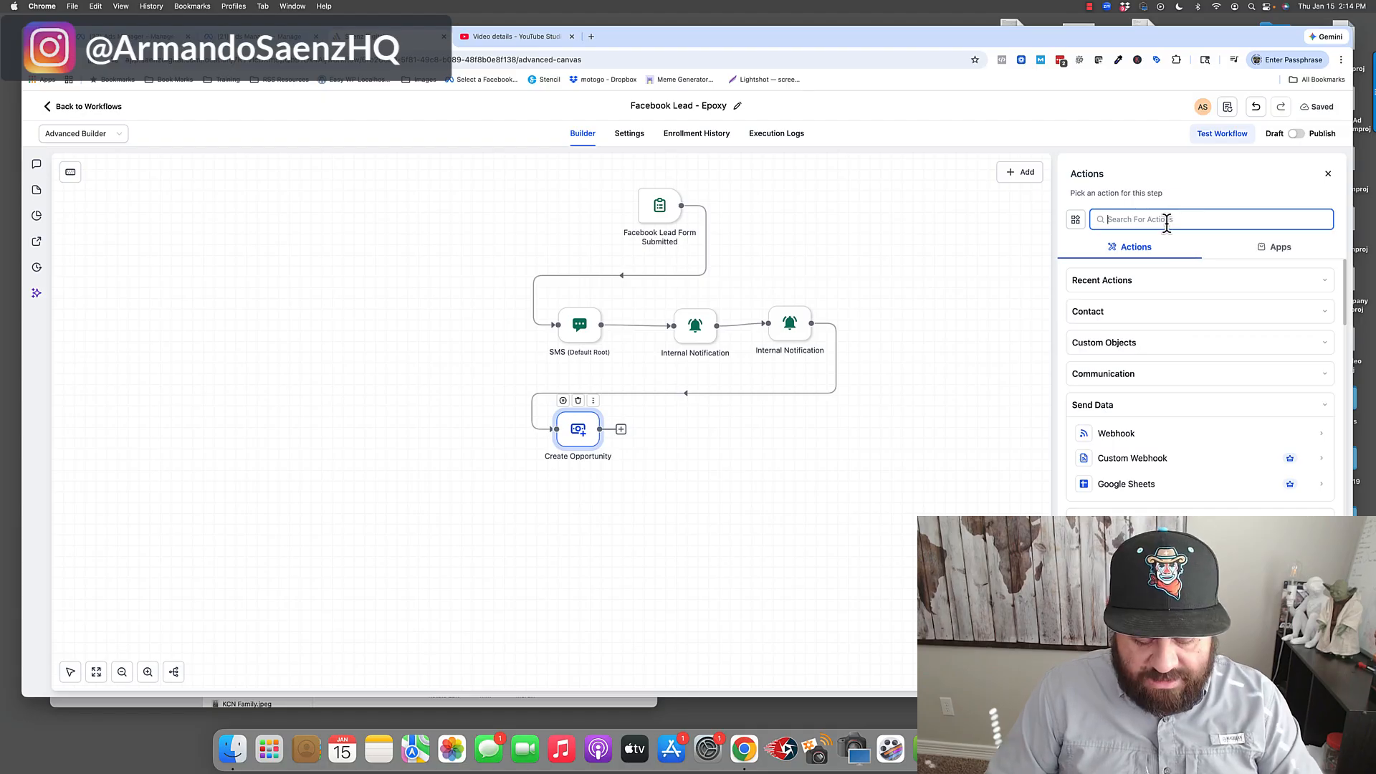
type("wai")
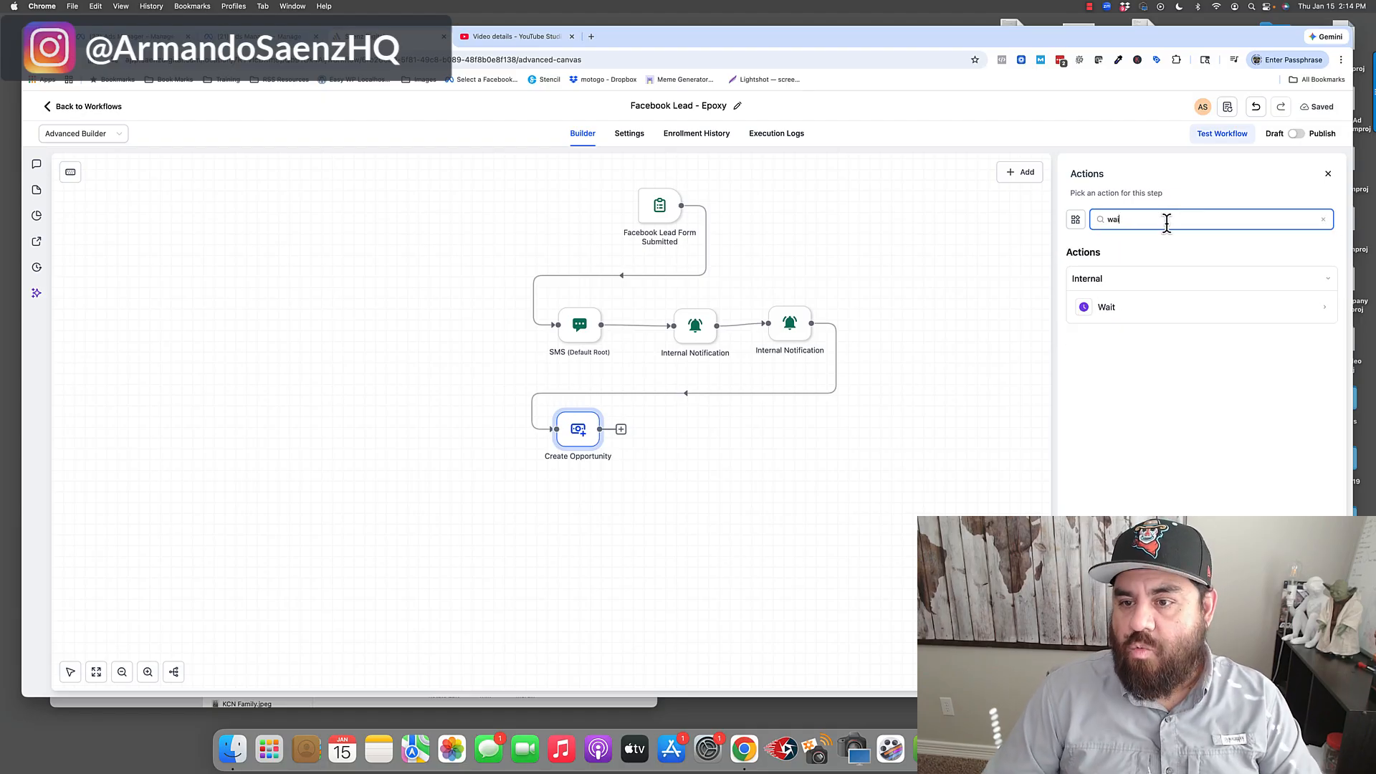
left_click(1127, 309)
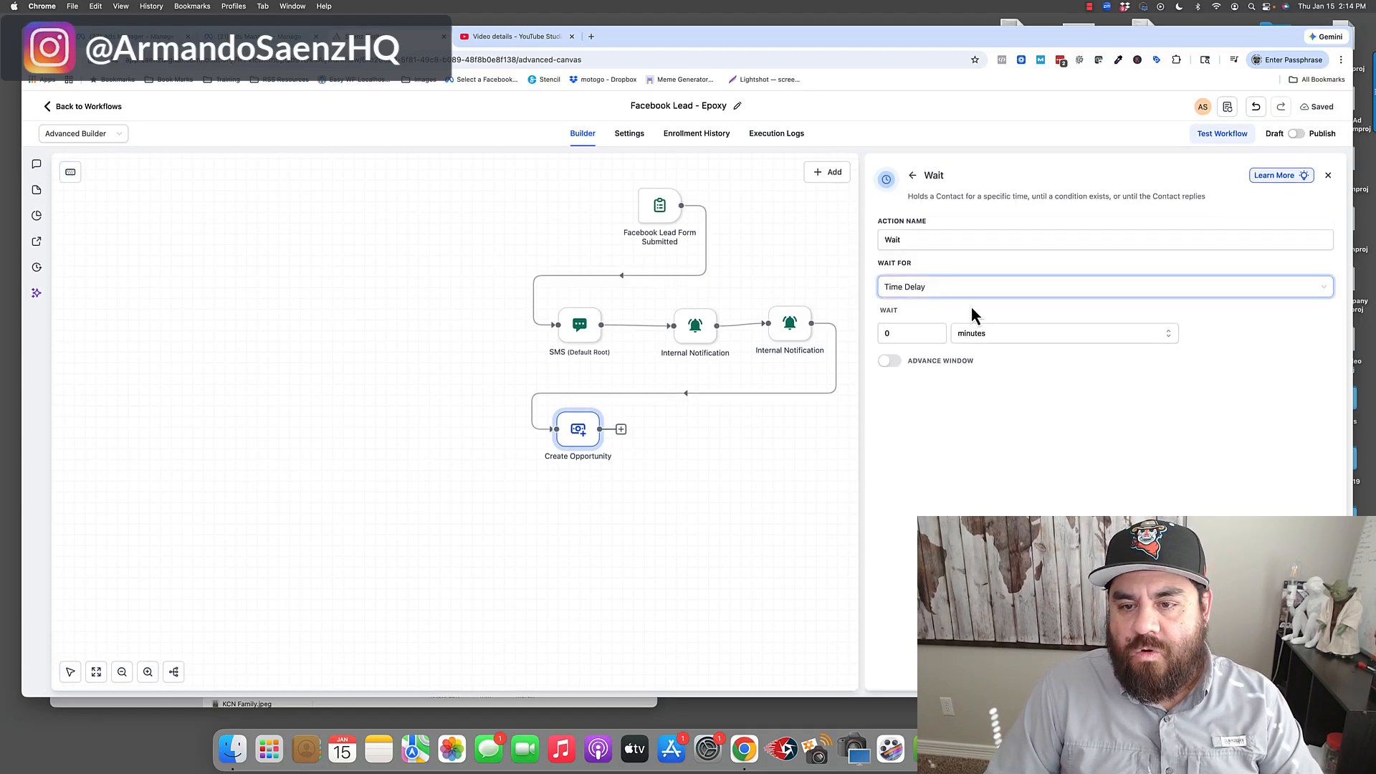
left_click(929, 292)
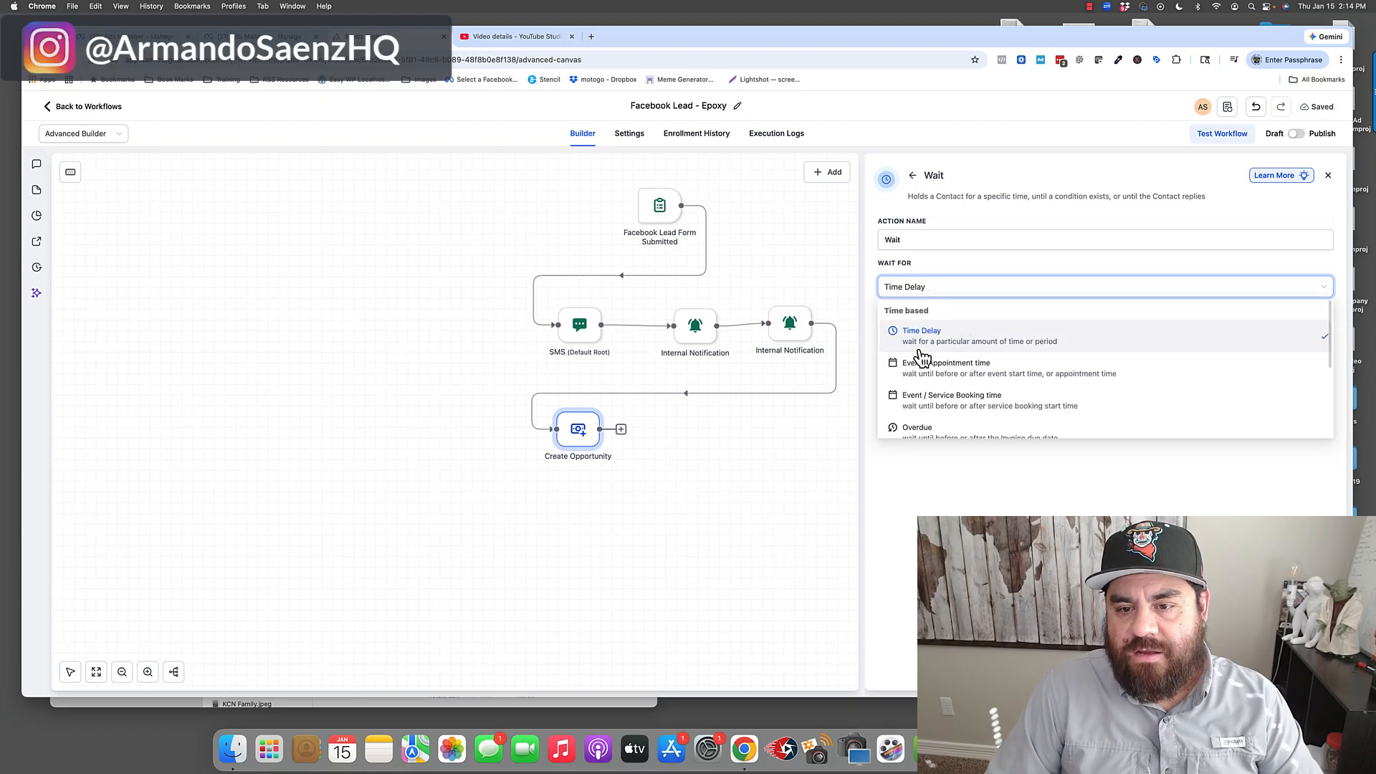
scroll(932, 383, "down", 5)
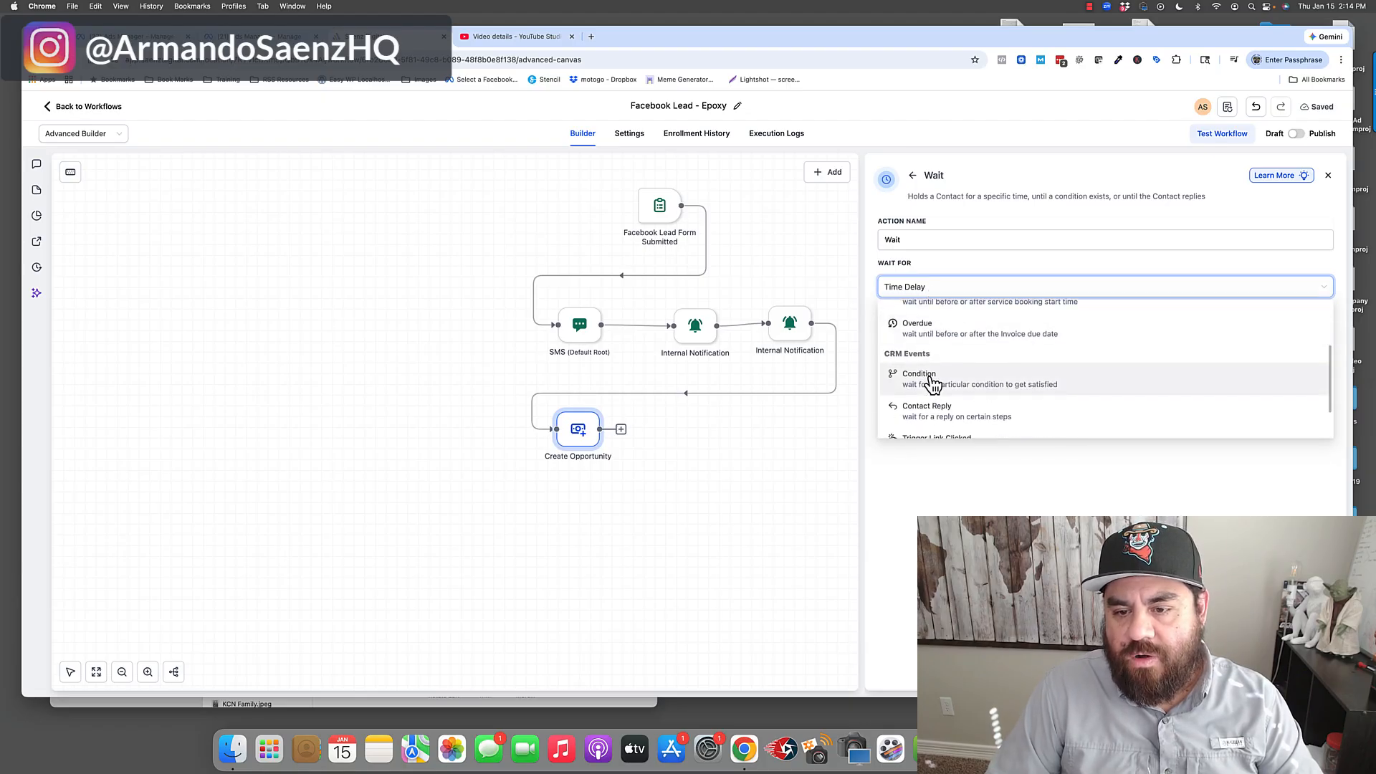
left_click(938, 385)
left_click(945, 333)
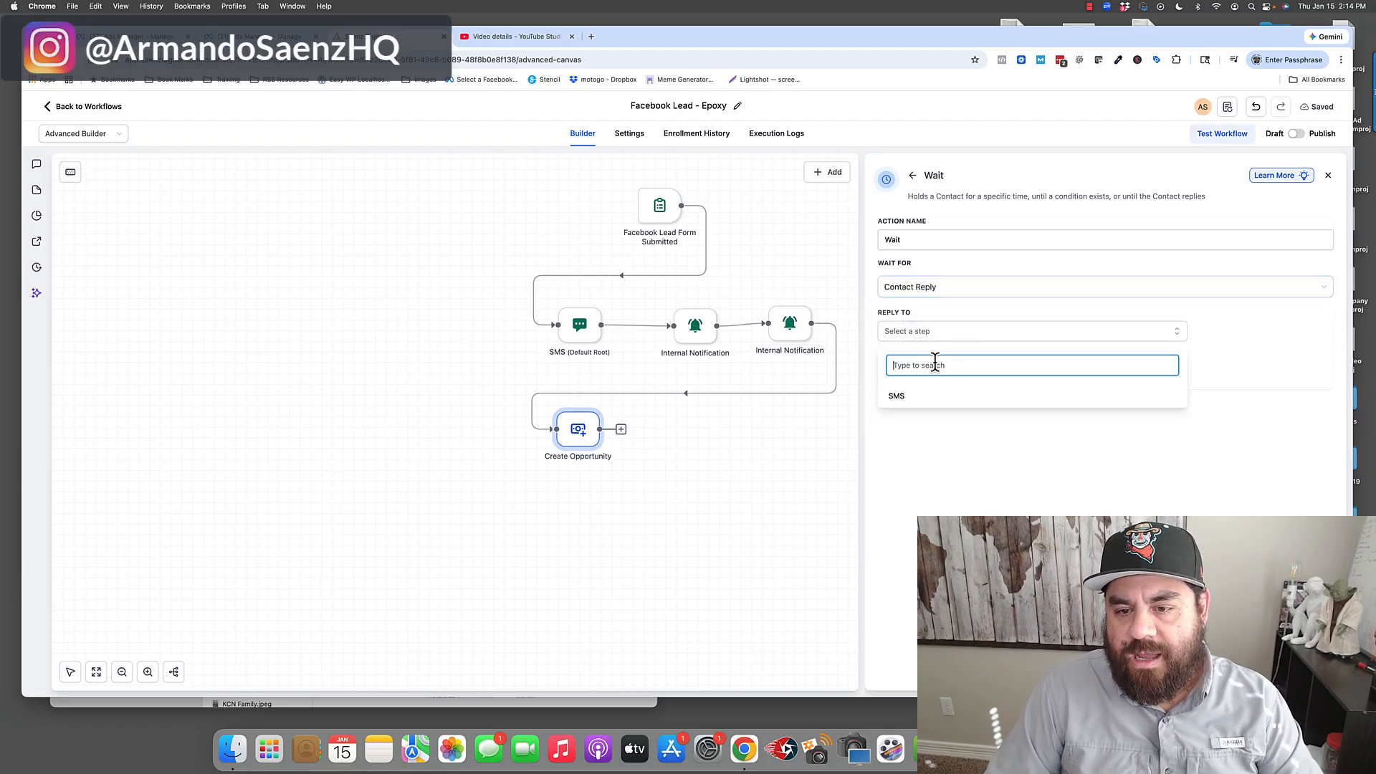
left_click(896, 403)
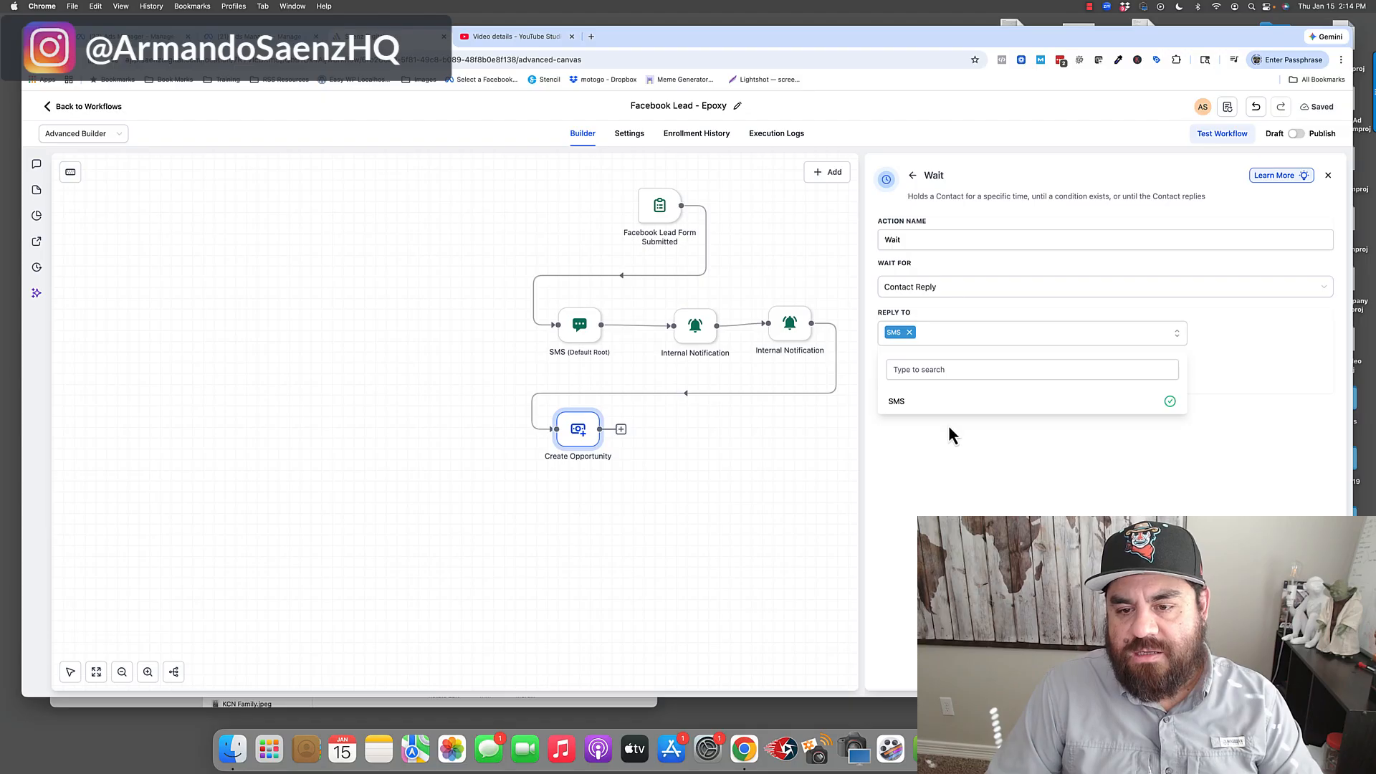
left_click(948, 424)
- Enable the wait's timeout, set it to 15 minutes, and save the action
left_click(889, 385)
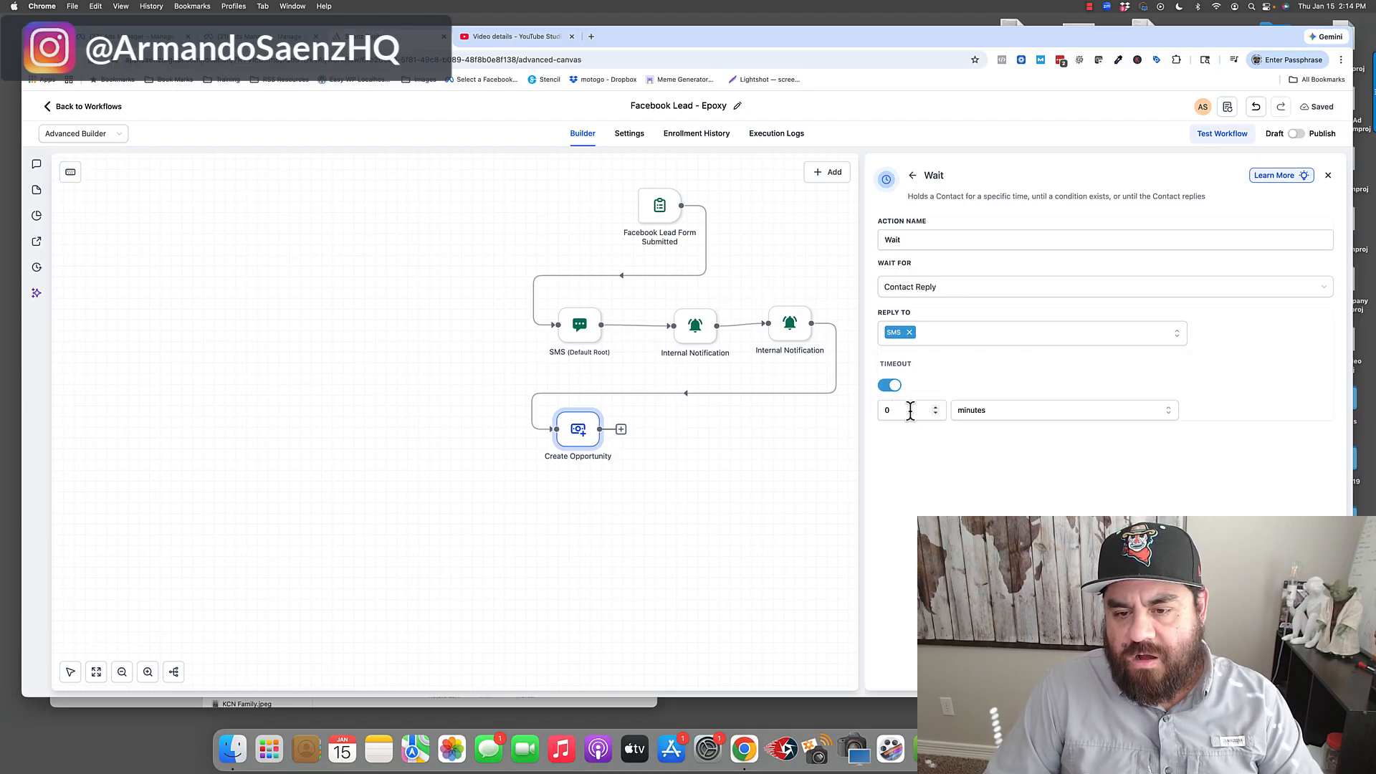
left_click_drag(909, 411, 880, 409)
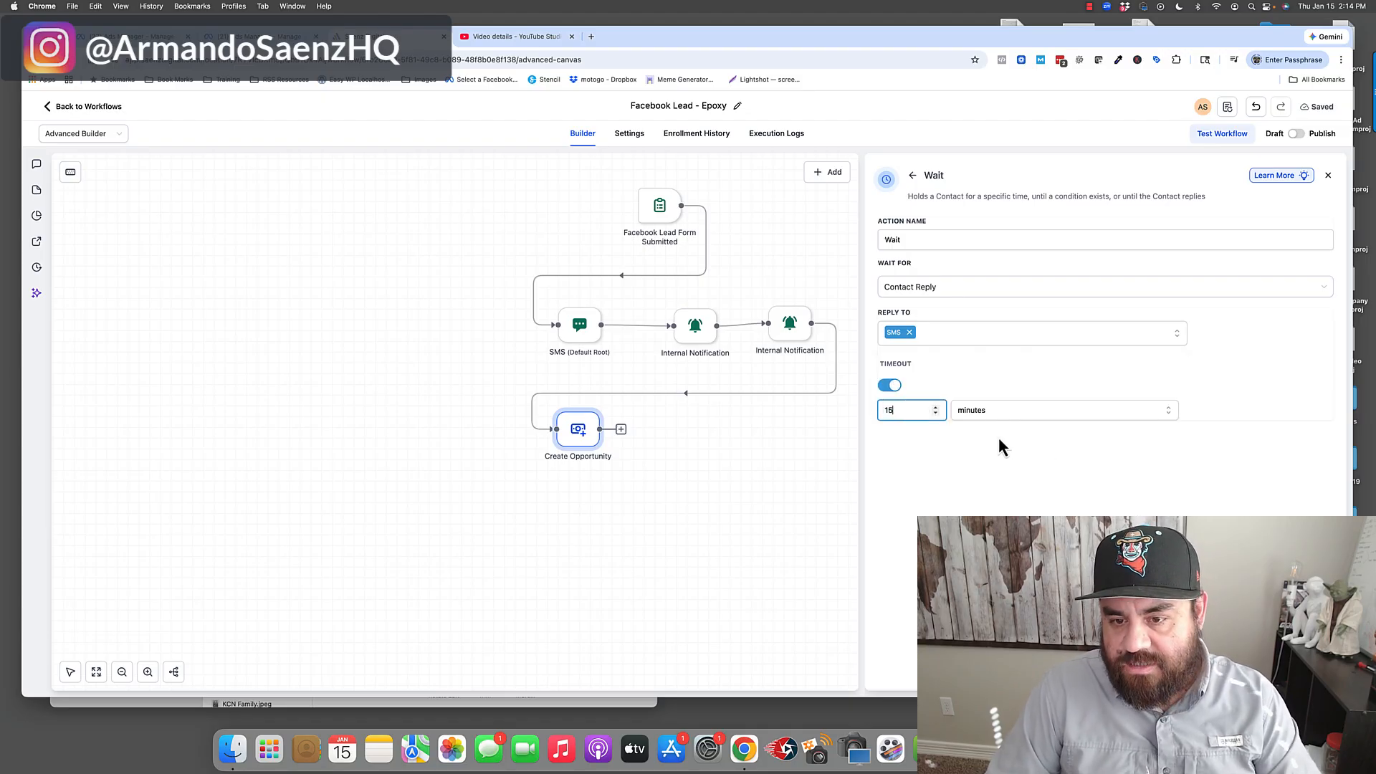
left_click(1298, 672)
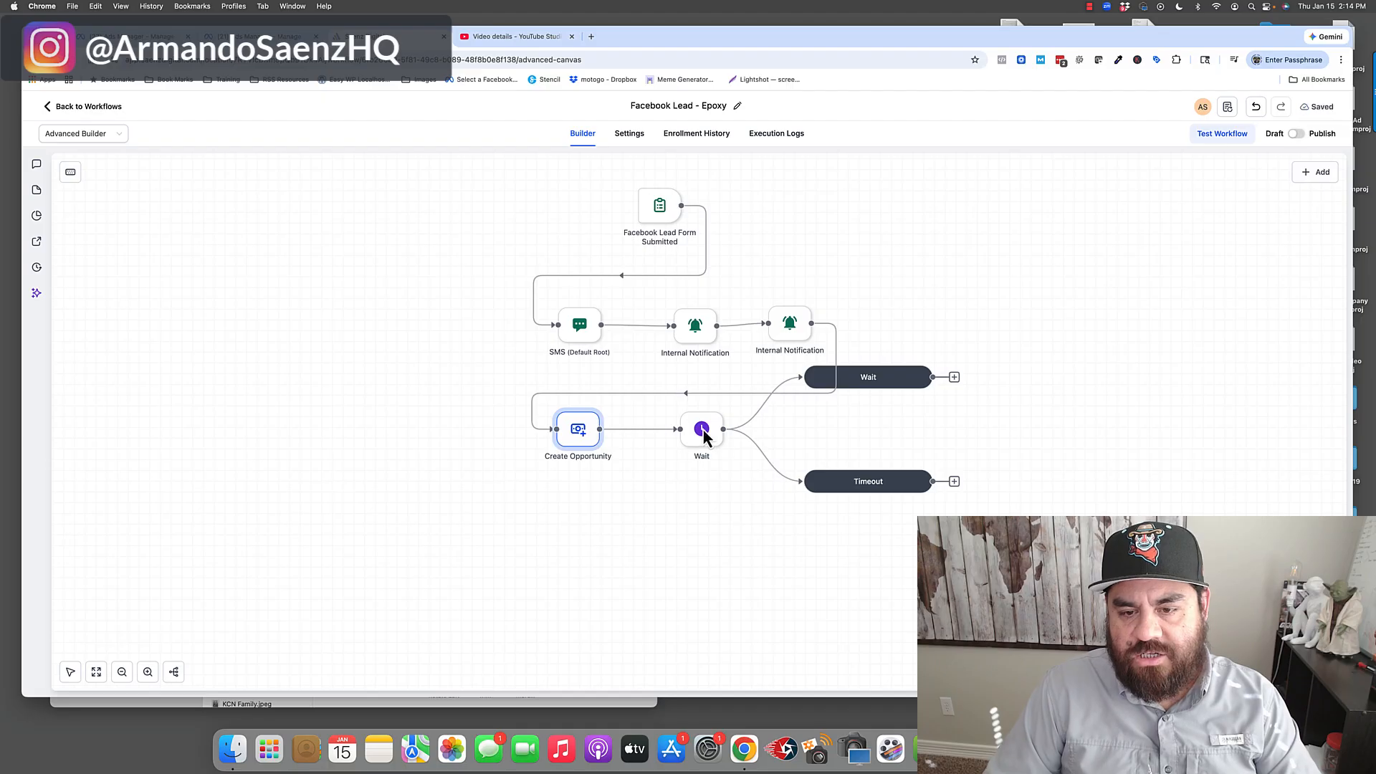
- Spread out the Wait action and its Wait and Timeout branches on the canvas below the Create Opportunity row
left_click_drag(709, 432, 692, 506)
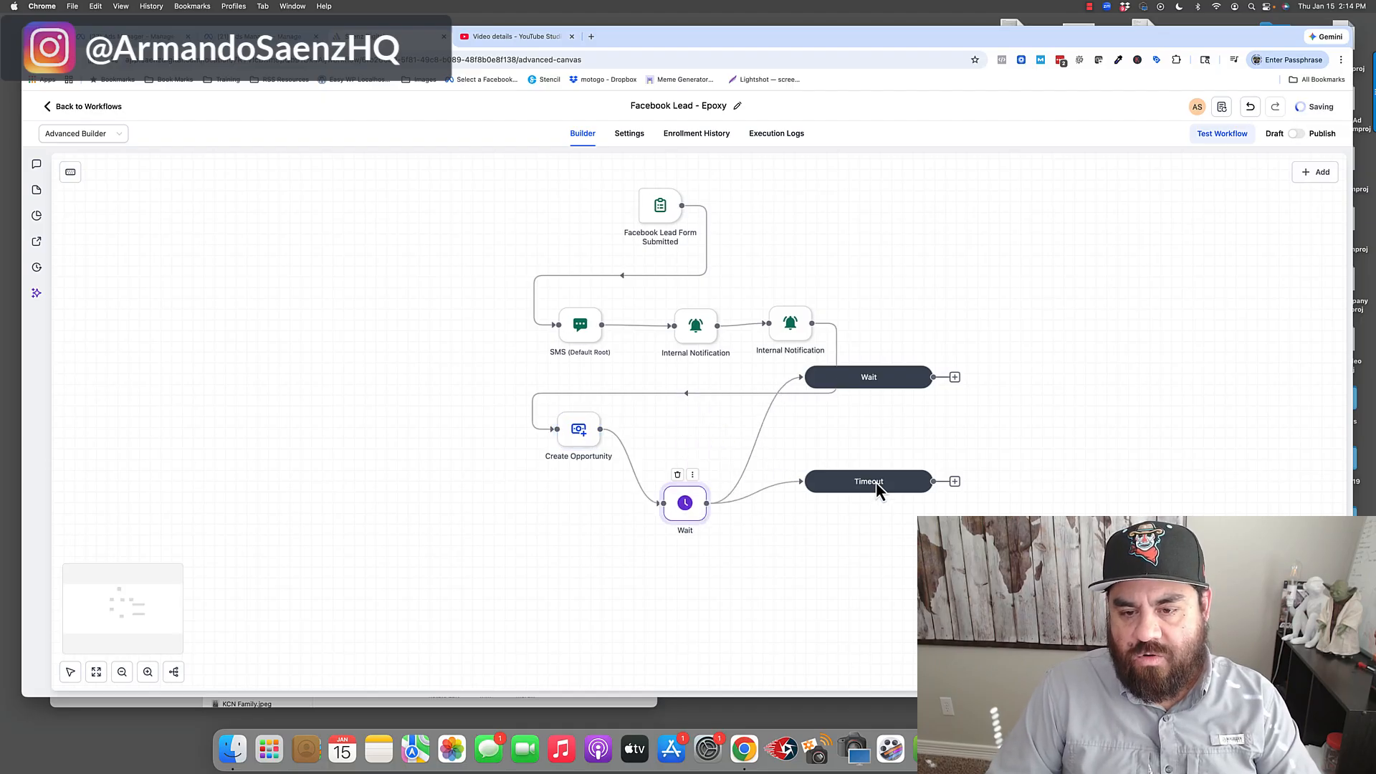
left_click_drag(868, 387, 870, 461)
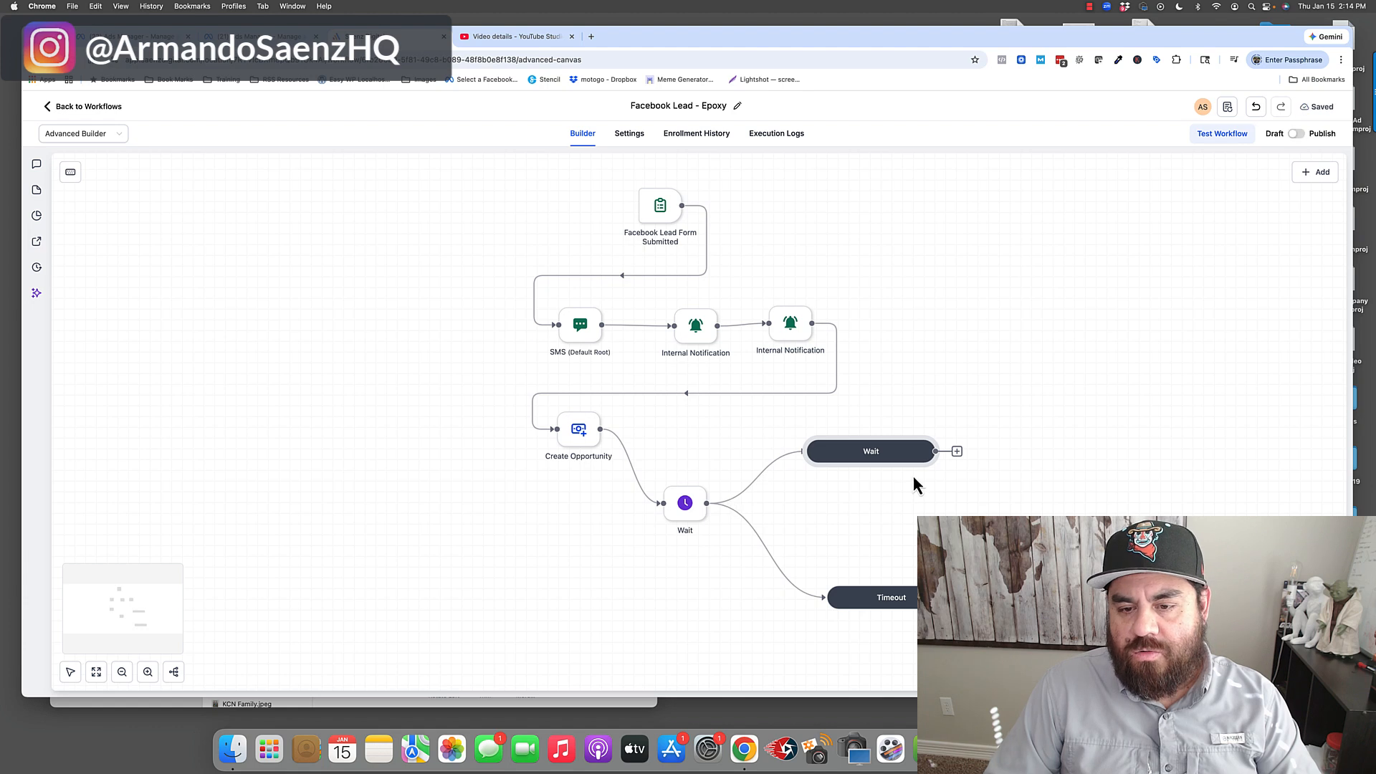
- Add and save an SMS action on the Wait branch saying "great can you send me a couple pcitures and I'll give you a ballpark estimate."
left_click(956, 451)
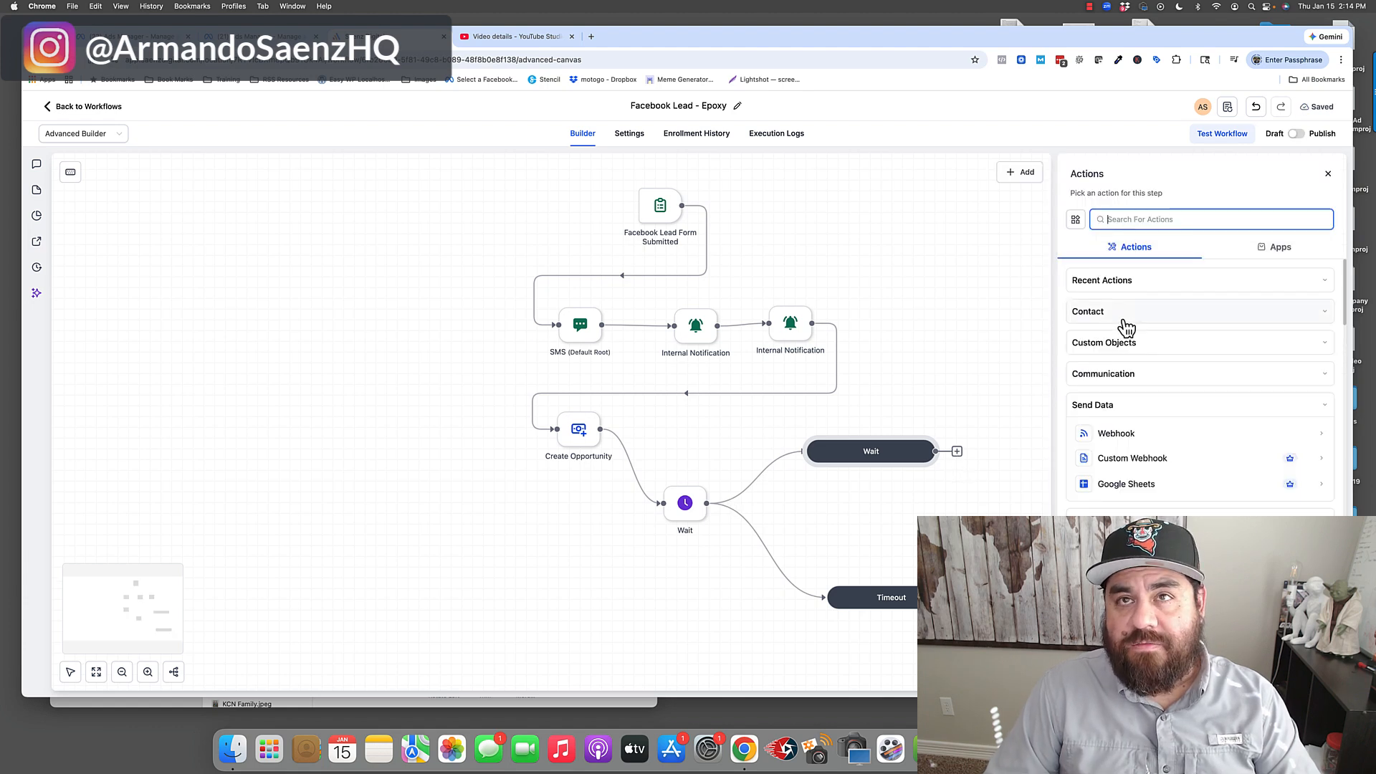
type("sms")
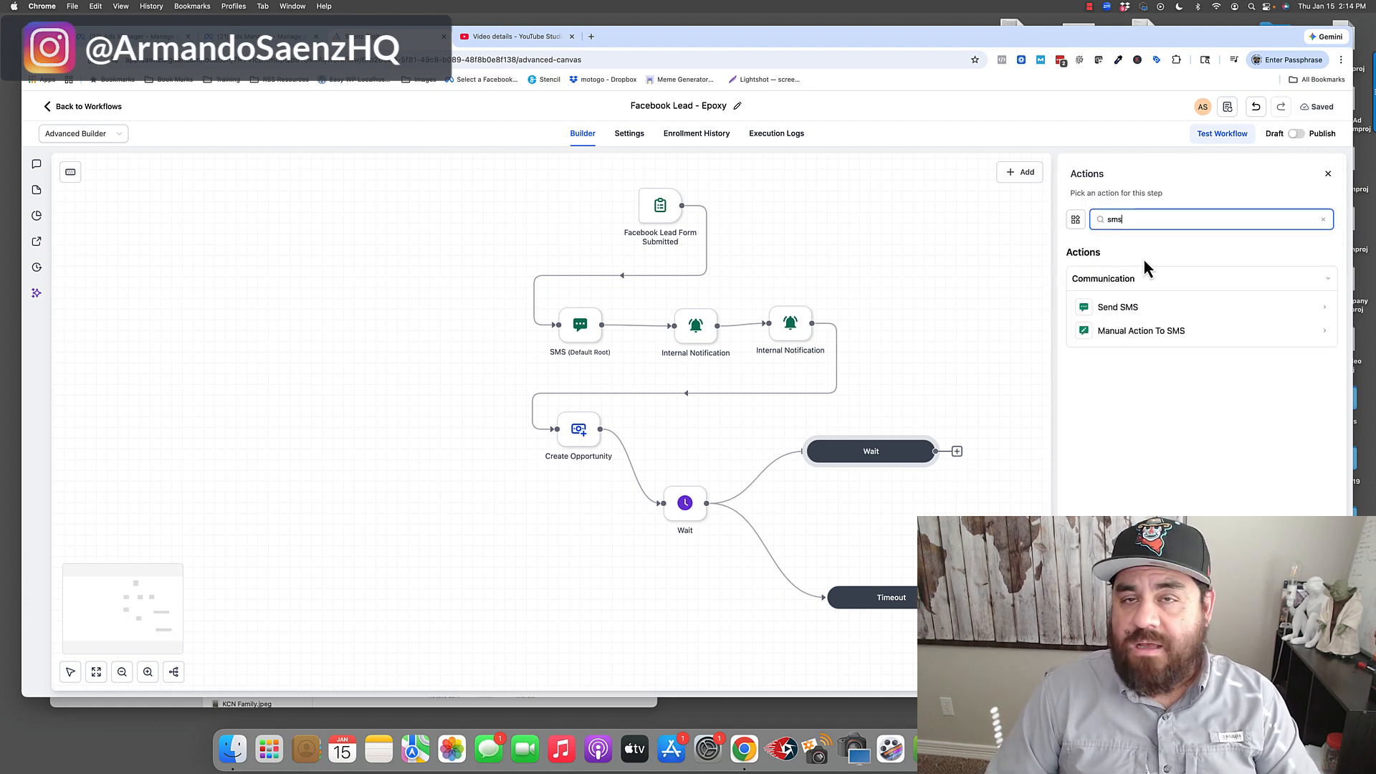
left_click(1119, 305)
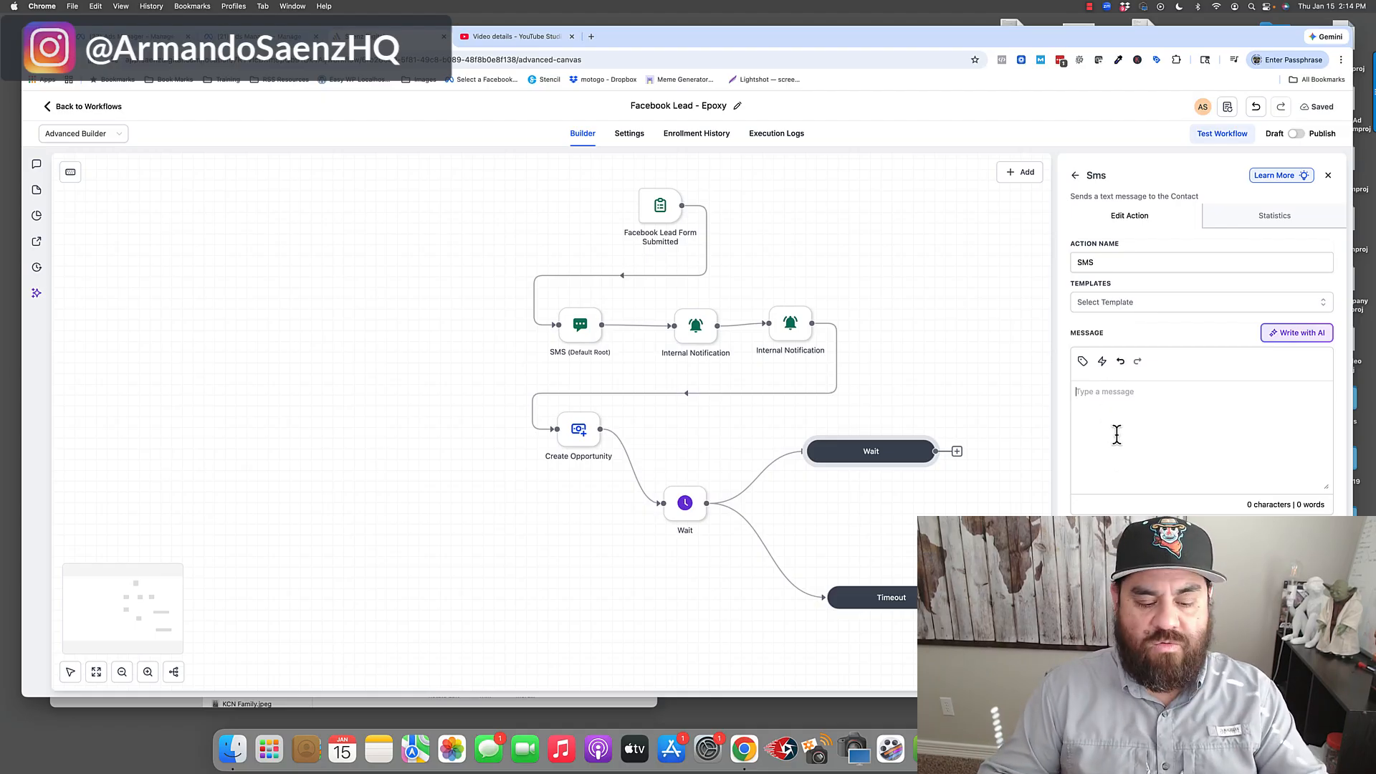
type("great can you send me a couple pcitures and I'll give you a ballpark estimate.")
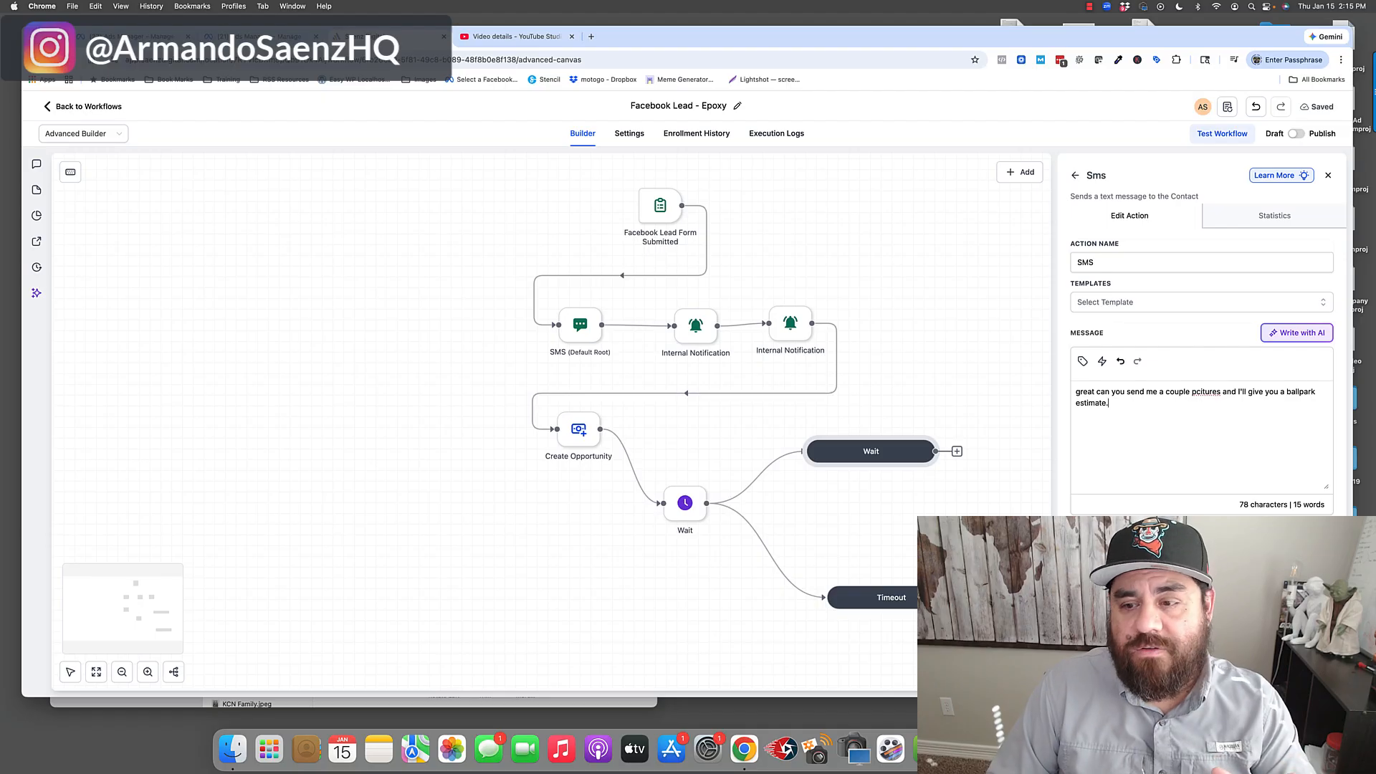
left_click(1300, 672)
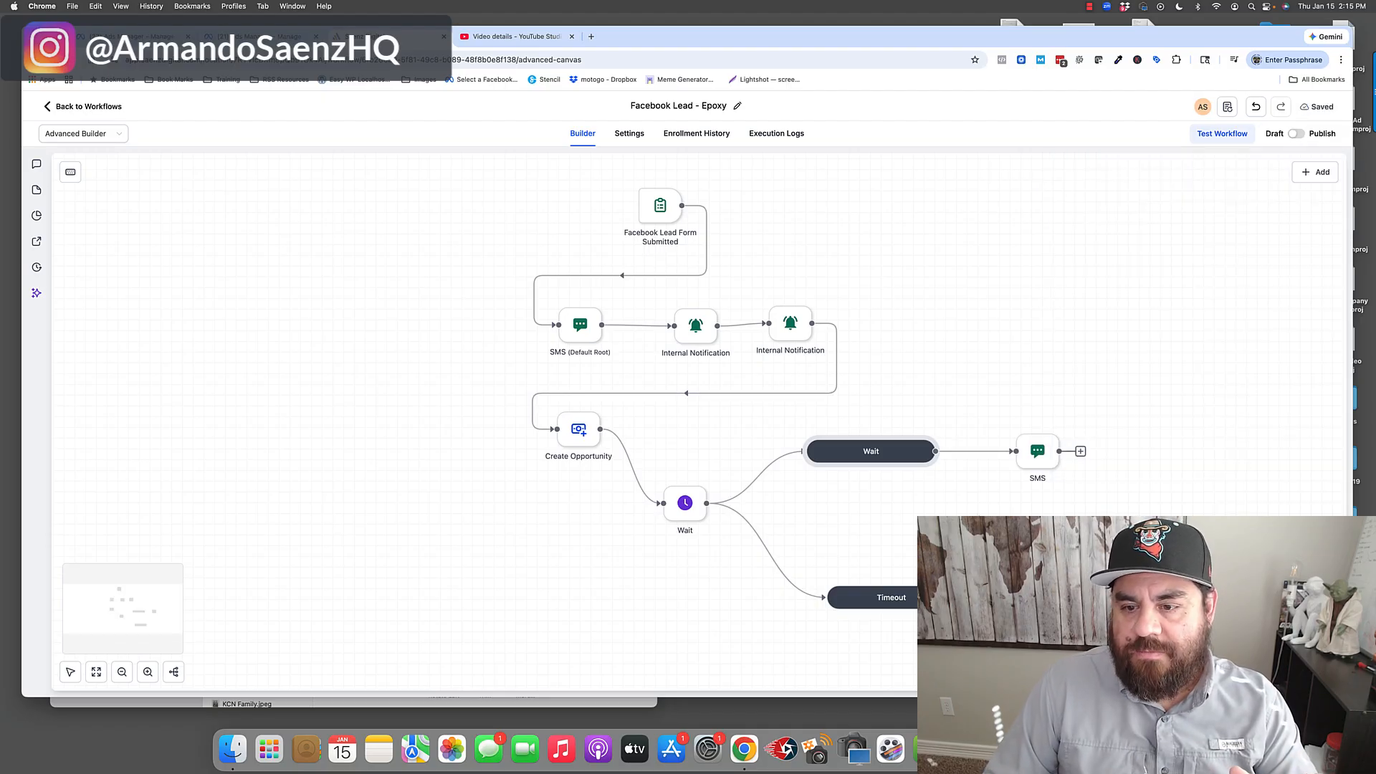
- Add another Send SMS action to the workflow as a follow-up to the lead
mouse_move(1029, 459)
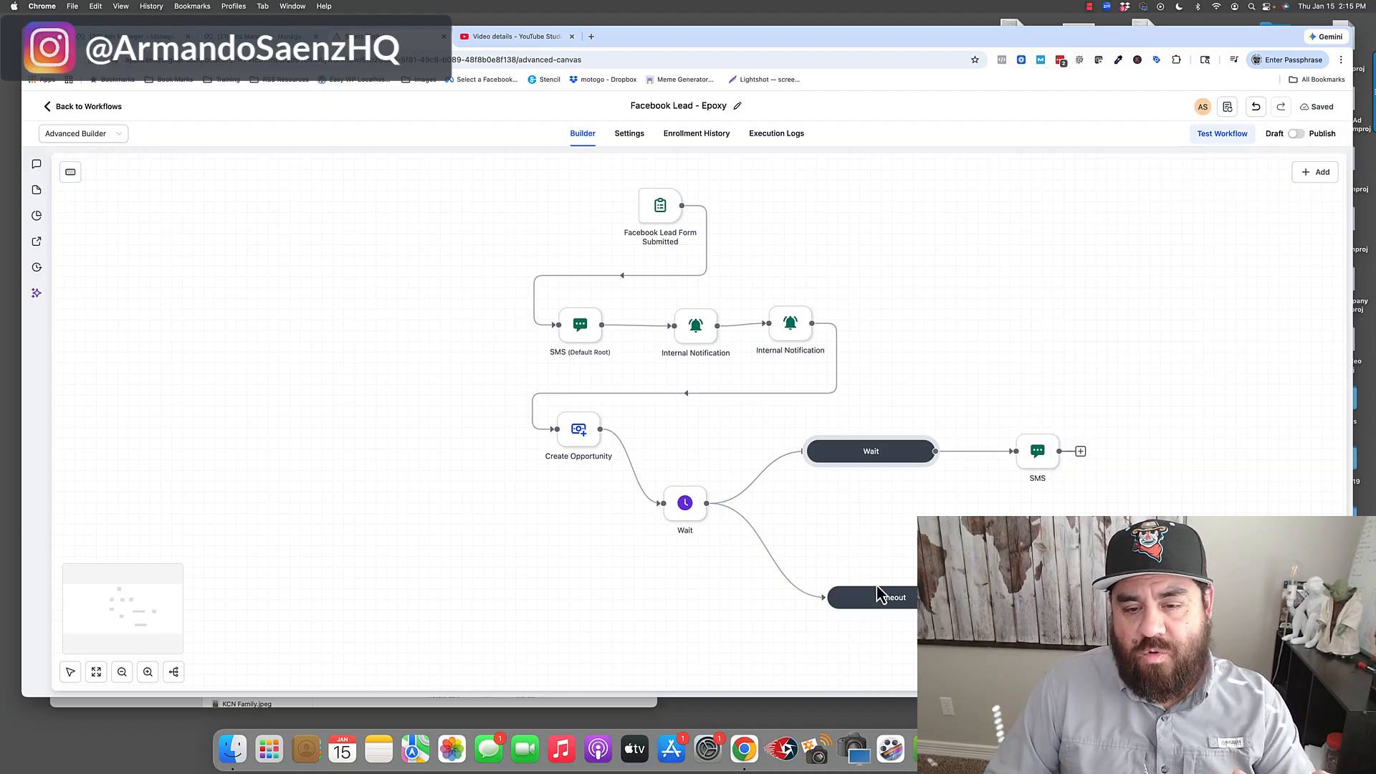
left_click(1080, 450)
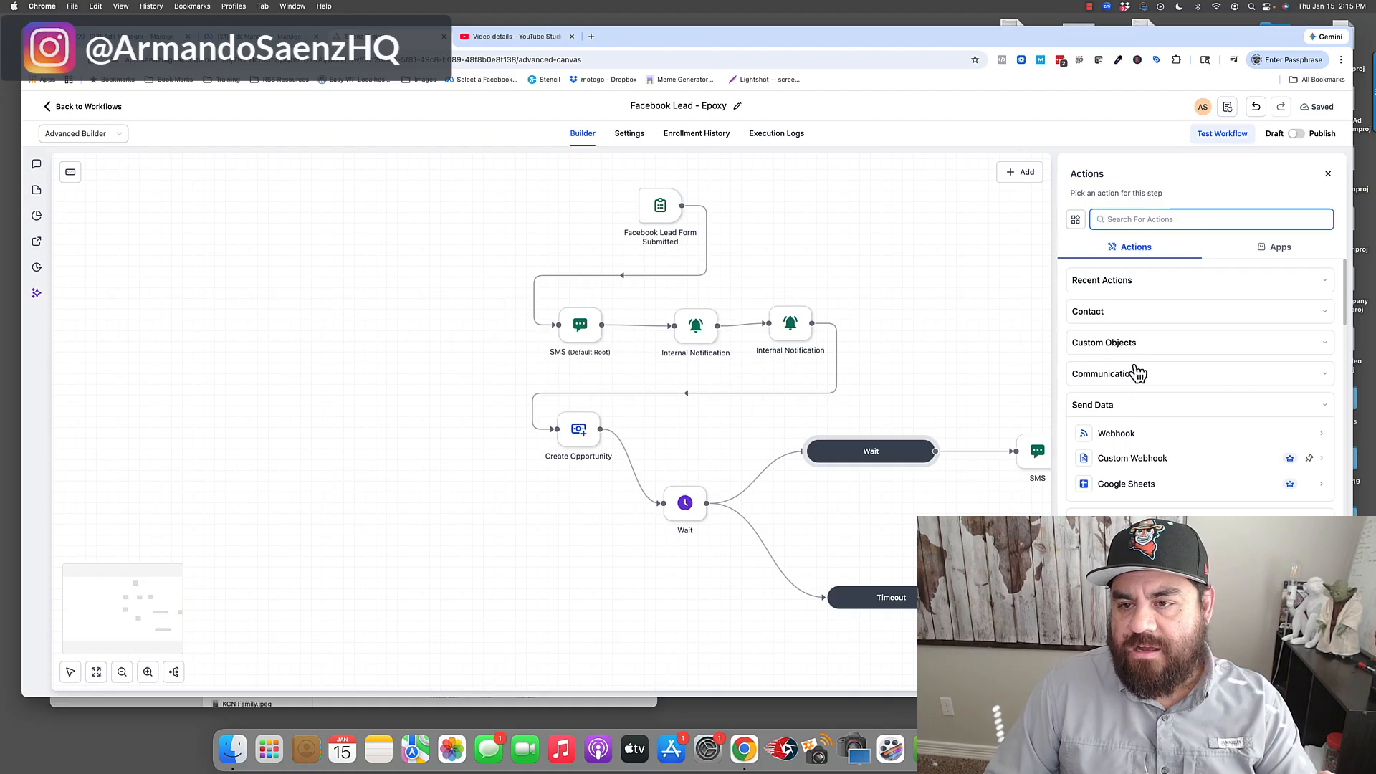
type("sms")
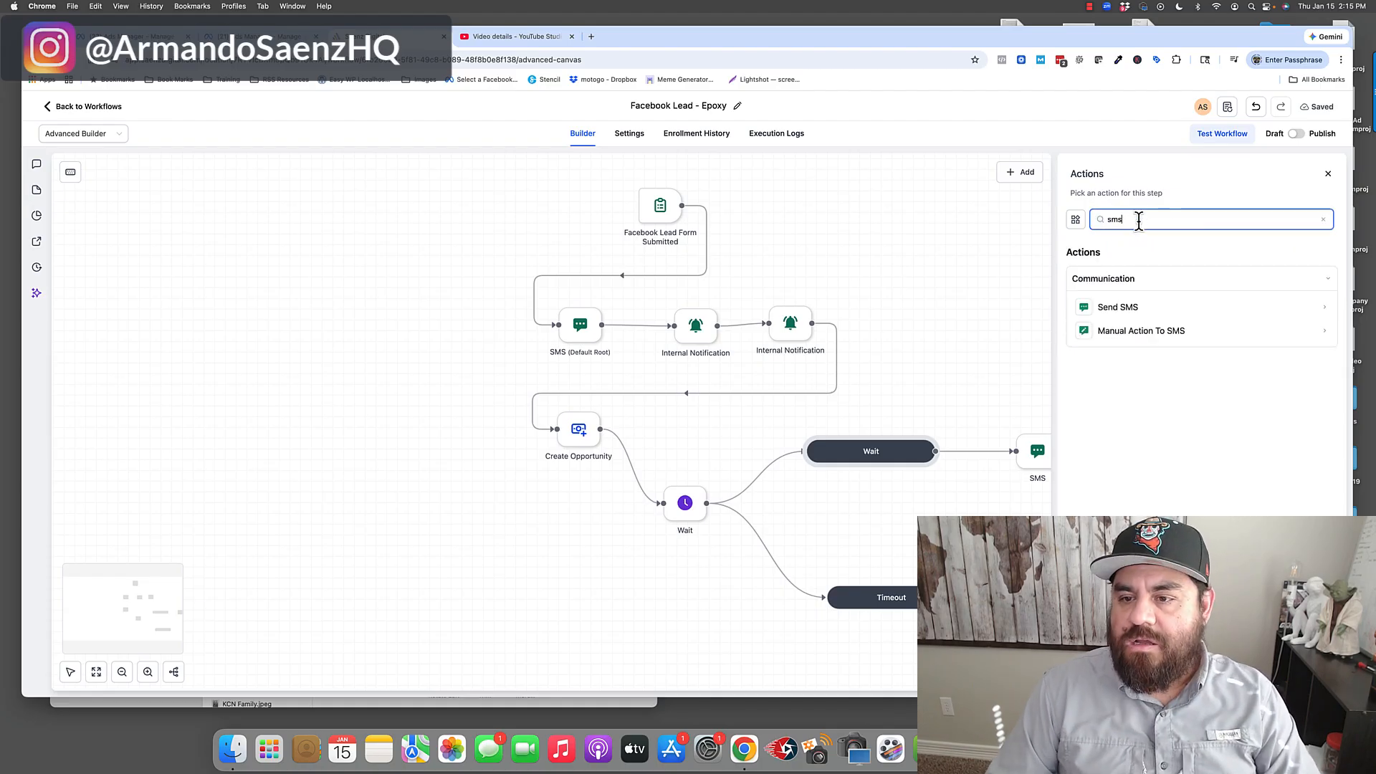
left_click(1132, 307)
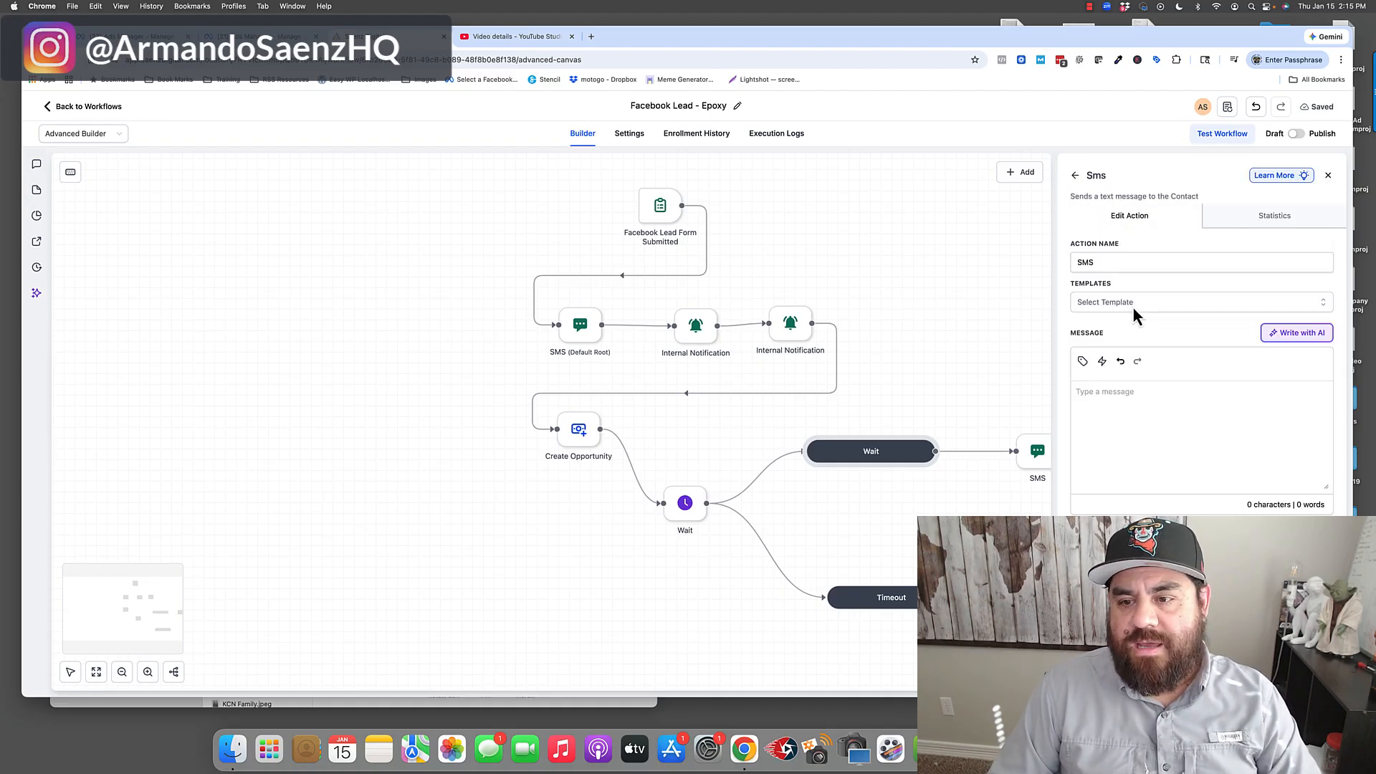
- Write the follow-up SMS message "are you still interested in or in getting an estiamte?" and return to the canvas
left_click(1109, 406)
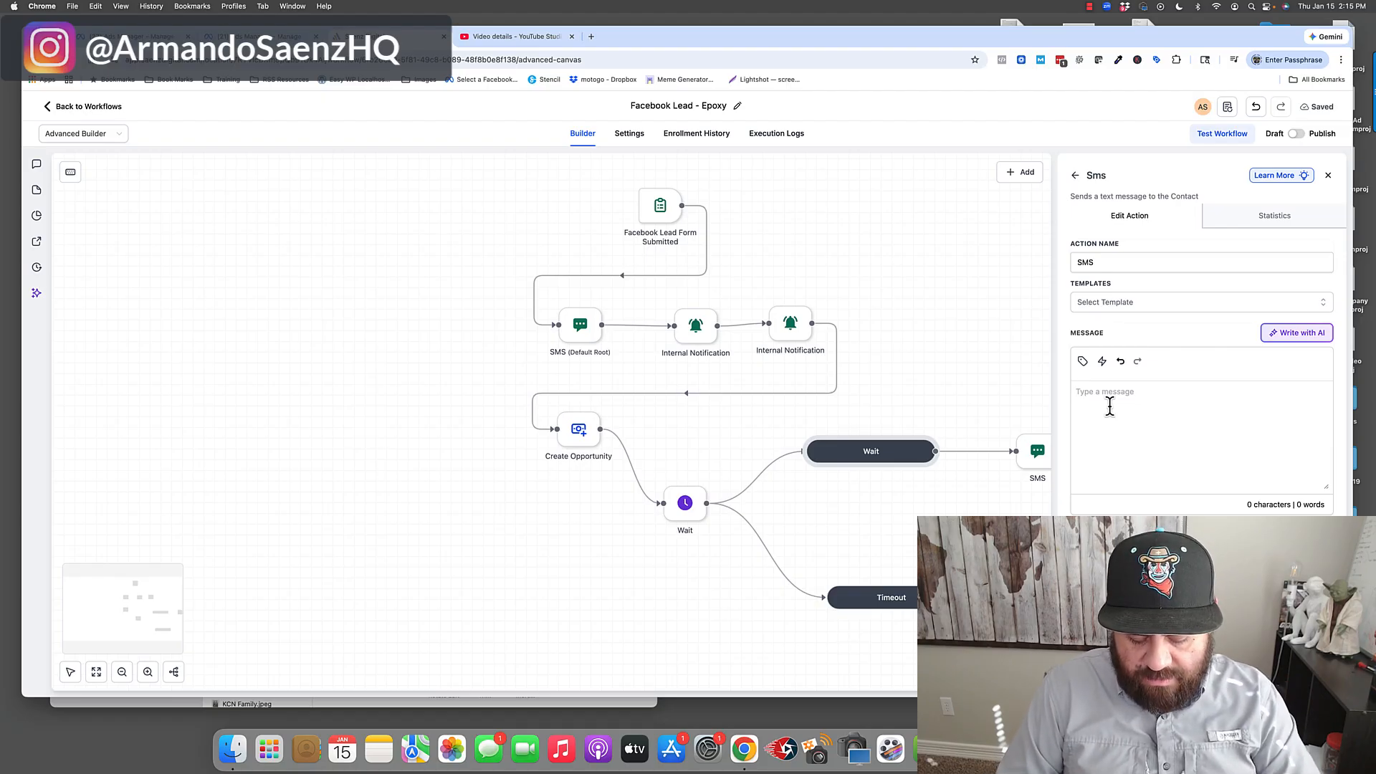
type("are you still in")
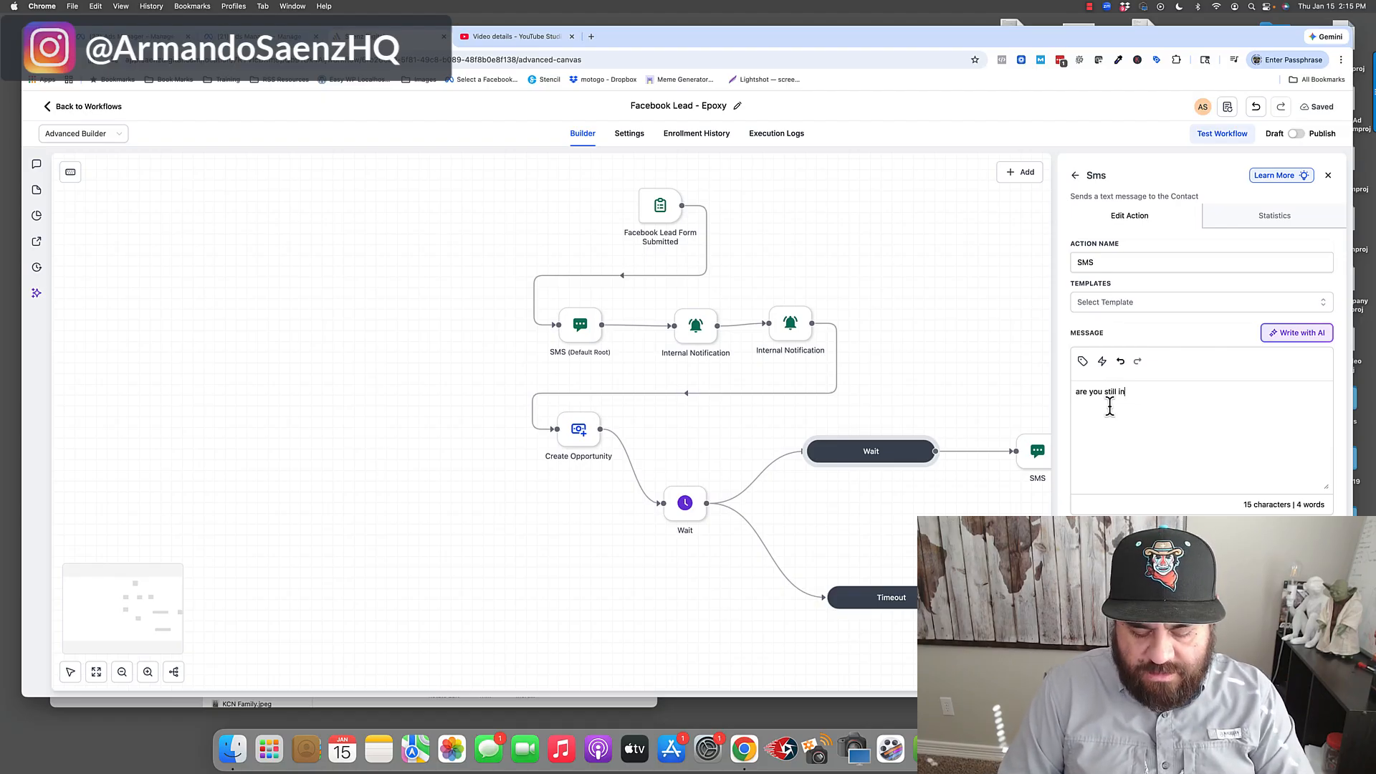
type("terested in this")
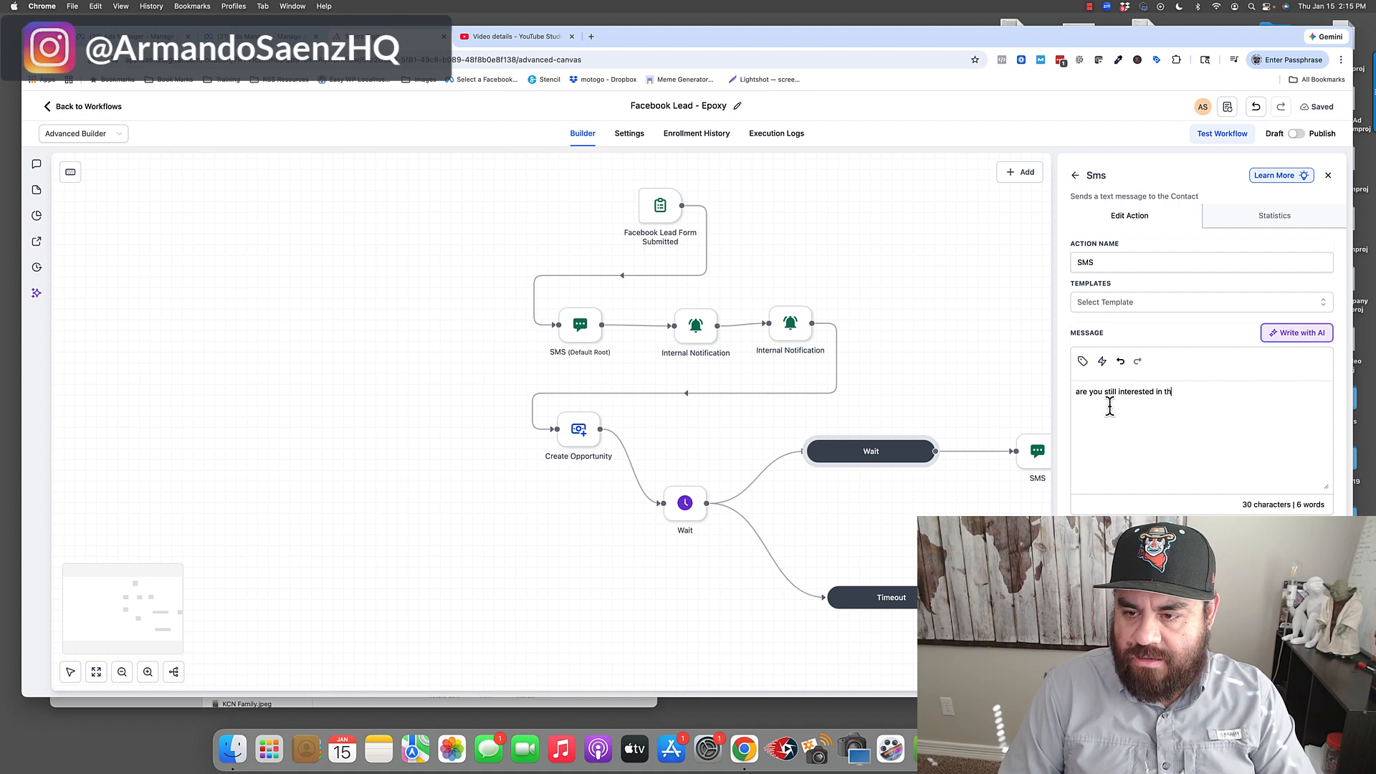
key("BackSpace")
key("BackSpace")
key("BackSpace")
key("BackSpace")
key("BackSpace")
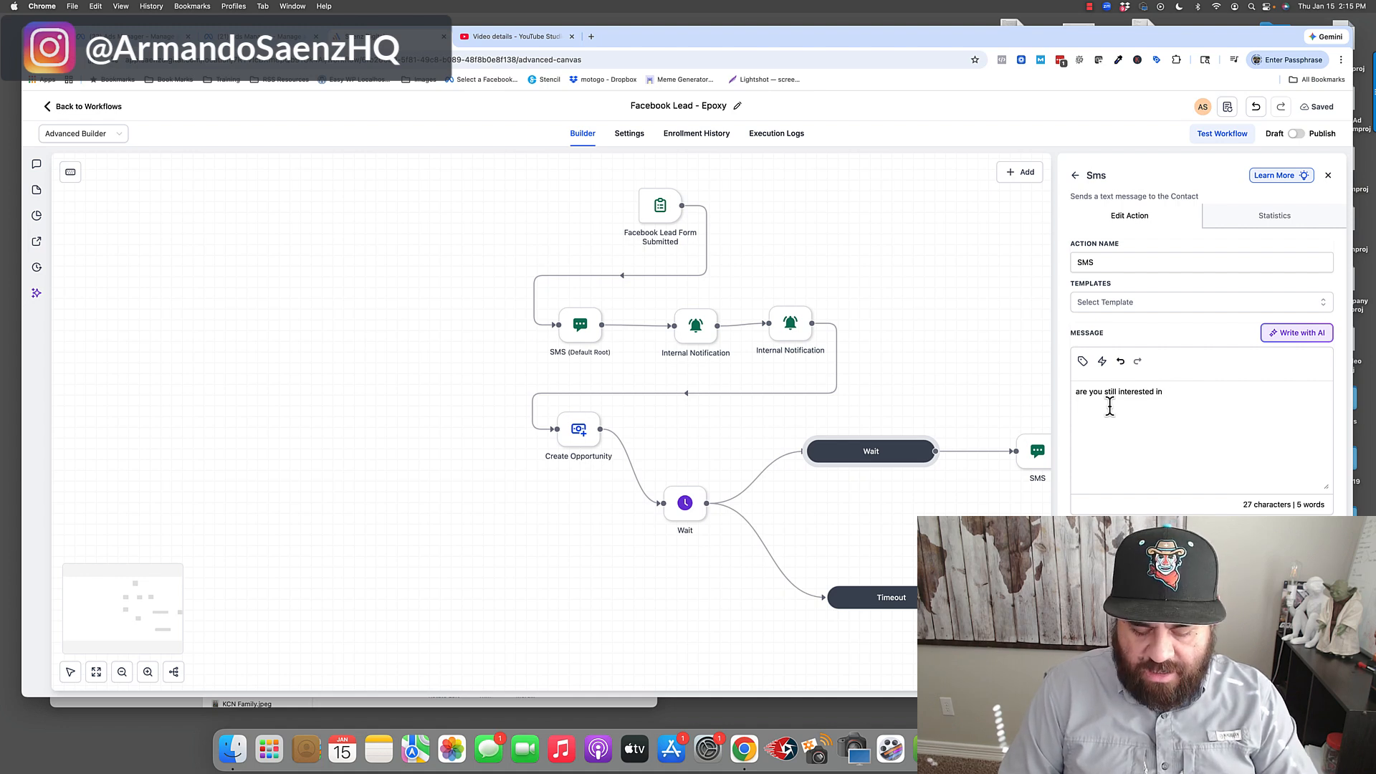
type("or in getting")
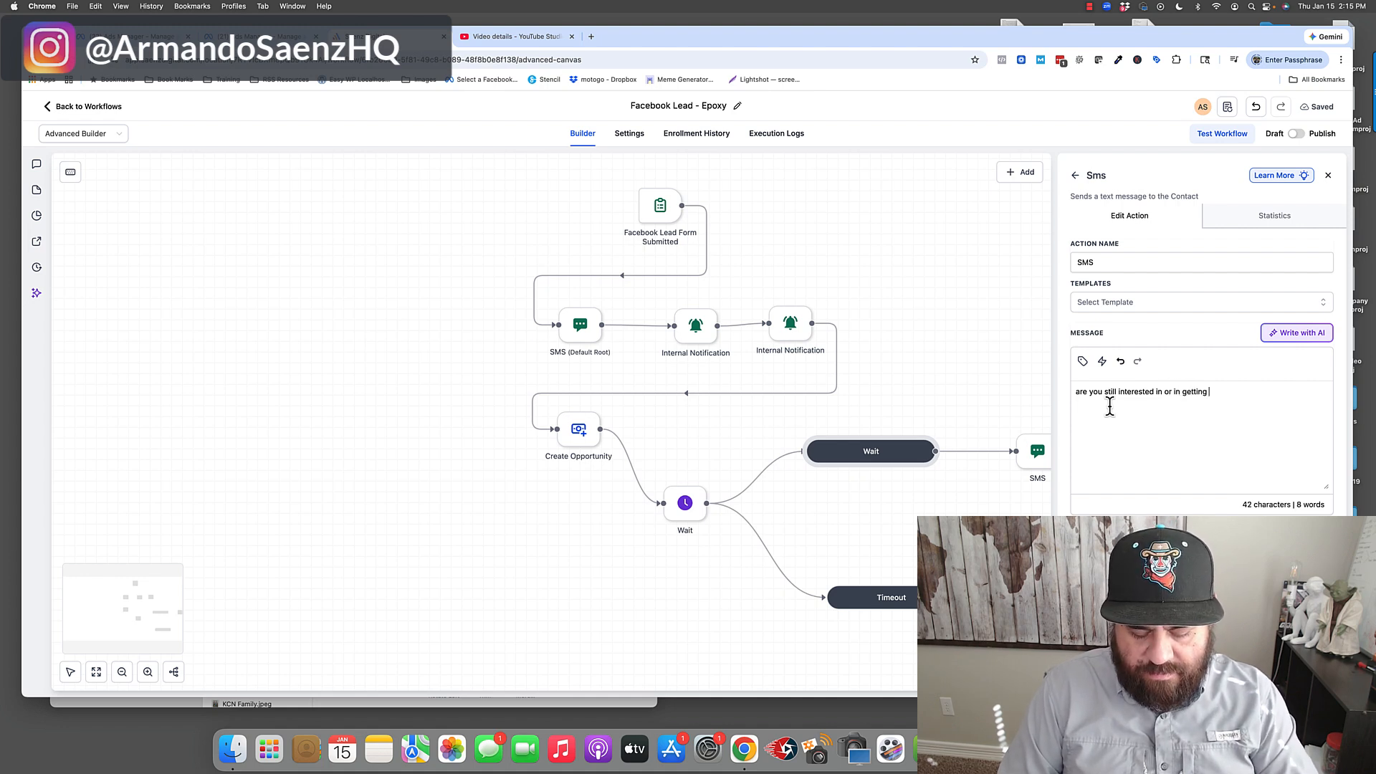
type(" an estiamte?>")
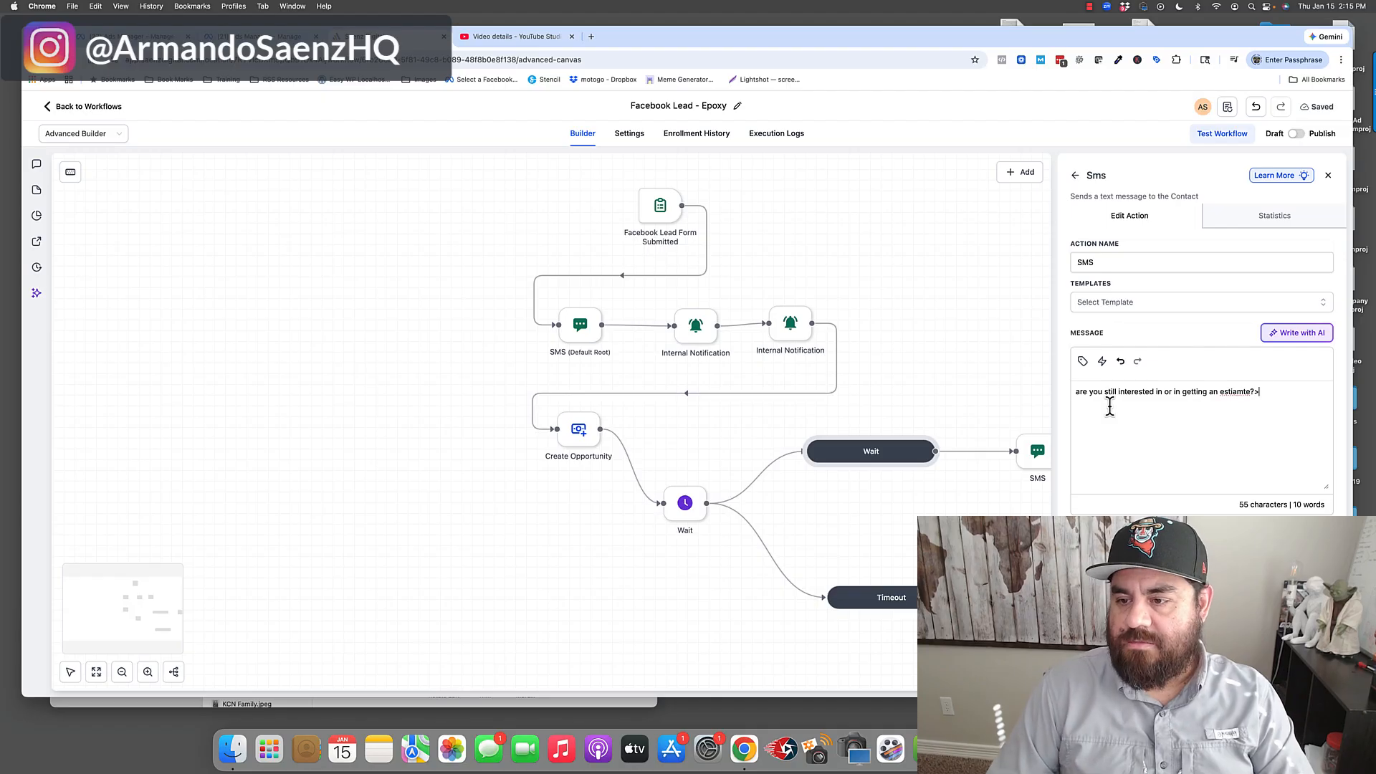
key("BackSpace")
left_click(764, 591)
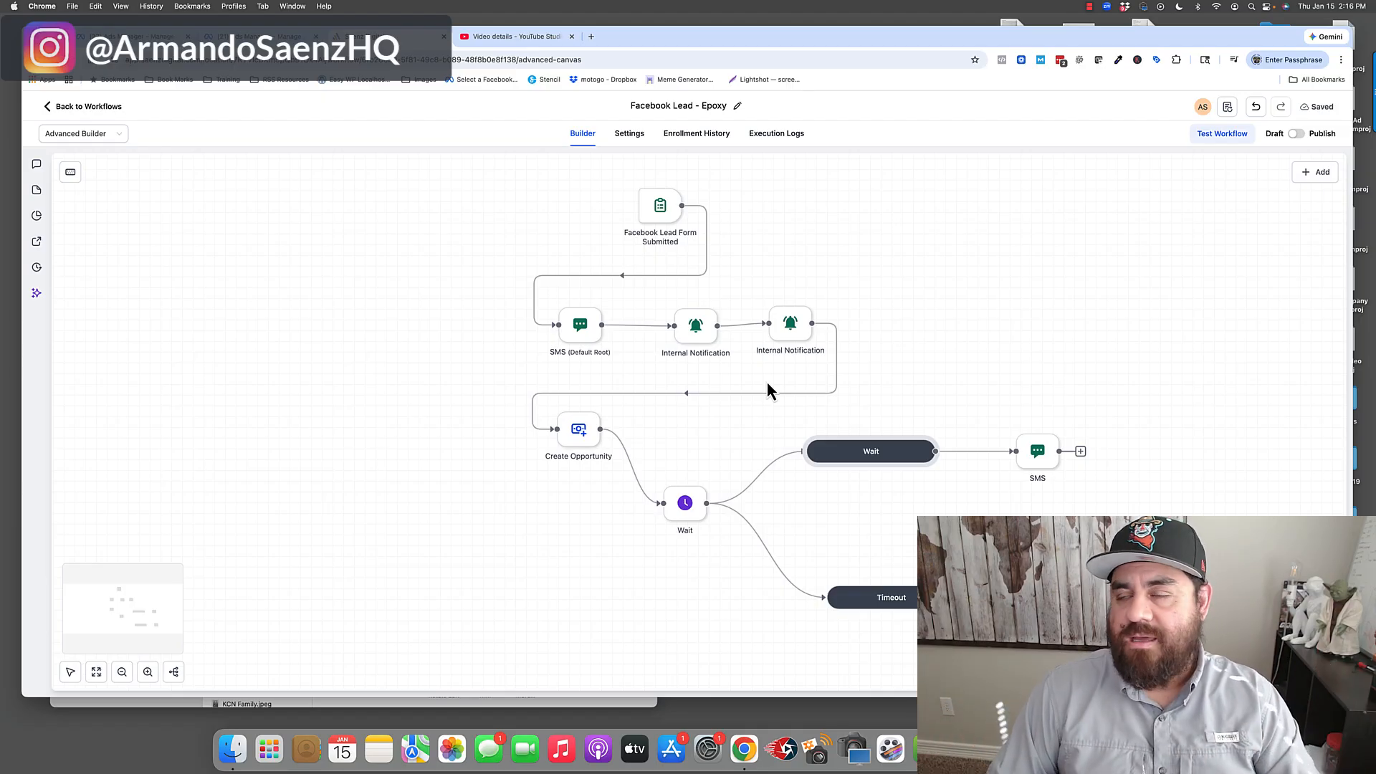
mouse_move(692, 521)
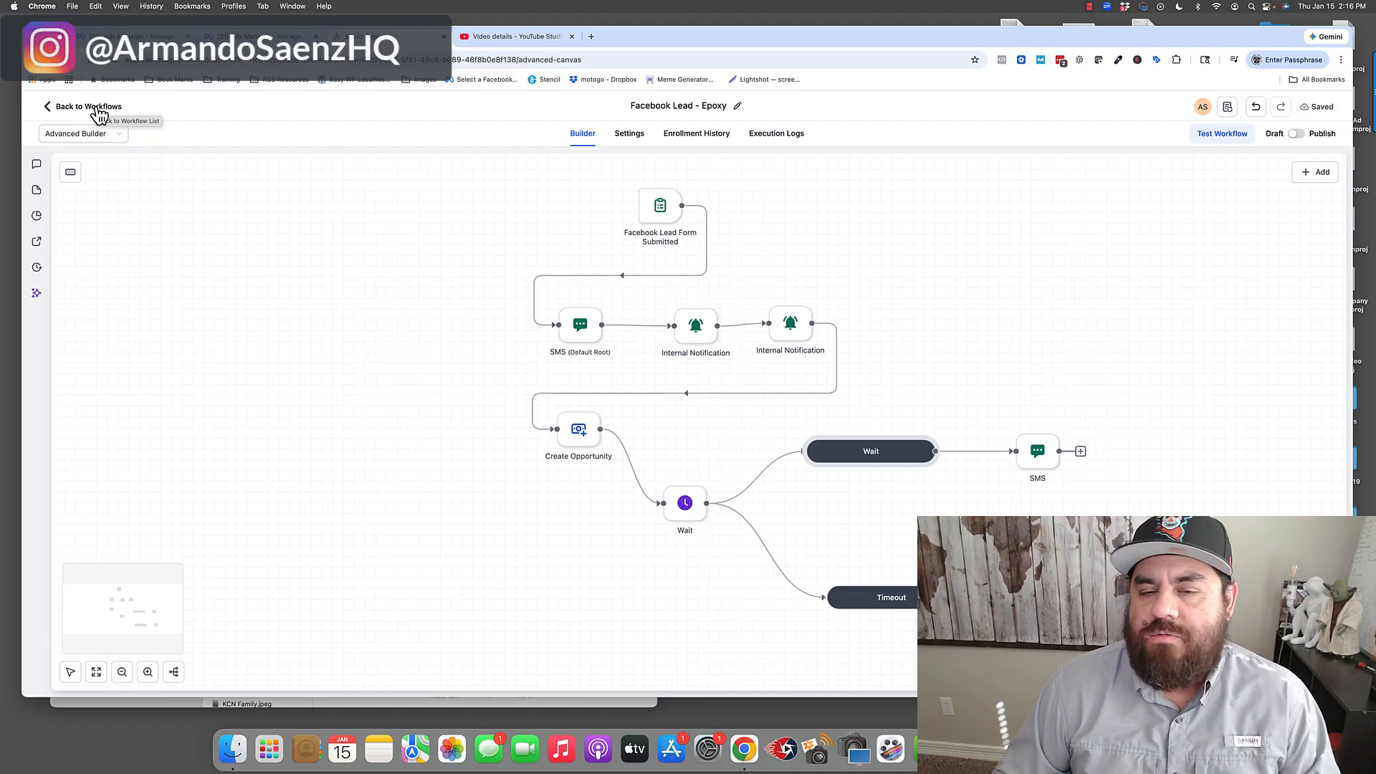
mouse_move(565, 423)
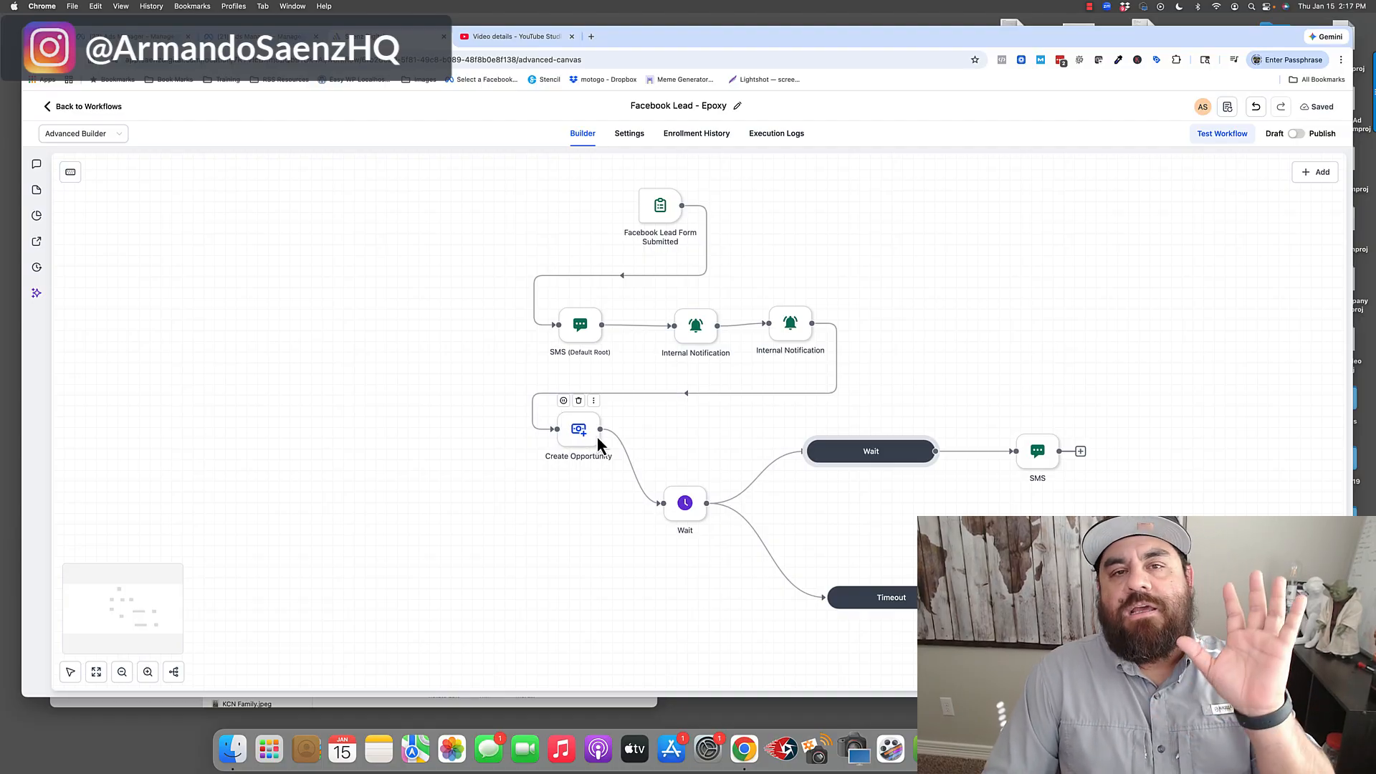
scroll(601, 456, "up", 1)
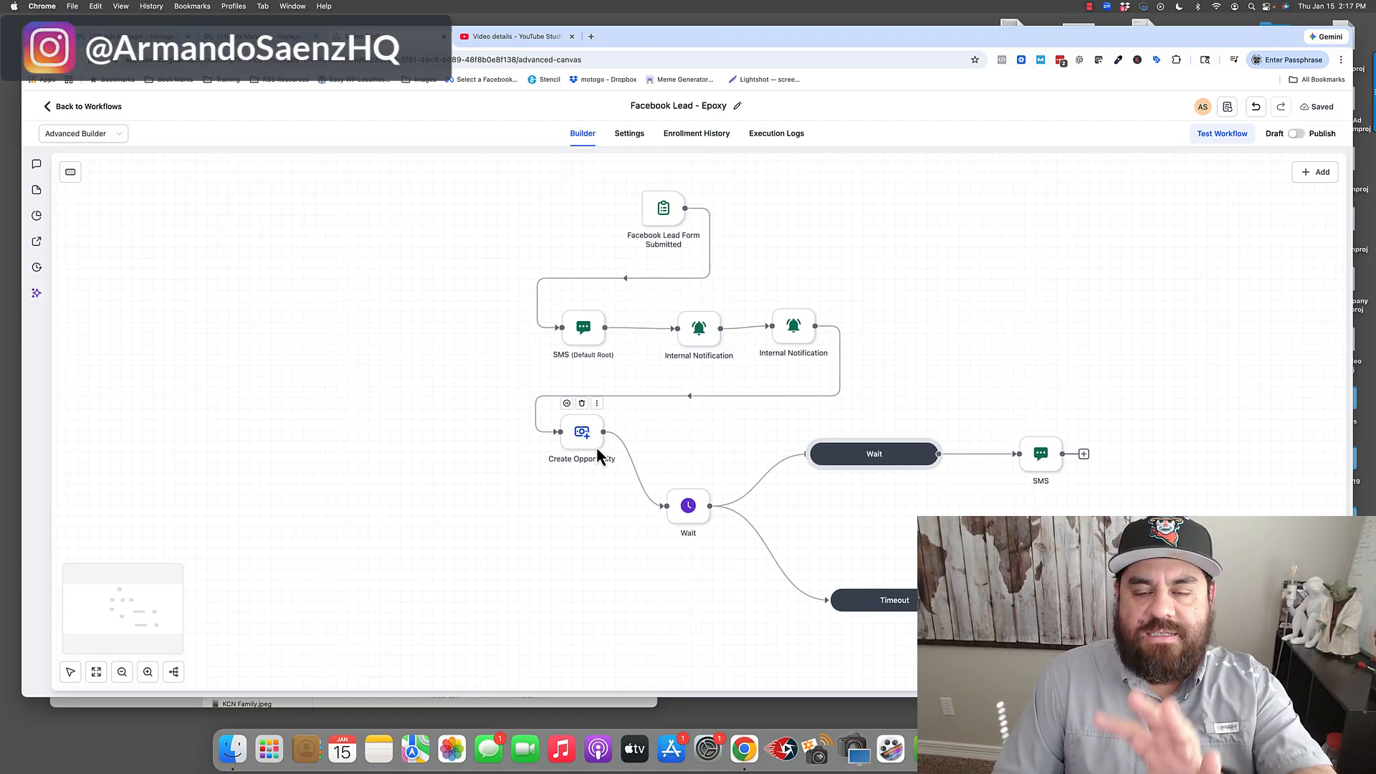
scroll(536, 389, "left", 1)
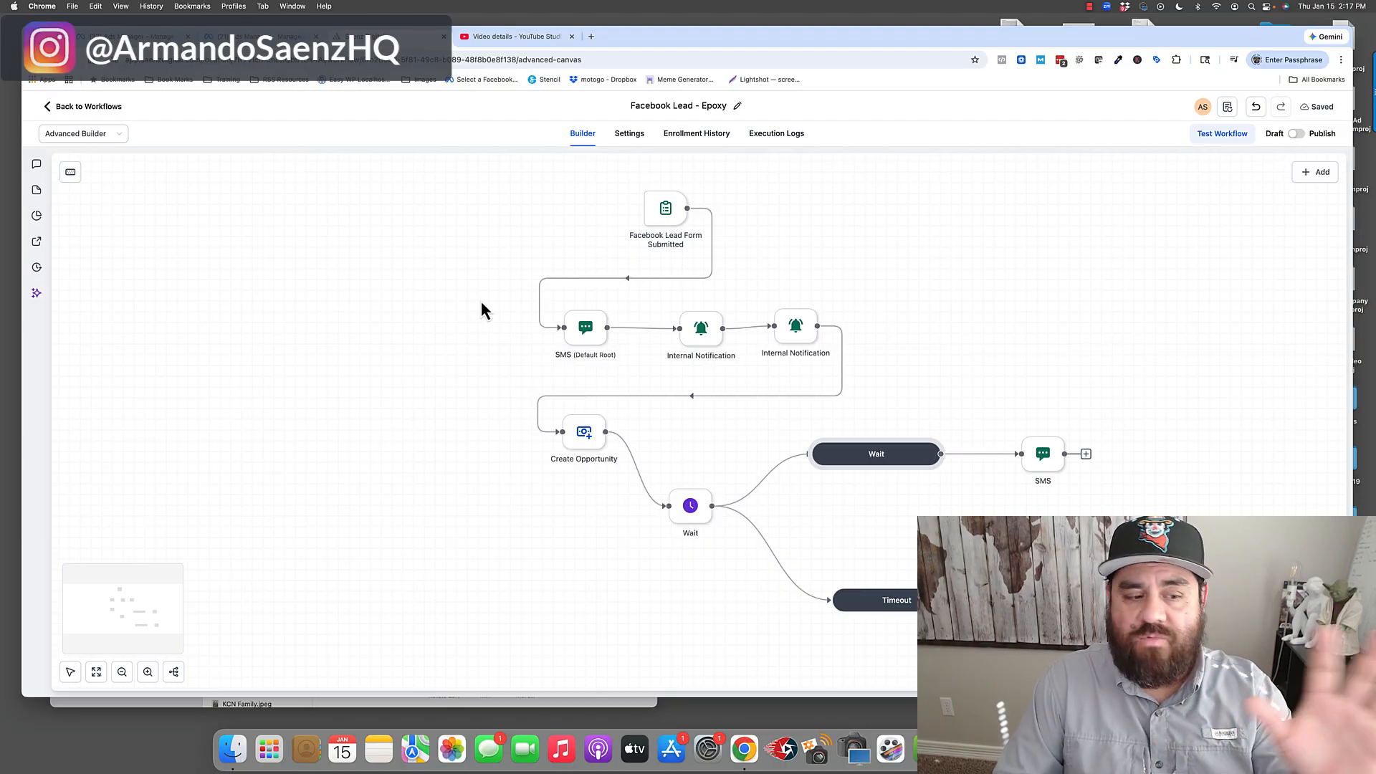
scroll(478, 302, "down", 1)
scroll(480, 302, "left", 4)
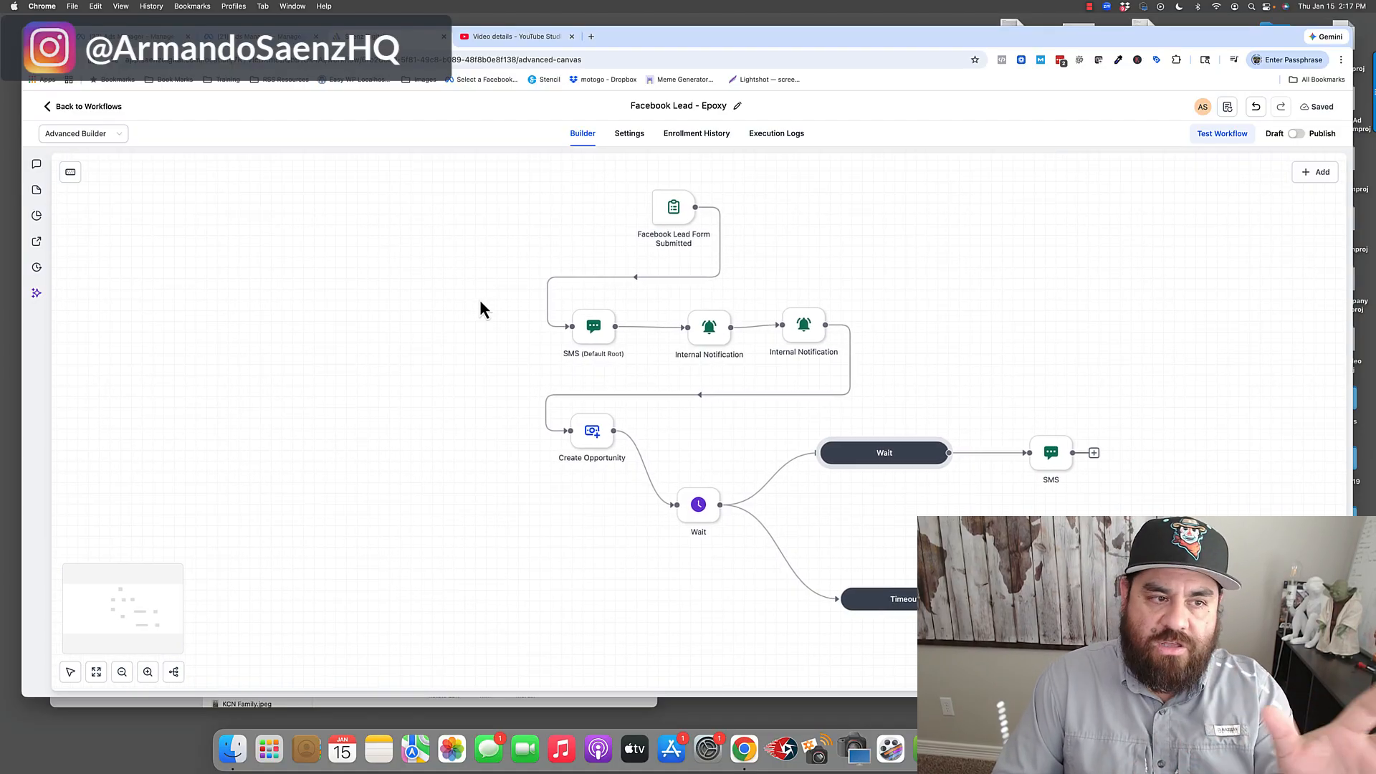
scroll(479, 291, "right", 2)
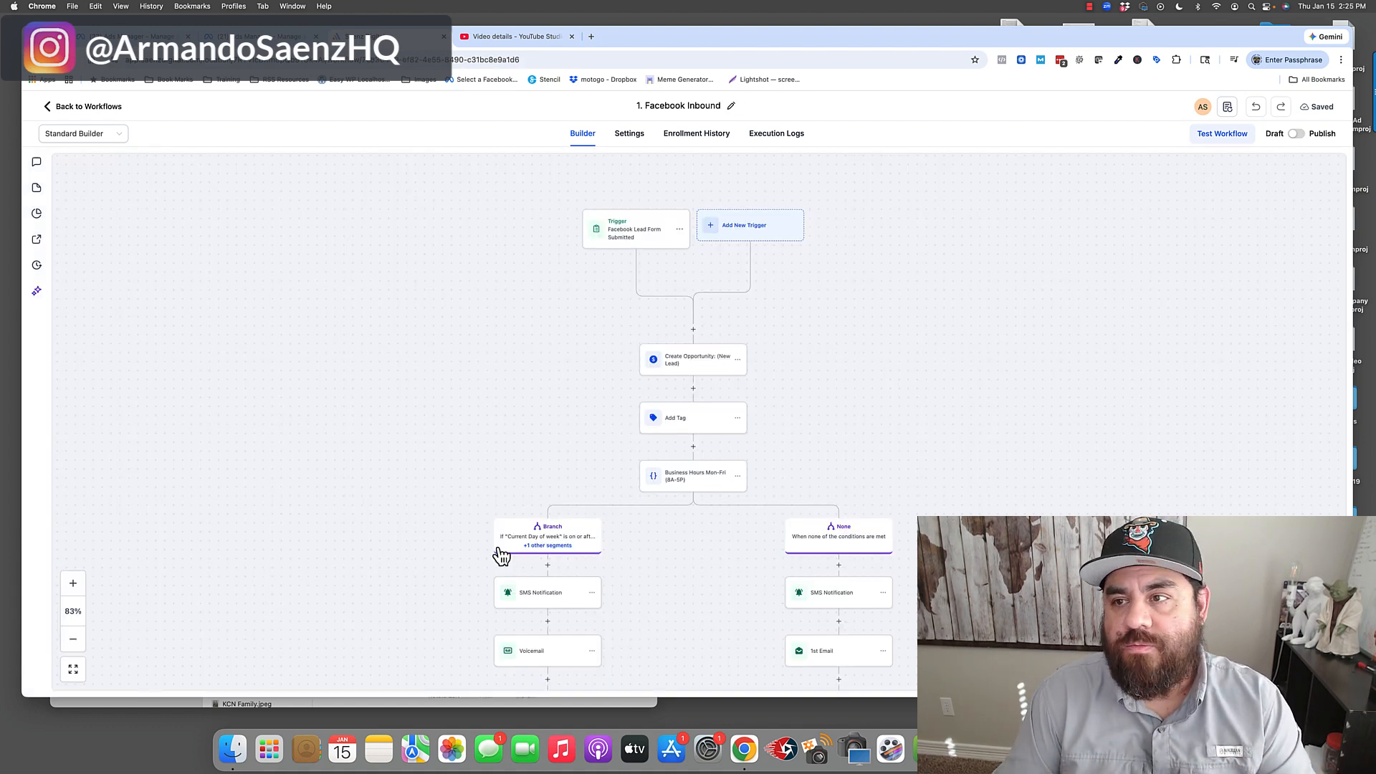
scroll(545, 594, "right", 1)
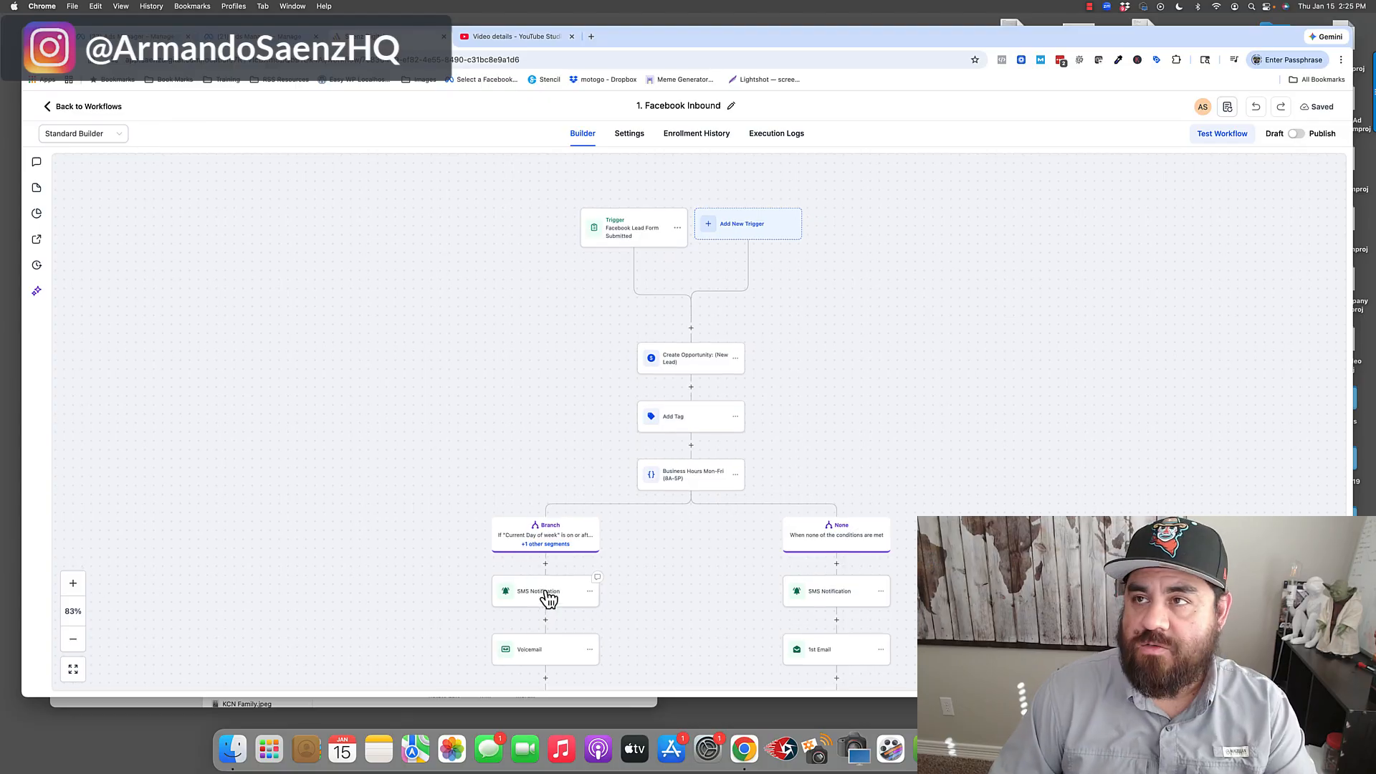
scroll(538, 609, "right", 1)
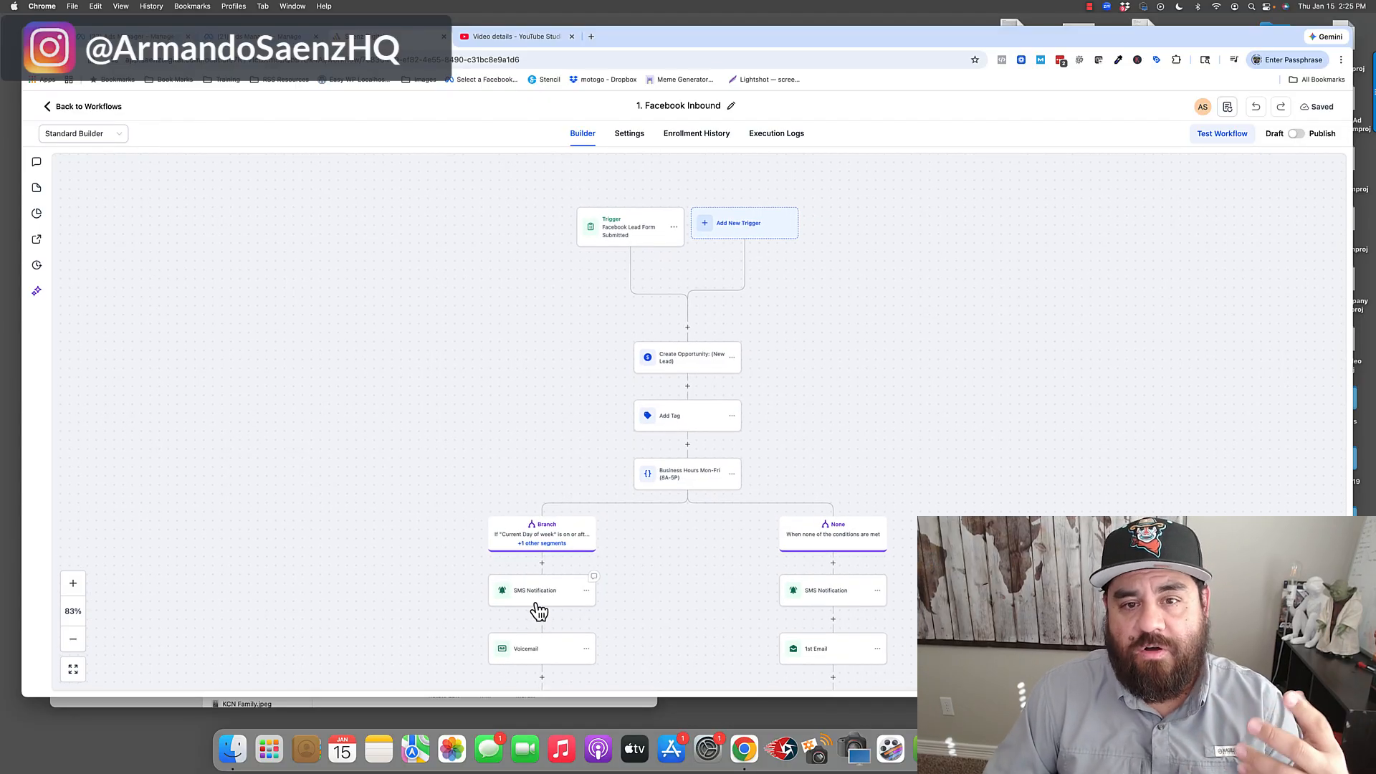
scroll(543, 602, "right", 1)
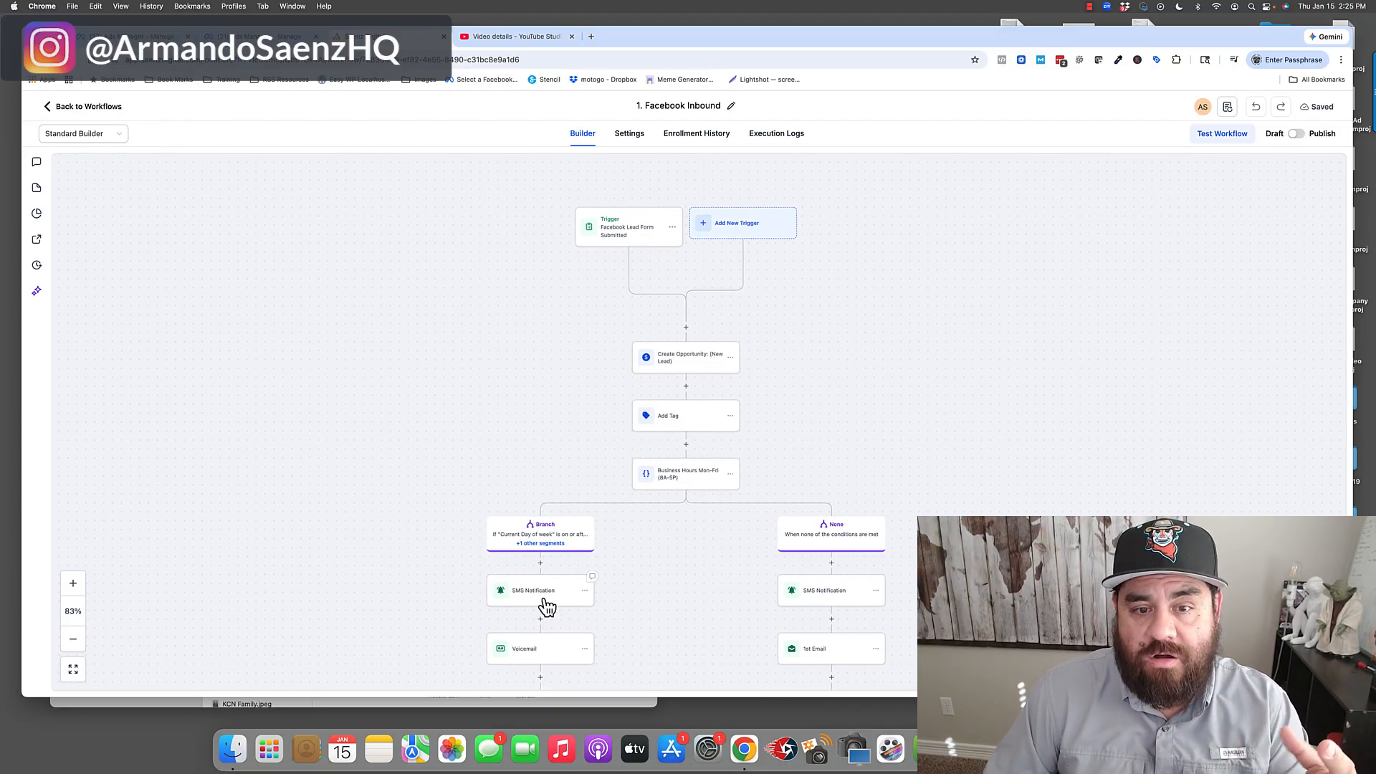
scroll(546, 607, "right", 1)
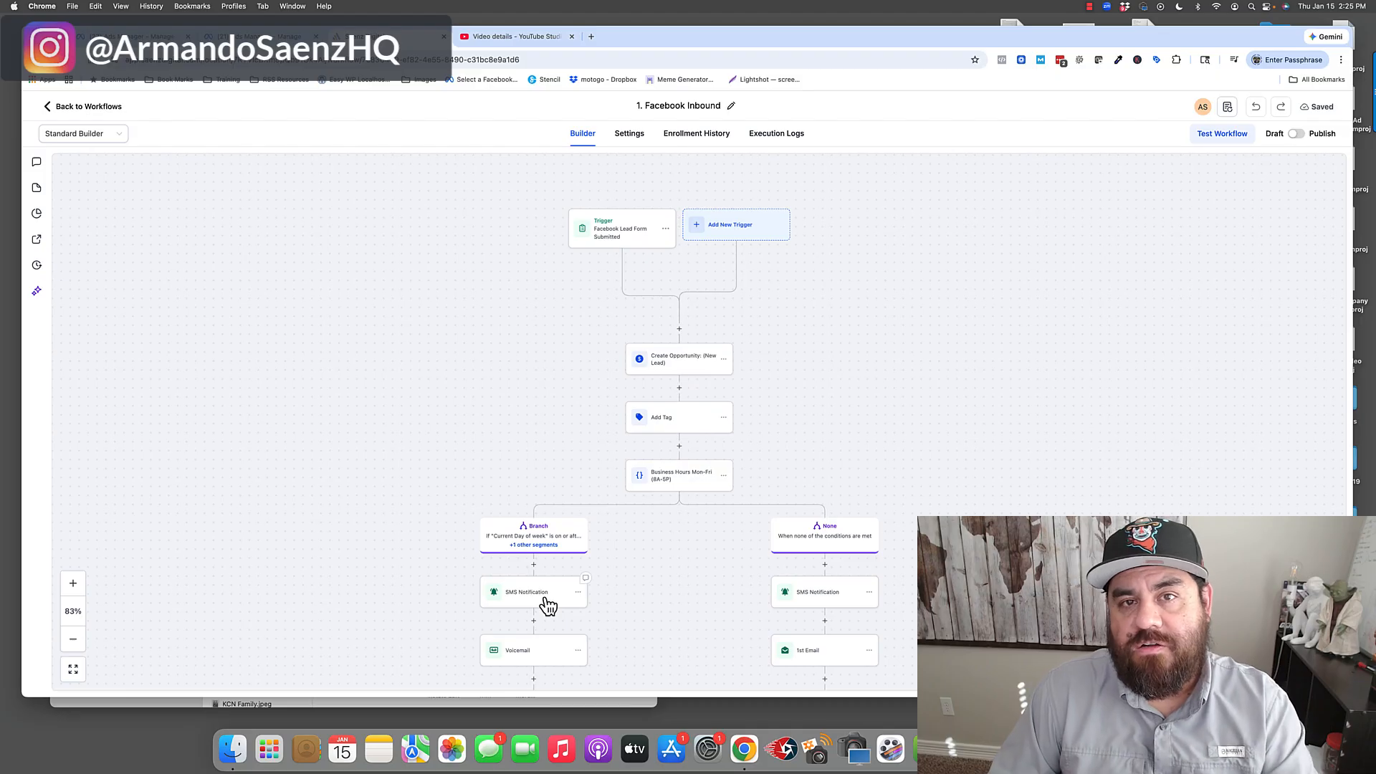
scroll(635, 511, "right", 1)
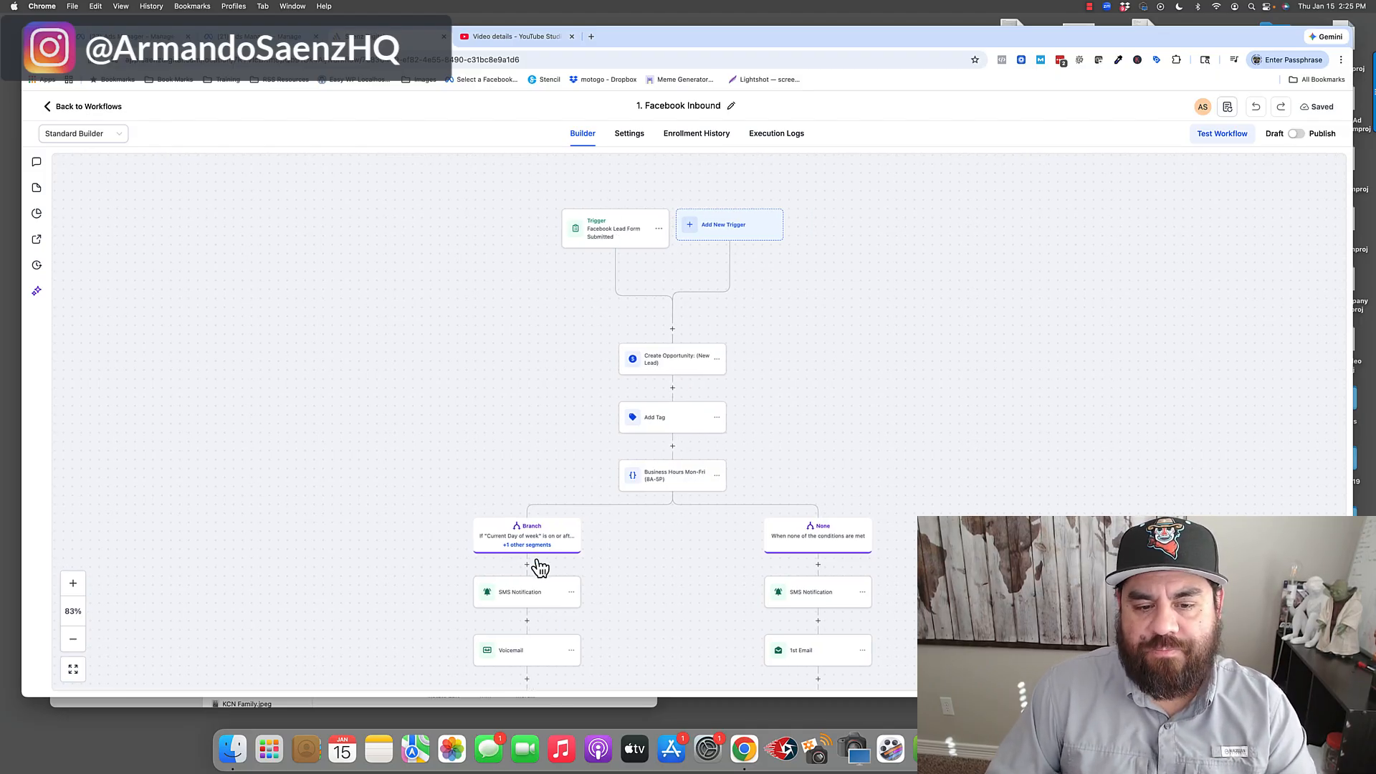
- Set the Form Is filter of the Facebook Lead Form Submitted trigger to Junk1 only and close the trigger settings
left_click(629, 236)
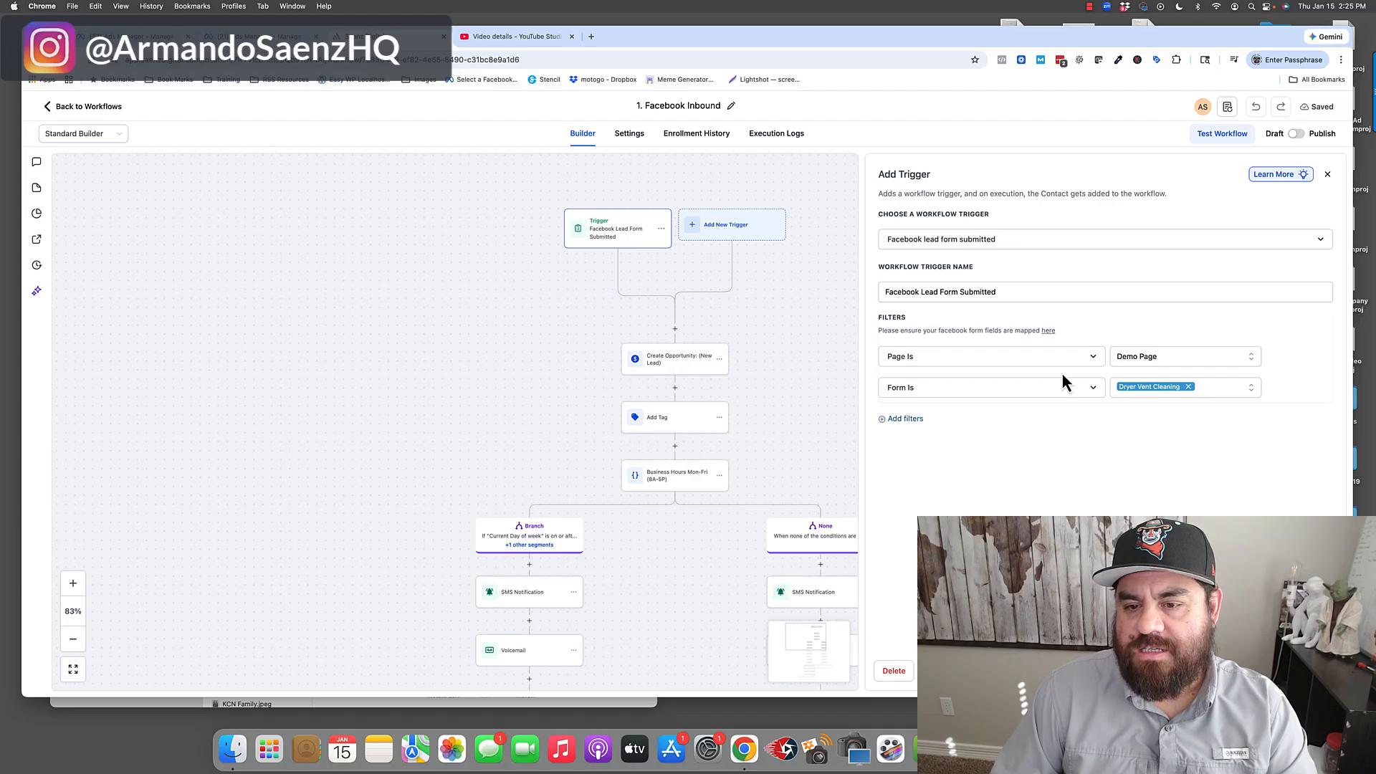
left_click(1207, 387)
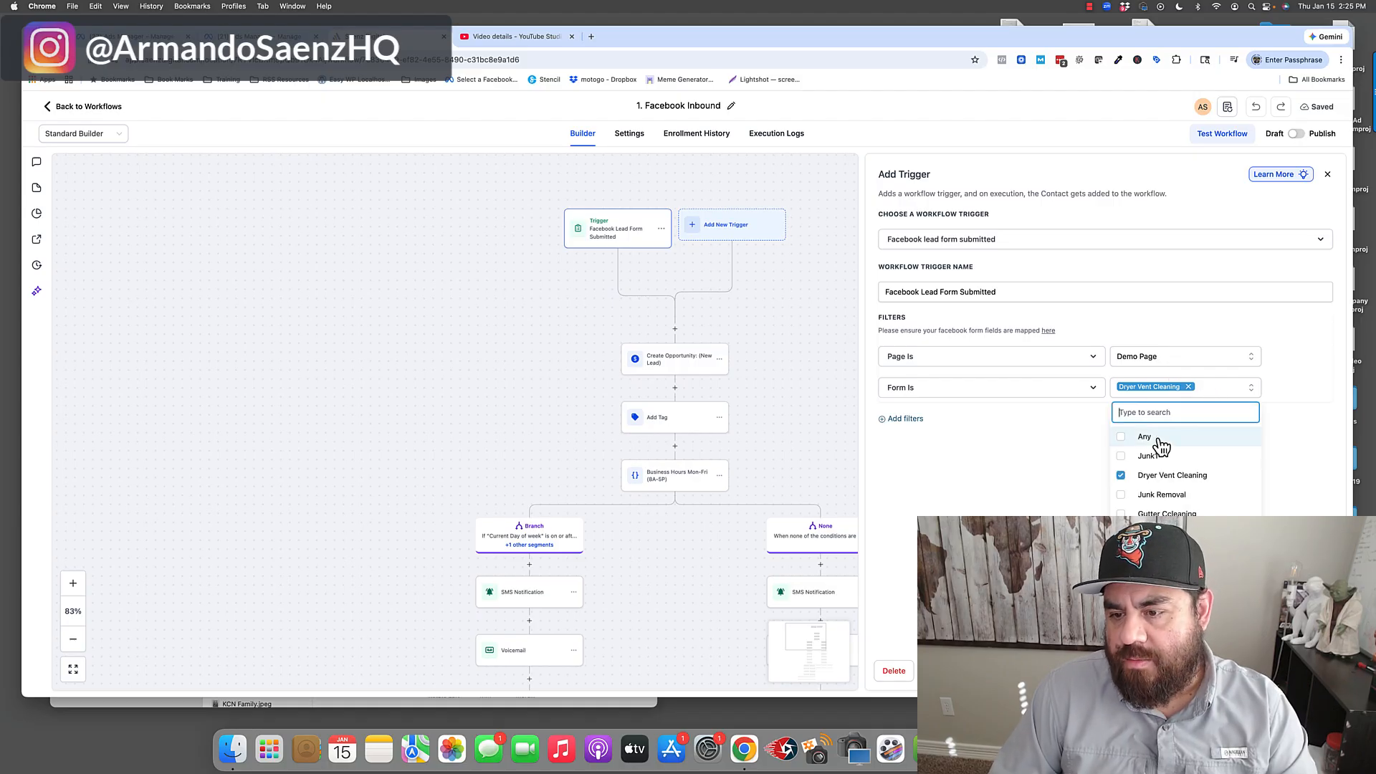
left_click(1147, 456)
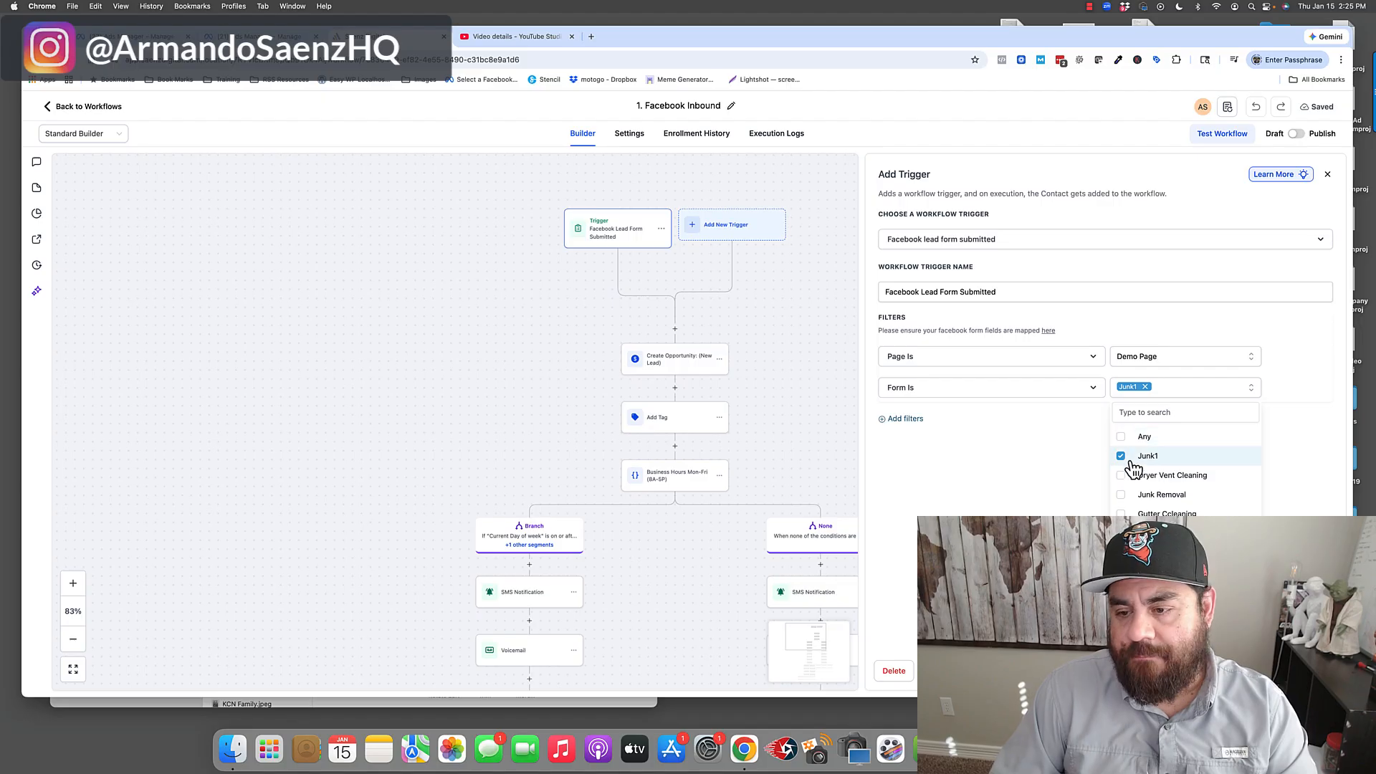
left_click(847, 569)
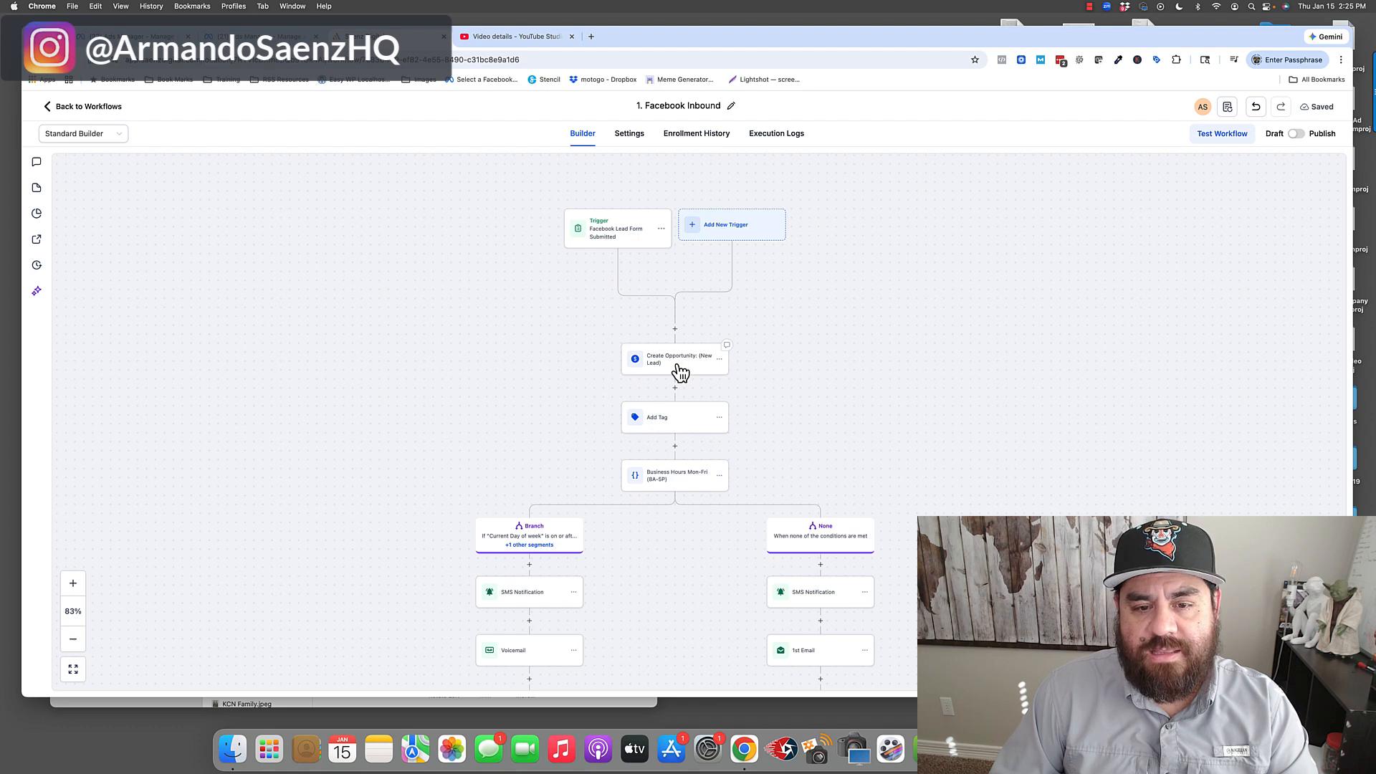
- Review the Add Tag action's tag and the SMS Notification action's settings in the business-hours branch
left_click(671, 423)
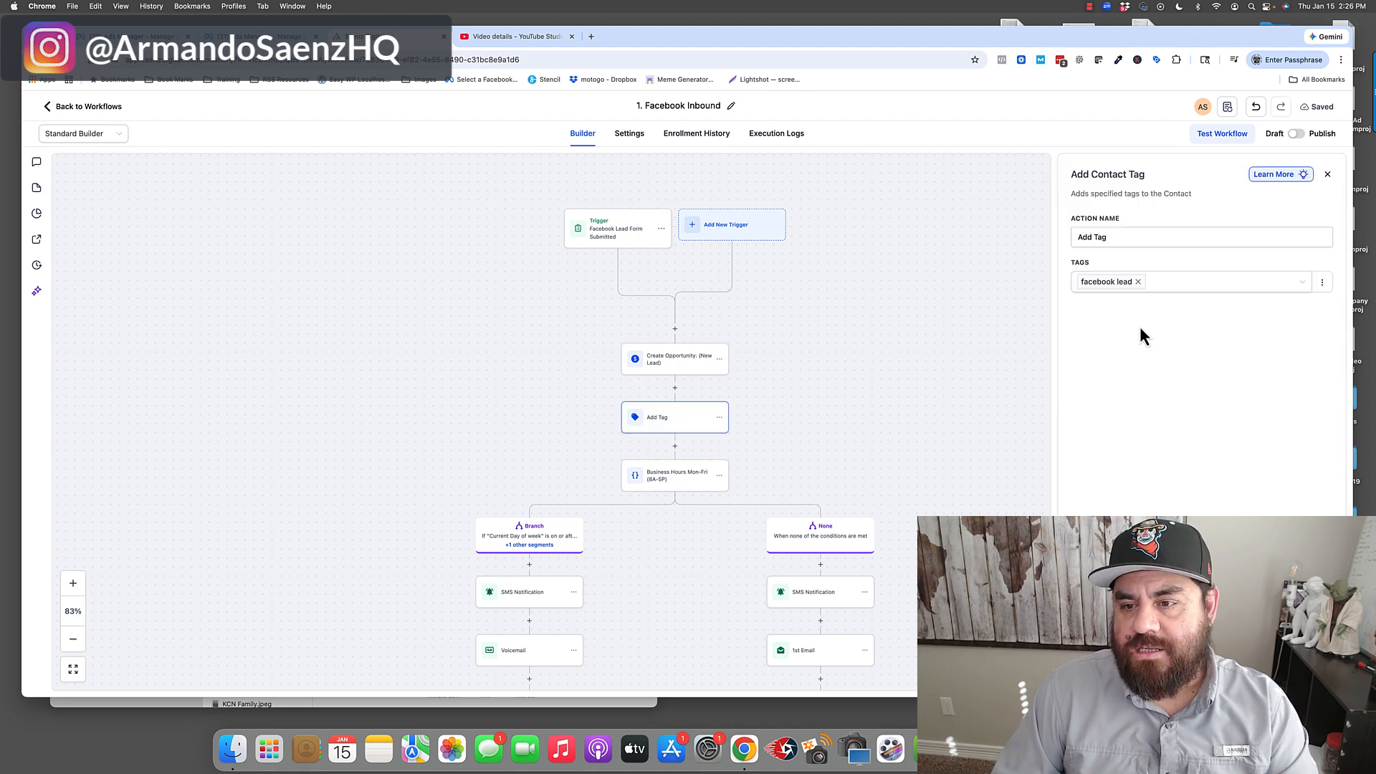
scroll(808, 551, "down", 2)
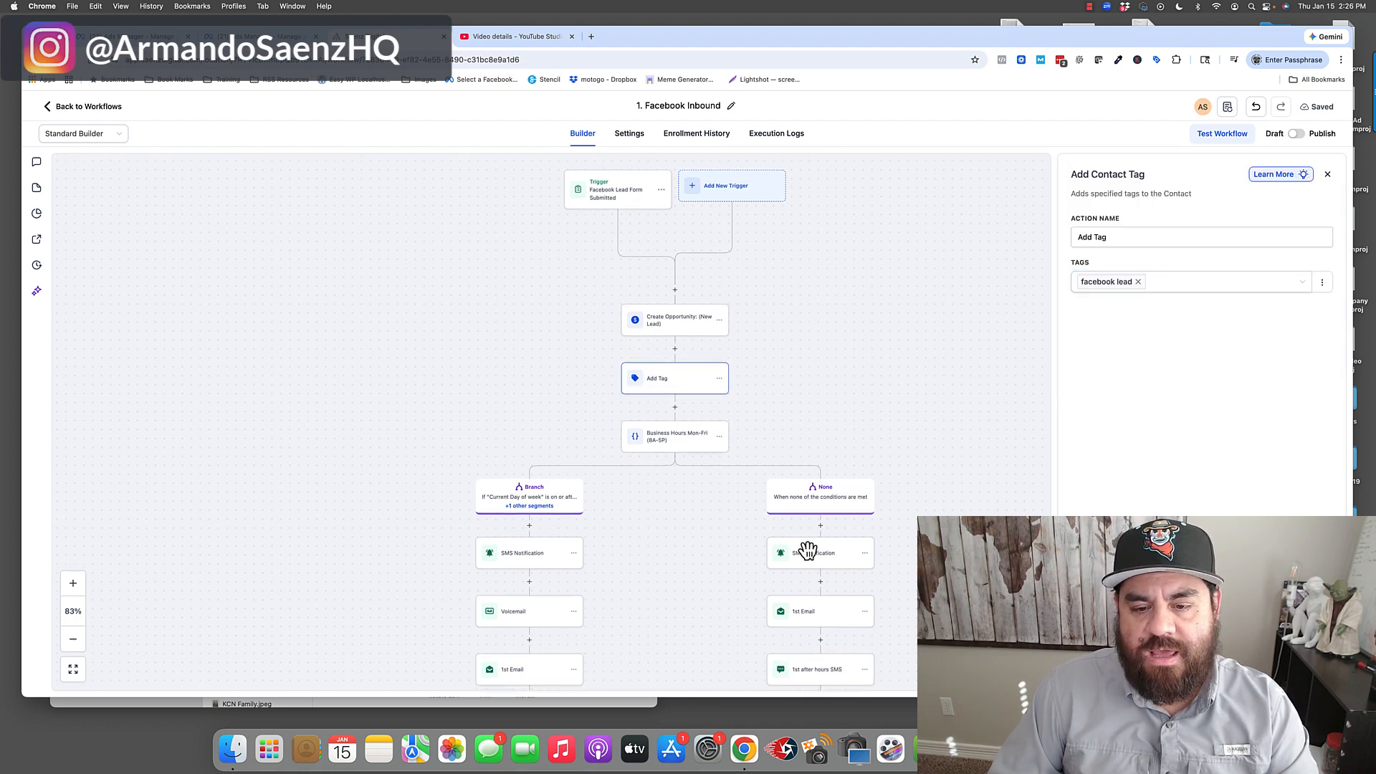
scroll(808, 550, "down", 2)
left_click(673, 407)
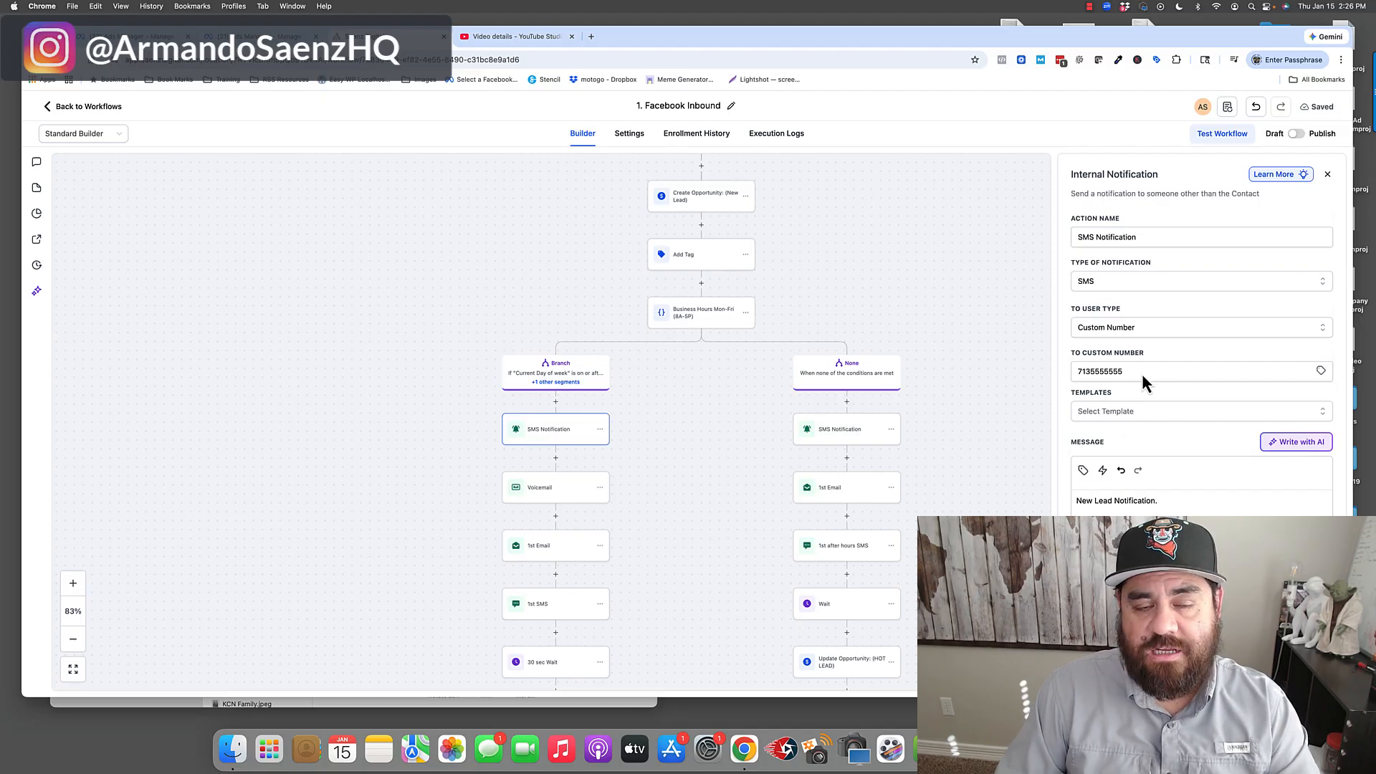
- Review the business-hours branch's voicemail, 1st Email and 1st SMS actions
left_click(562, 493)
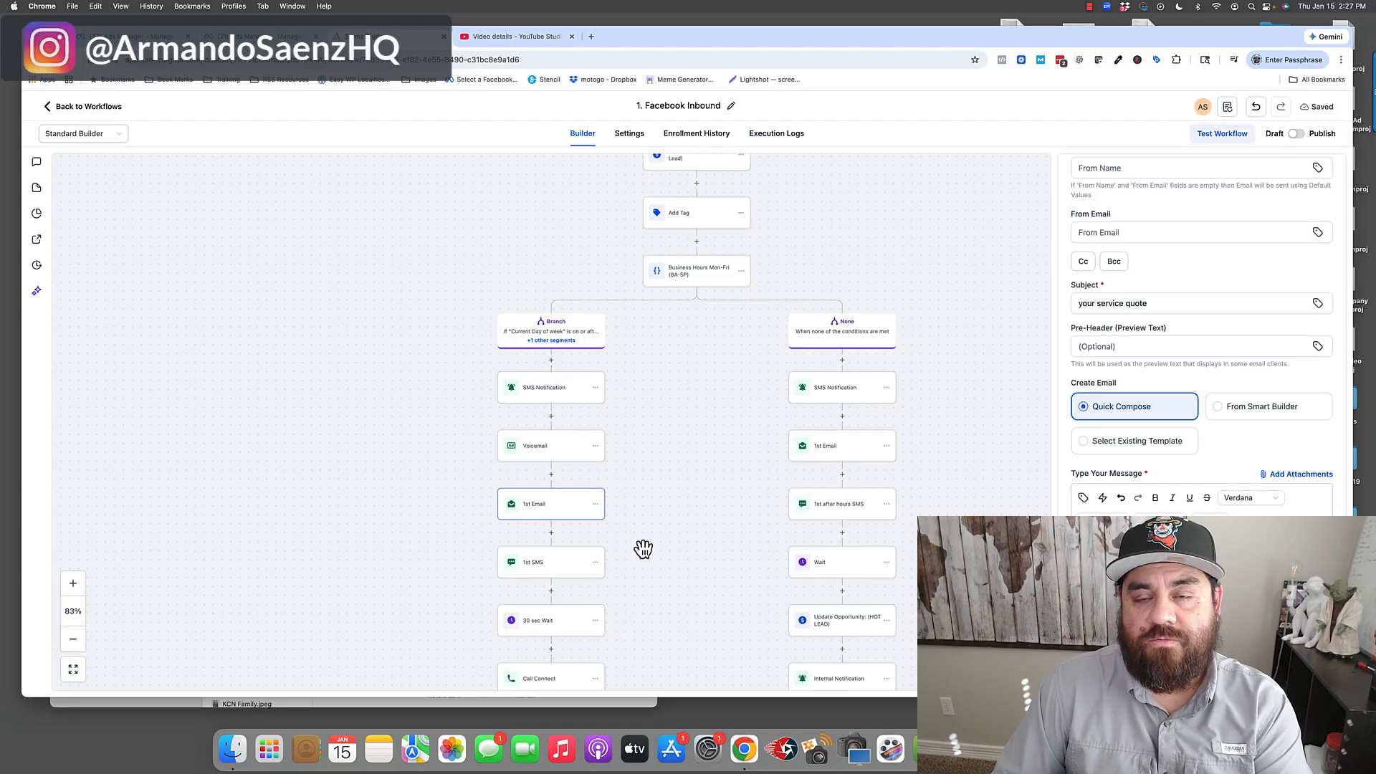
scroll(630, 550, "down", 2)
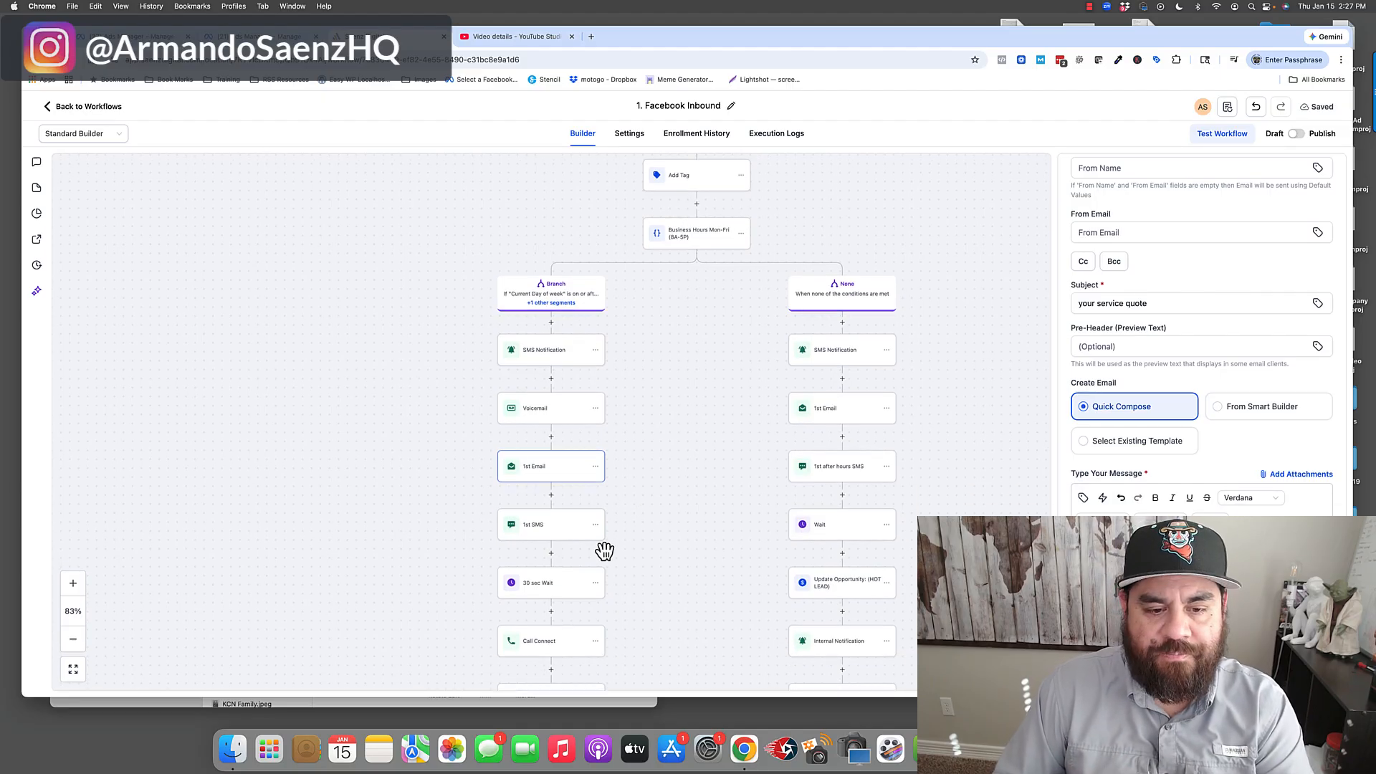
left_click(556, 519)
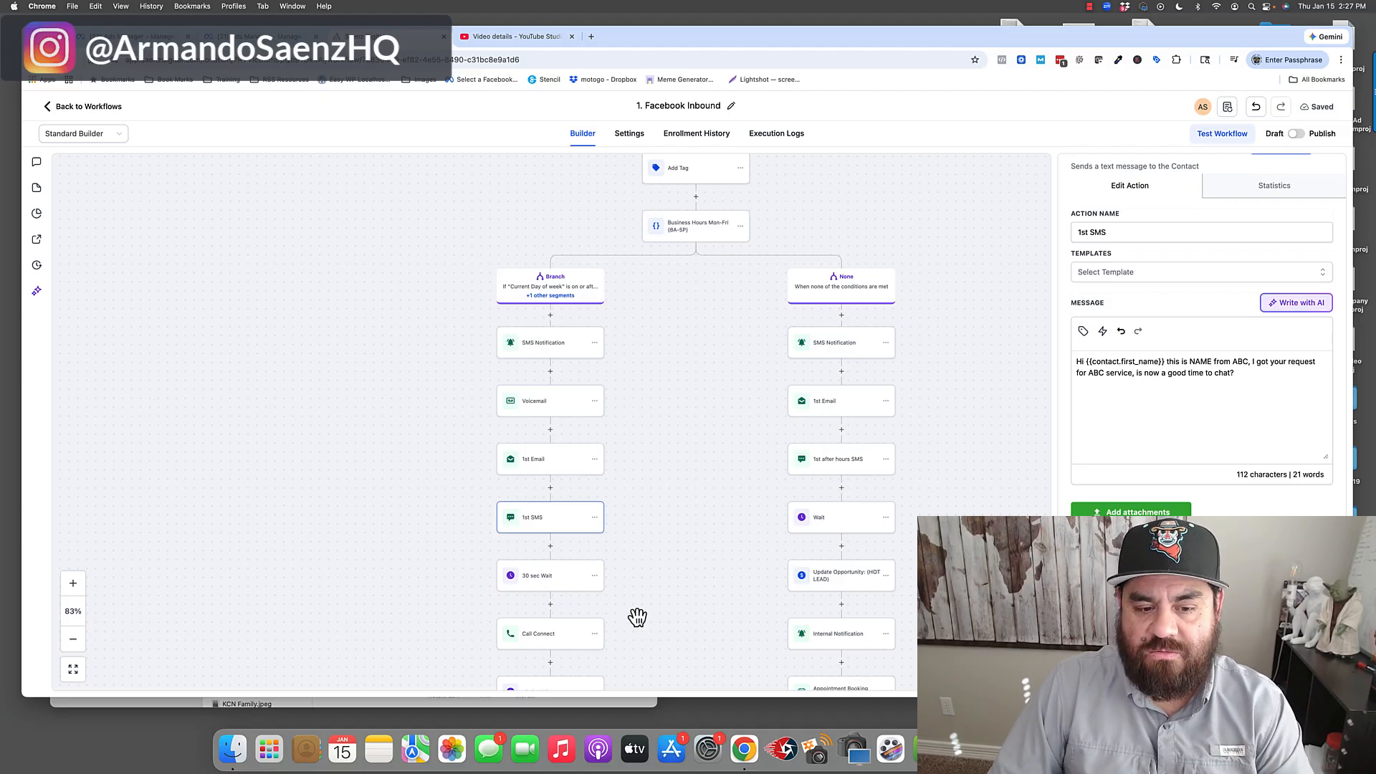
- Examine the rest of the business-hours branch and read the additional instructions of its Appointment Booking Conversation AI Bot under Contact Reply
scroll(634, 605, "down", 5)
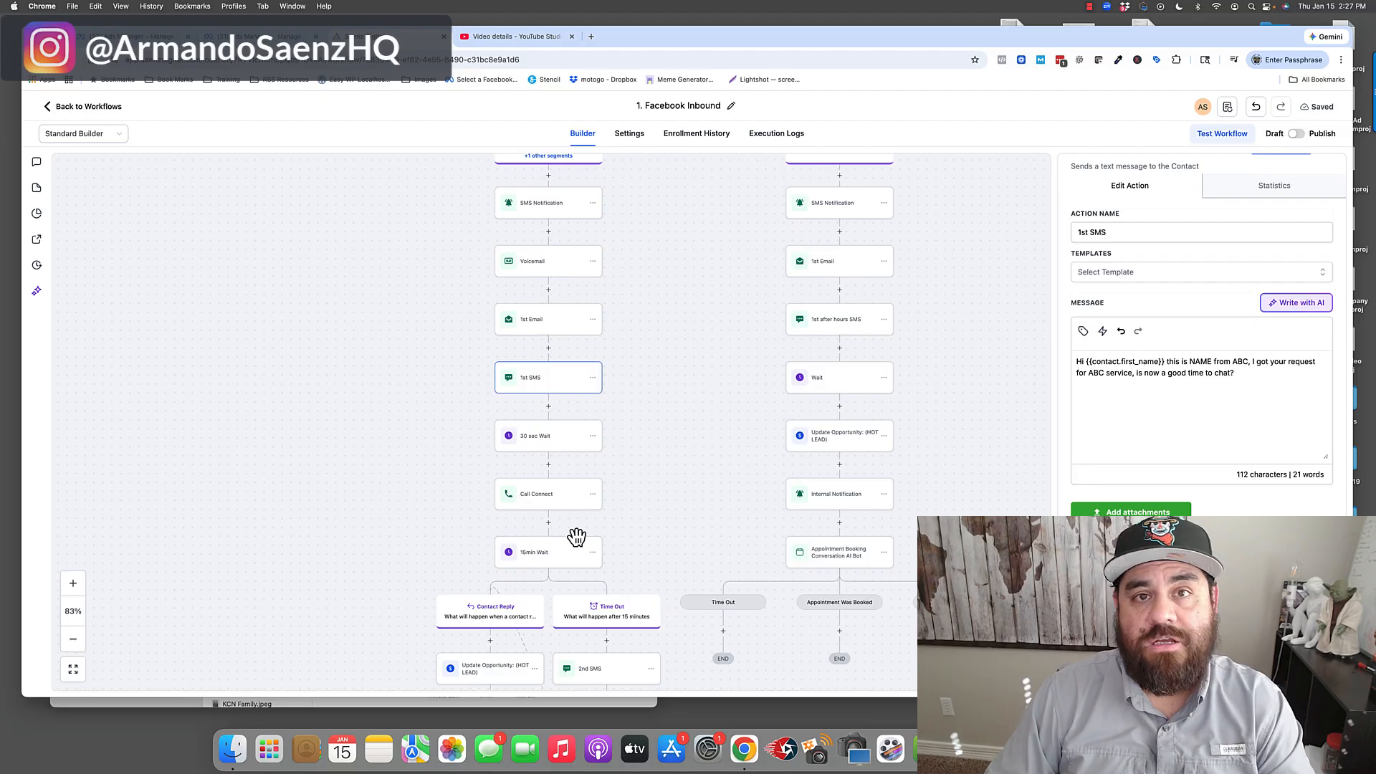
scroll(560, 578, "down", 1)
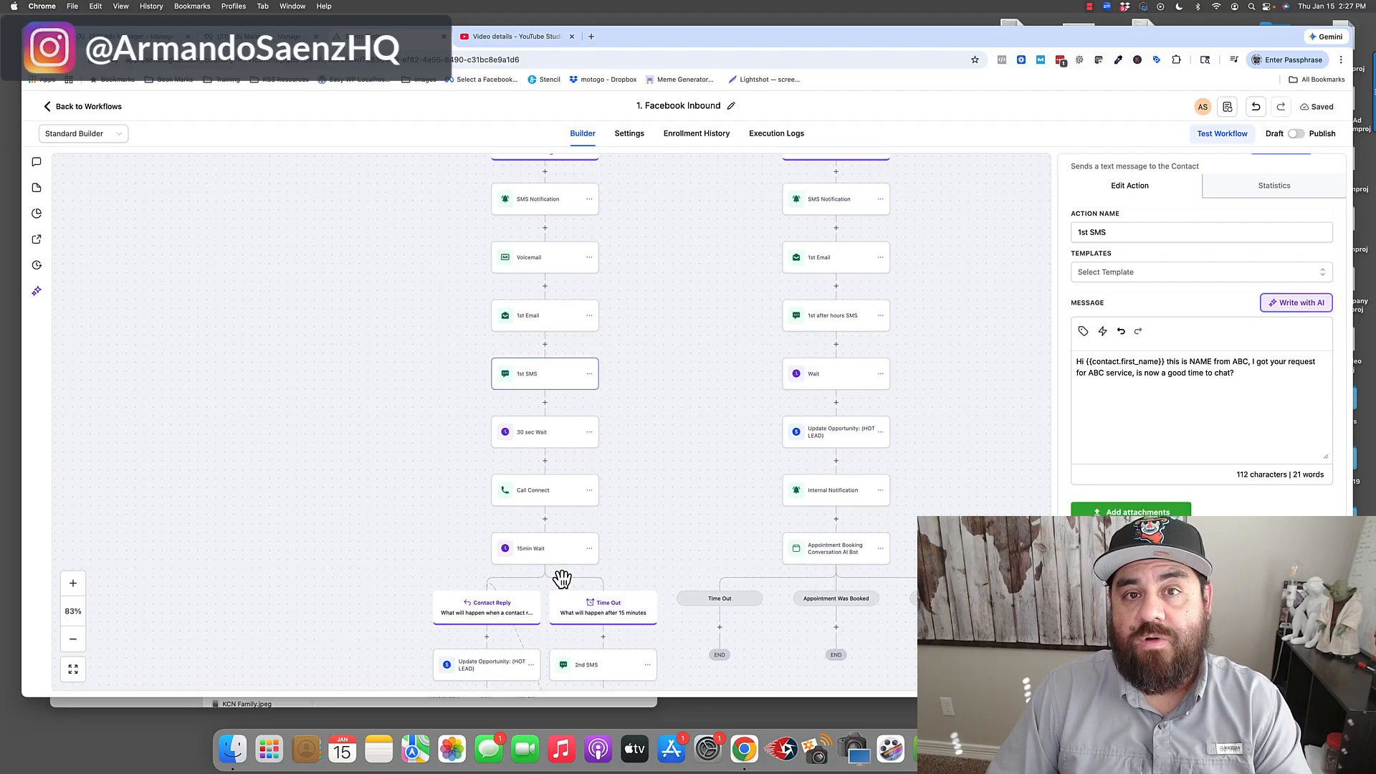
scroll(557, 595, "down", 3)
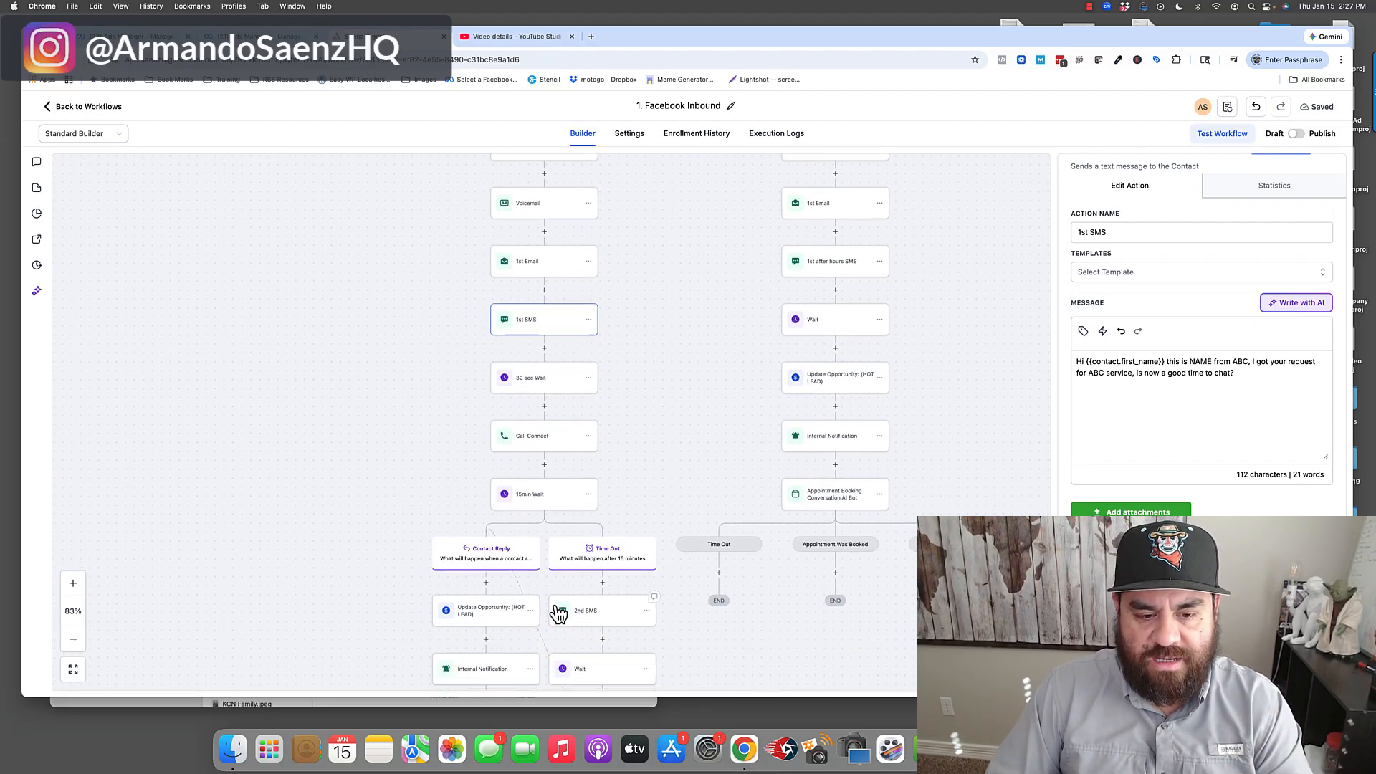
scroll(593, 502, "down", 2)
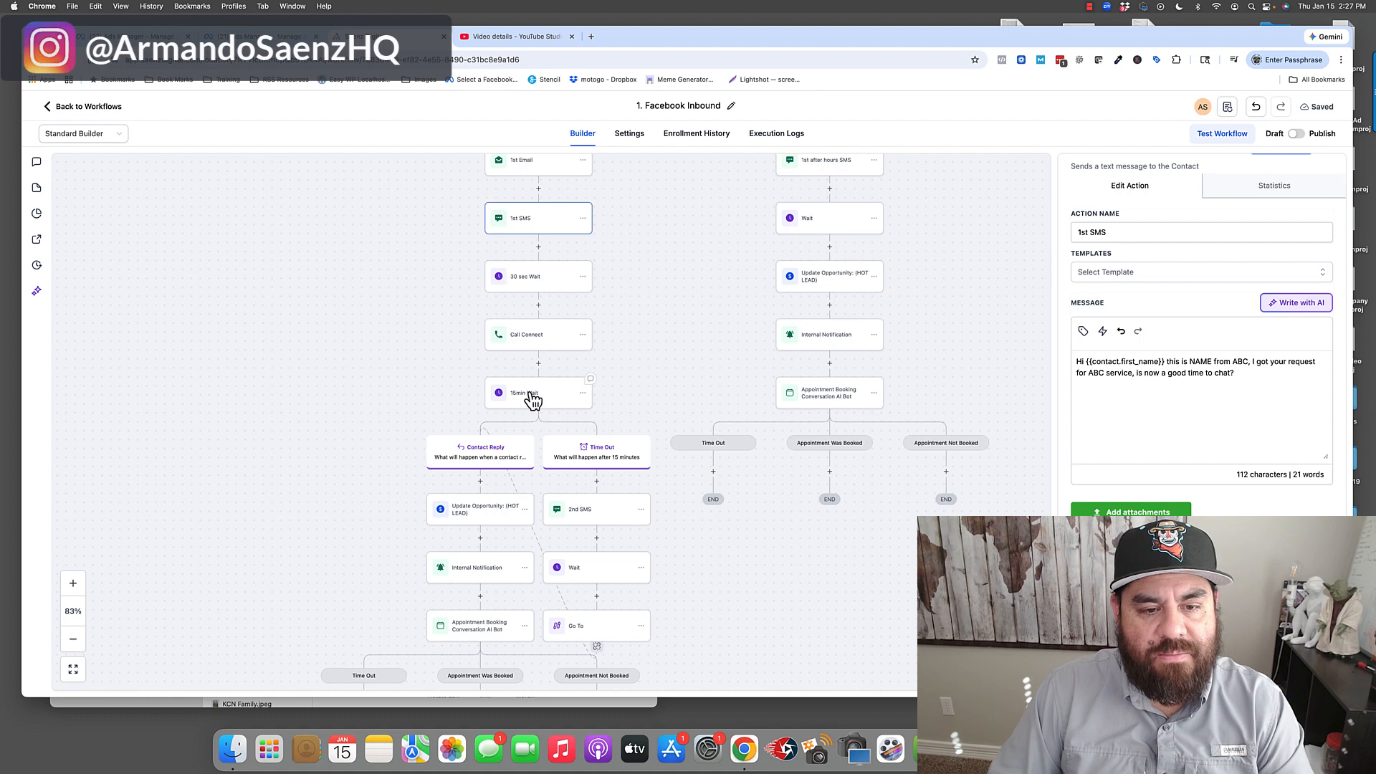
scroll(534, 430, "down", 1)
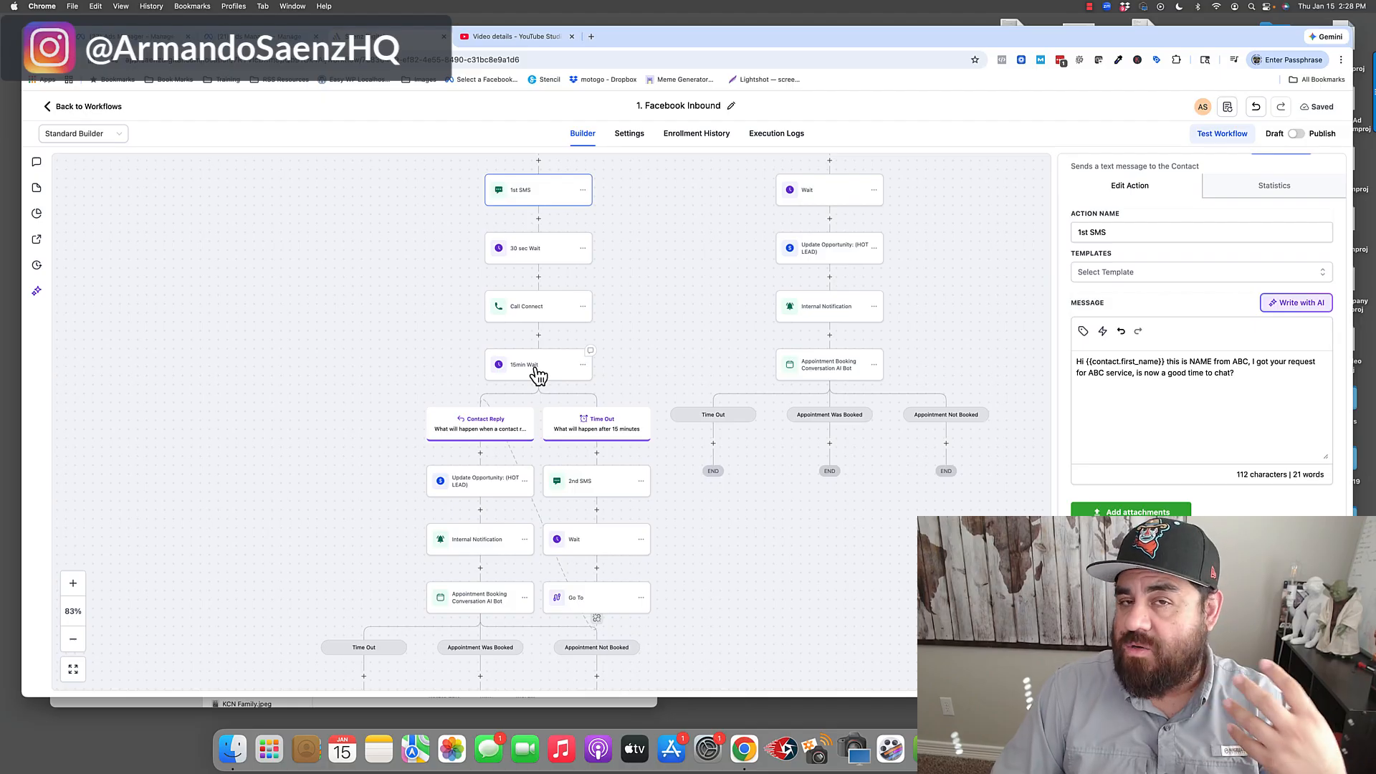
scroll(523, 399, "down", 2)
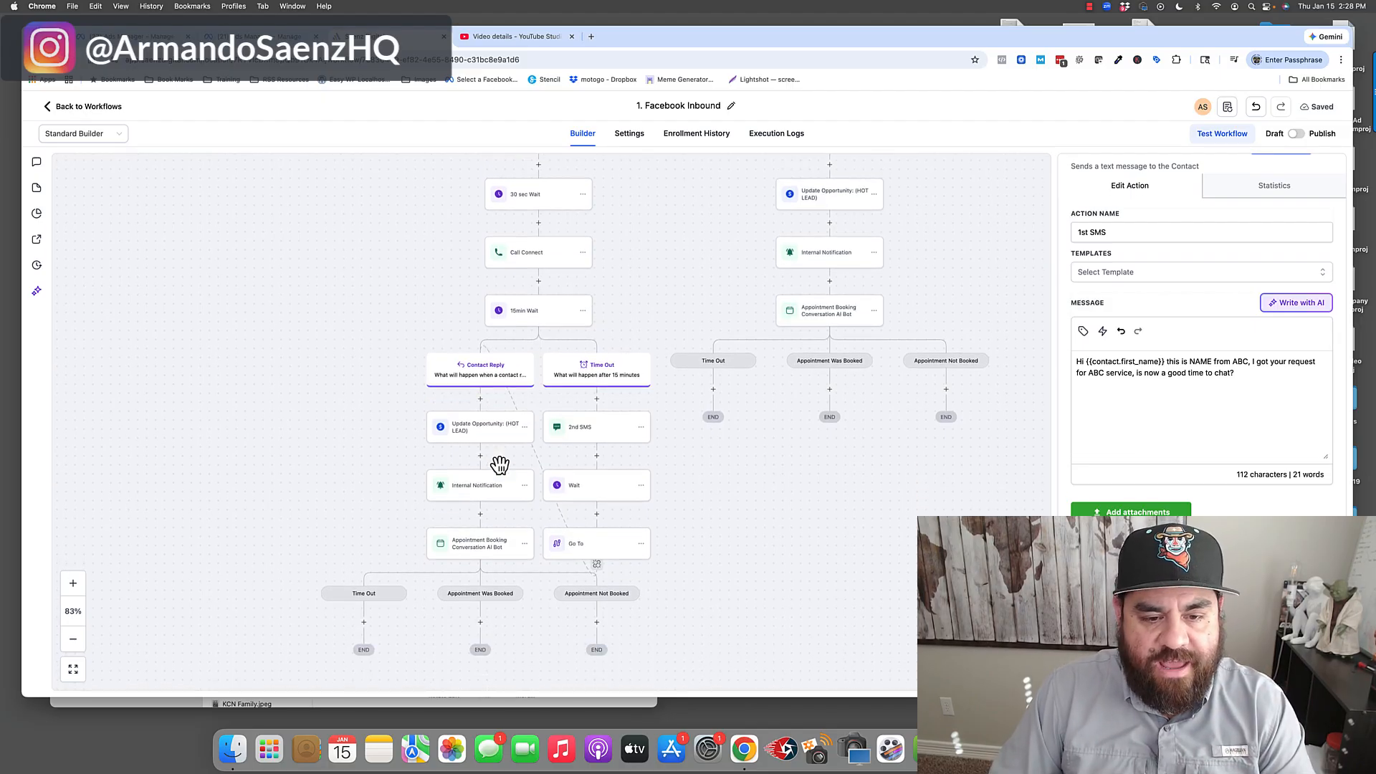
left_click(481, 546)
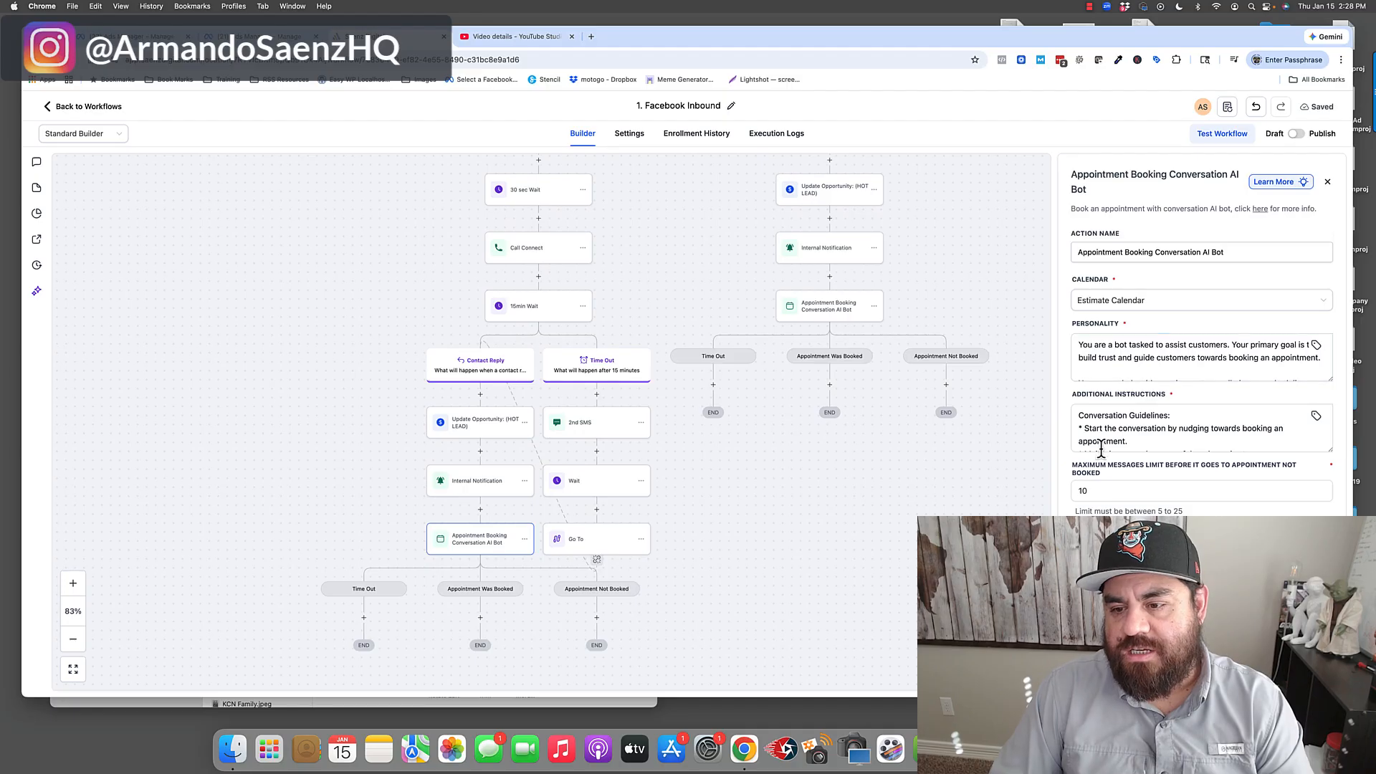
left_click(1113, 422)
scroll(1112, 423, "down", 5)
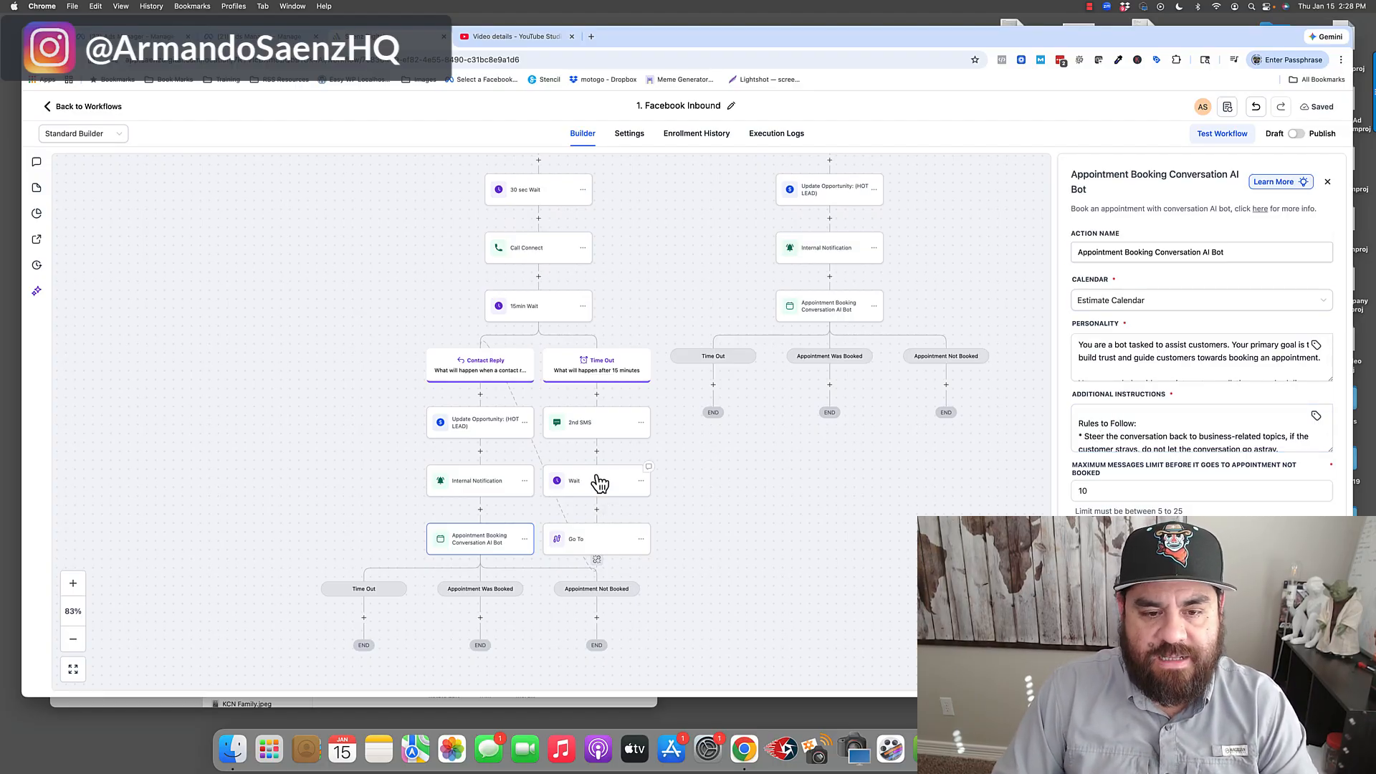
- Review the 2nd SMS message on the Time Out branch and close its settings
left_click(593, 433)
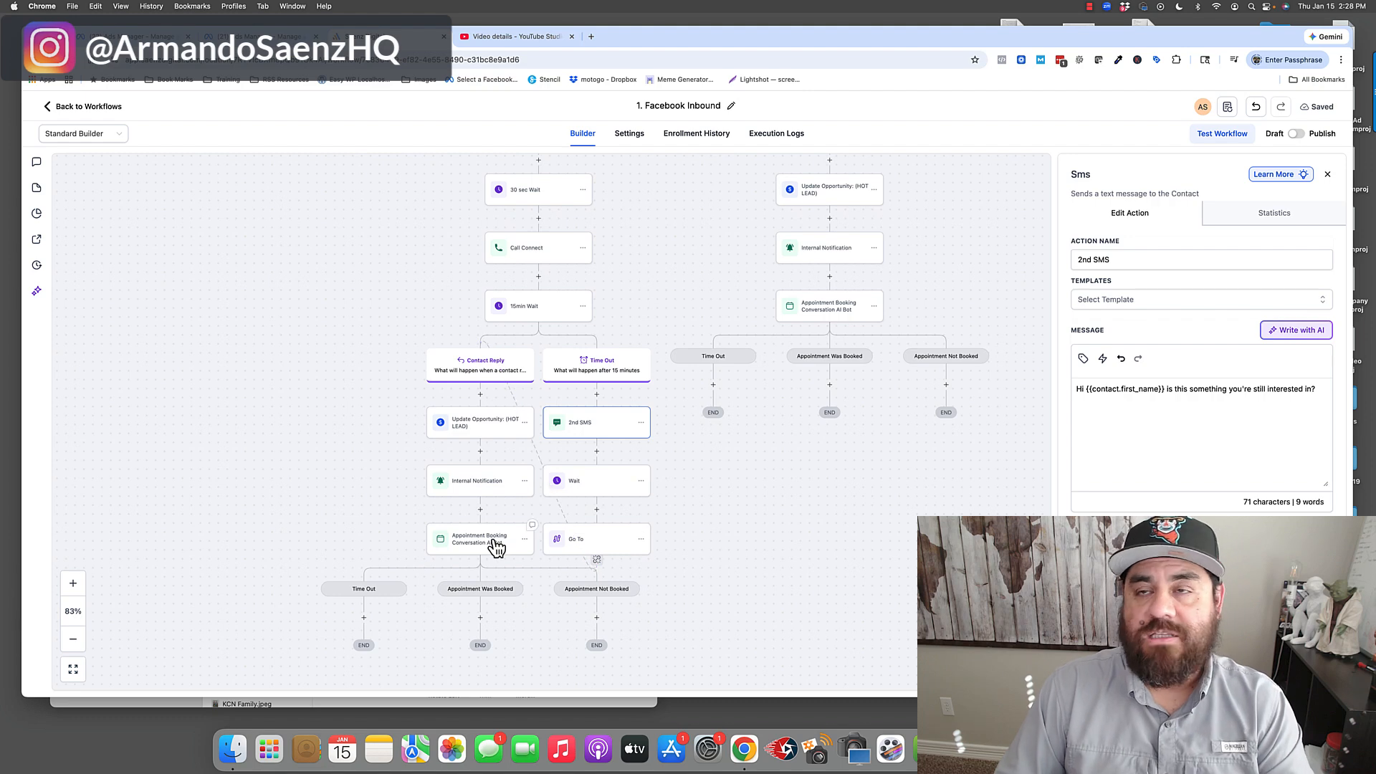
scroll(697, 622, "down", 1)
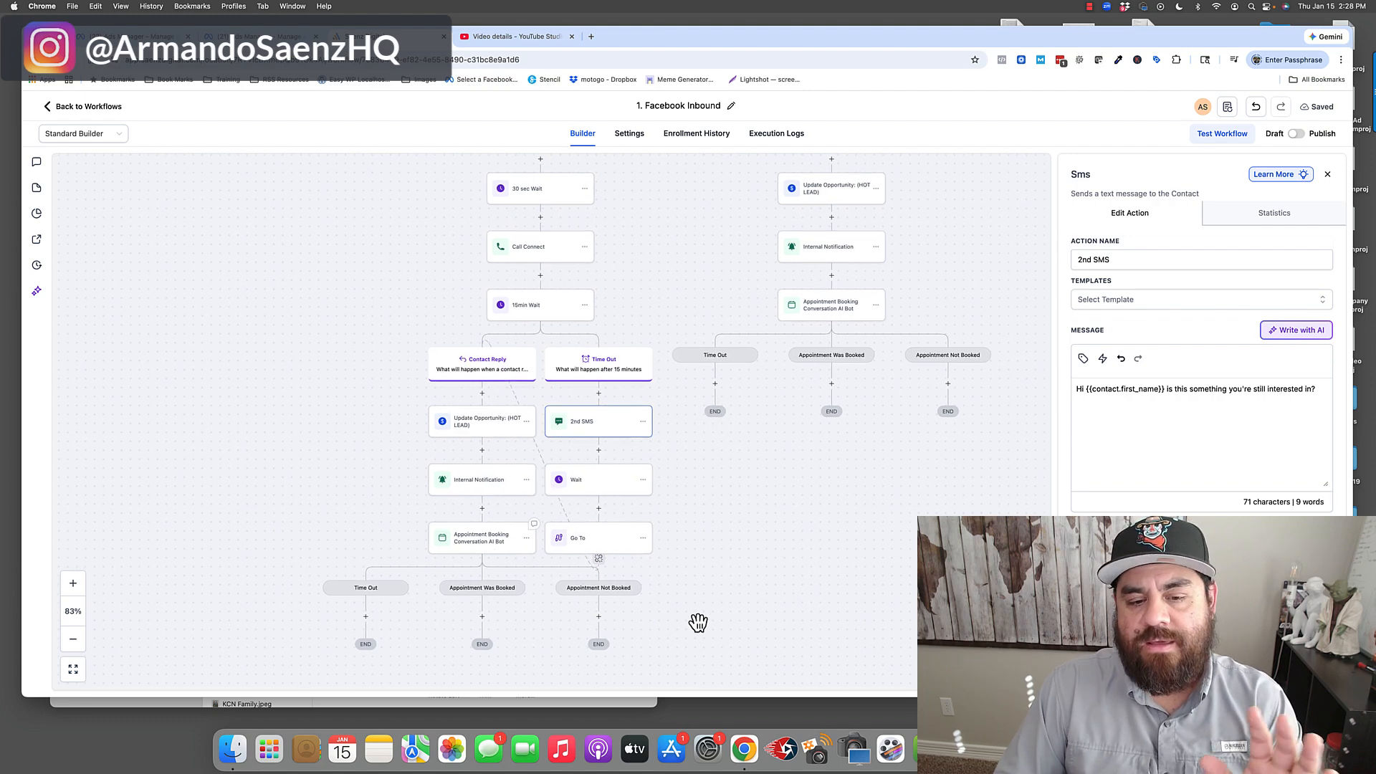
left_click(1004, 341)
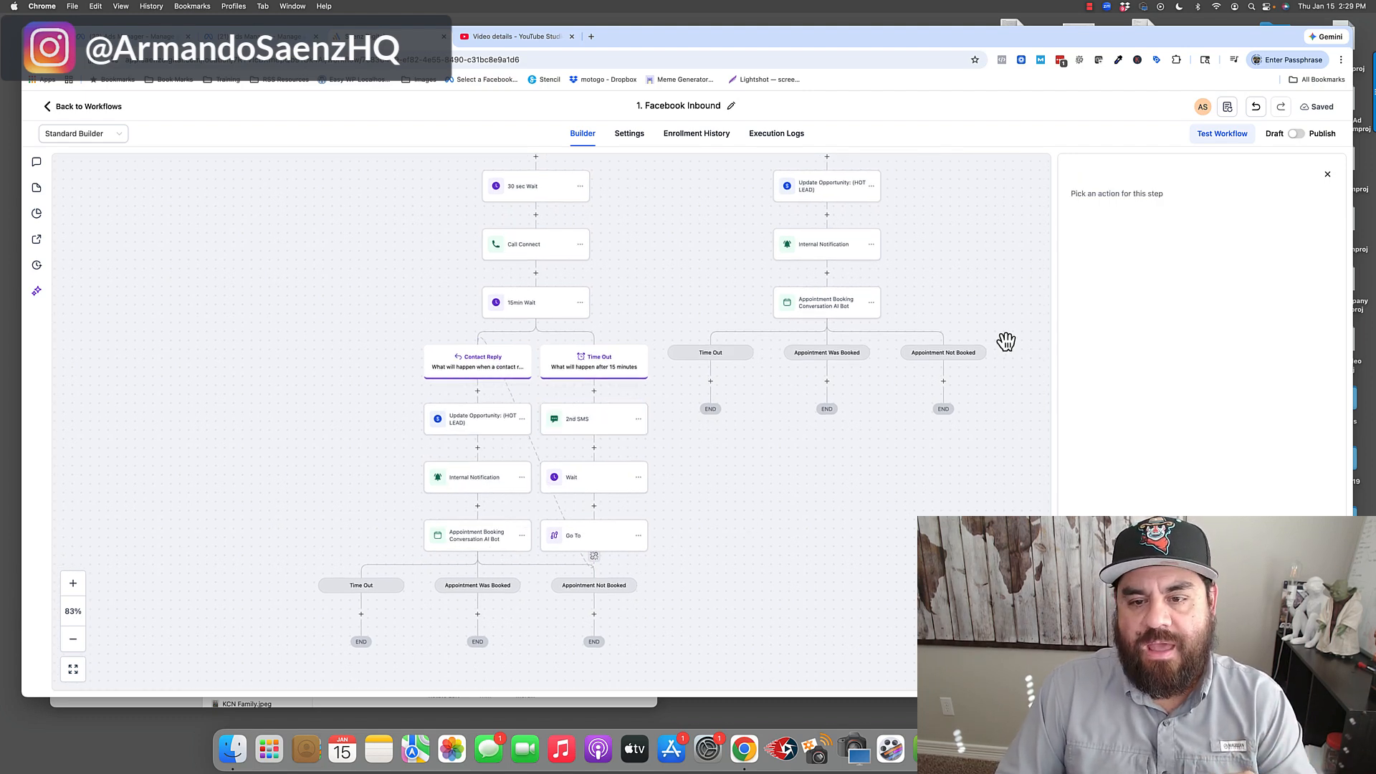
- Review the None branch's SMS Notification and 1st after hours SMS actions through to its booking bot, and close the settings
left_click_drag(979, 291, 859, 521)
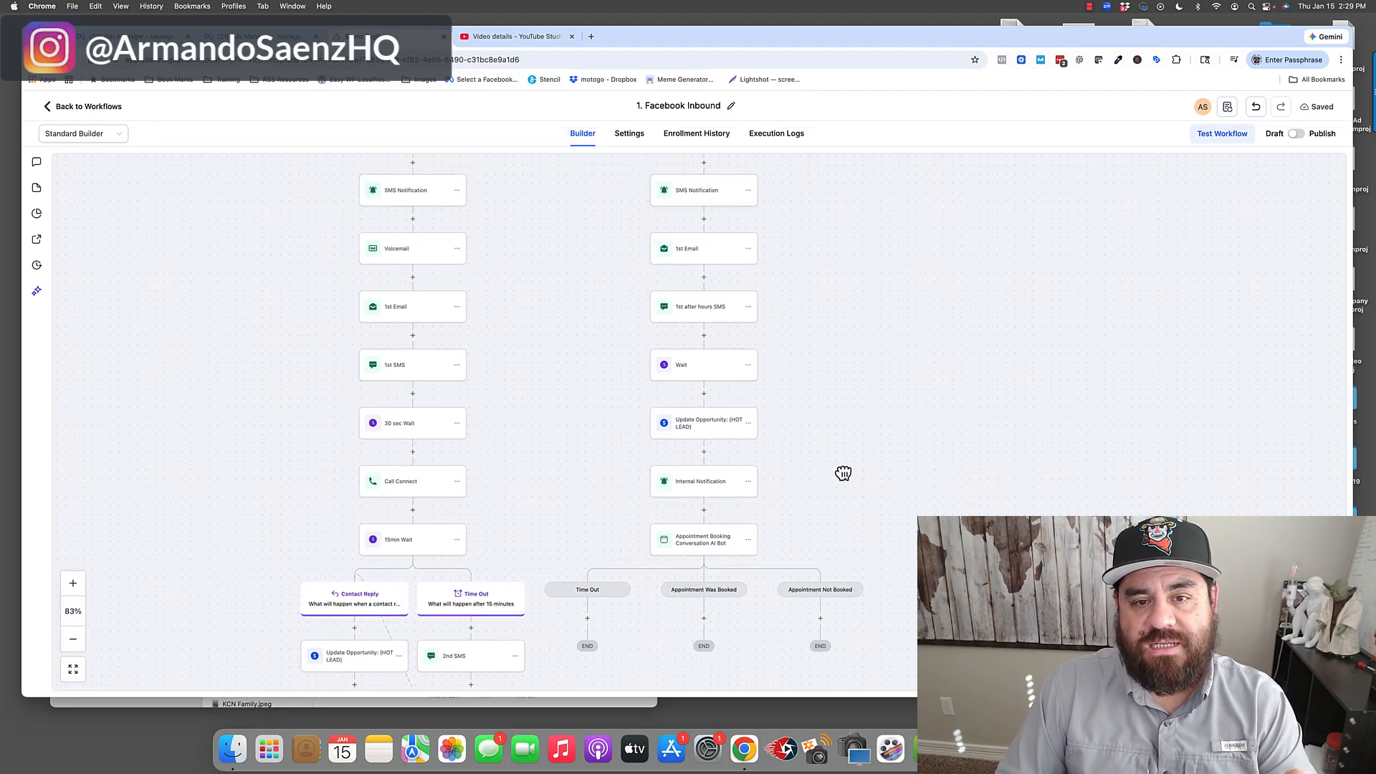
scroll(788, 462, "up", 2)
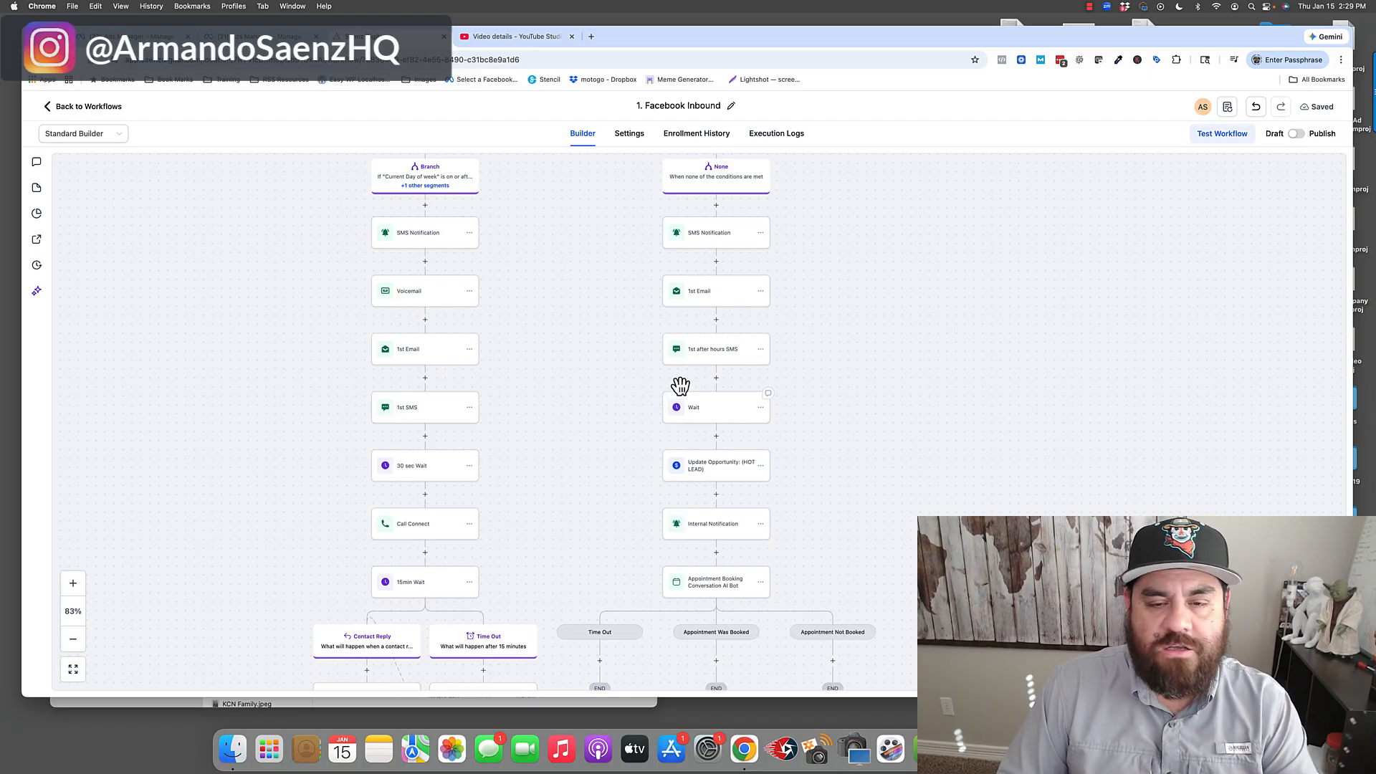
left_click(710, 238)
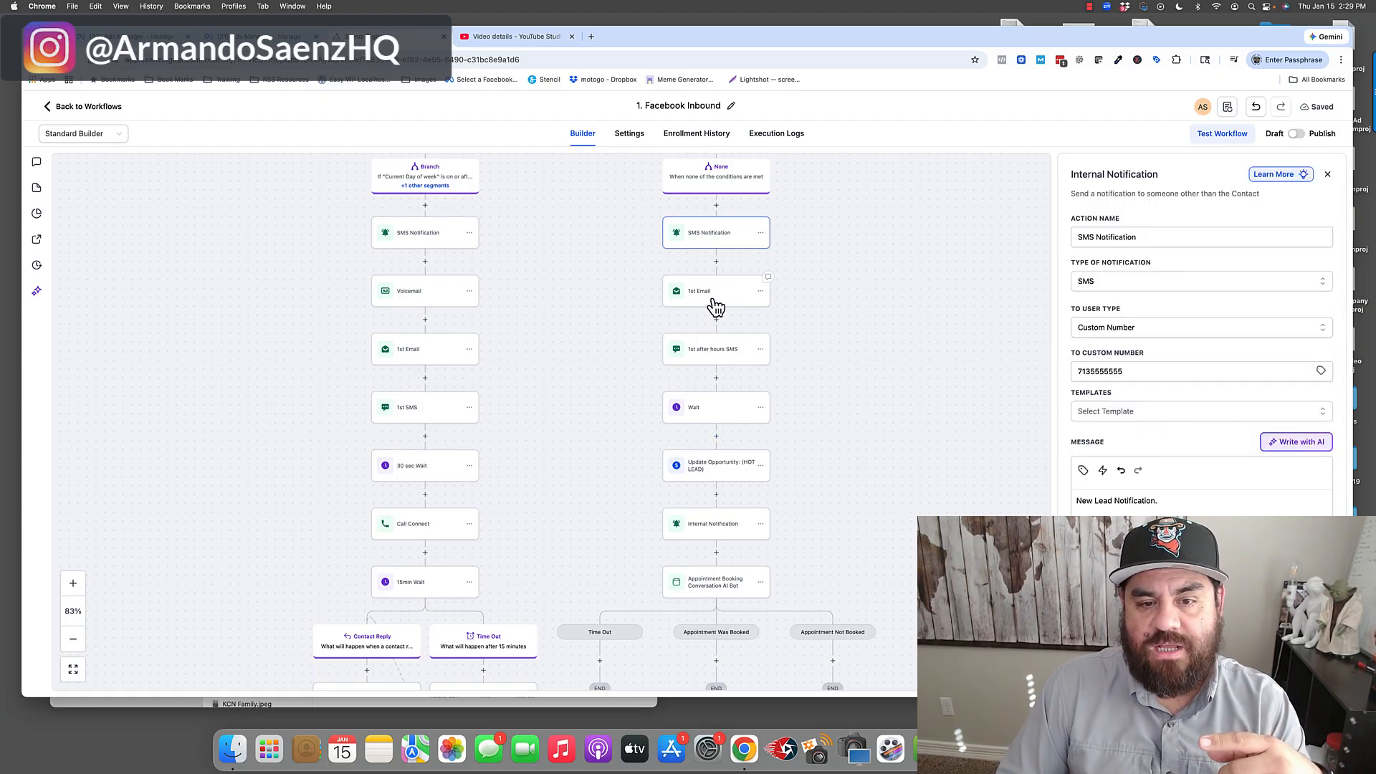
left_click(714, 353)
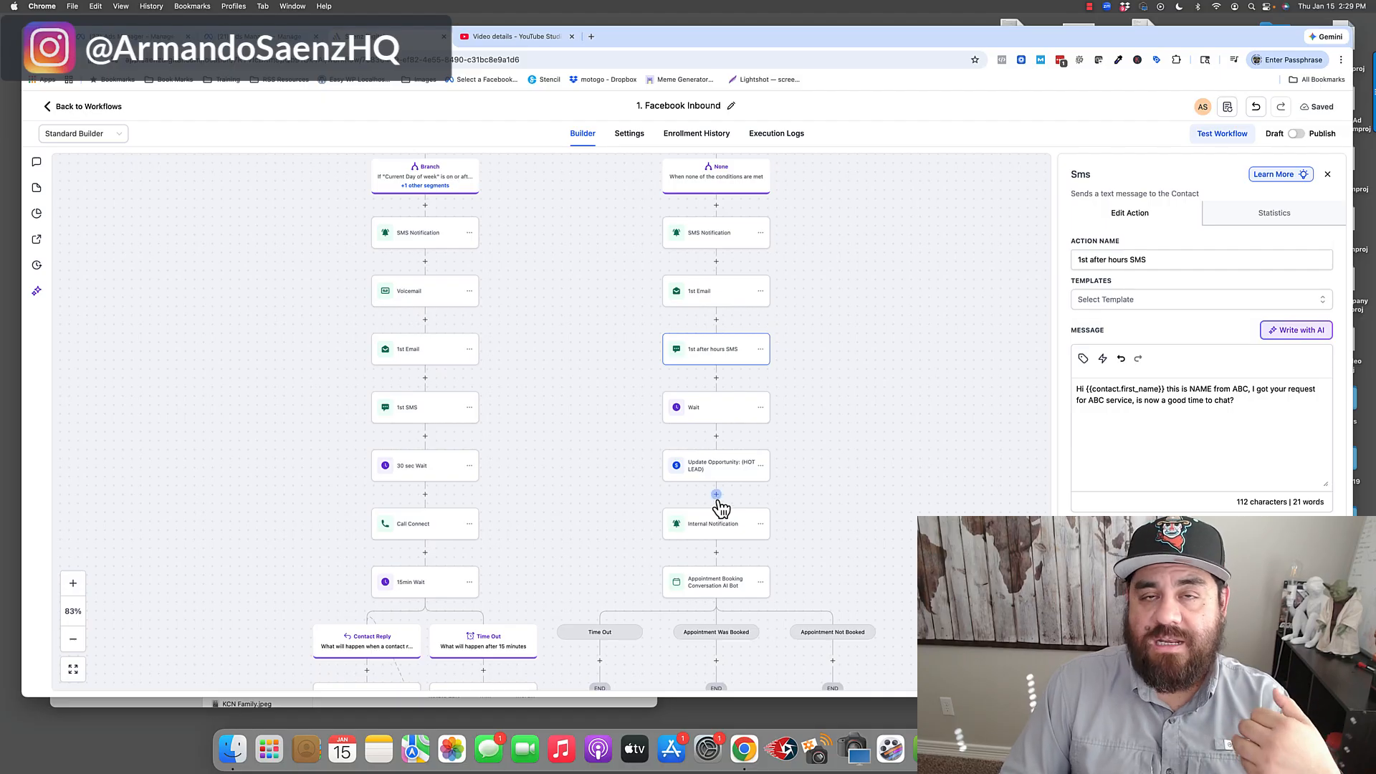
scroll(719, 561, "down", 2)
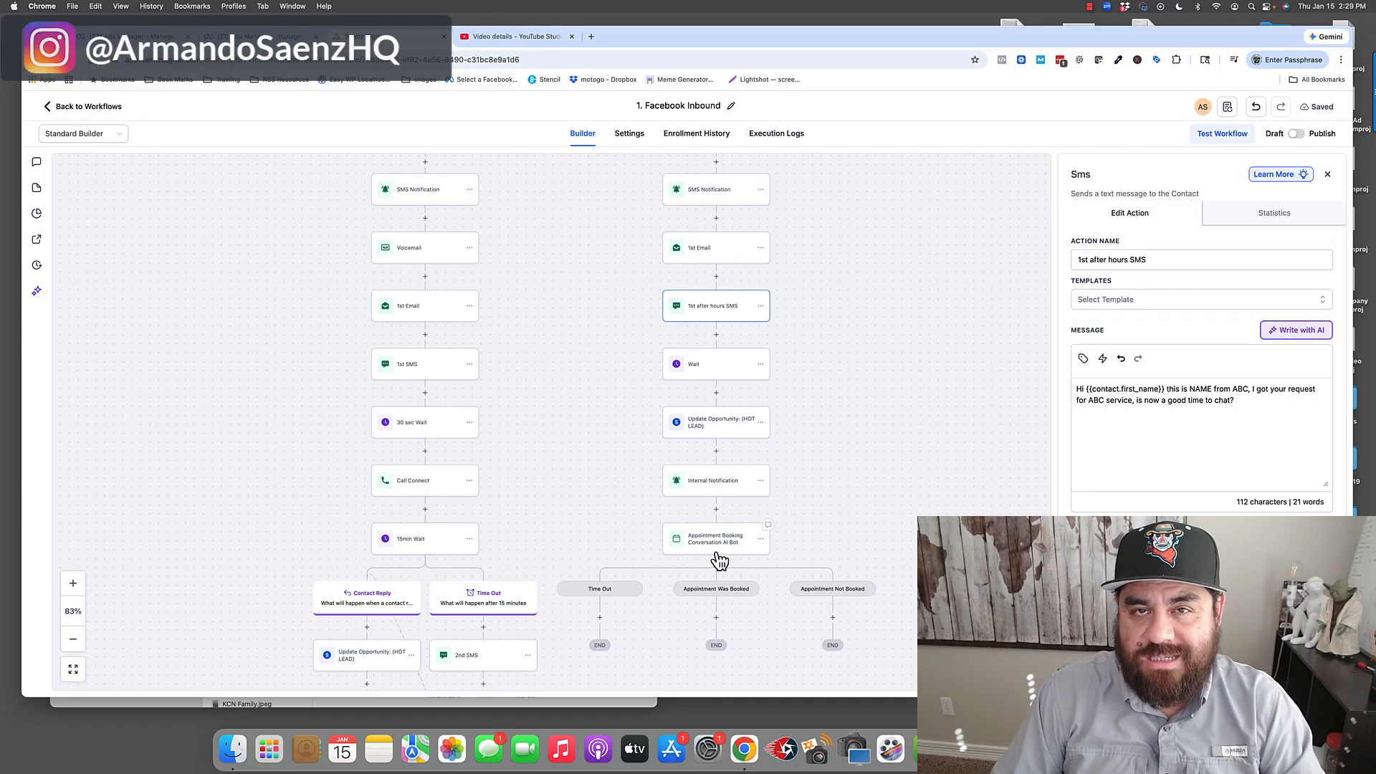
scroll(786, 554, "down", 2)
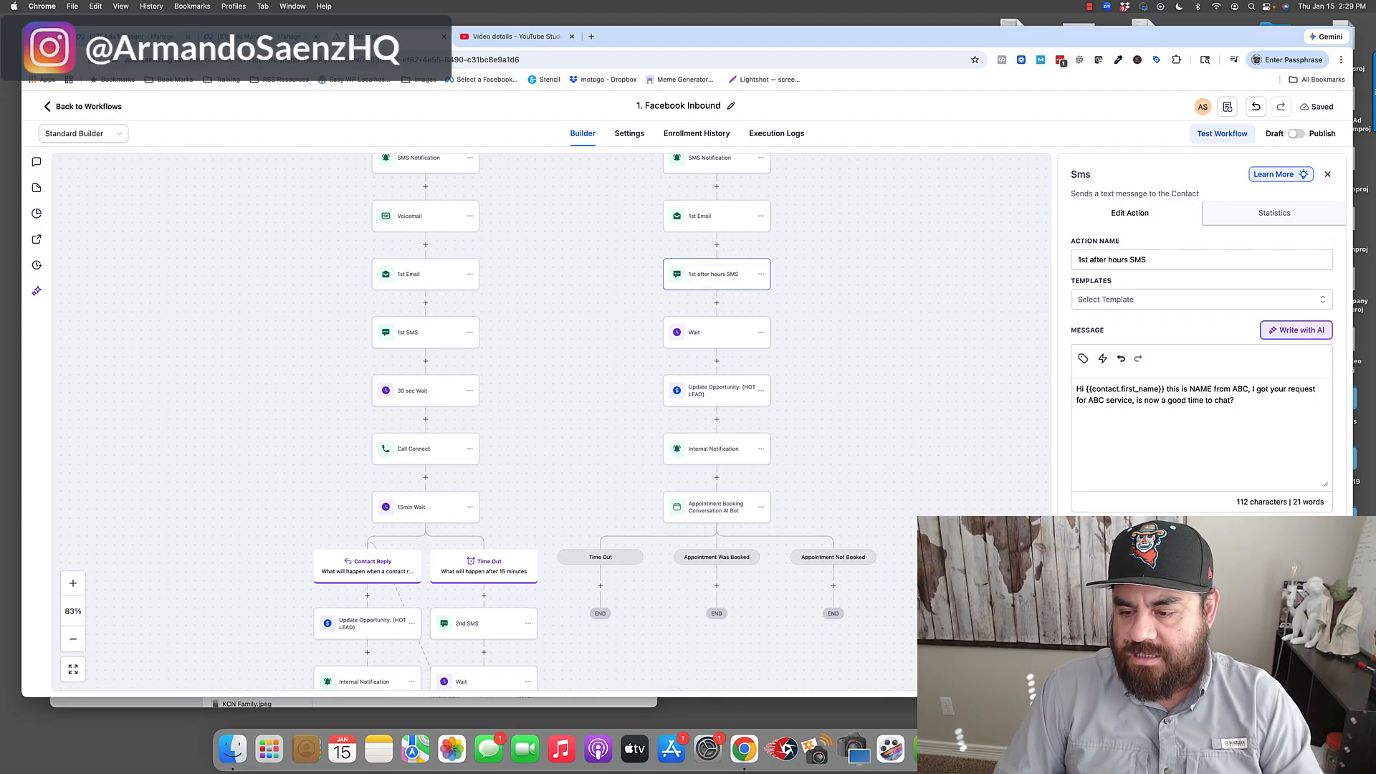
left_click(605, 445)
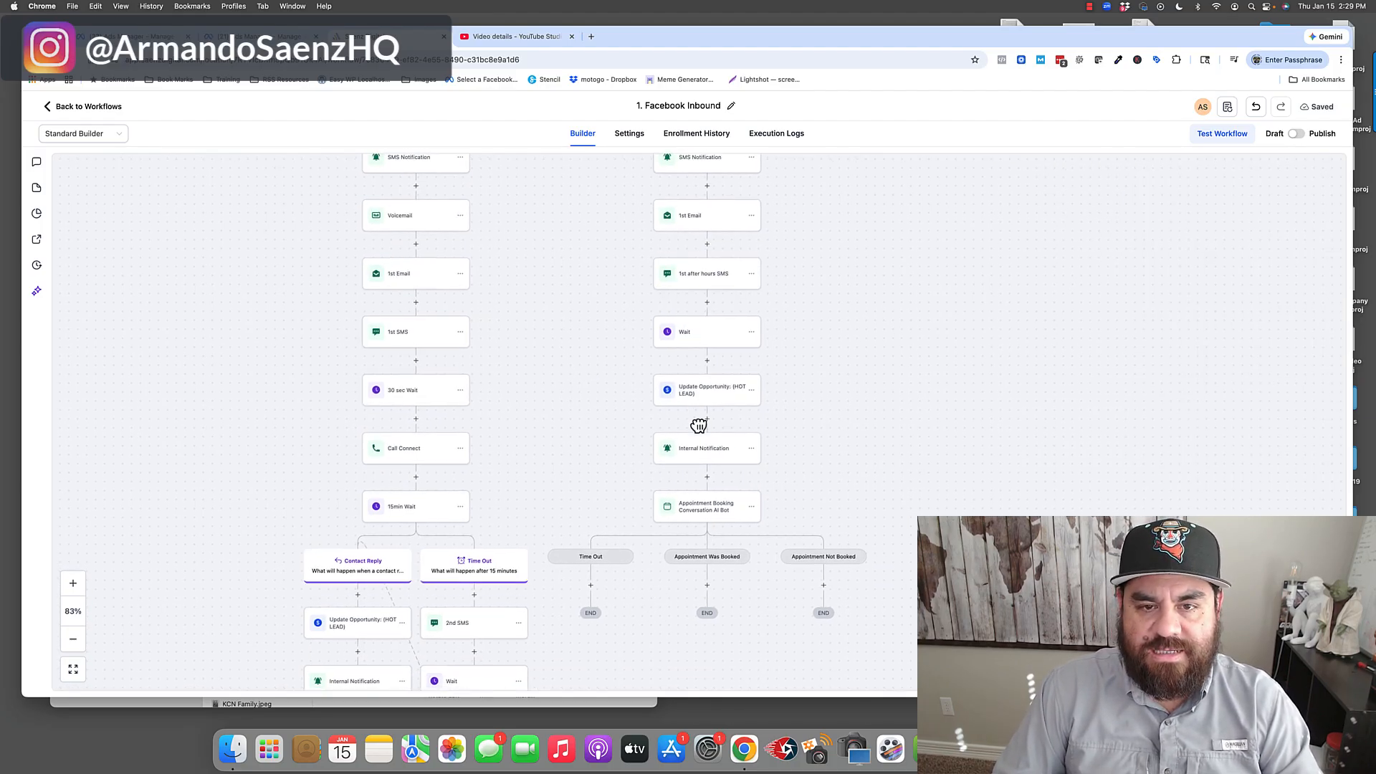
- Return to the workflow list, open "2. Stale Opportunities/ Short term Follow up" and look through its branches
scroll(700, 430, "up", 5)
scroll(715, 563, "up", 1)
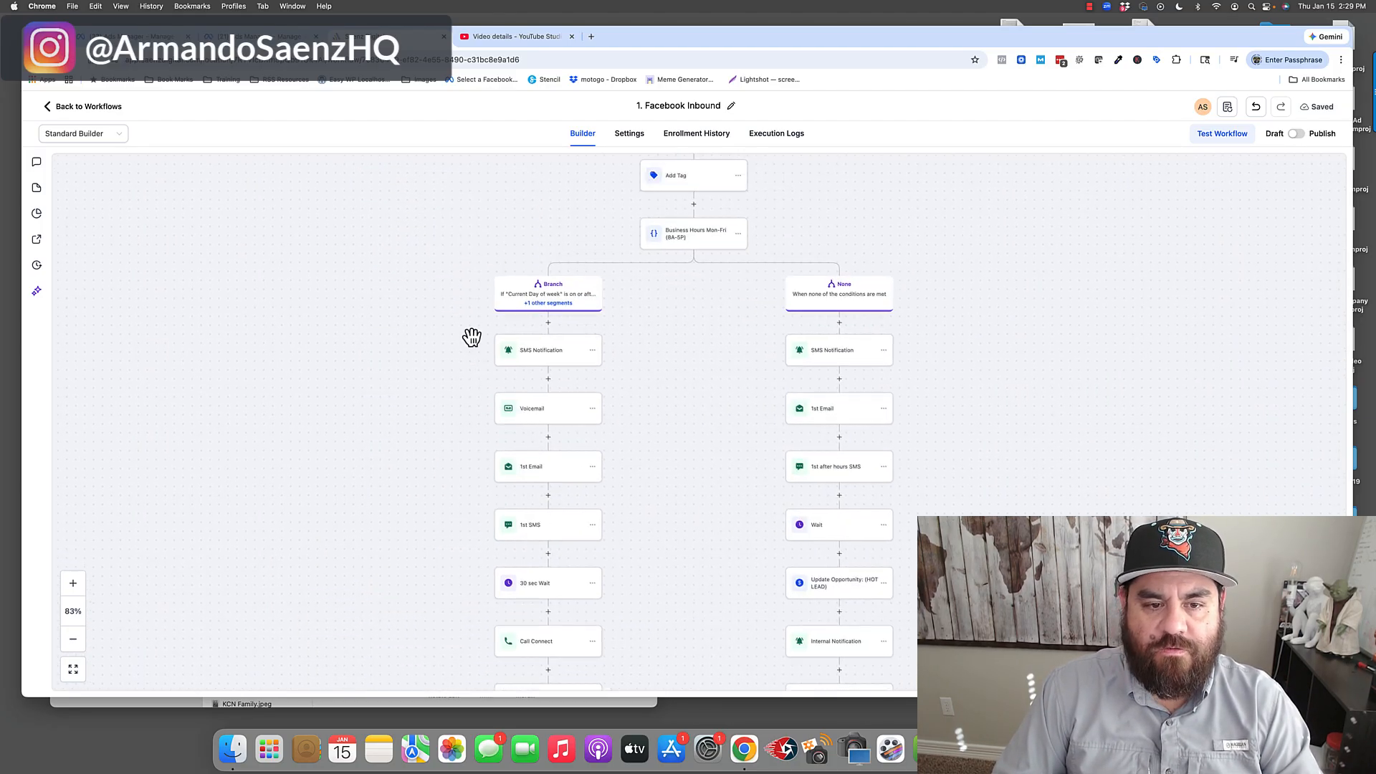
left_click(91, 109)
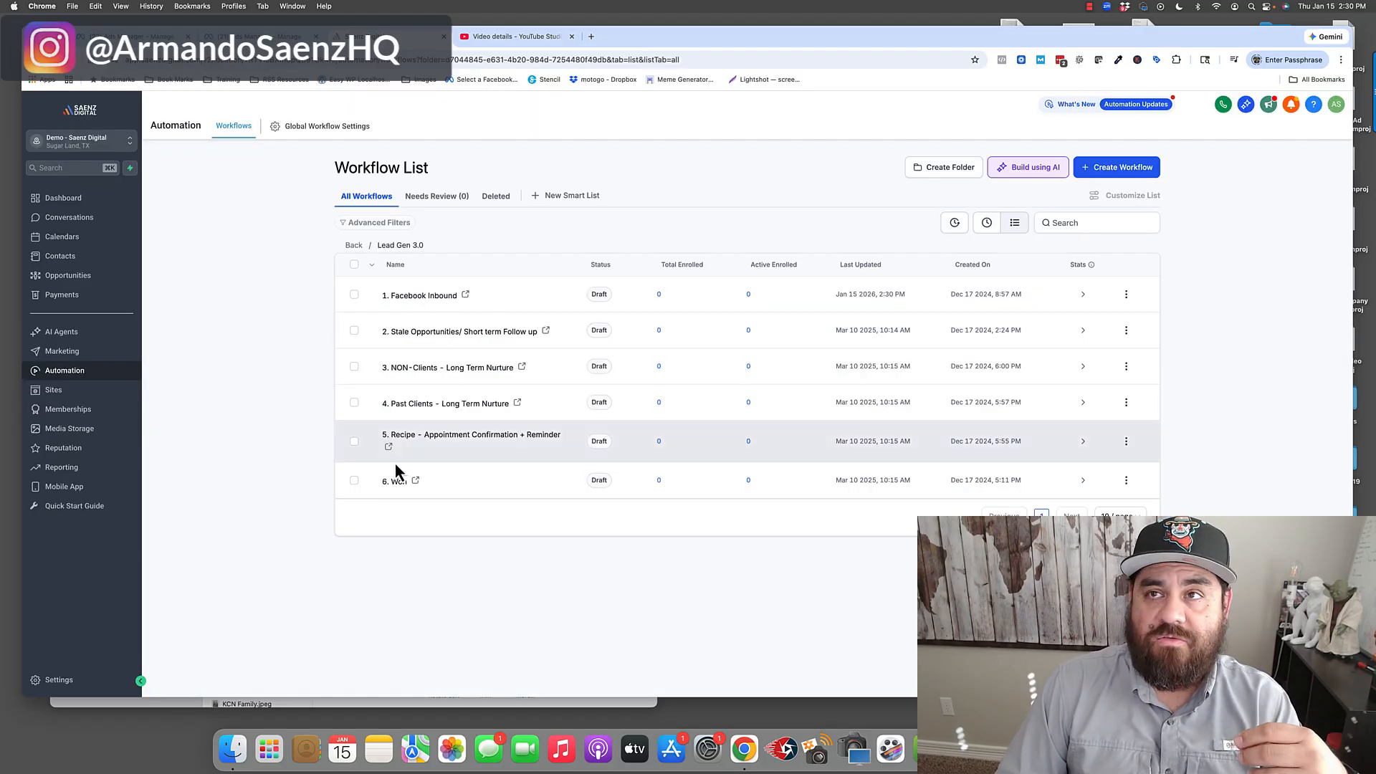
left_click(468, 334)
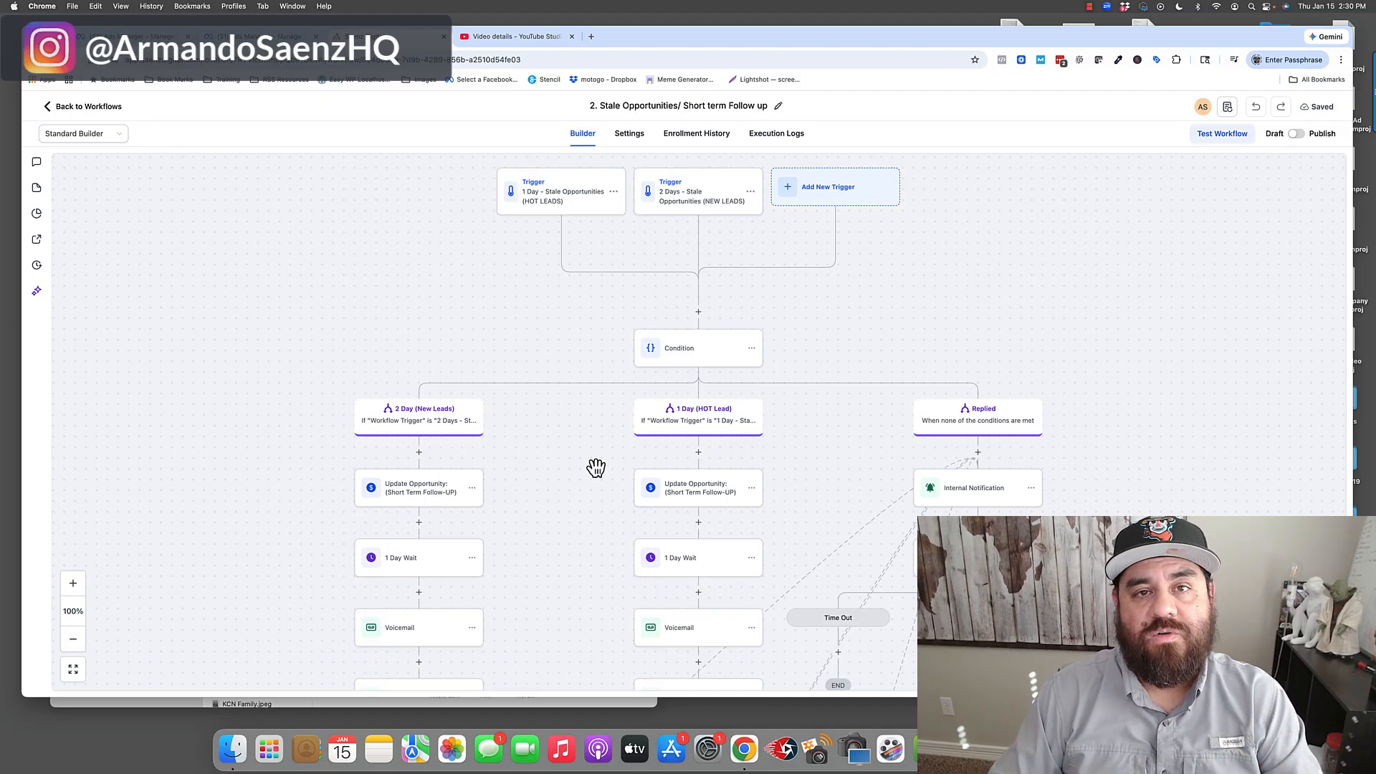
scroll(609, 487, "down", 5)
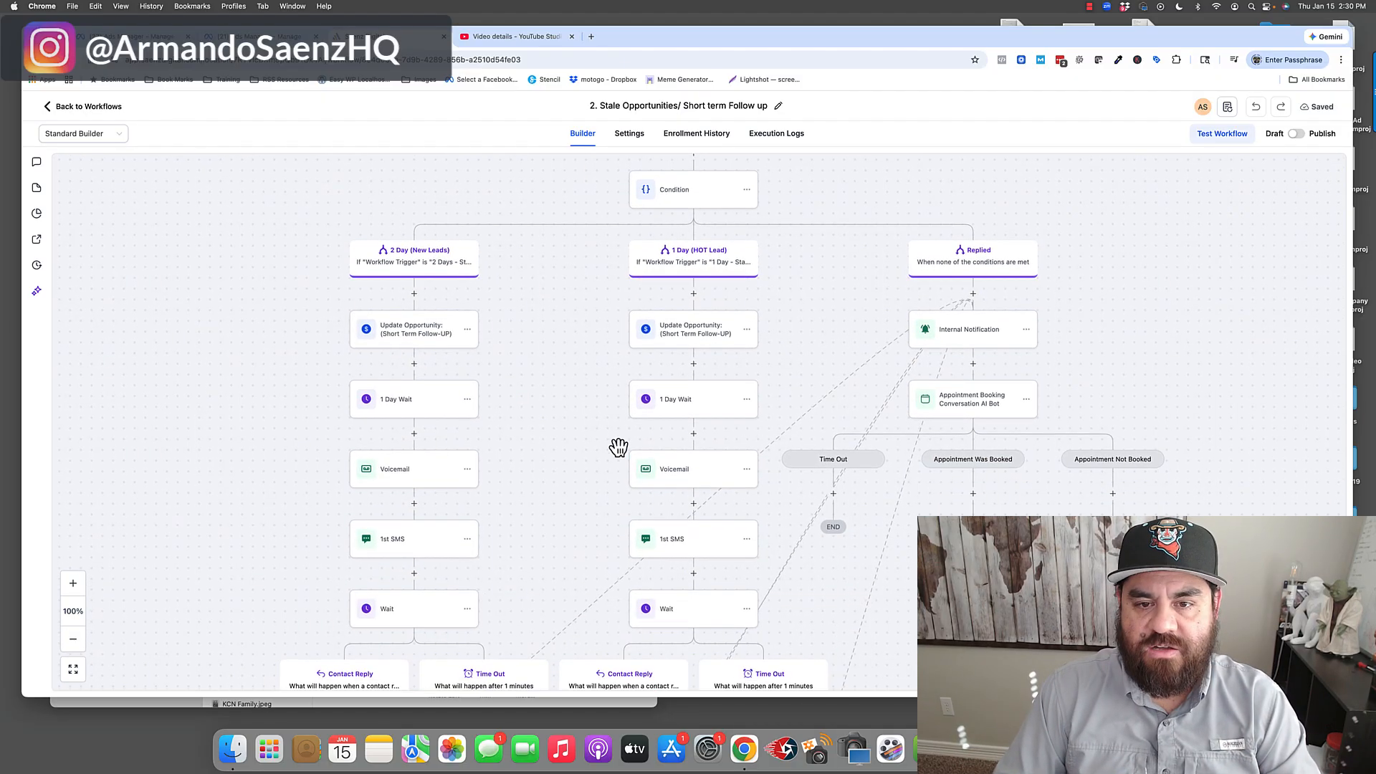
left_click_drag(593, 472, 618, 356)
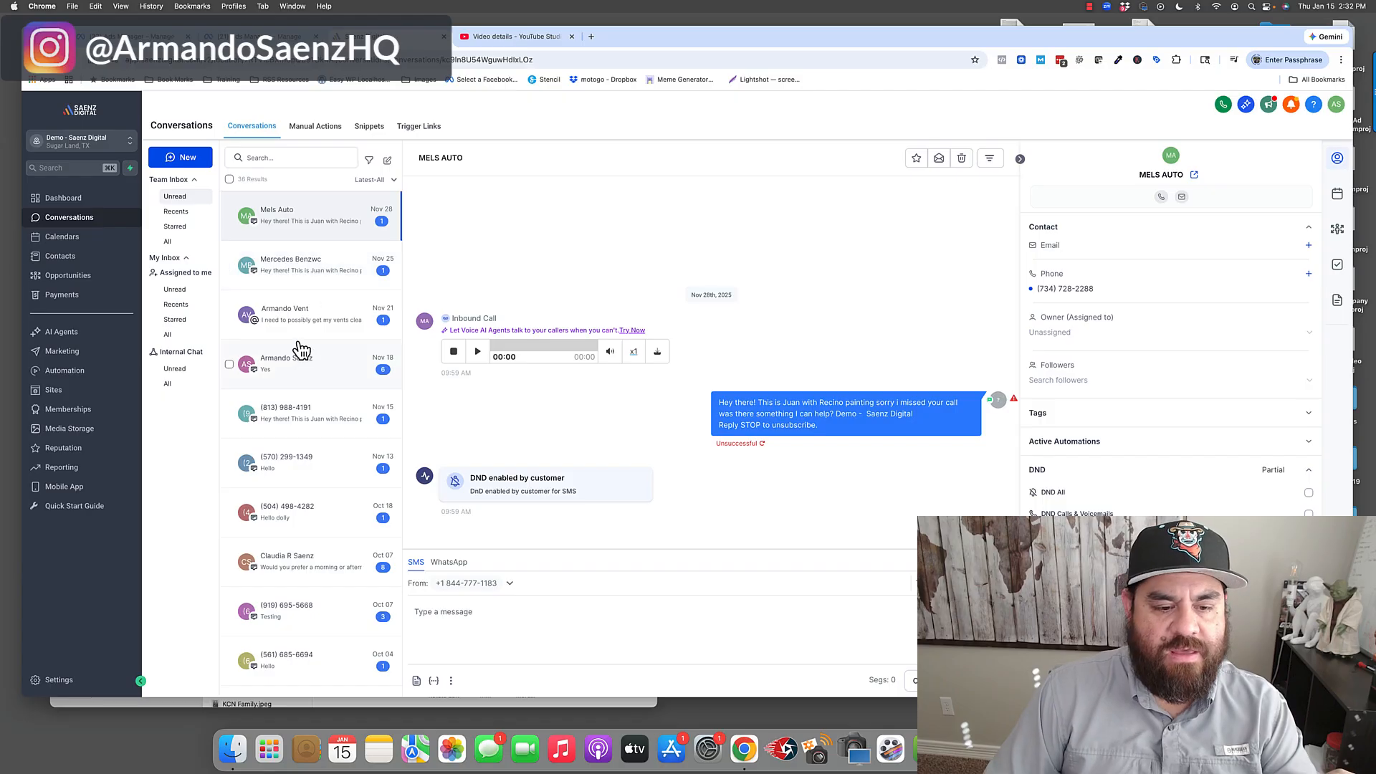
- Open the second unread conversation in the team inbox to view its missed-call reply
left_click(306, 276)
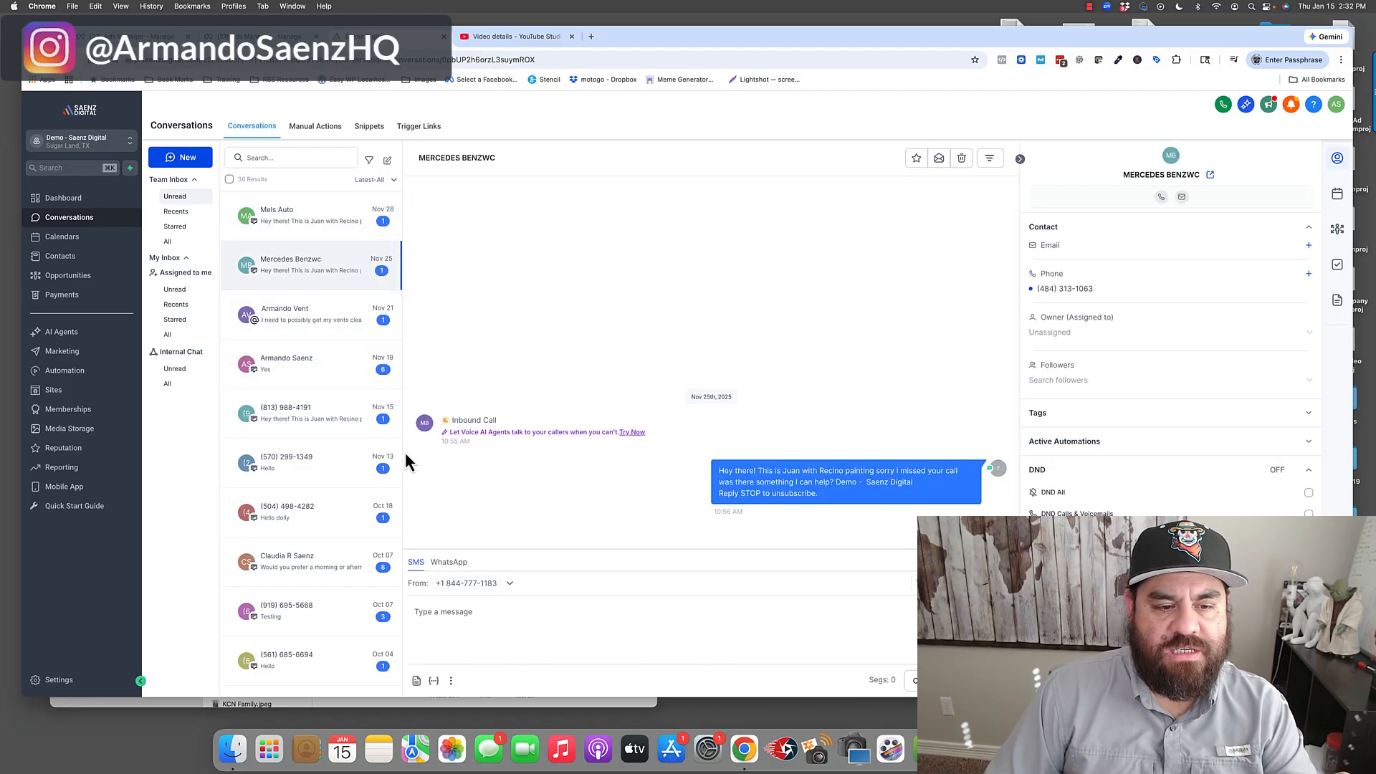
- In the Main opportunities pipeline, move the second New Leads card to Estimate Pending and the demo test card to Service(s) Sold
left_click(77, 279)
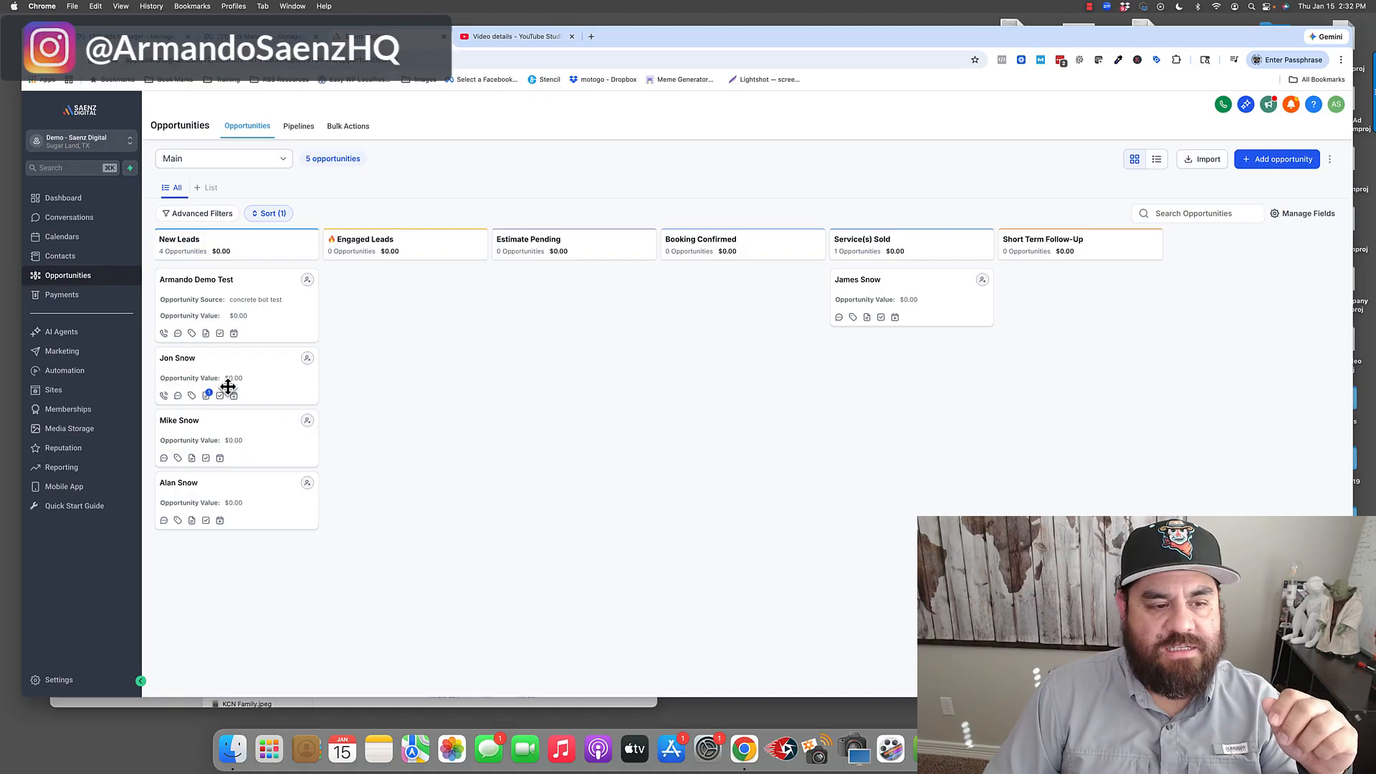
left_click_drag(215, 365, 558, 272)
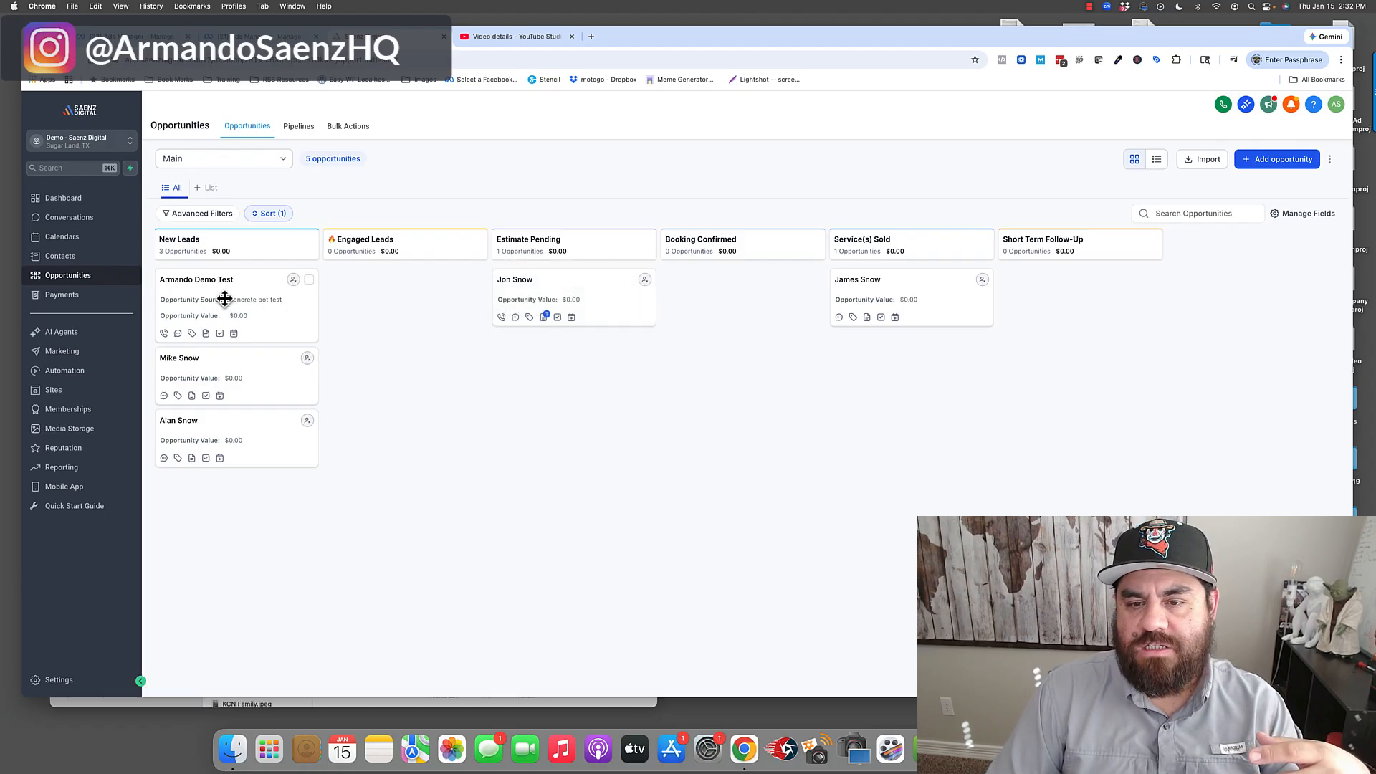
left_click_drag(224, 300, 904, 283)
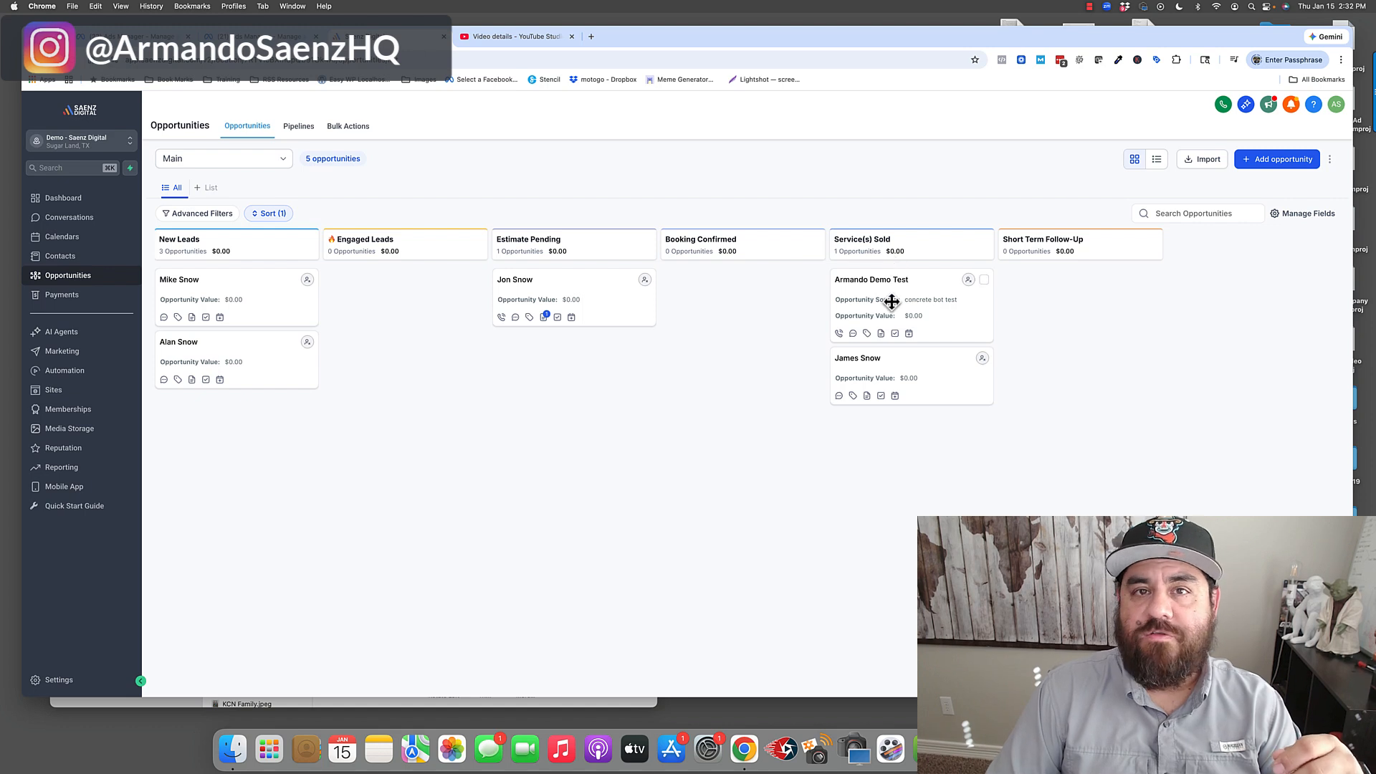